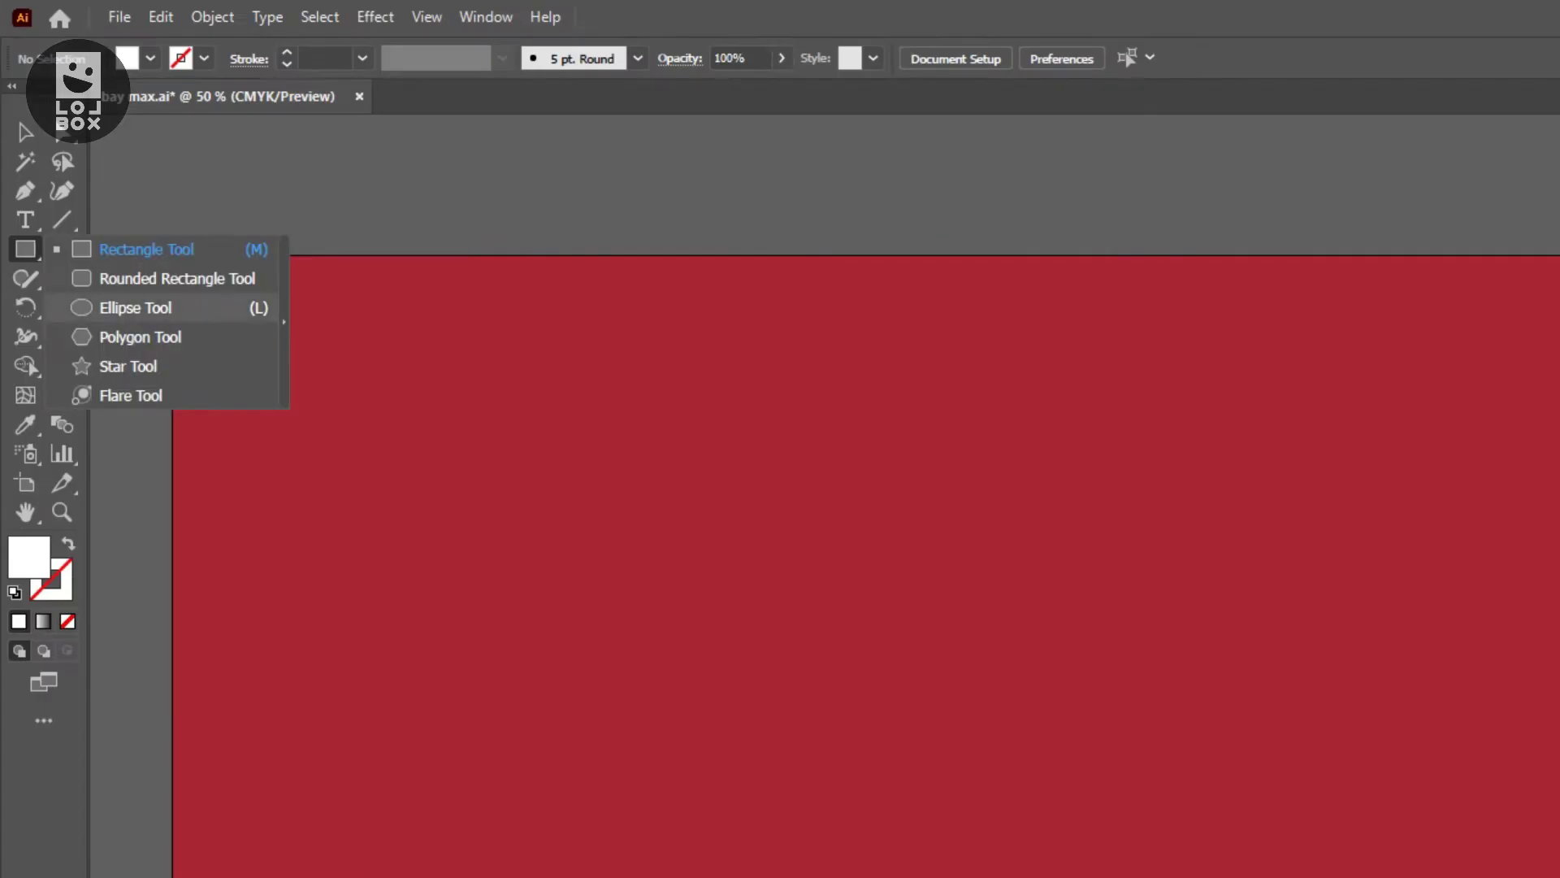
Draw a white ellipse, reshape it into a rounded egg-like blob, and add a vertical centre line
{"action": "left_click_drag", "start_coordinate": [715, 394], "coordinate": [772, 441]}
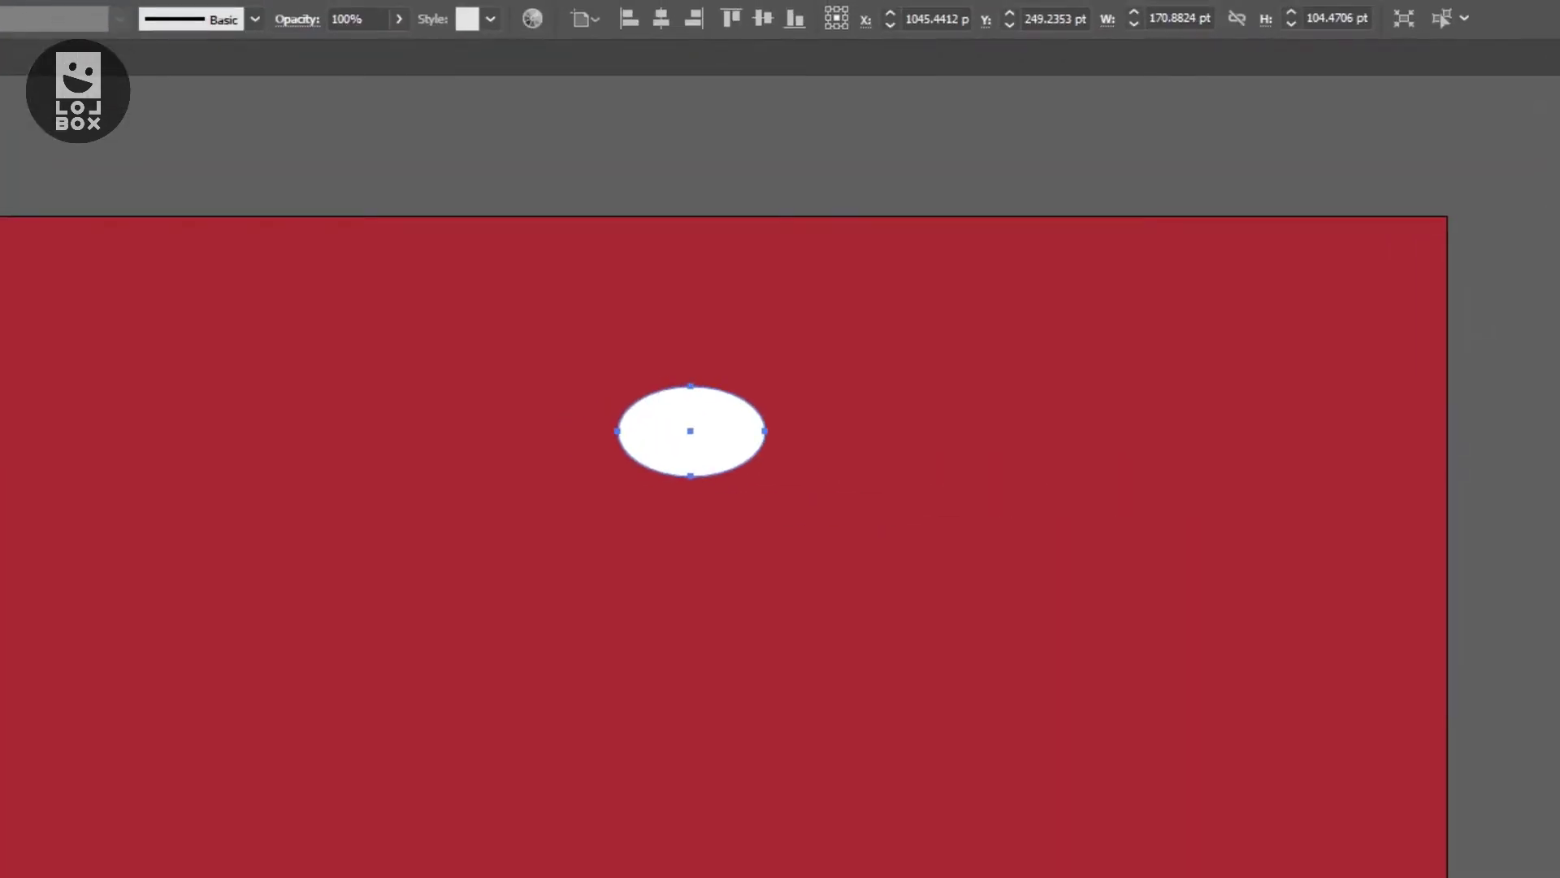
{"action": "left_click", "coordinate": [776, 435]}
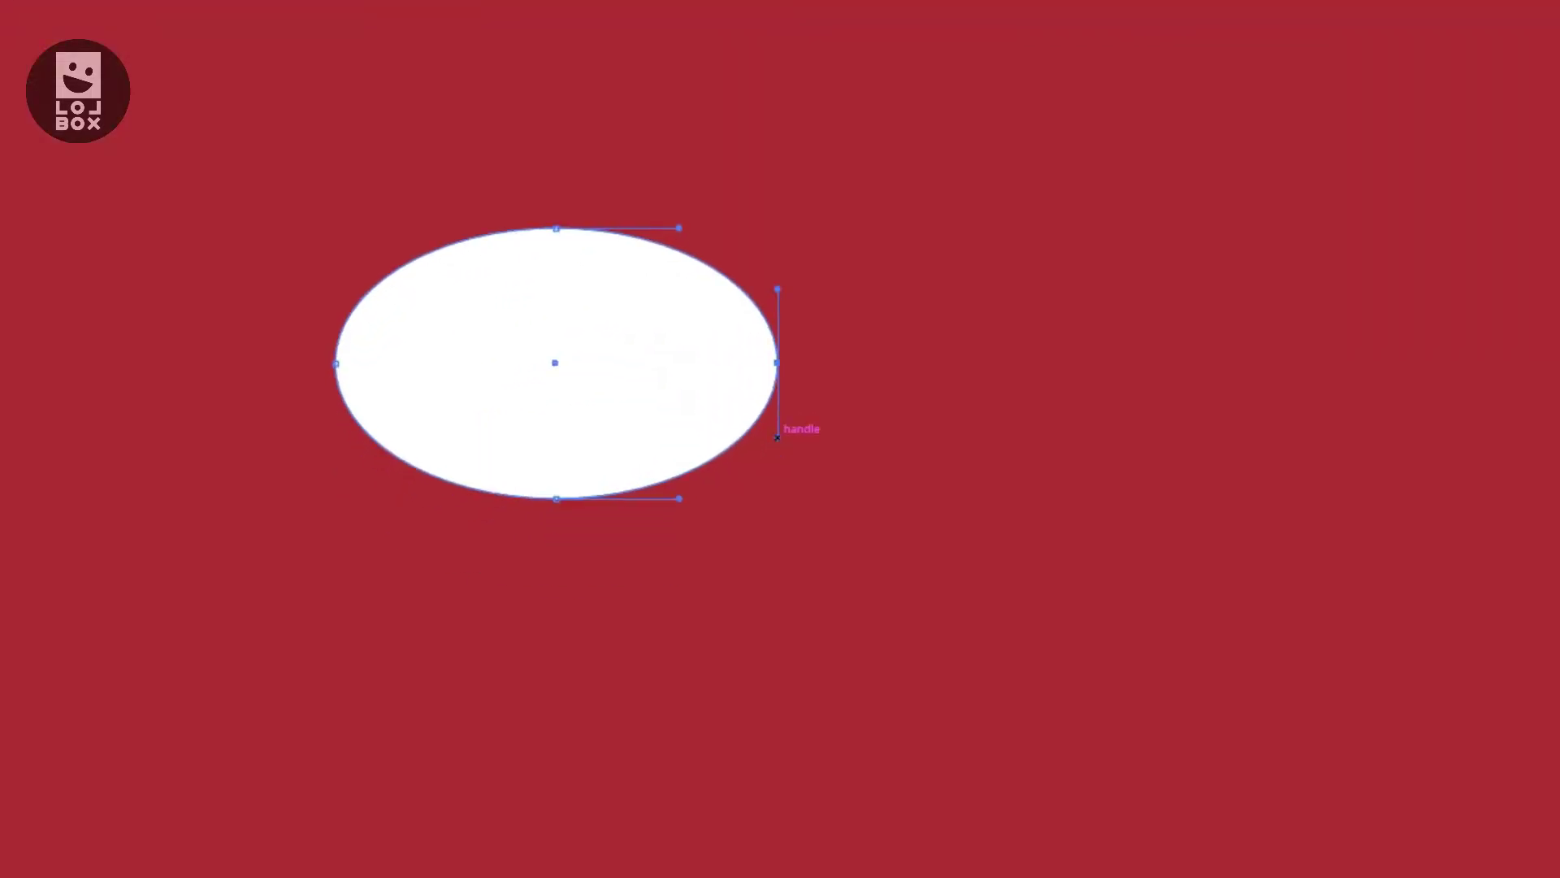
{"action": "left_click_drag", "start_coordinate": [776, 436], "coordinate": [776, 439]}
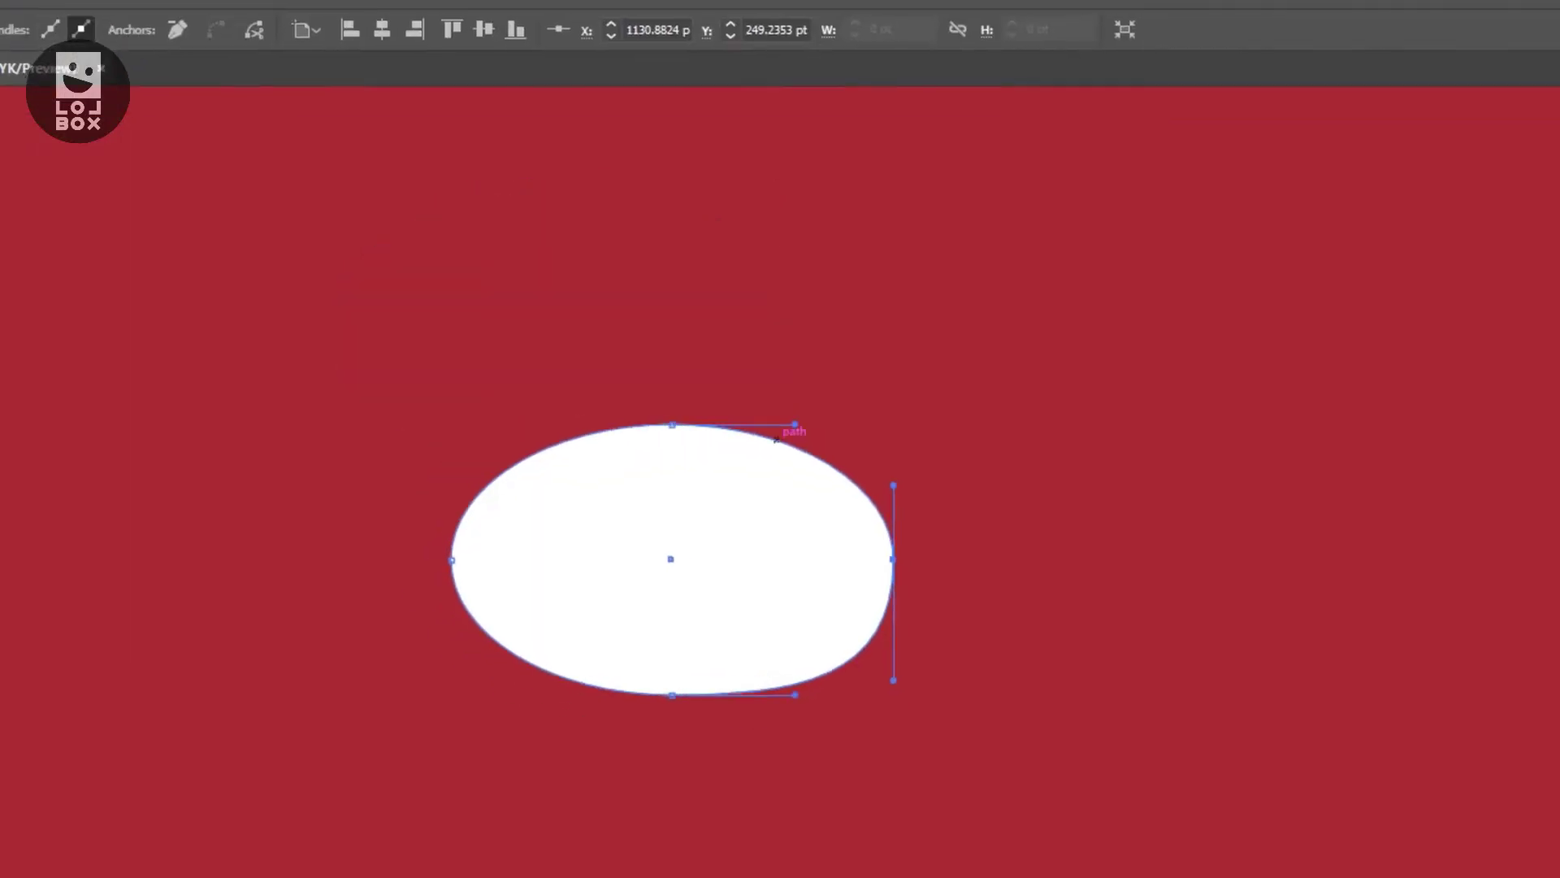
{"action": "left_click", "coordinate": [641, 437]}
{"action": "mouse_move", "coordinate": [776, 437]}
{"action": "left_mouse_down"}
{"action": "mouse_move", "coordinate": [805, 436]}
{"action": "mouse_move", "coordinate": [780, 456]}
{"action": "left_mouse_up"}
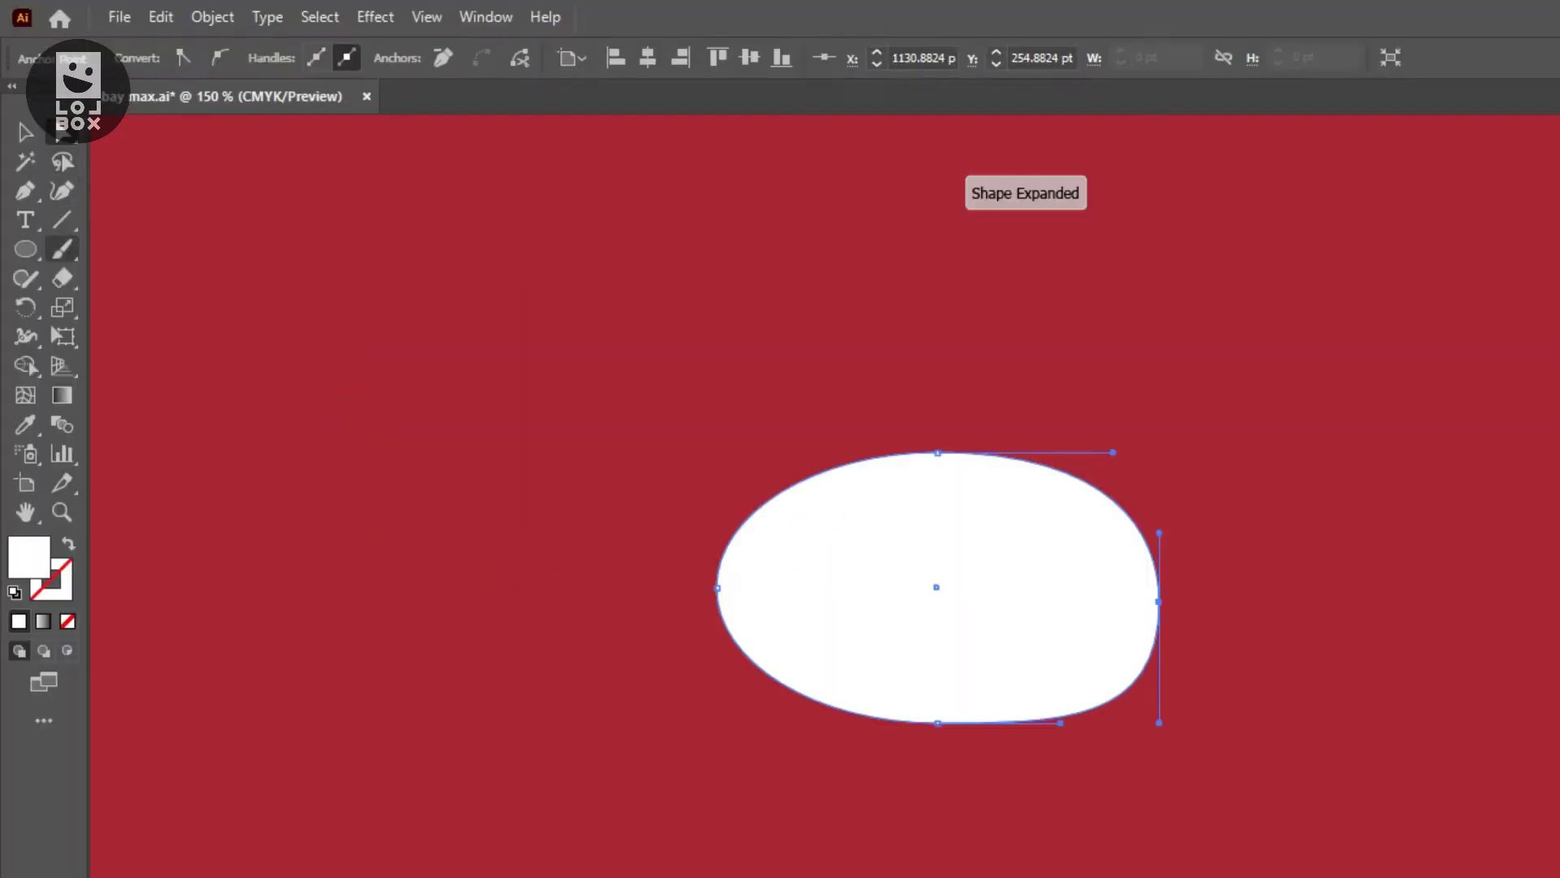
{"action": "mouse_move", "coordinate": [936, 587]}
{"action": "left_mouse_down"}
{"action": "mouse_move", "coordinate": [781, 418]}
{"action": "mouse_move", "coordinate": [804, 461]}
{"action": "left_mouse_up"}
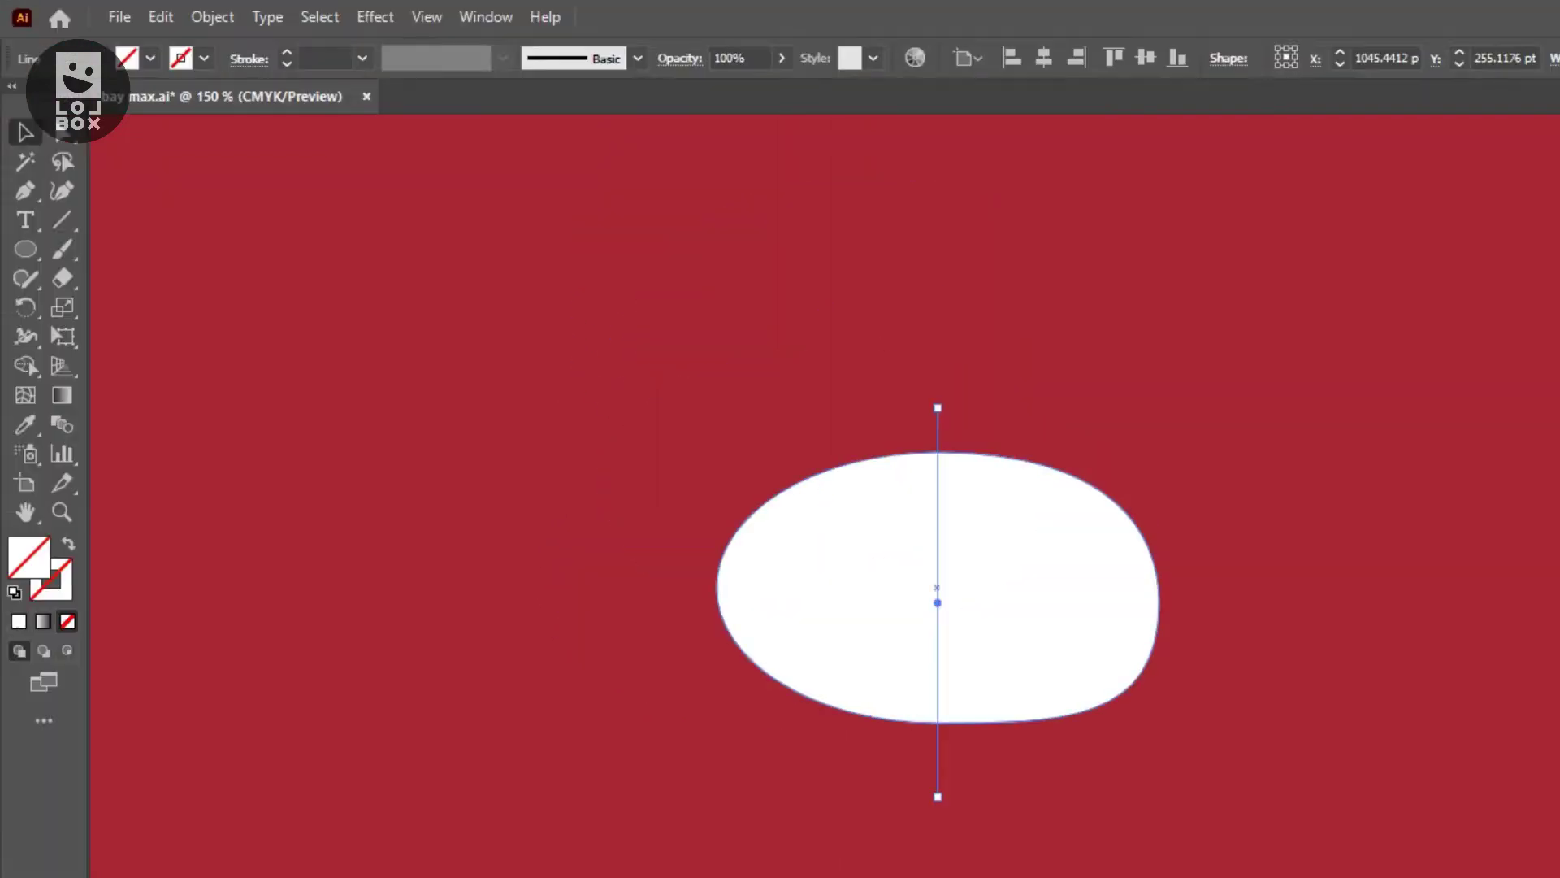
Delete the blob's left half along the vertical line with Shape Builder, leaving a D shape
{"action": "key", "text": "ctrl+a"}
{"action": "key", "text": "shift+m"}
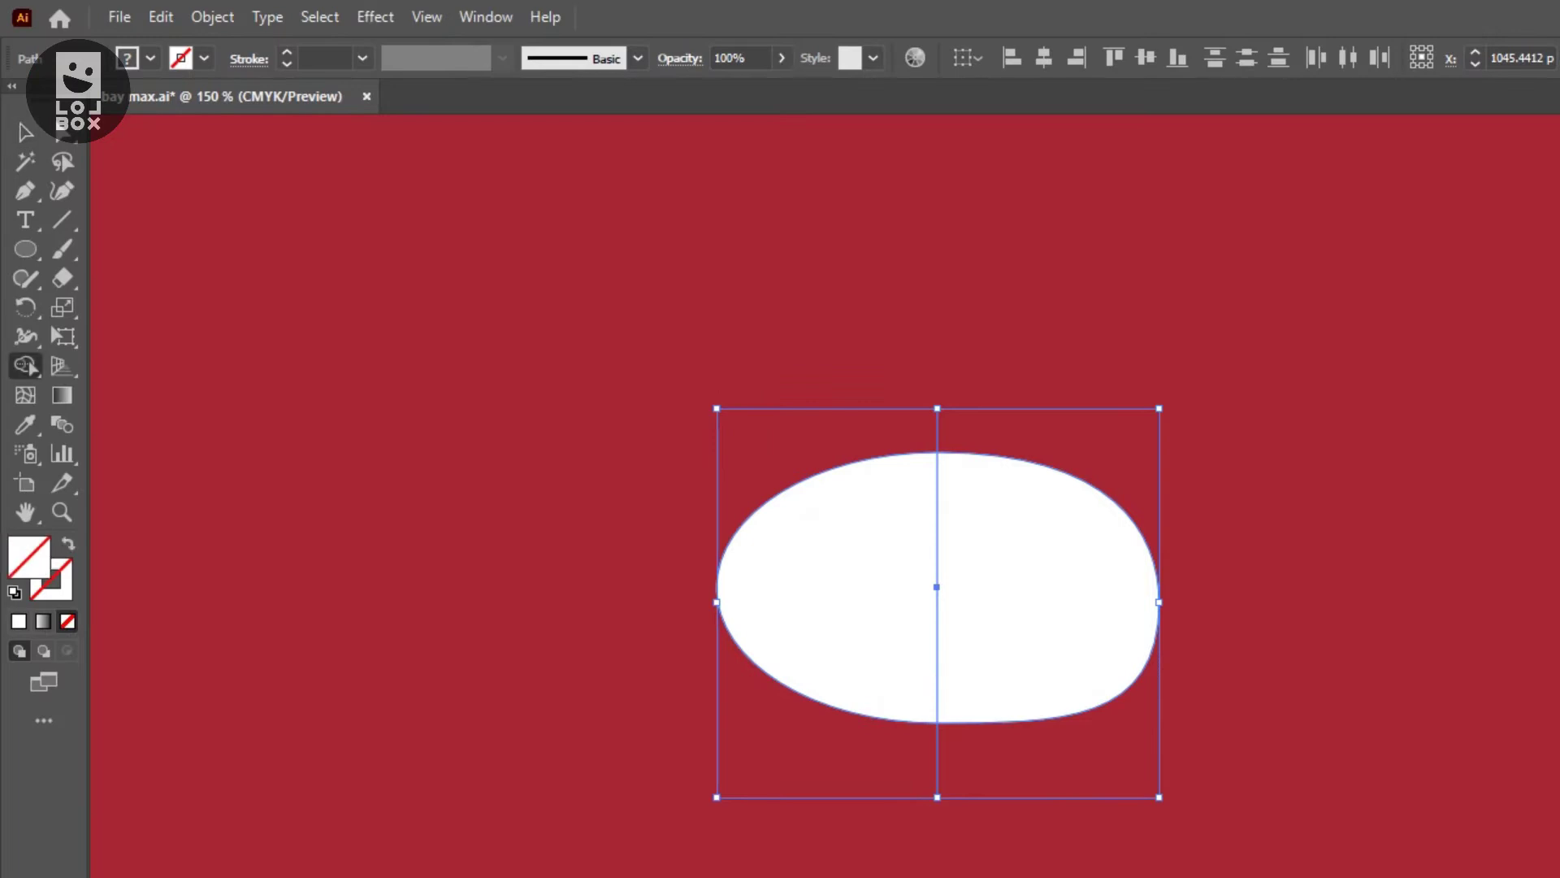
{"action": "left_click", "coordinate": [824, 586]}
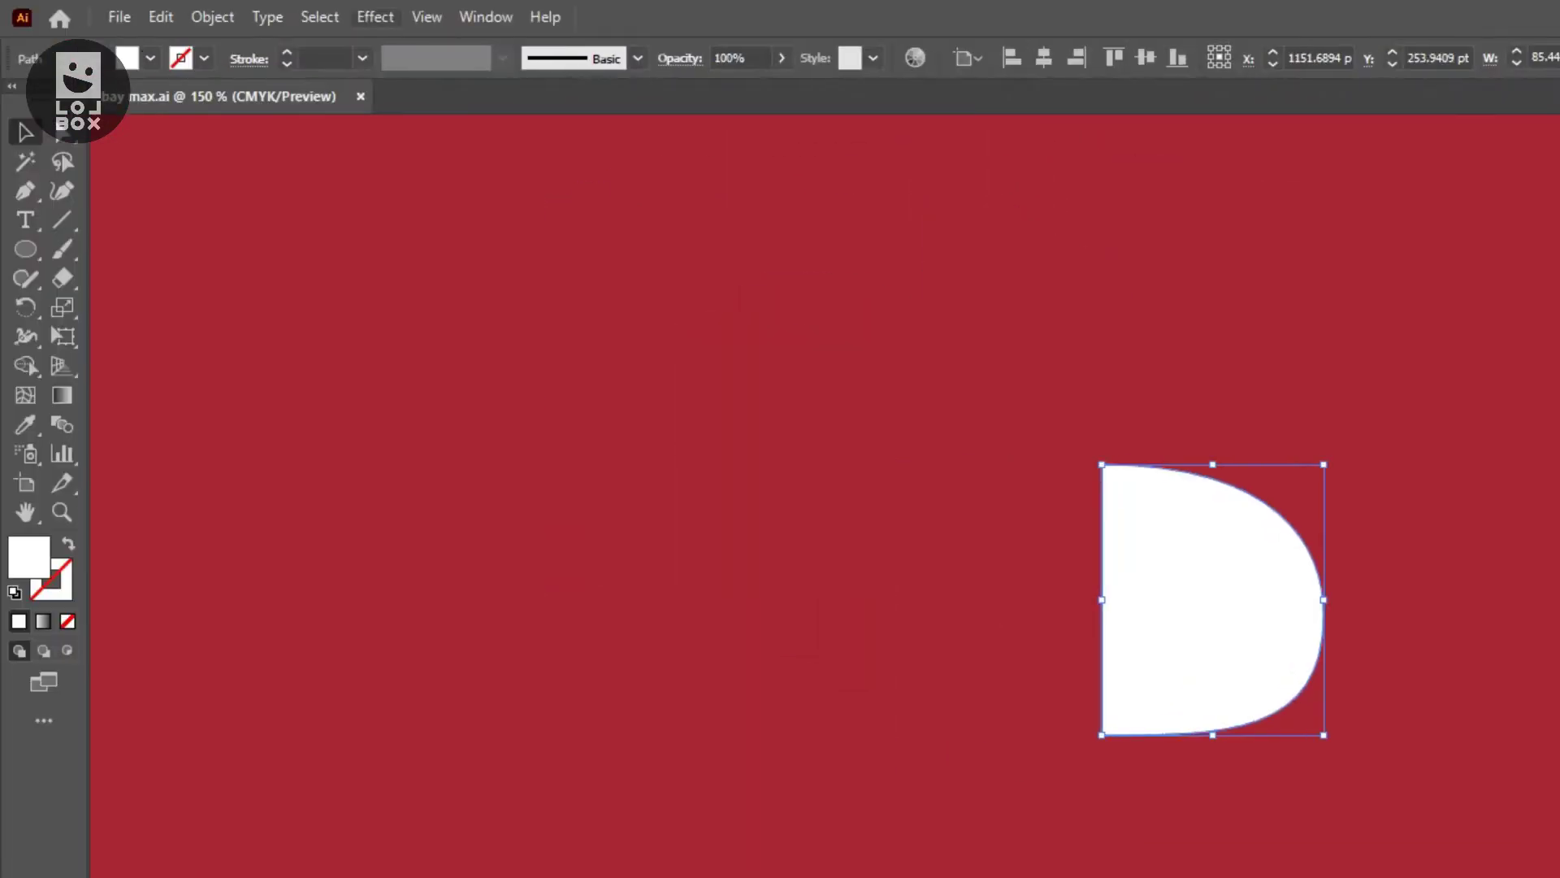
{"action": "left_click", "coordinate": [374, 17]}
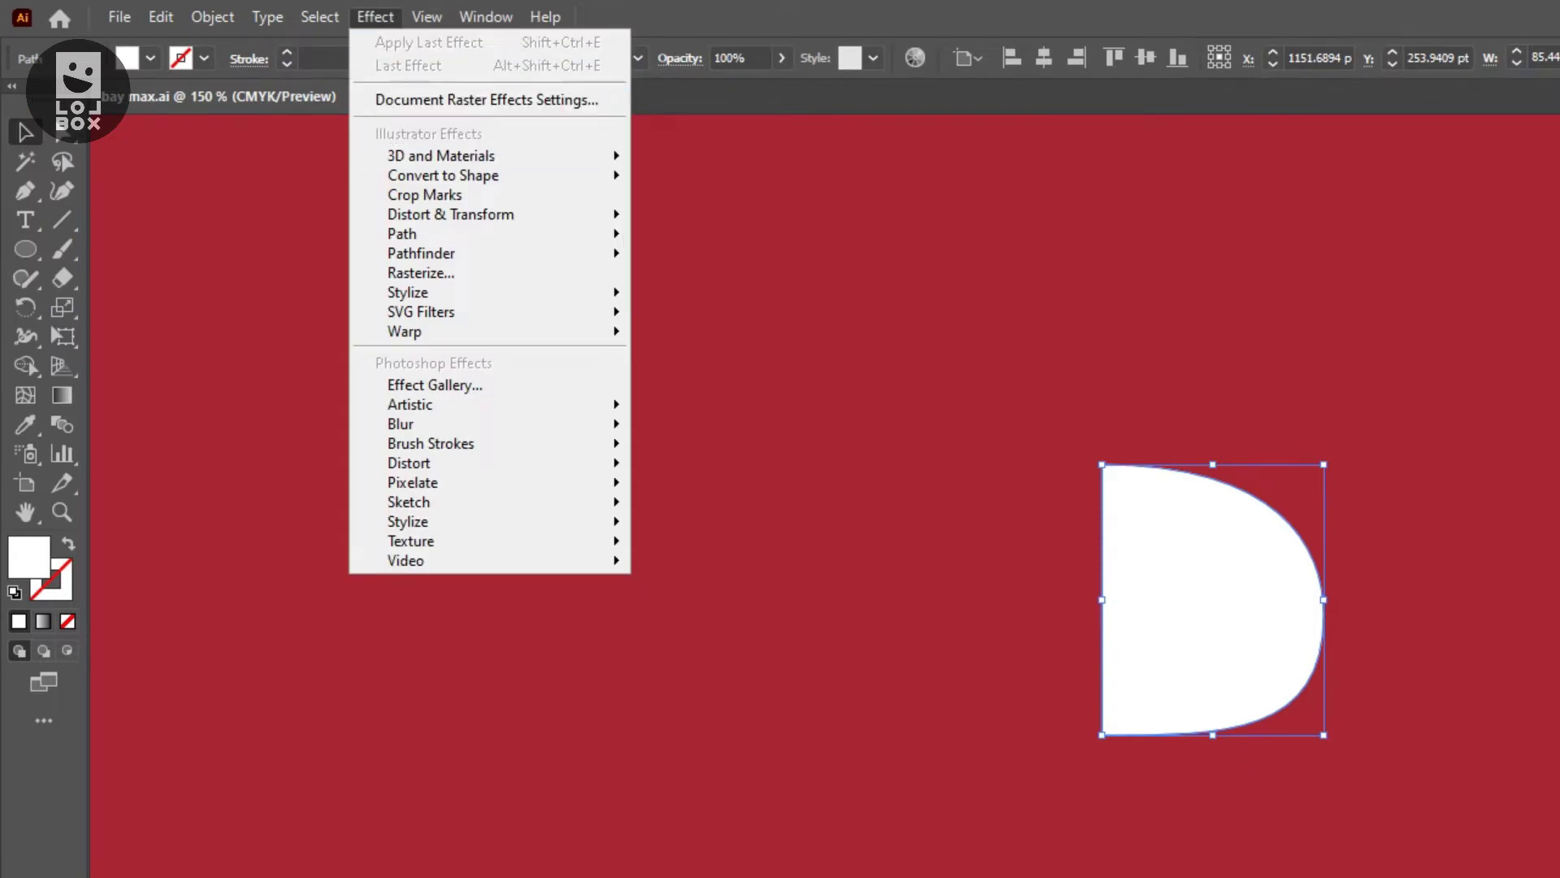
Apply a 3D Extrude effect to the D shape, then switch its 3D type to Revolve
{"action": "key", "text": "Escape"}
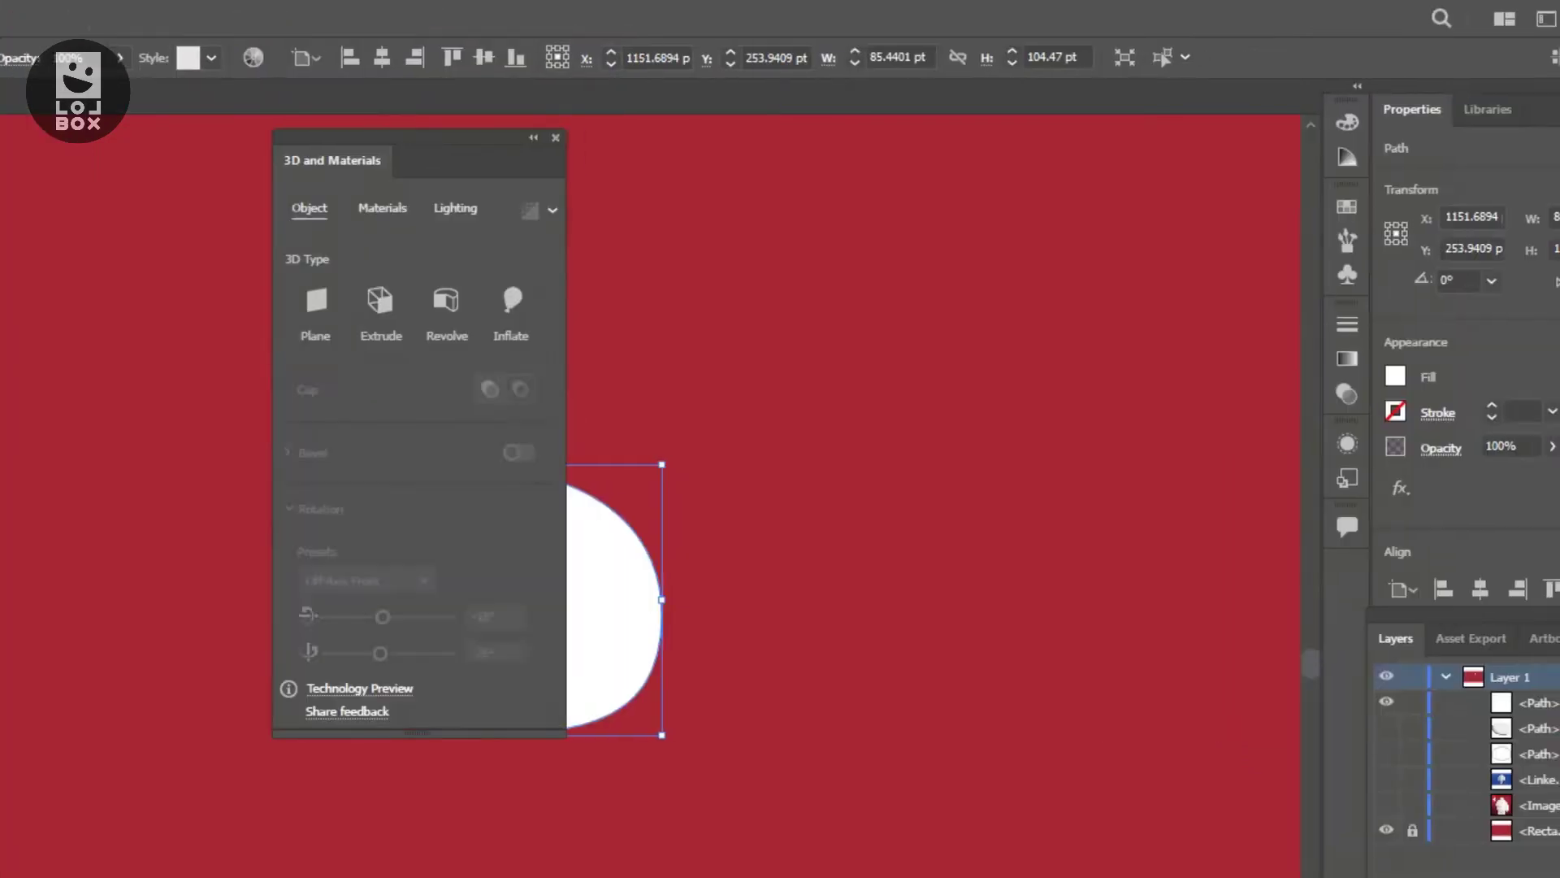
{"action": "left_click", "coordinate": [925, 358]}
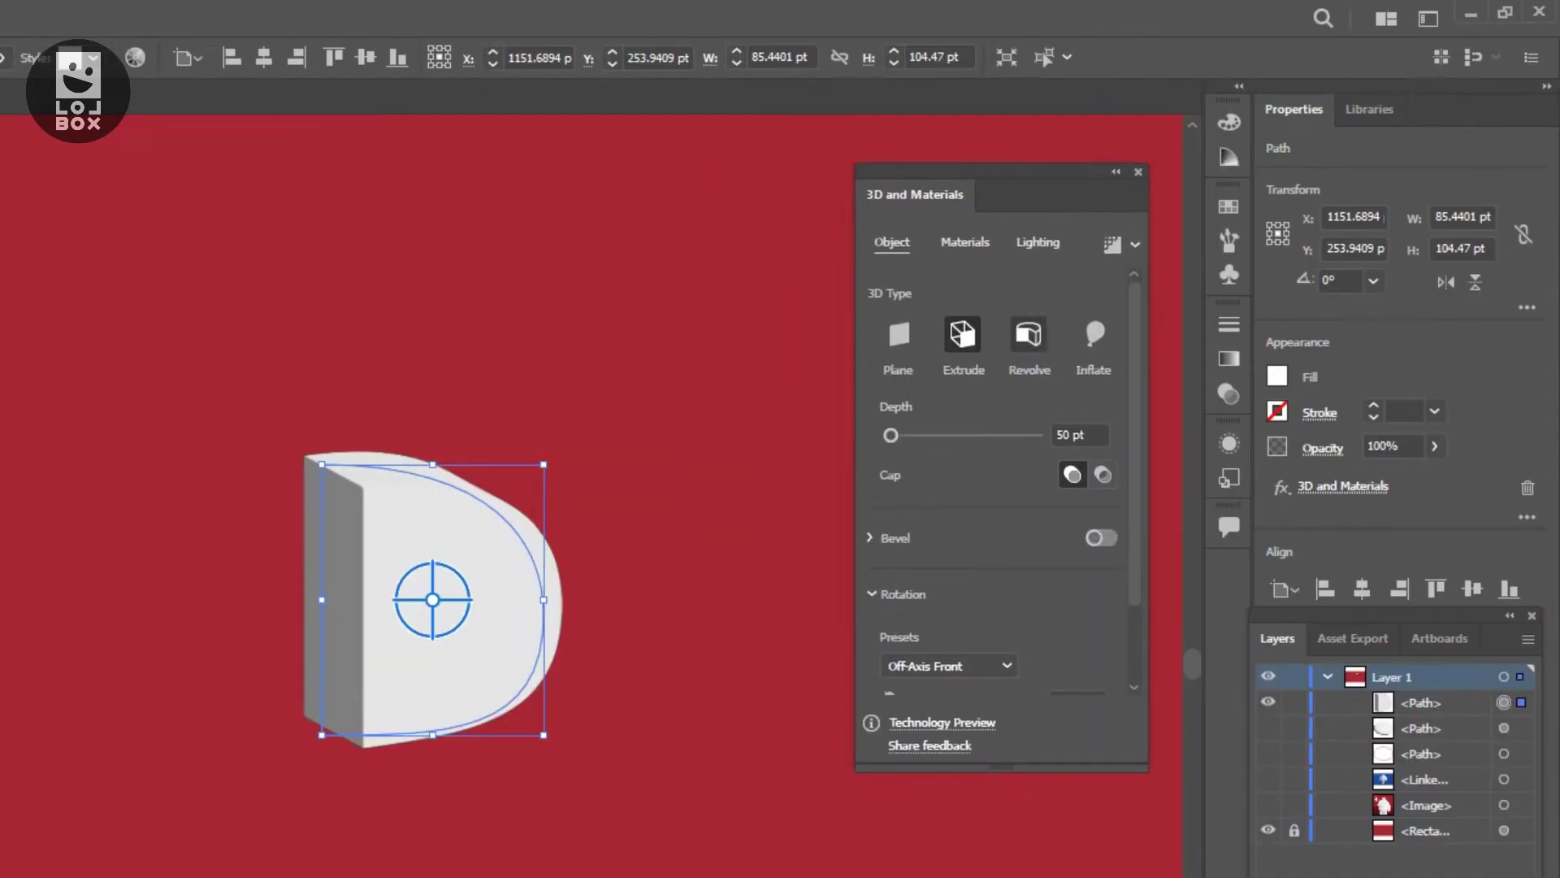
{"action": "left_click", "coordinate": [1029, 334]}
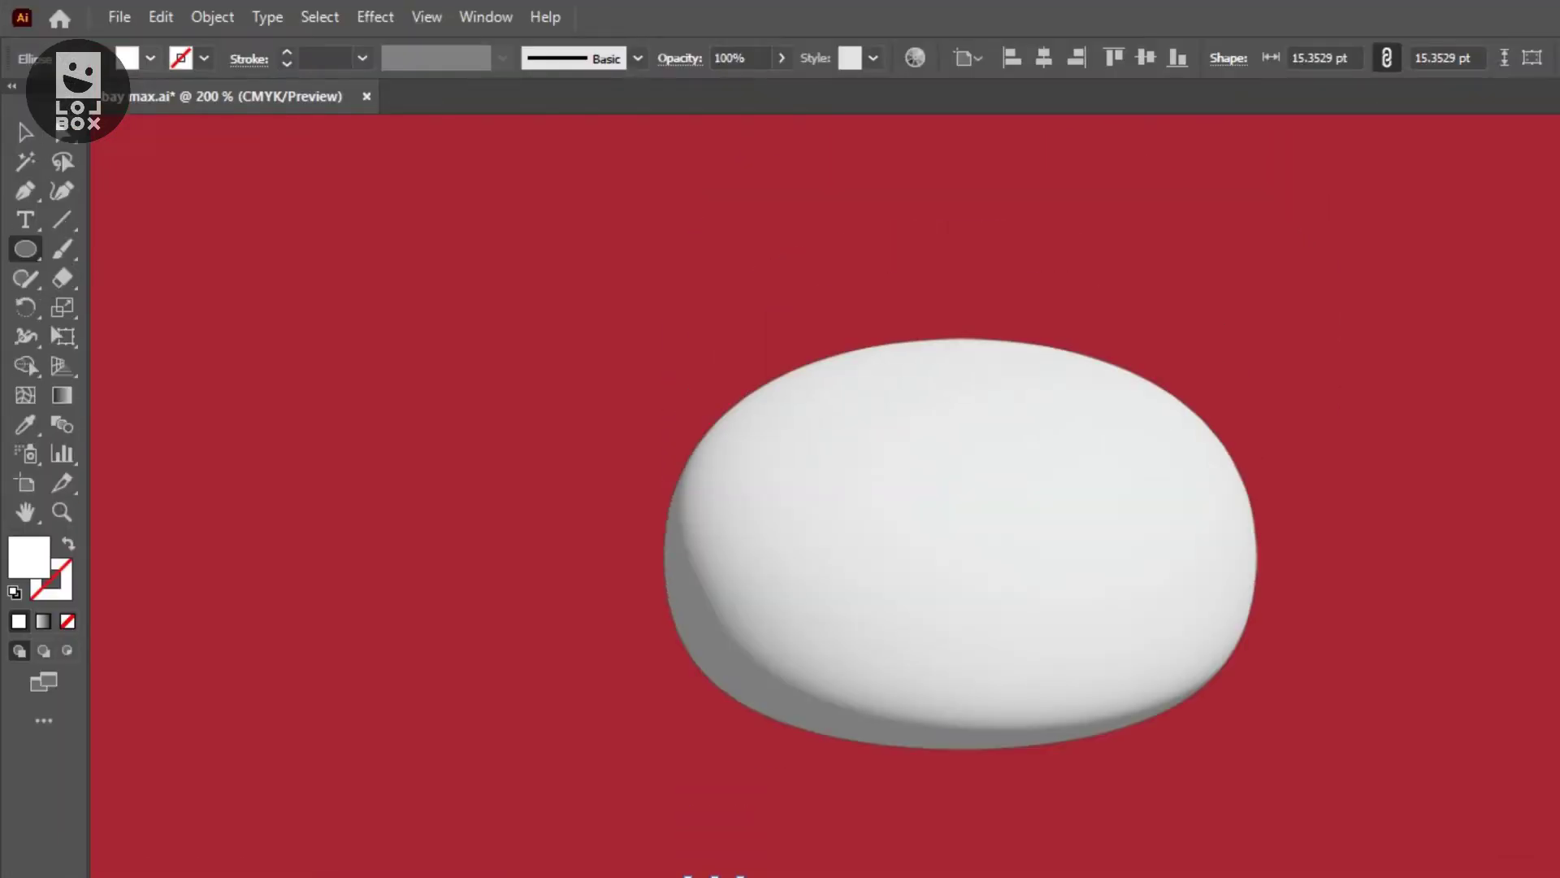
Reshape the small black eye circle slightly and place a copy to its right
{"action": "left_click", "coordinate": [150, 58]}
{"action": "key", "text": "Escape"}
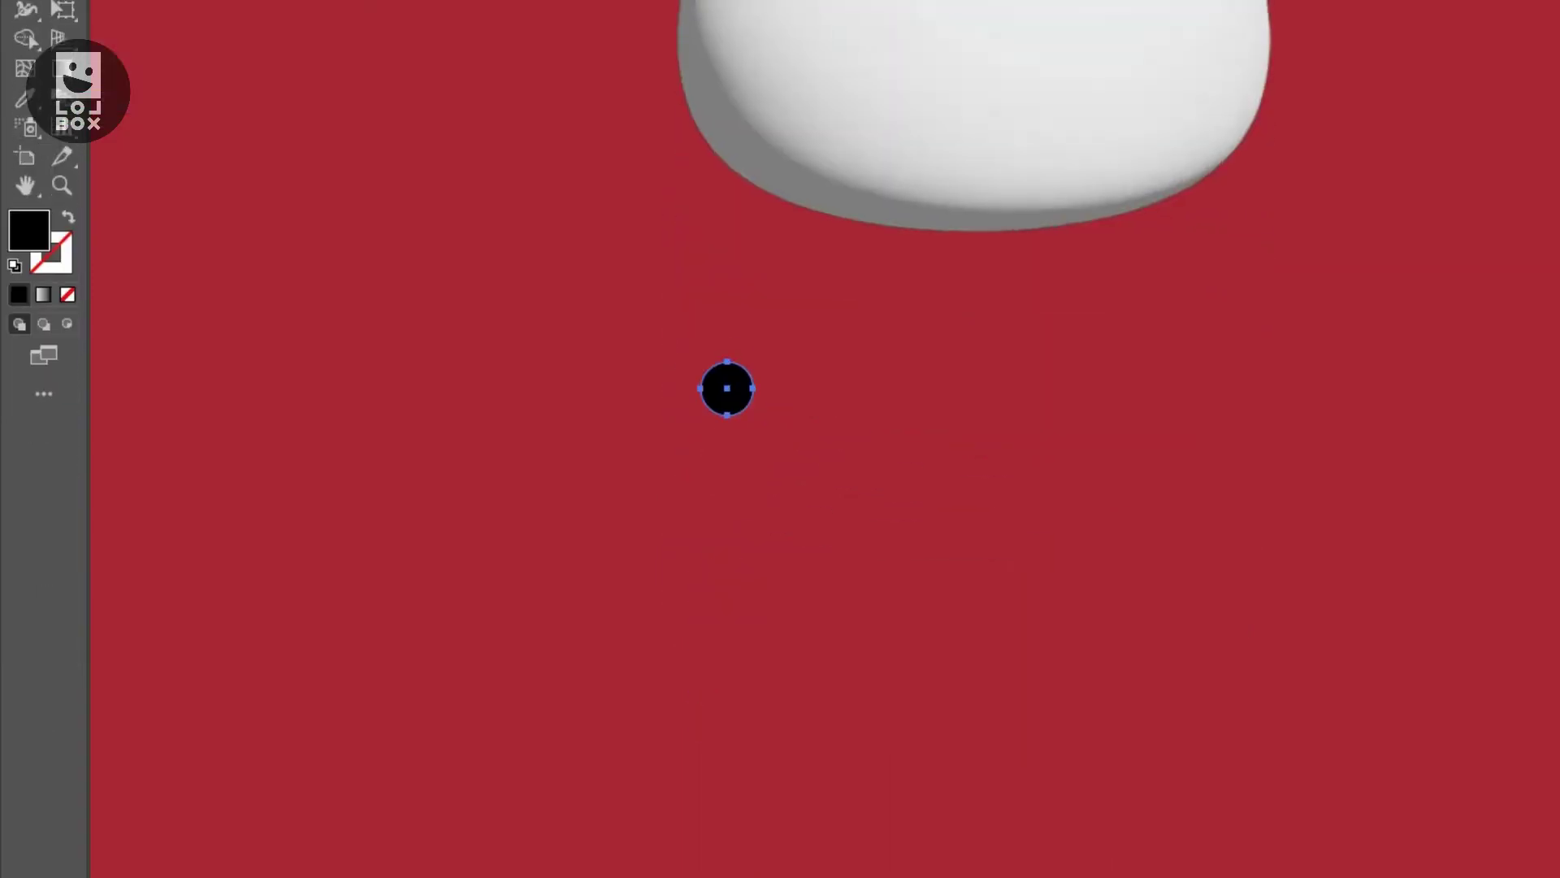
{"action": "mouse_move", "coordinate": [782, 438]}
{"action": "left_mouse_down"}
{"action": "mouse_move", "coordinate": [802, 438]}
{"action": "mouse_move", "coordinate": [780, 440]}
{"action": "left_mouse_up"}
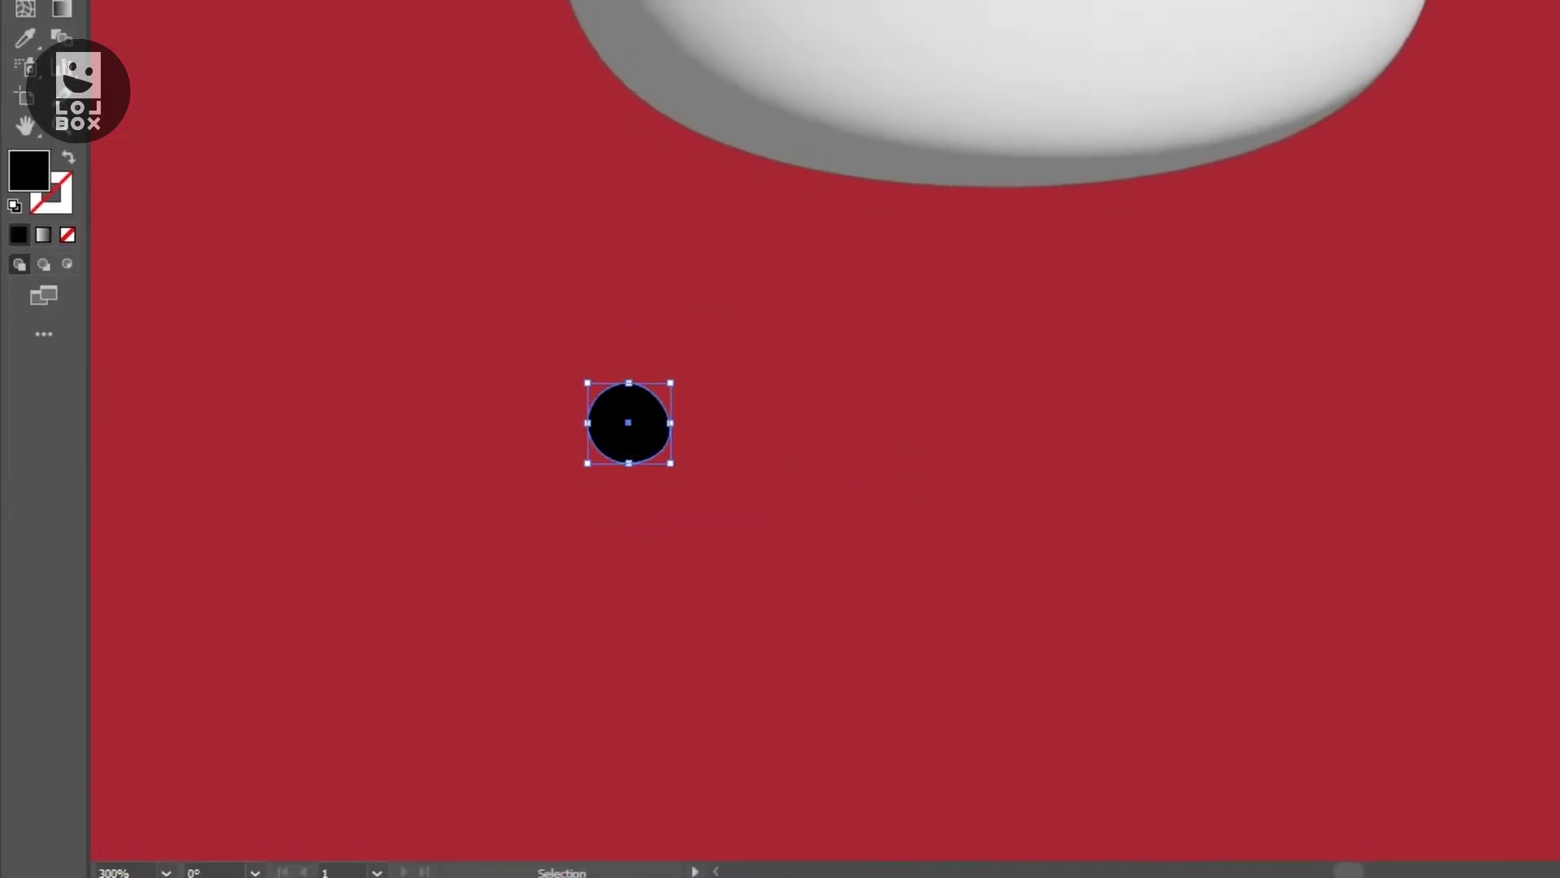
{"action": "left_click_drag", "start_coordinate": [609, 425], "coordinate": [770, 425]}
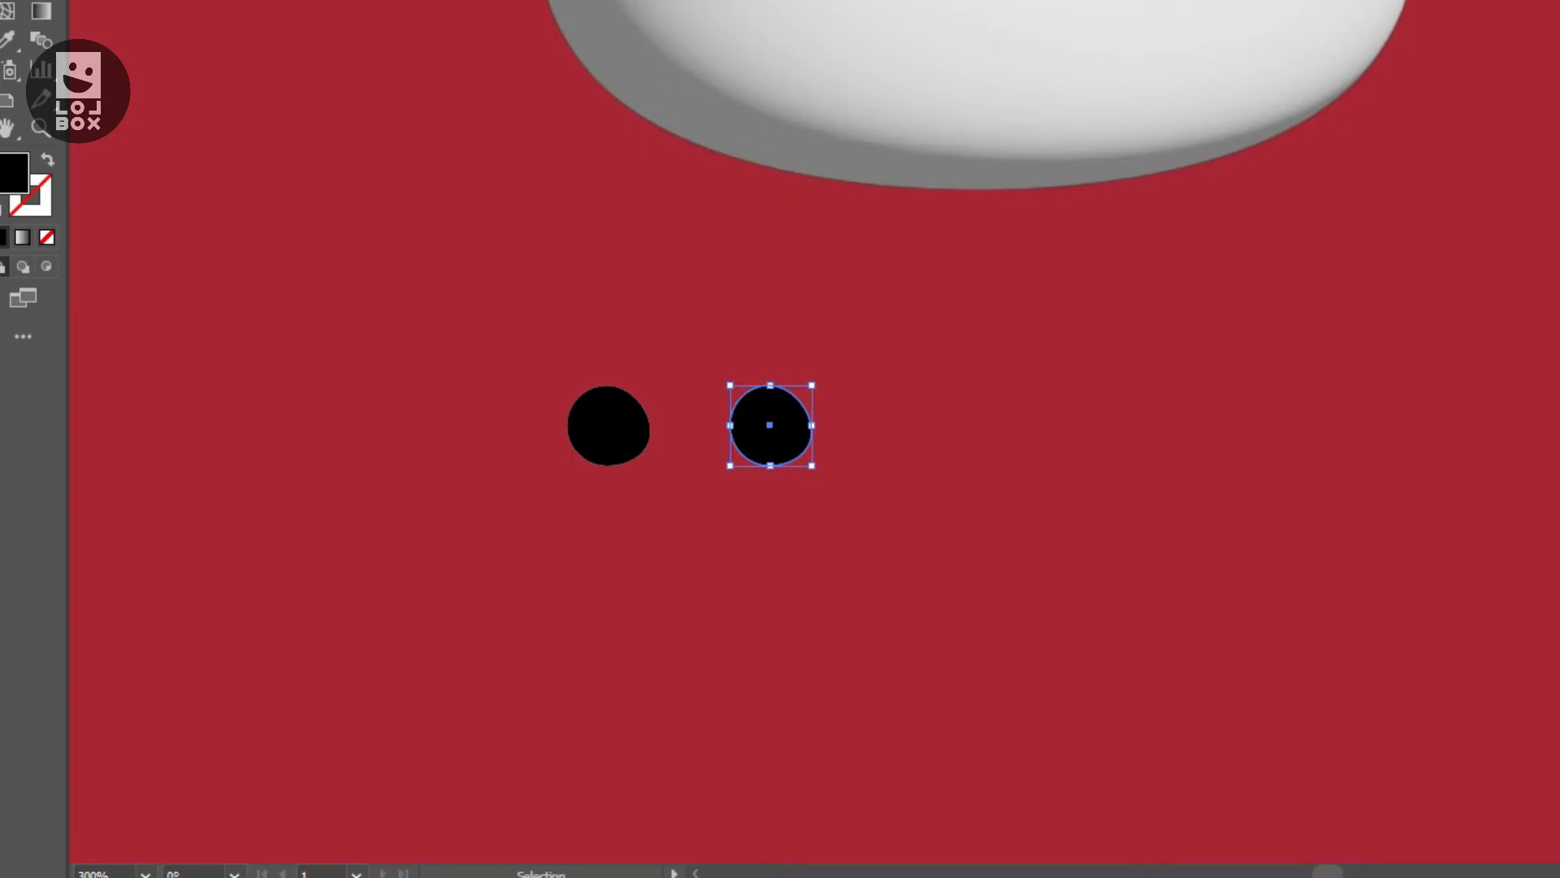
Reflect the right eye copy vertically
{"action": "right_click", "coordinate": [777, 441]}
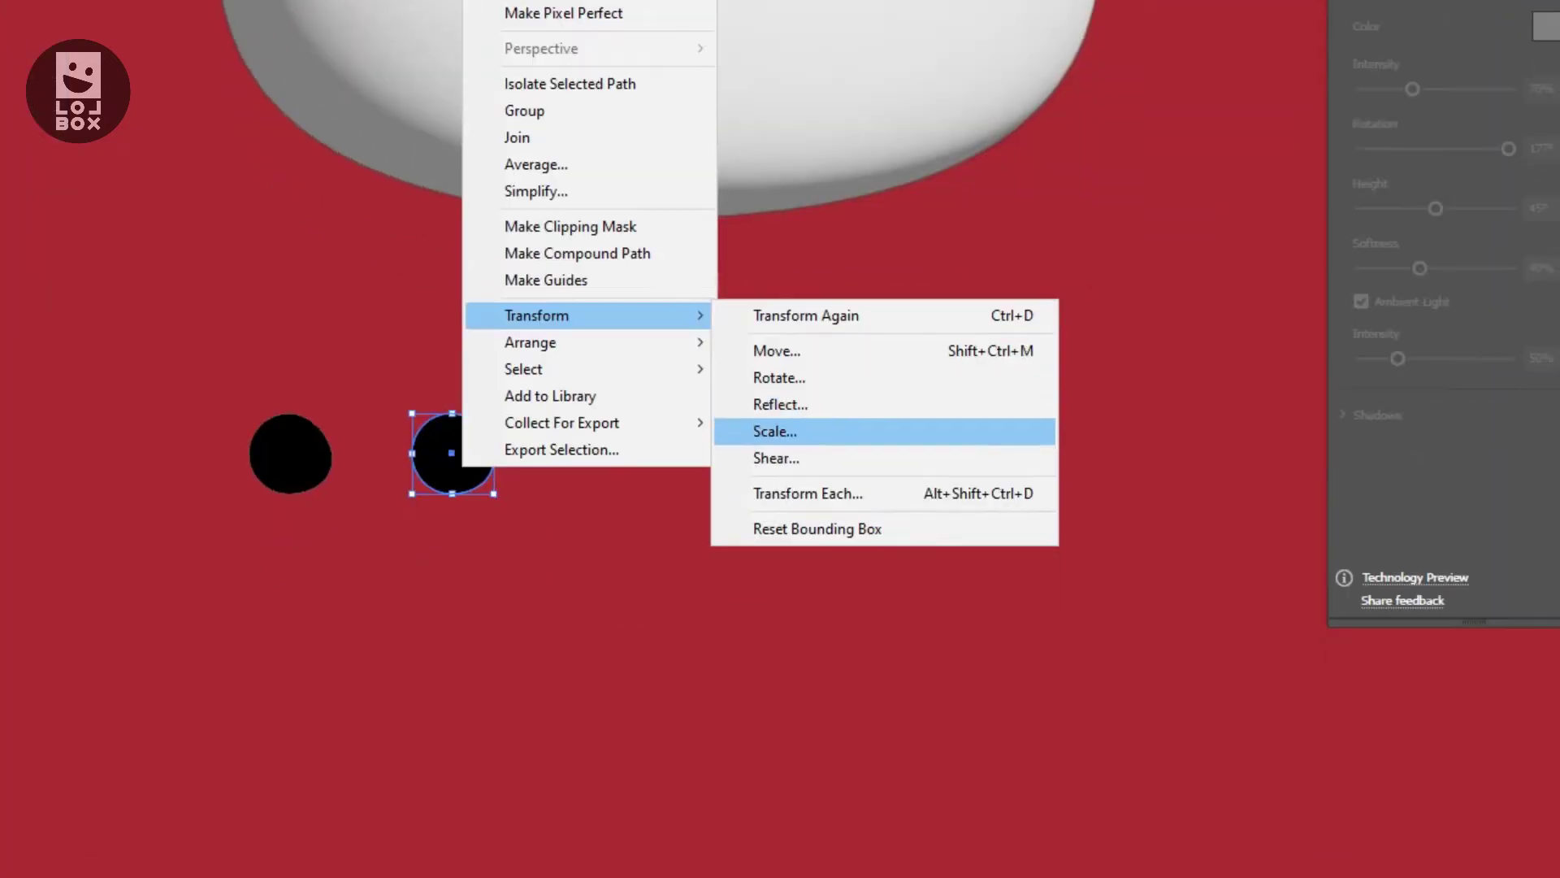
{"action": "left_click", "coordinate": [780, 404]}
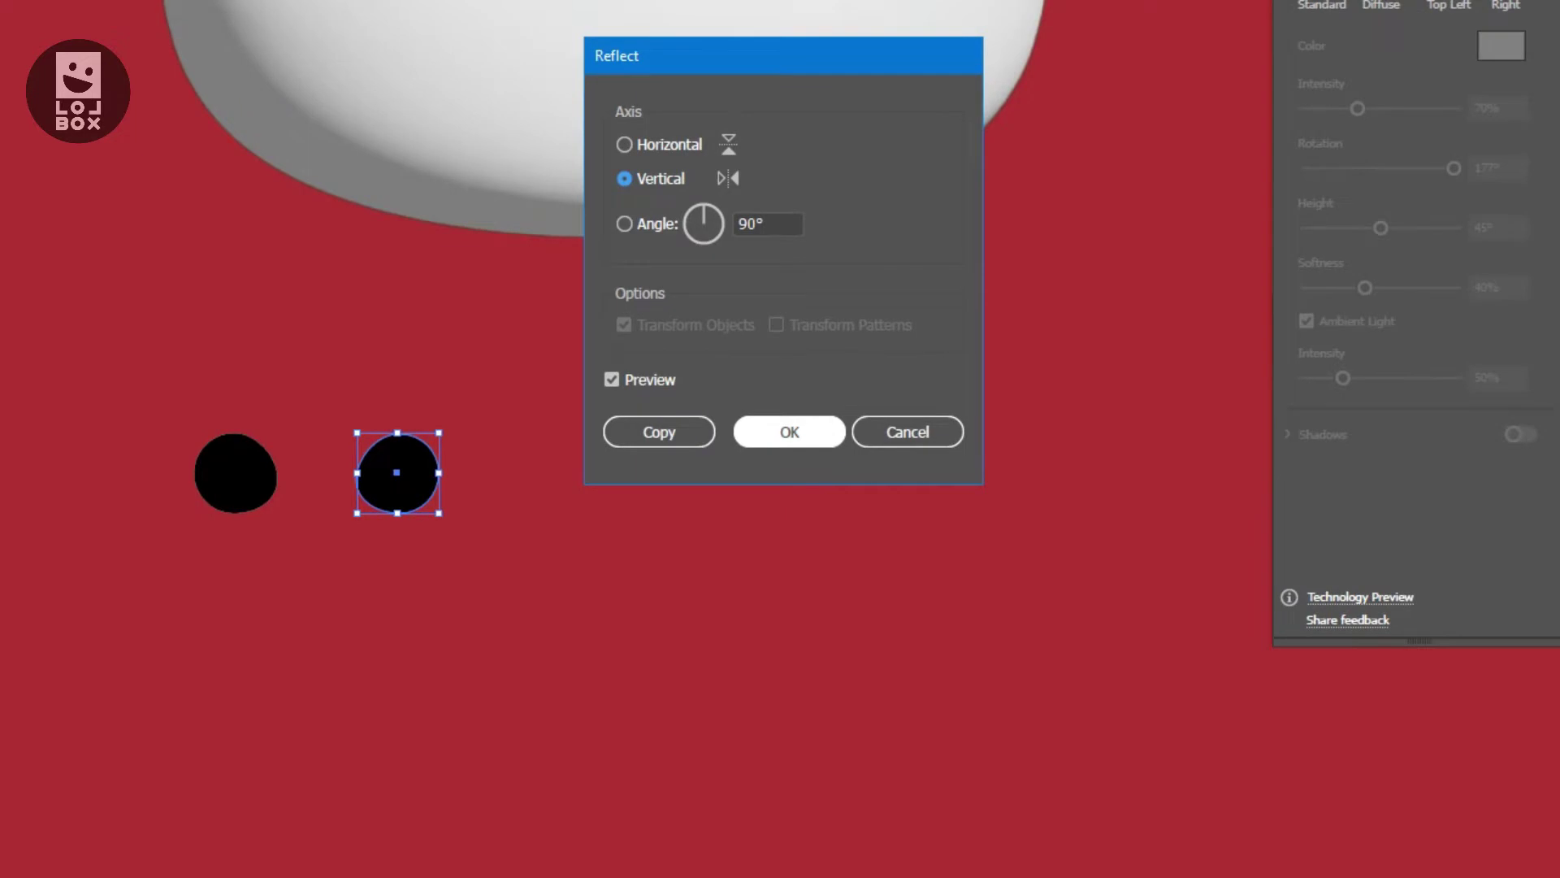
{"action": "key", "text": "Return"}
Move the right eye farther out and join both eye centres with a gently curved thin line
{"action": "left_click_drag", "start_coordinate": [772, 435], "coordinate": [759, 438]}
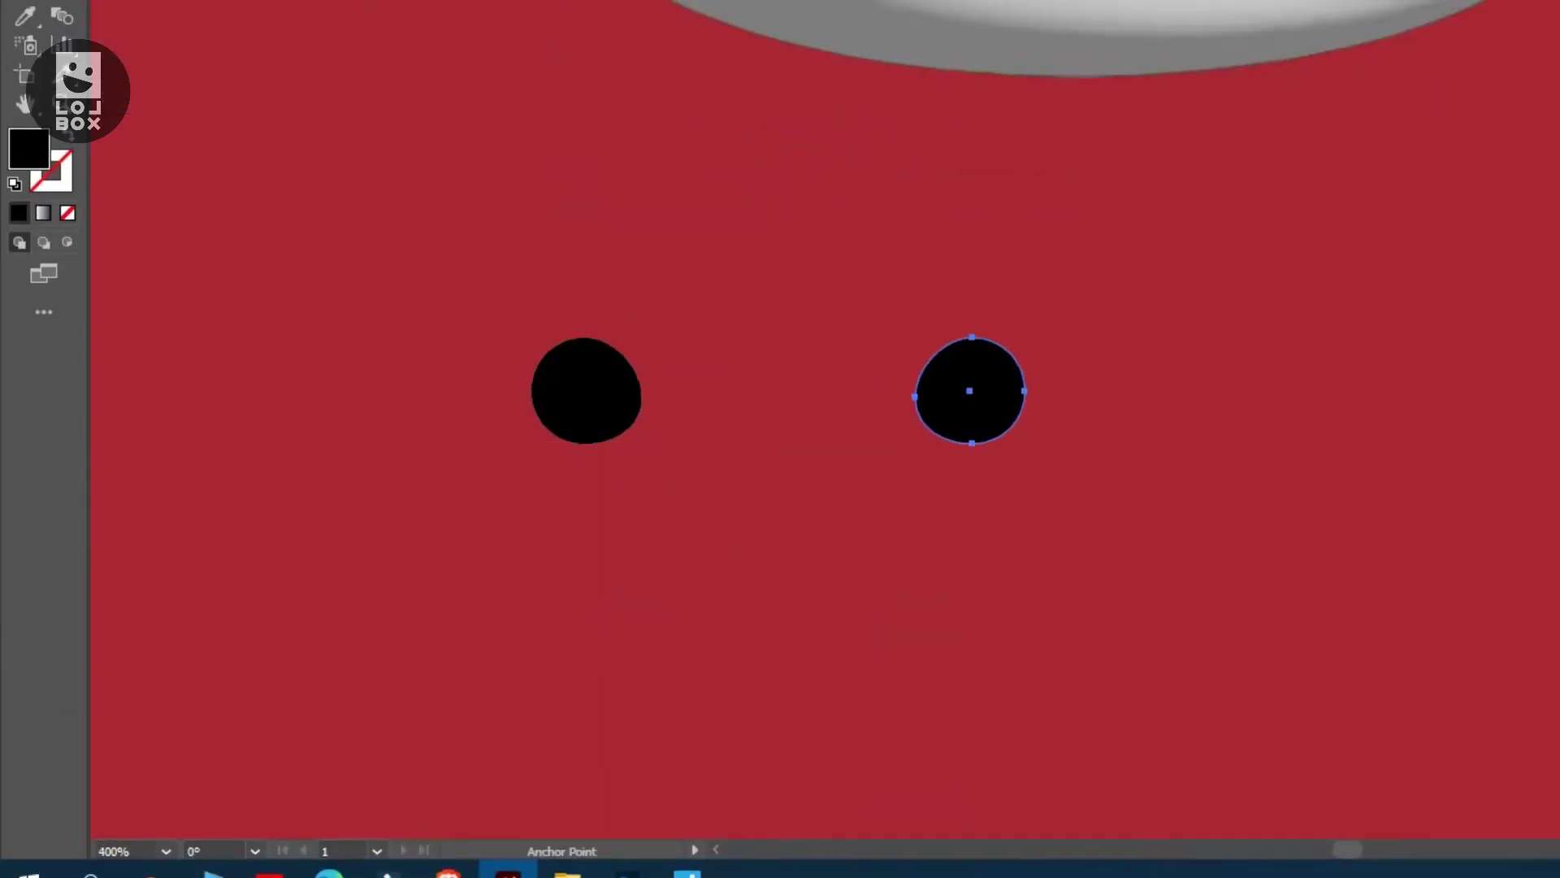
{"action": "left_click_drag", "start_coordinate": [490, 436], "coordinate": [782, 439]}
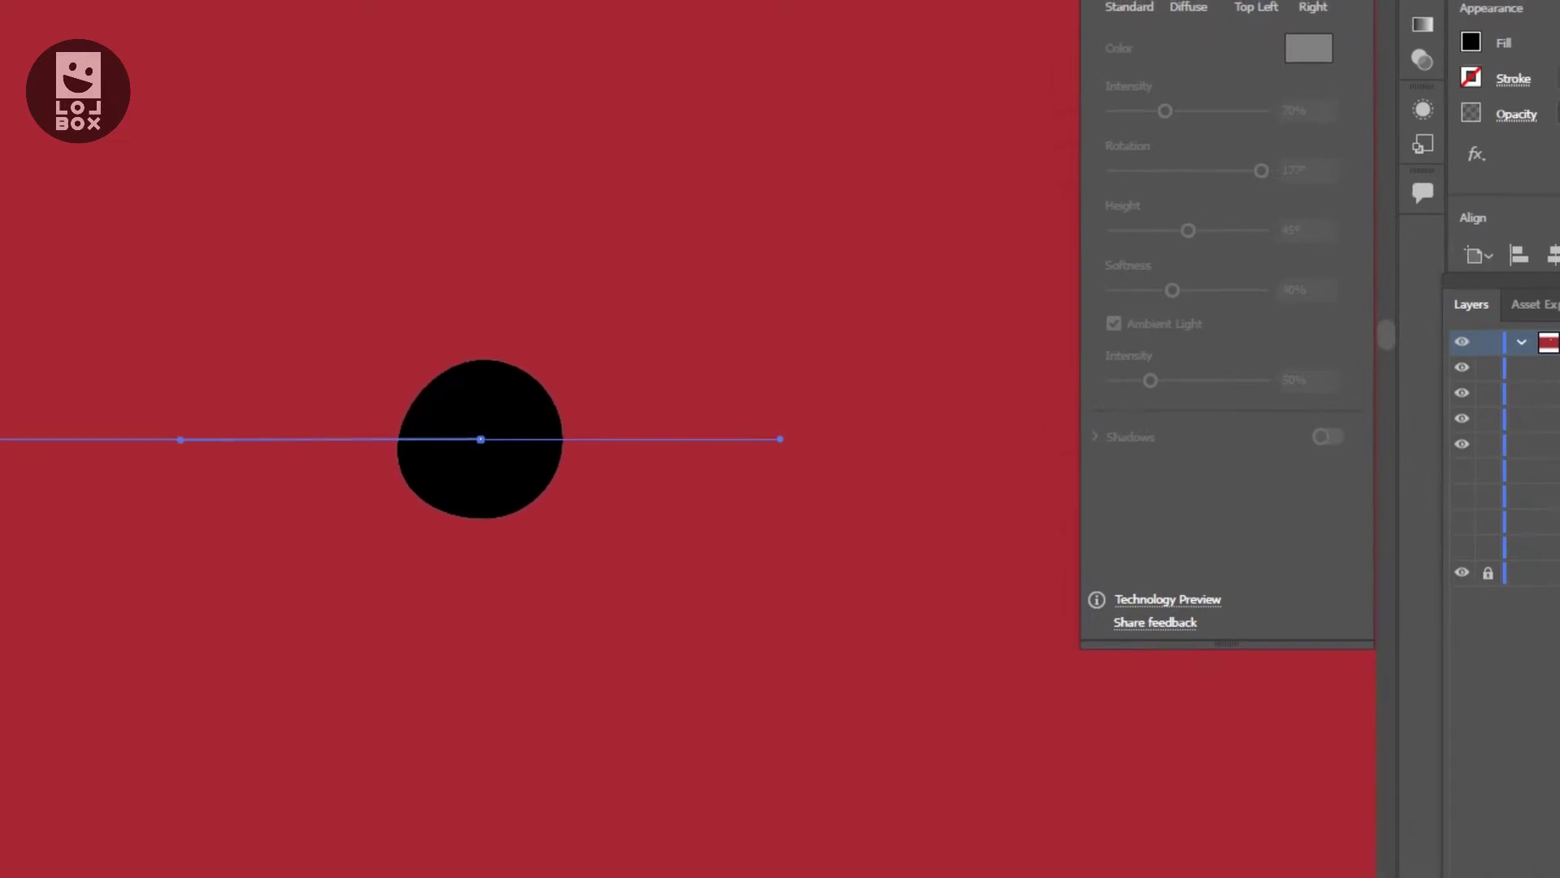
{"action": "left_click_drag", "start_coordinate": [180, 439], "coordinate": [178, 484]}
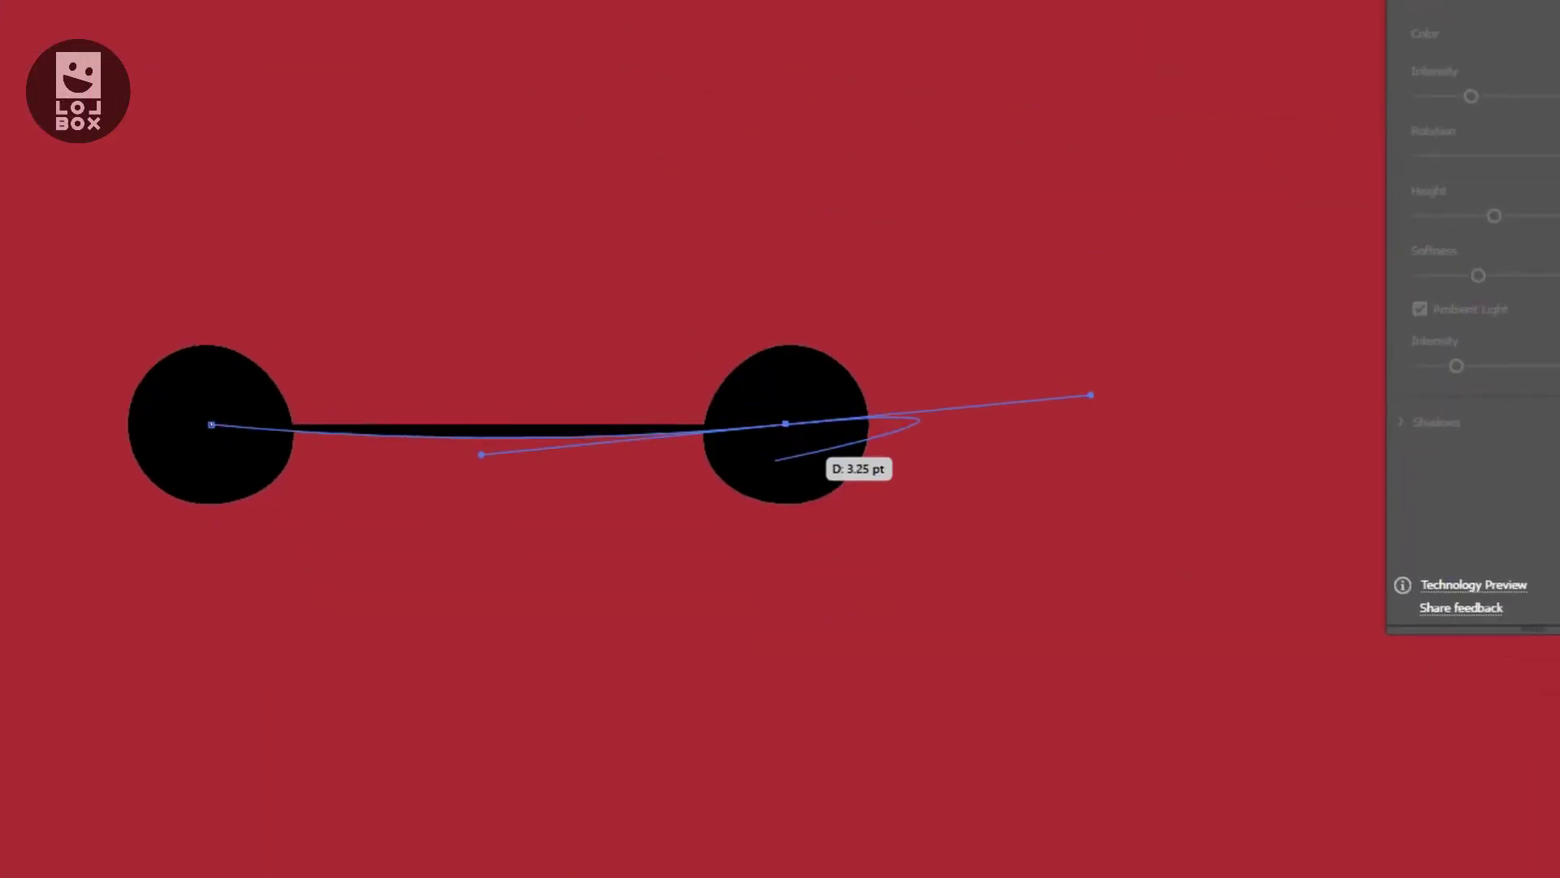
{"action": "left_click_drag", "start_coordinate": [780, 439], "coordinate": [275, 151]}
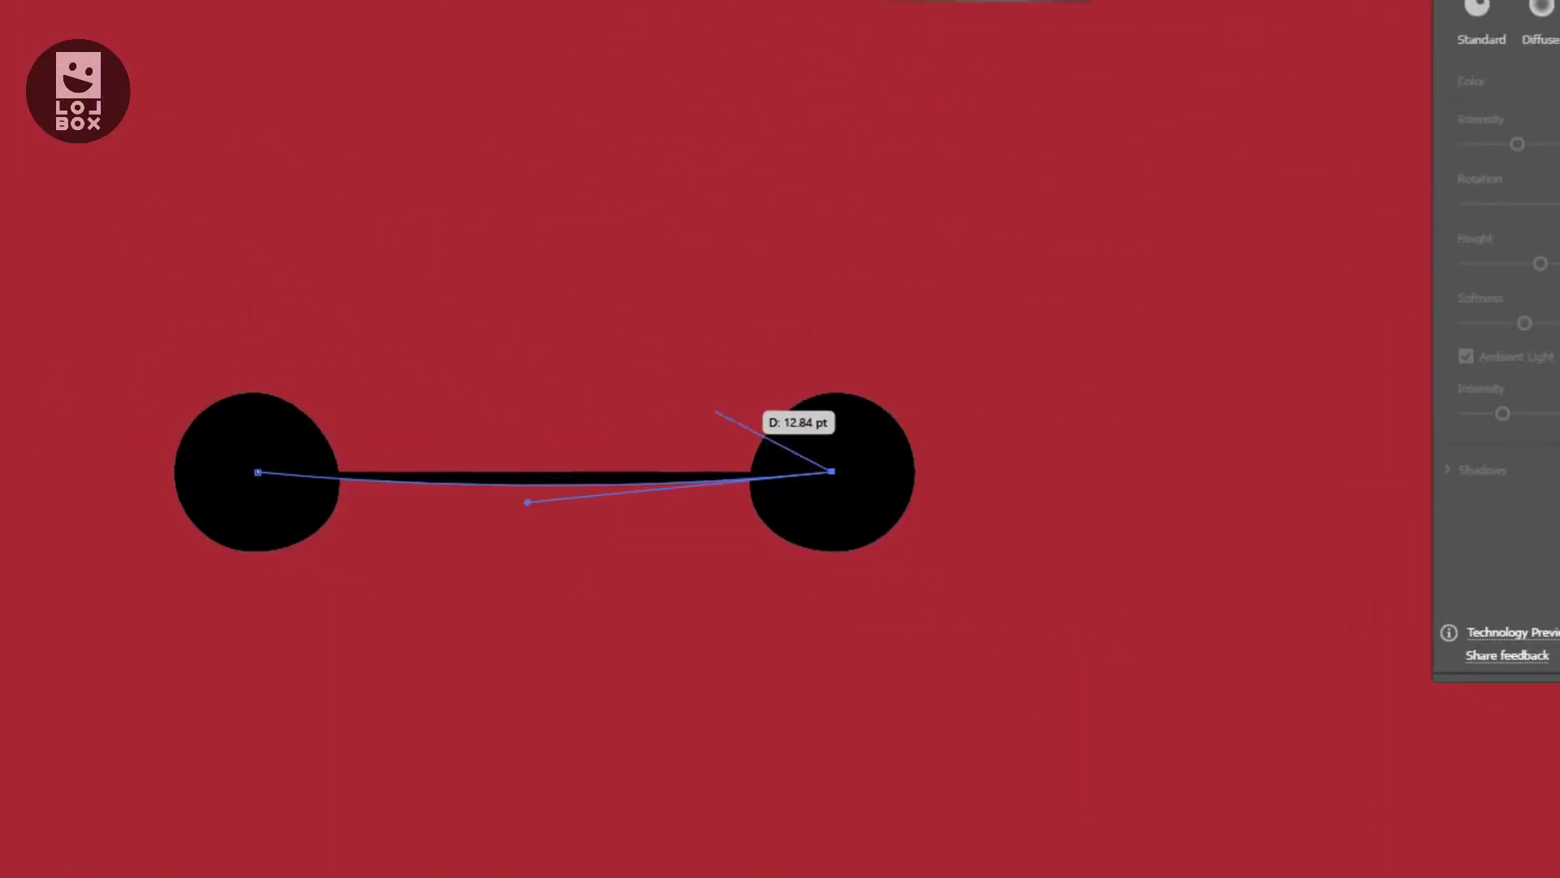
{"action": "mouse_move", "coordinate": [221, 112]}
{"action": "left_mouse_down"}
{"action": "mouse_move", "coordinate": [780, 437]}
{"action": "mouse_move", "coordinate": [106, 533]}
{"action": "left_mouse_up"}
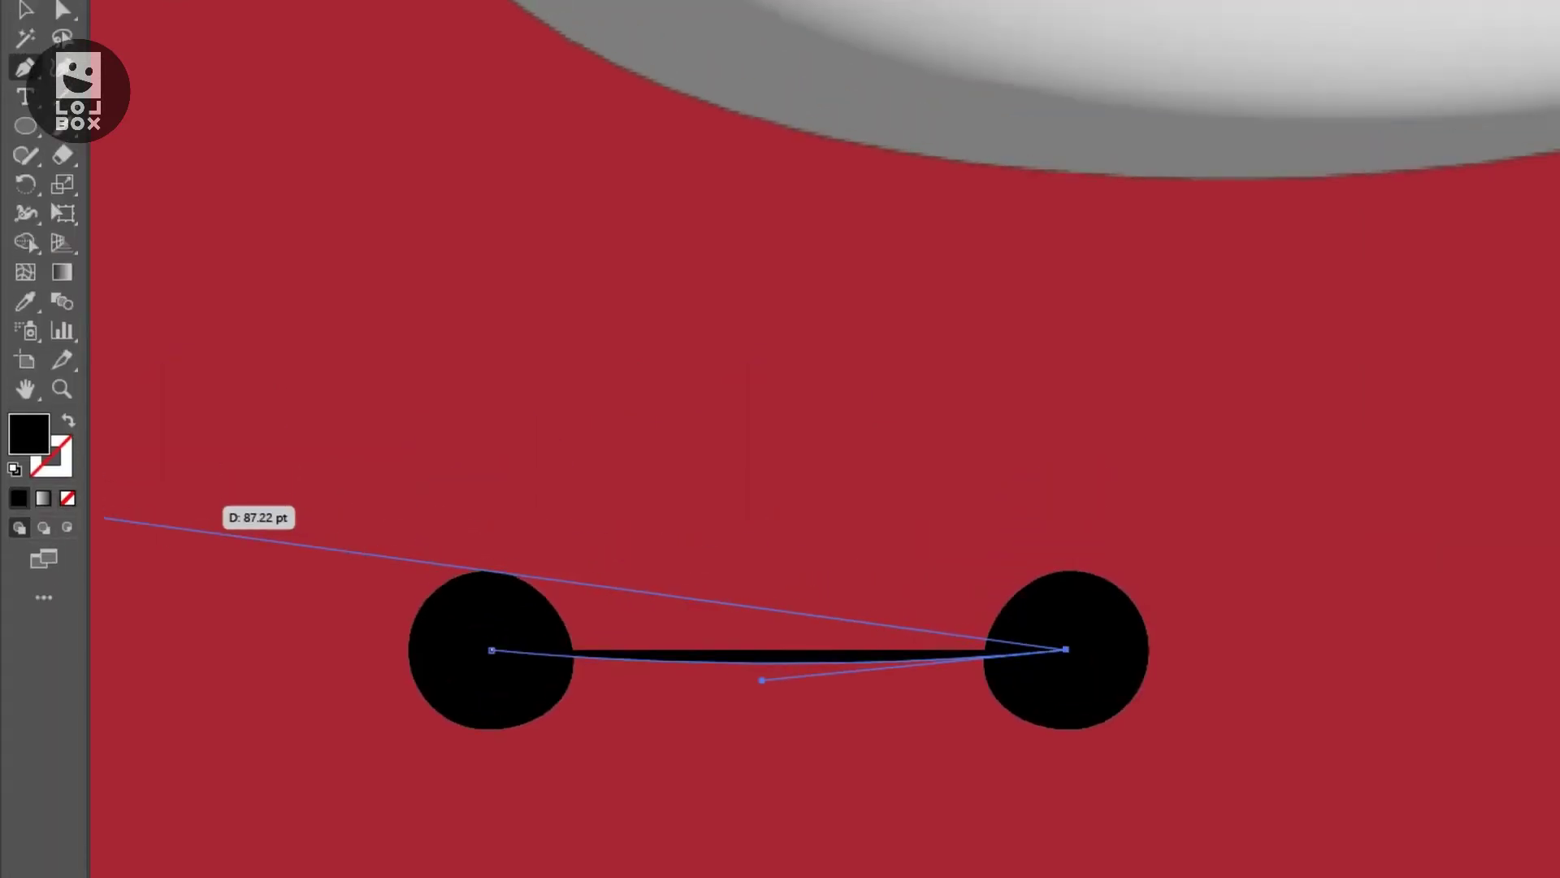
{"action": "left_click_drag", "start_coordinate": [1065, 665], "coordinate": [105, 384]}
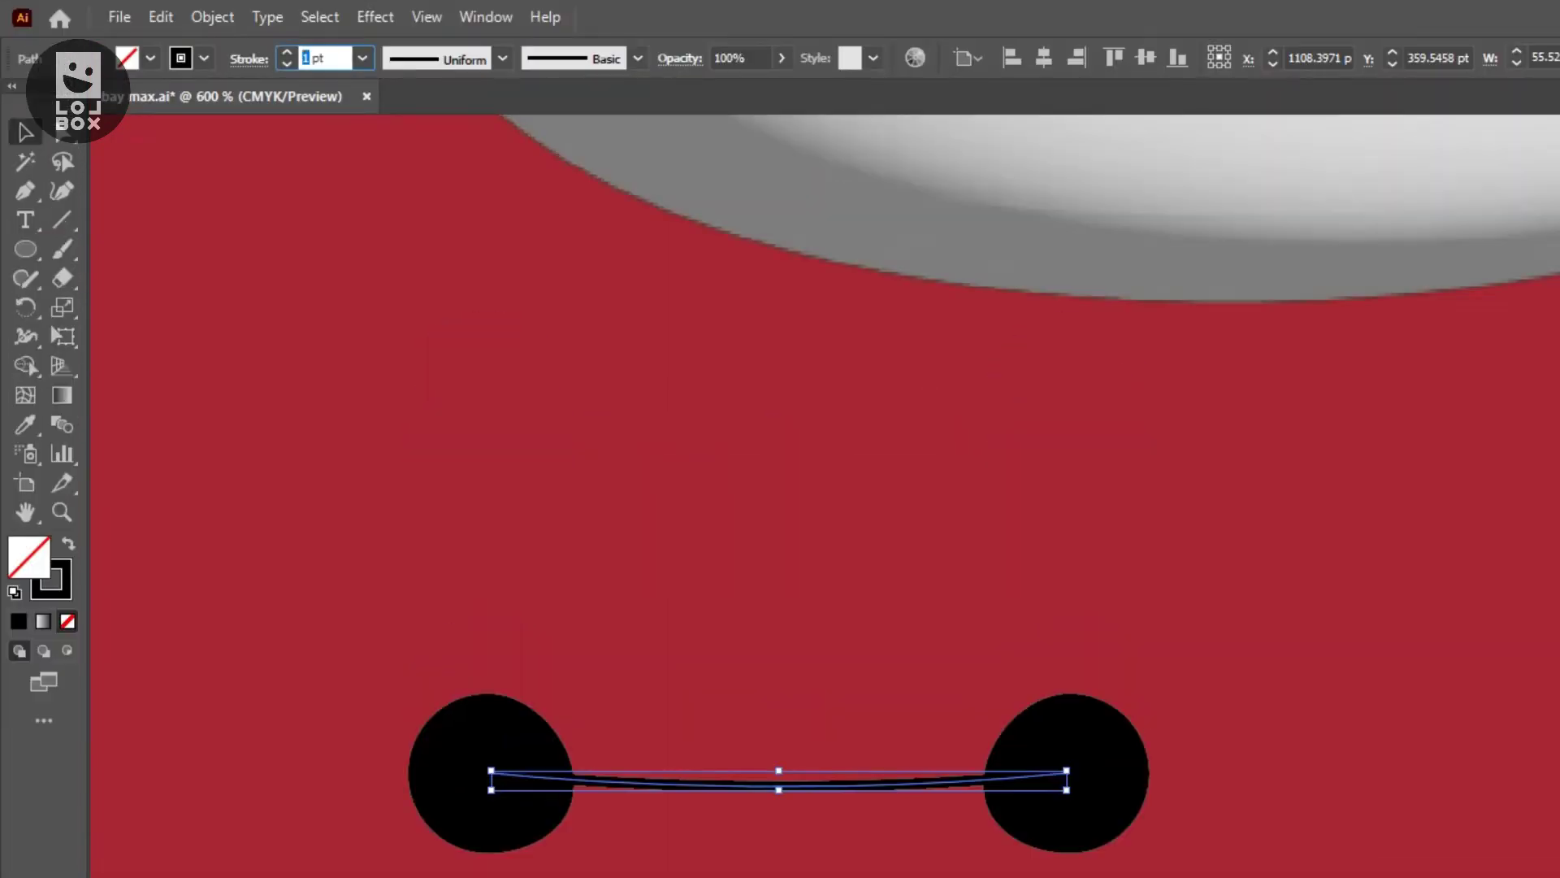
Rotate and reshape the right eye, then delete the old left eye
{"action": "left_click", "coordinate": [1066, 771]}
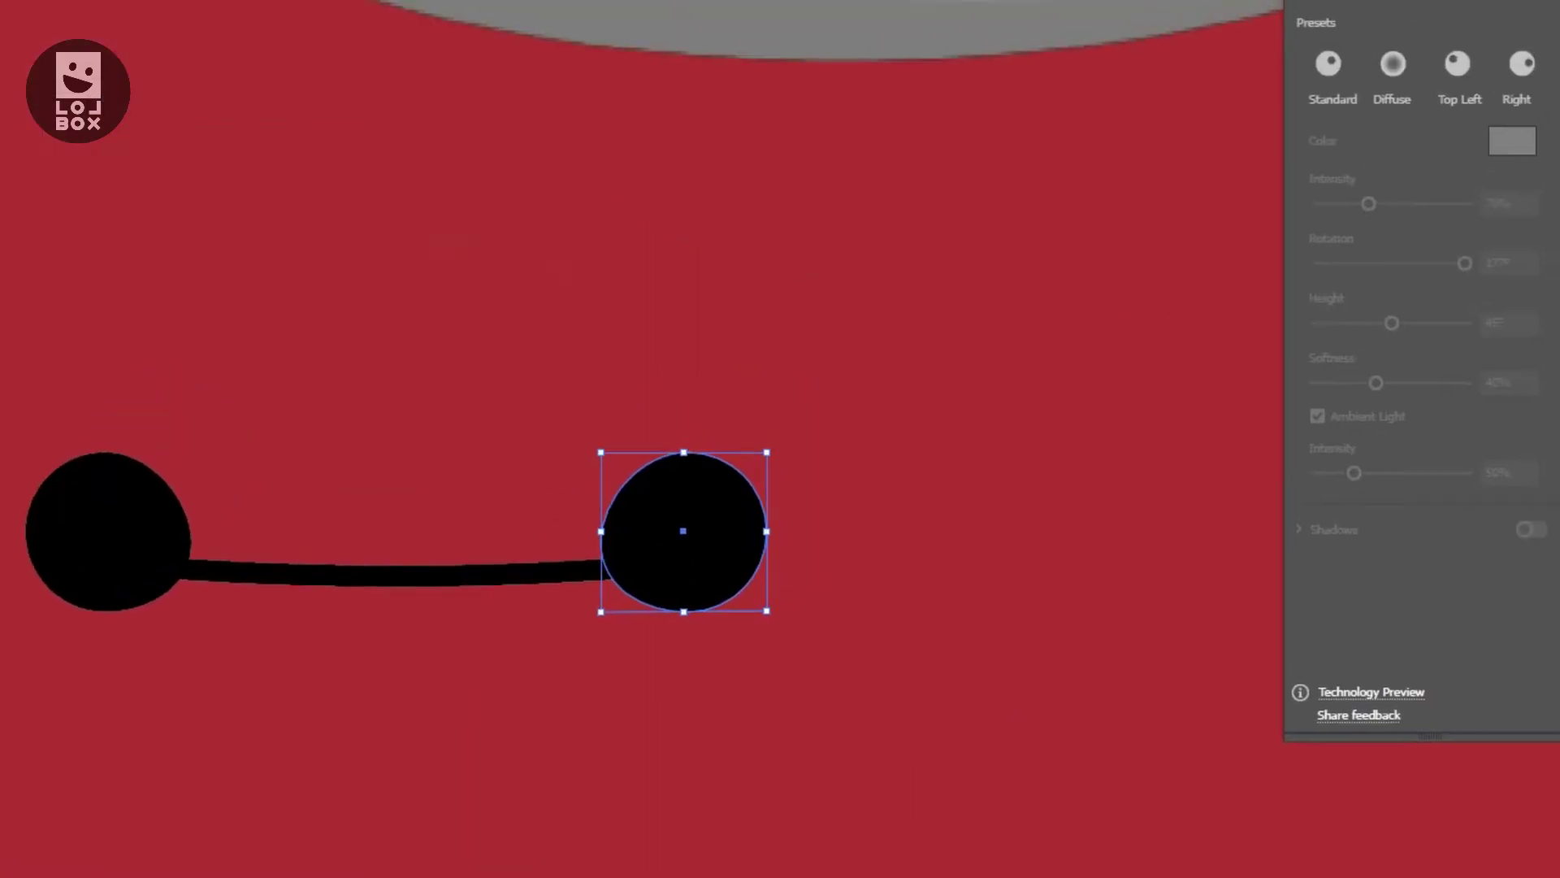
{"action": "left_click_drag", "start_coordinate": [776, 443], "coordinate": [849, 472]}
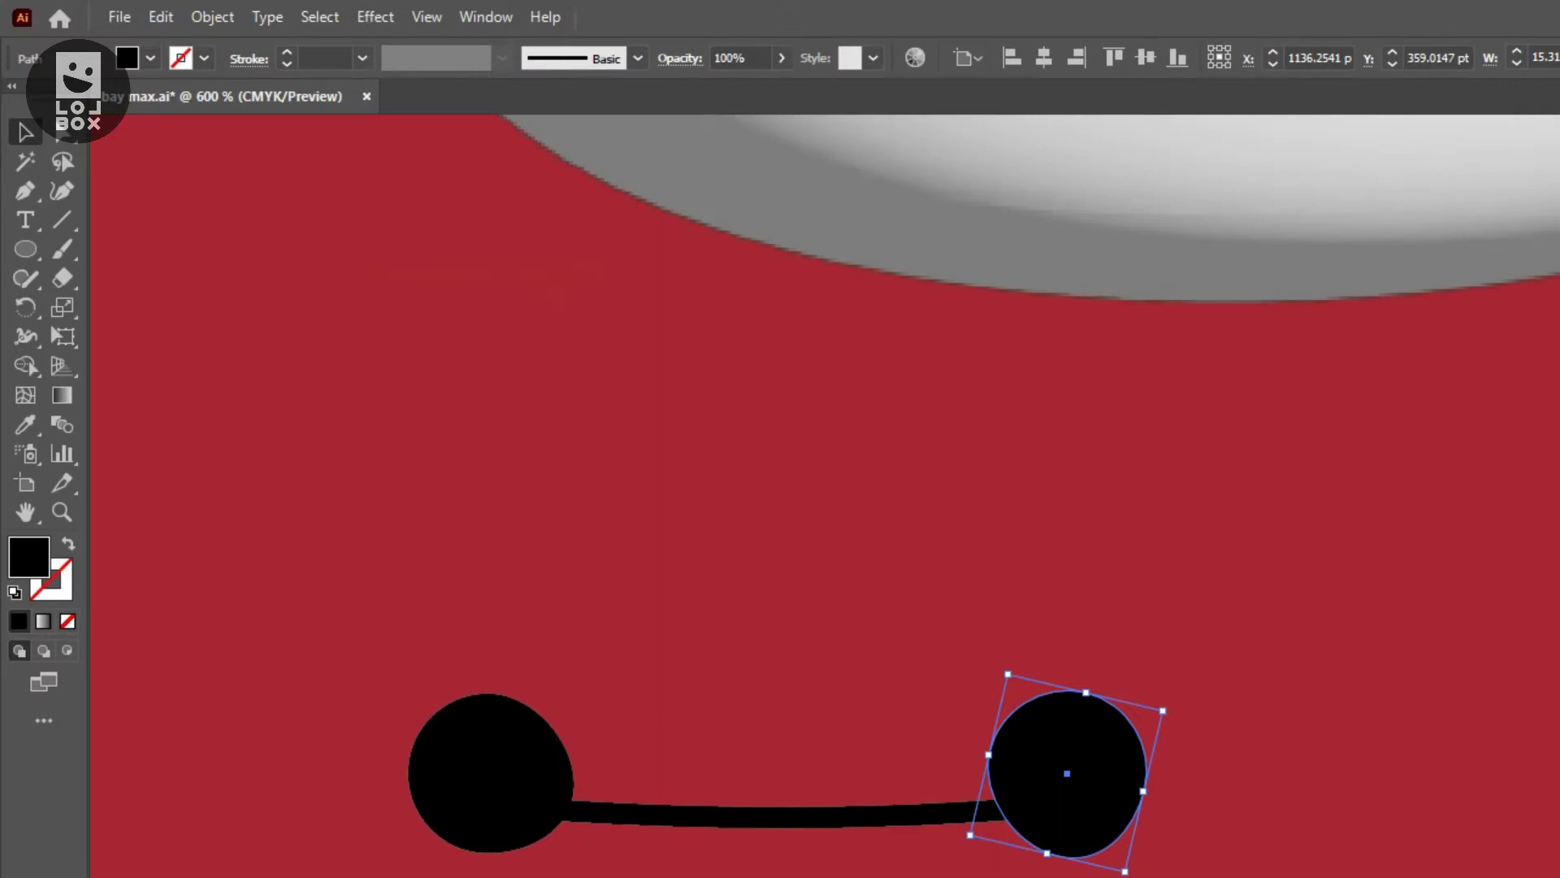
{"action": "left_click_drag", "start_coordinate": [778, 438], "coordinate": [784, 445]}
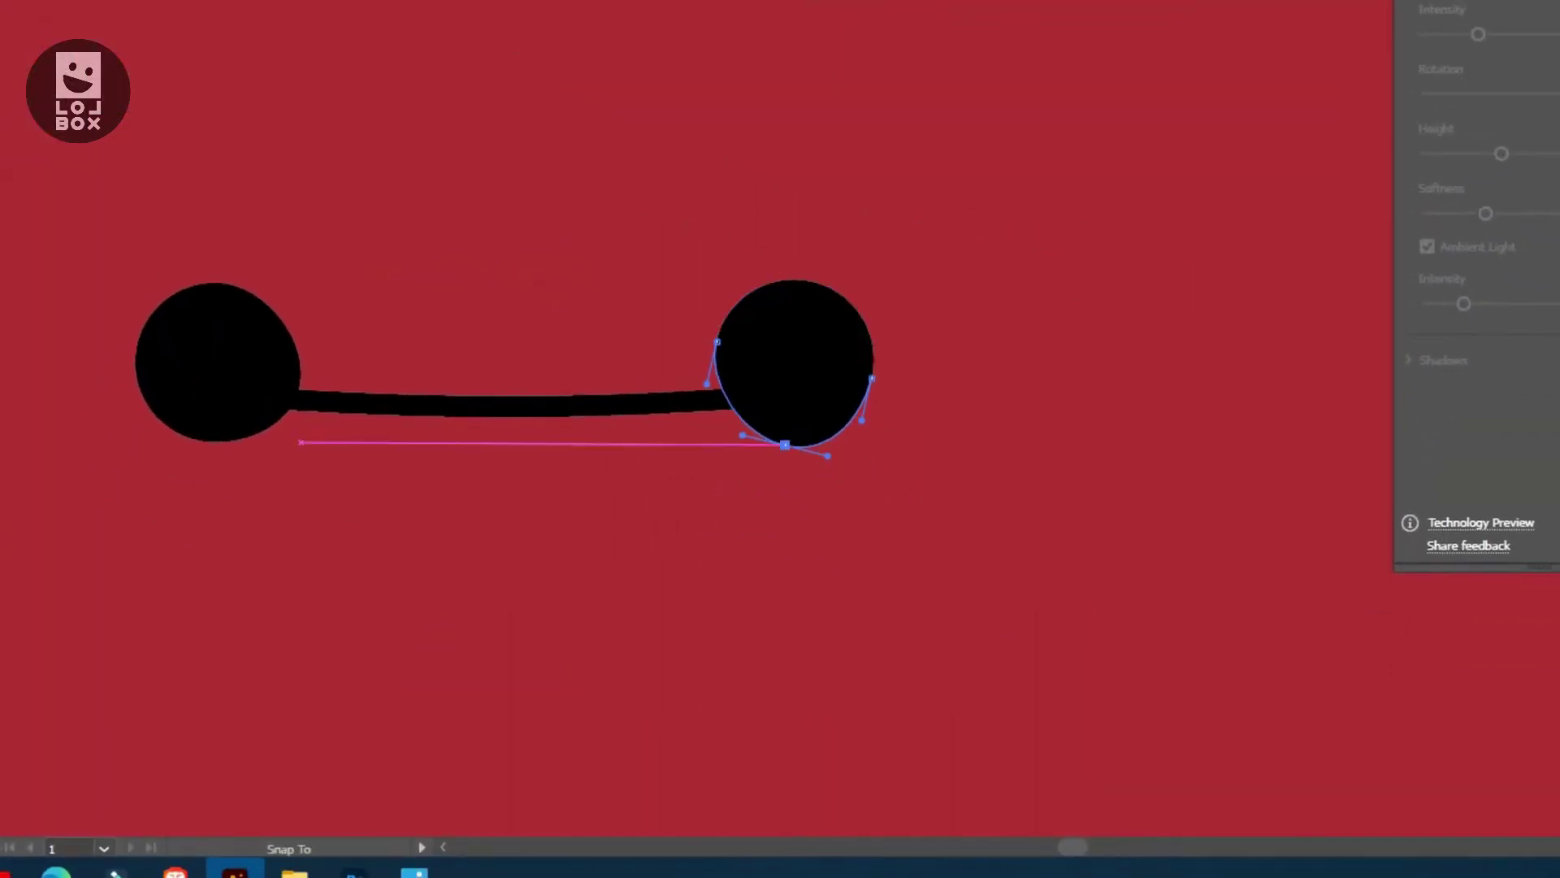
{"action": "left_click_drag", "start_coordinate": [778, 436], "coordinate": [780, 443]}
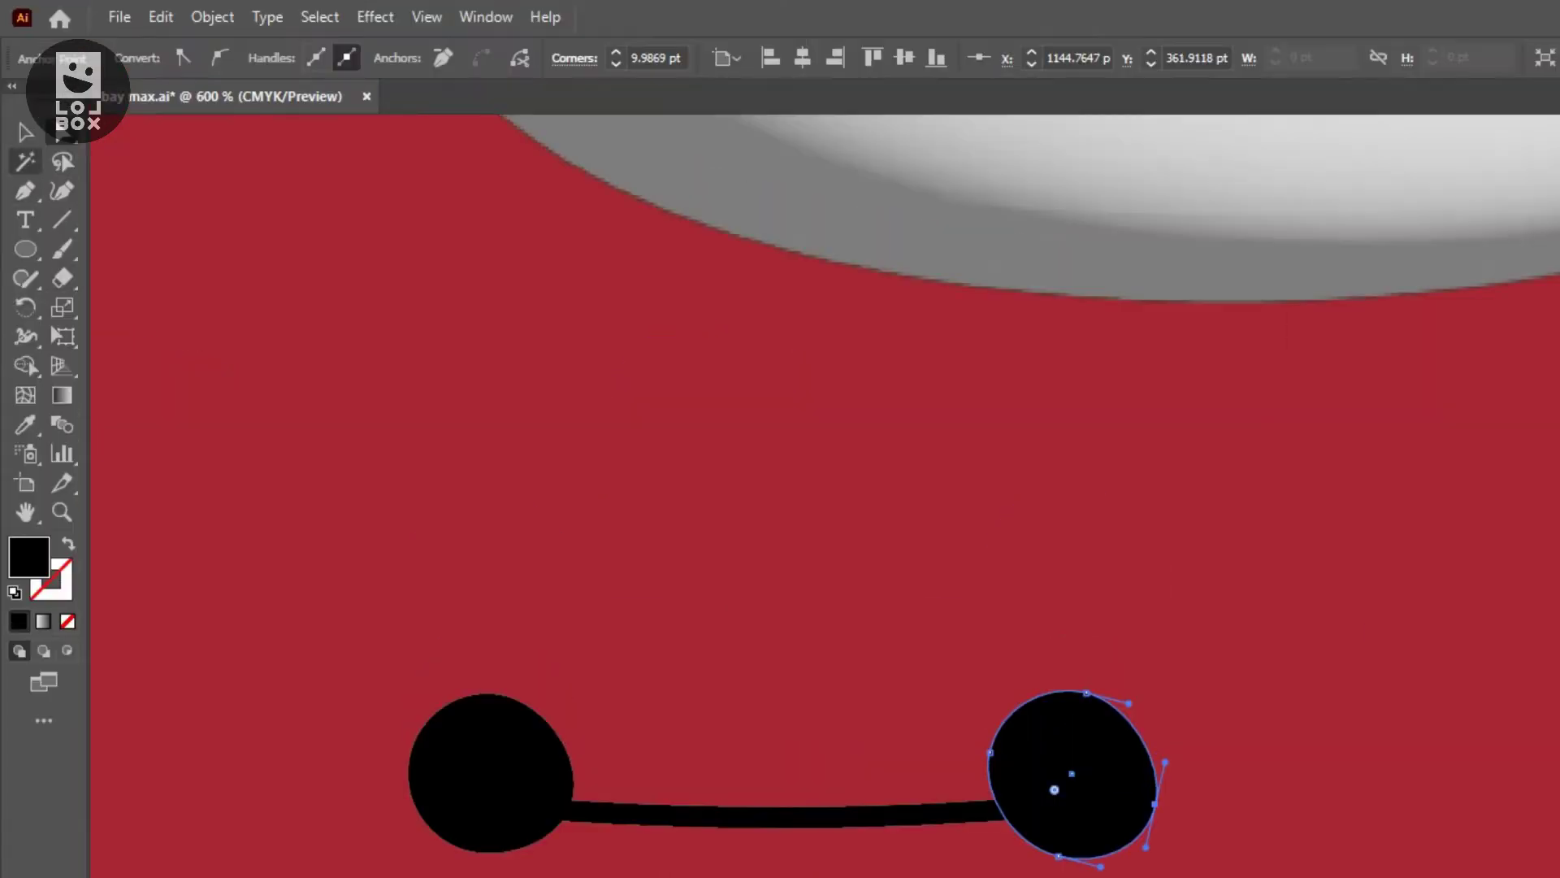
{"action": "key", "text": "v"}
{"action": "key", "text": "Delete"}
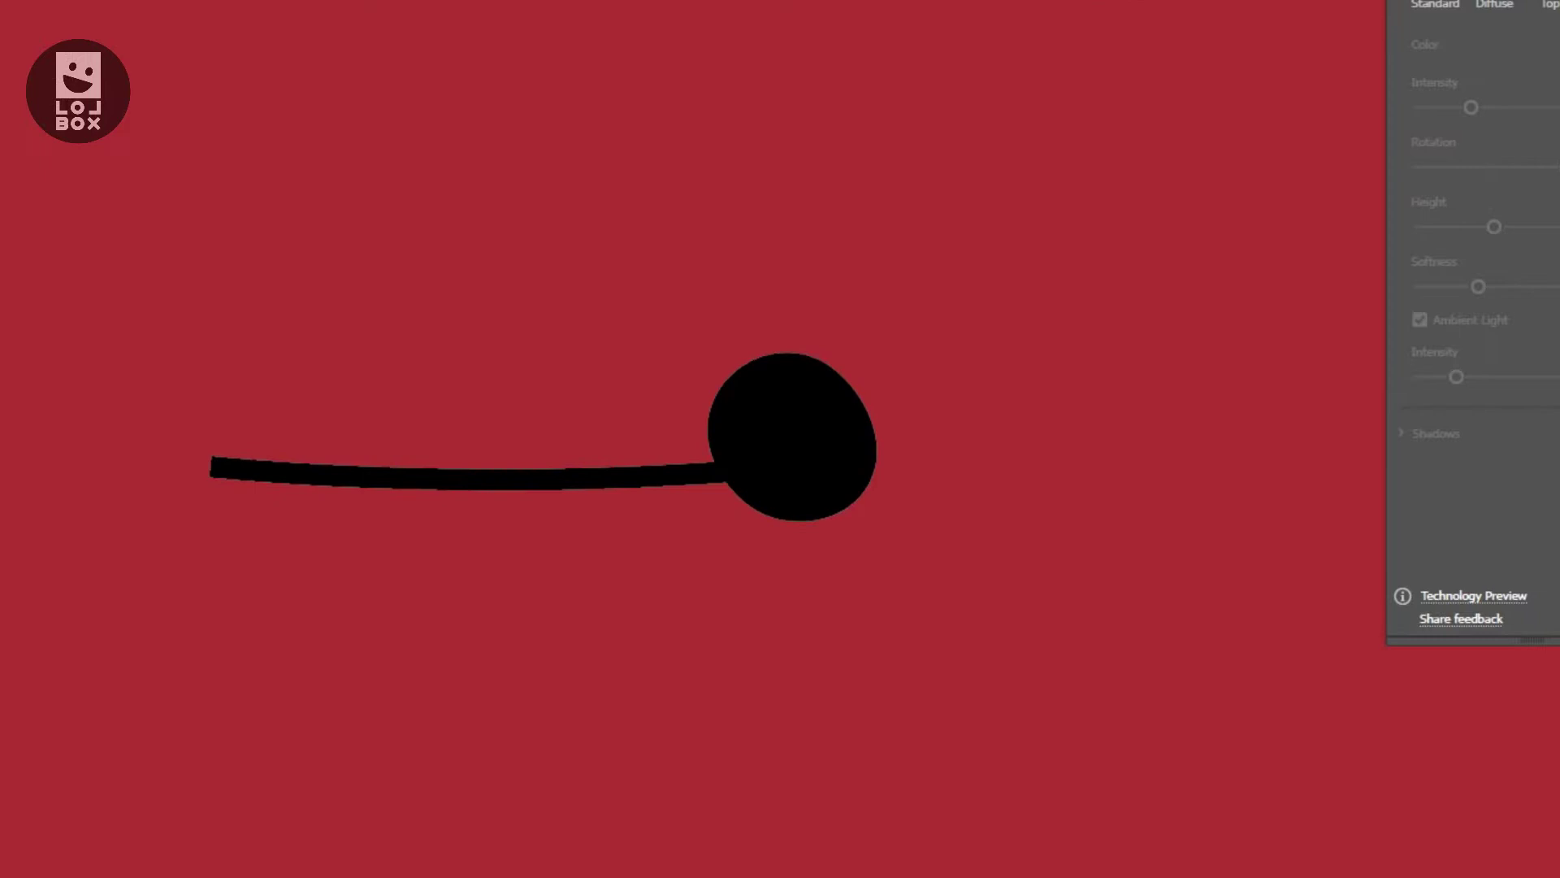
Paste a copy of the eye in back and move it to the line's left end
{"action": "left_click", "coordinate": [161, 16]}
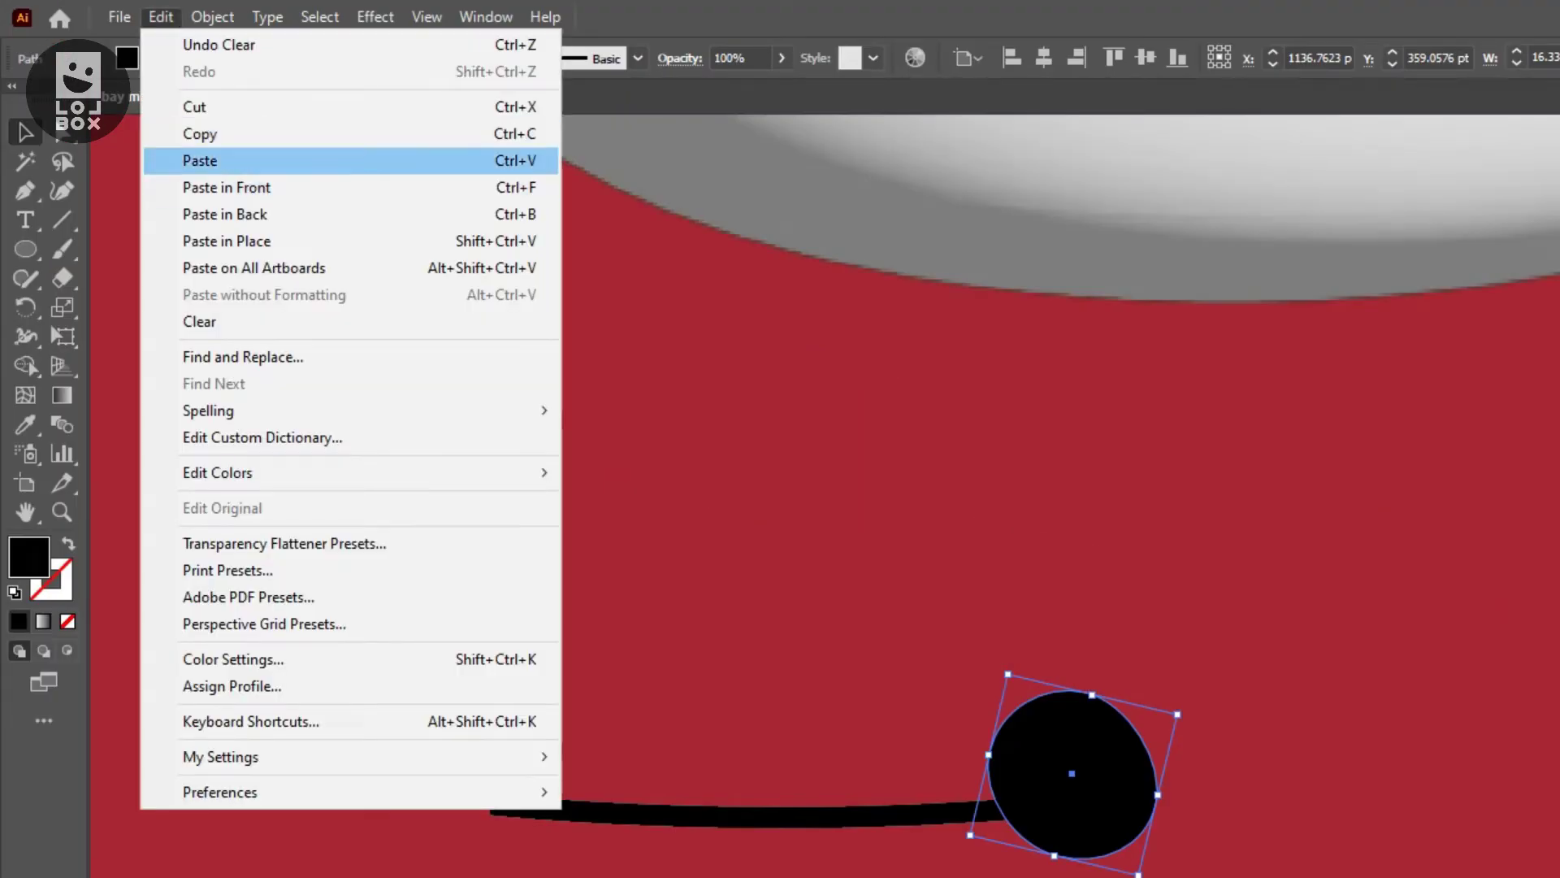
{"action": "key", "text": "Escape"}
{"action": "left_click", "coordinate": [160, 17]}
{"action": "left_click", "coordinate": [235, 212]}
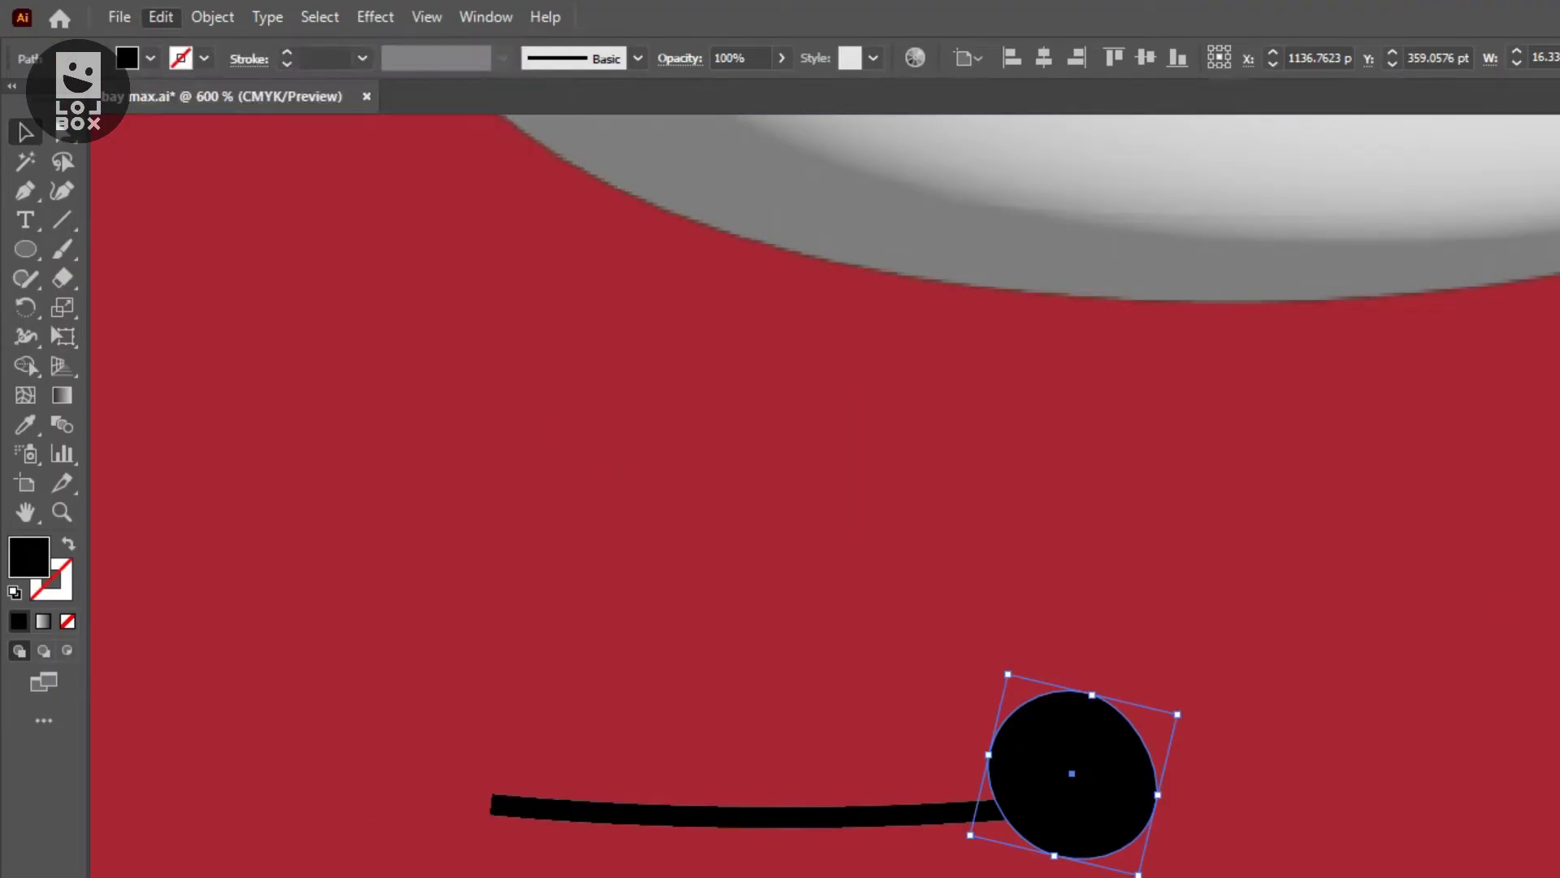
{"action": "left_click_drag", "start_coordinate": [988, 774], "coordinate": [785, 761]}
{"action": "left_click_drag", "start_coordinate": [785, 457], "coordinate": [470, 454]}
Mirror the new left eye vertically and nudge it slightly left
{"action": "right_click", "coordinate": [592, 438]}
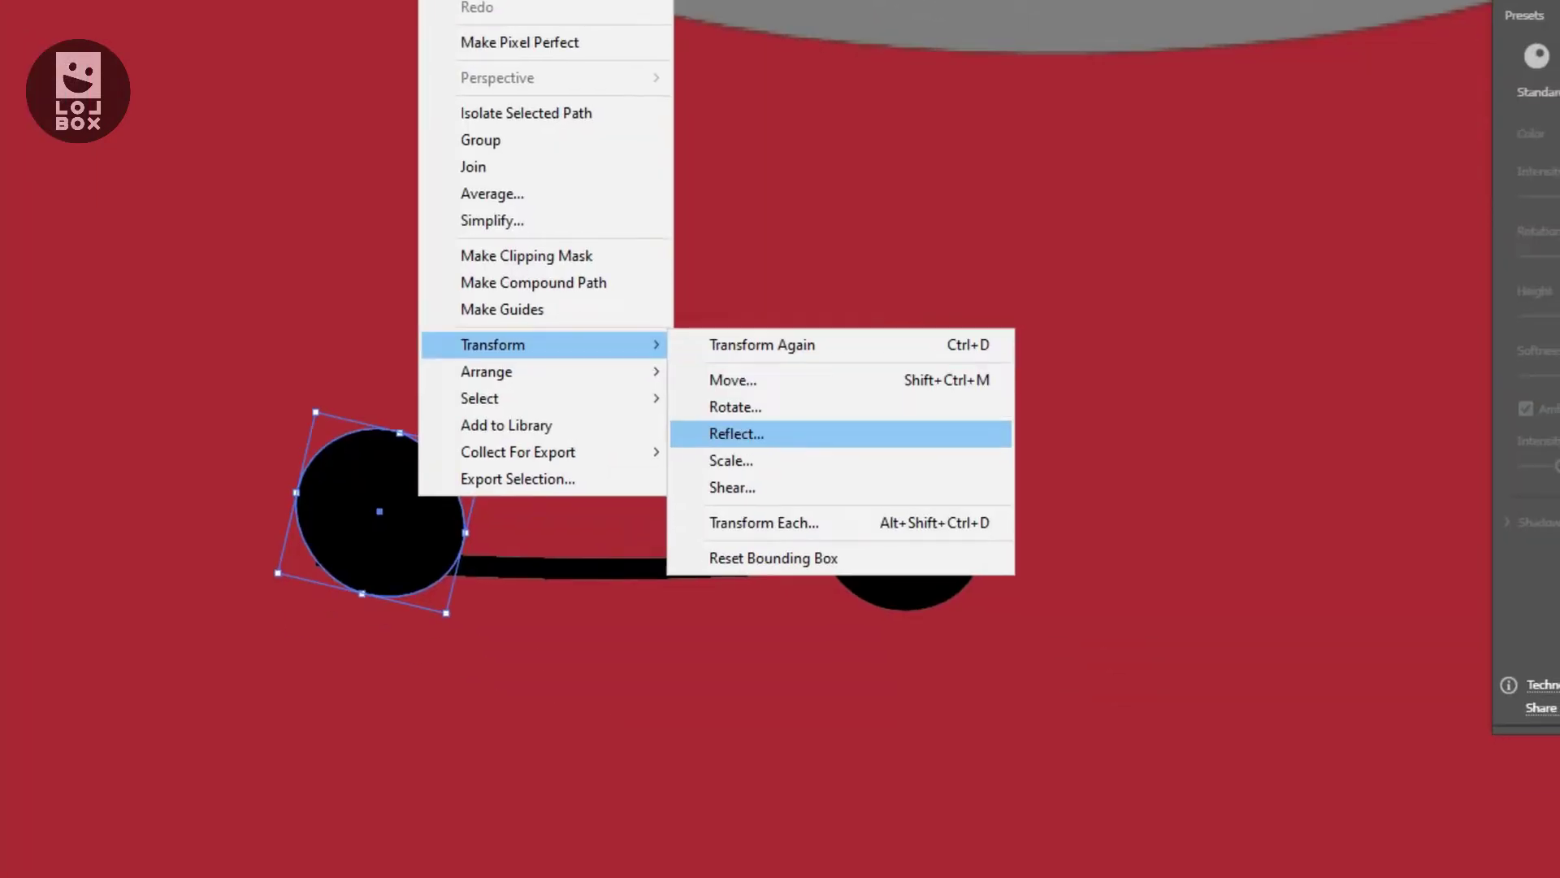
{"action": "left_click", "coordinate": [736, 433]}
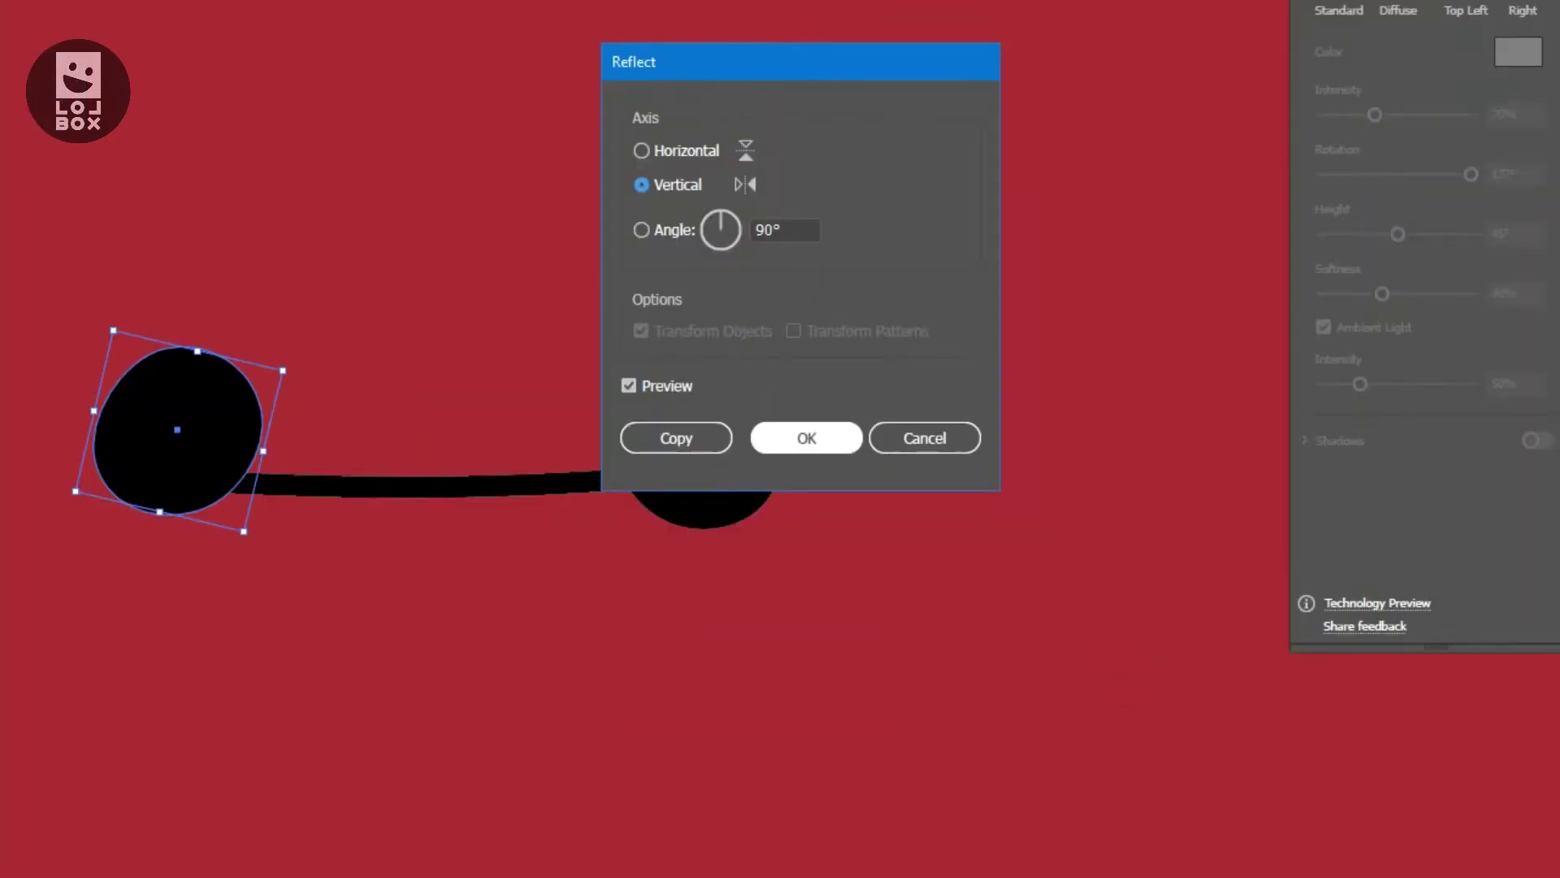
{"action": "key", "text": "Return"}
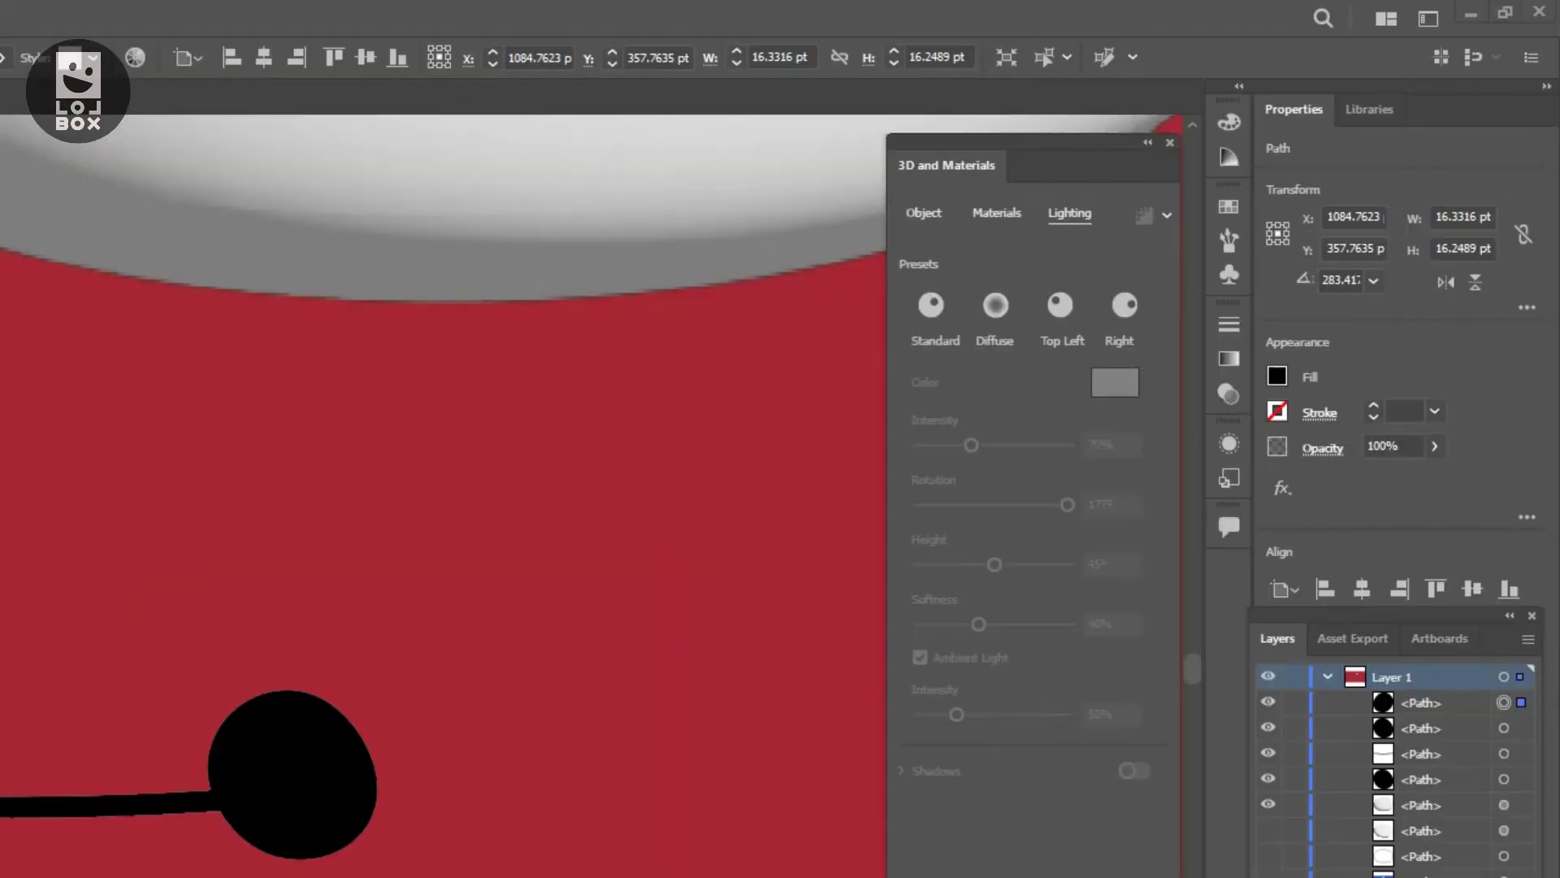
{"action": "key", "text": "shift+Left"}
{"action": "key", "text": "shift+Left"}
{"action": "key", "text": "shift+Left"}
{"action": "key", "text": "shift+Left"}
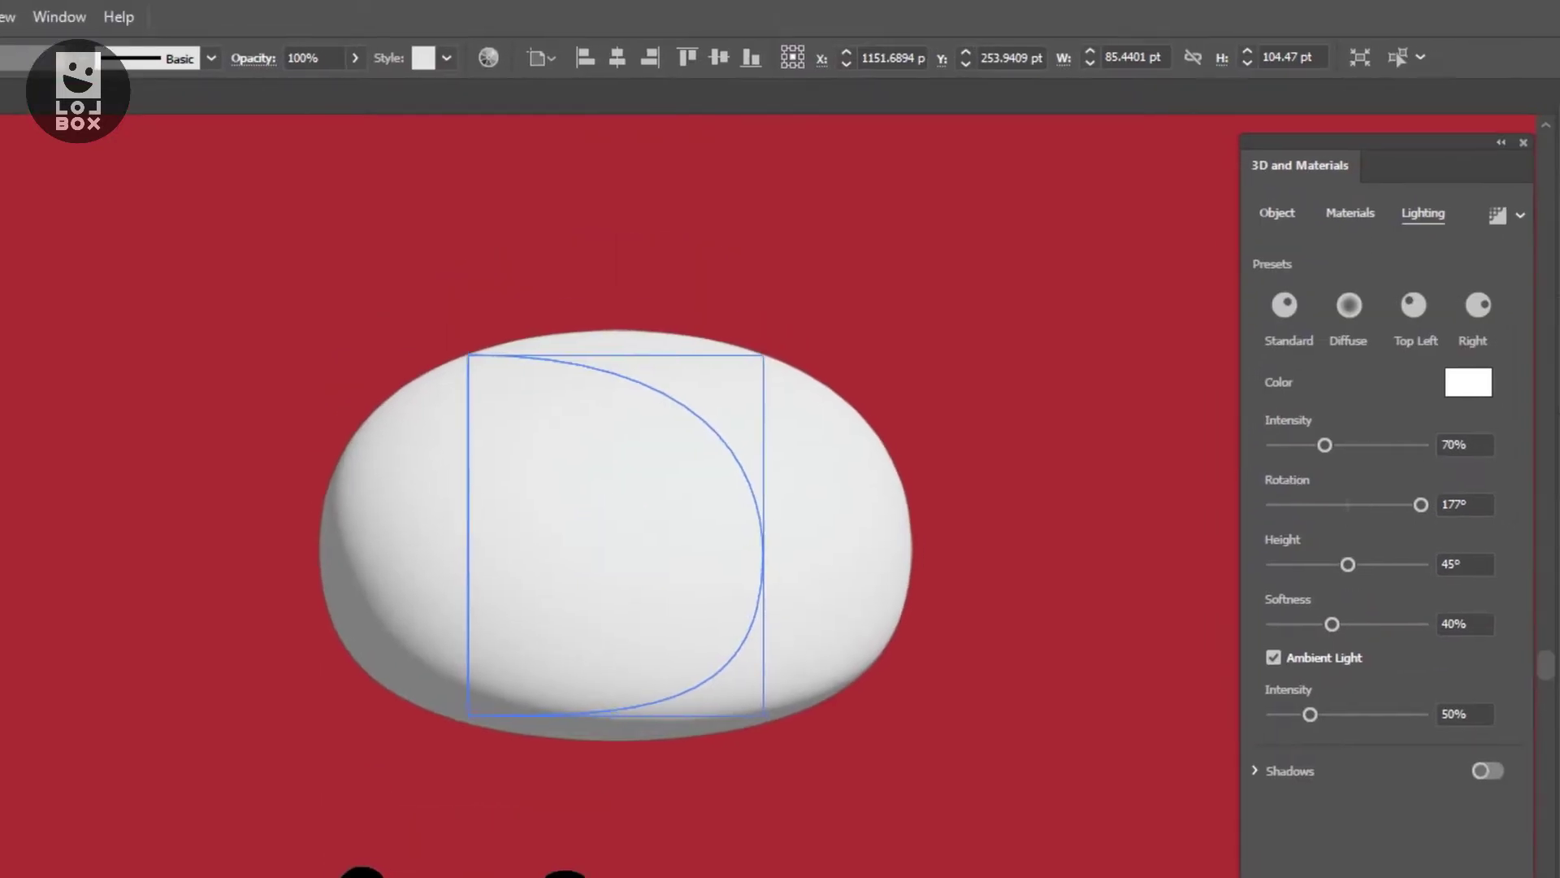
Tilt the 3D head slightly, setting its third rotation value to 2°
{"action": "left_click_drag", "start_coordinate": [792, 349], "coordinate": [772, 382]}
{"action": "key", "text": "a"}
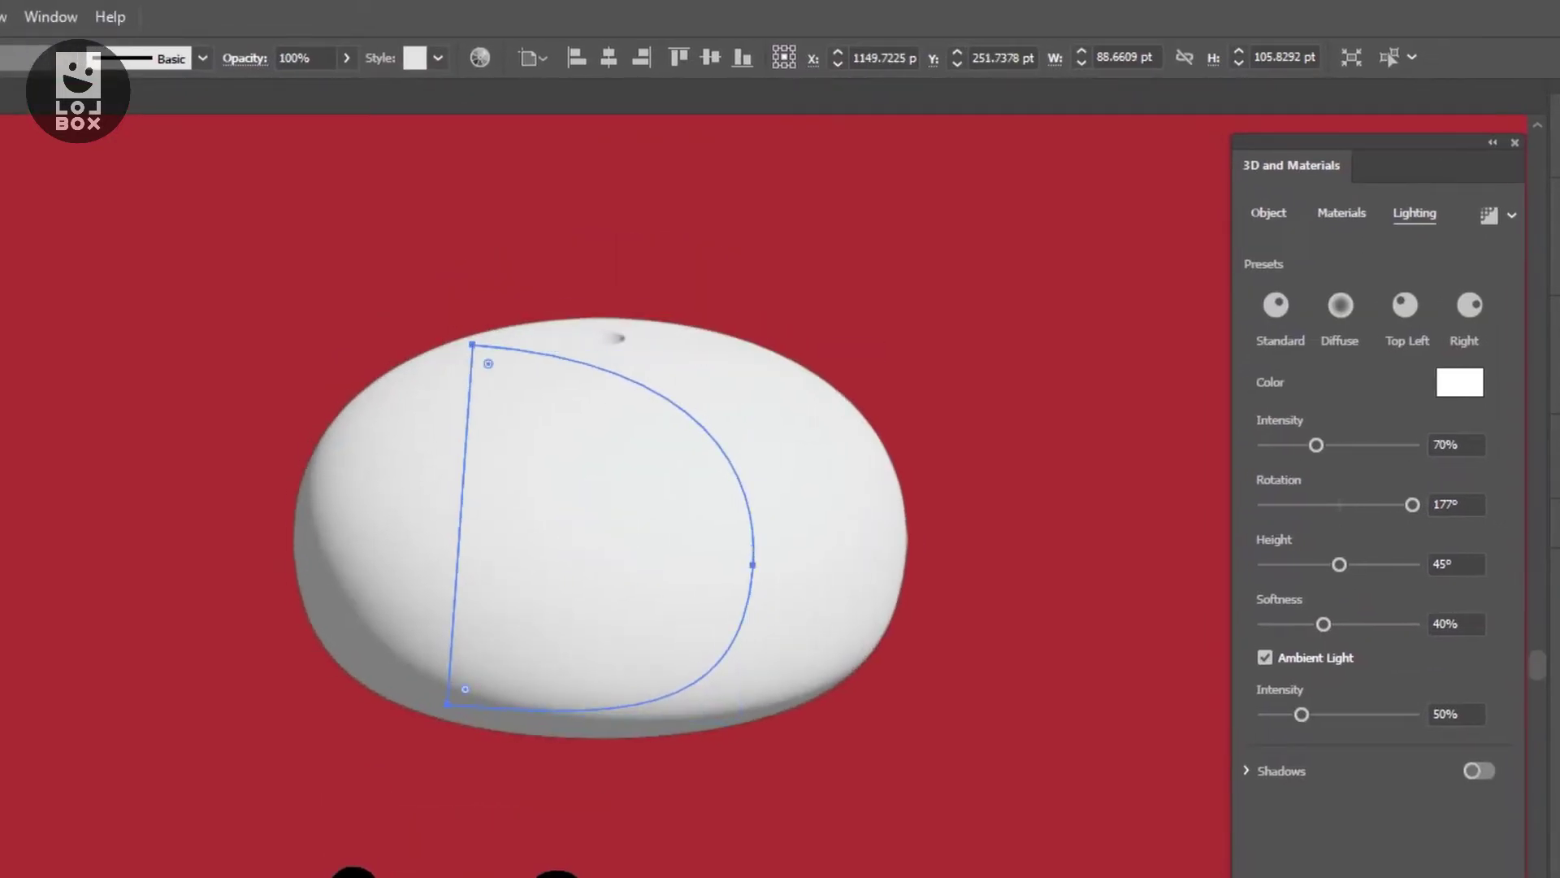
{"action": "key", "text": "v"}
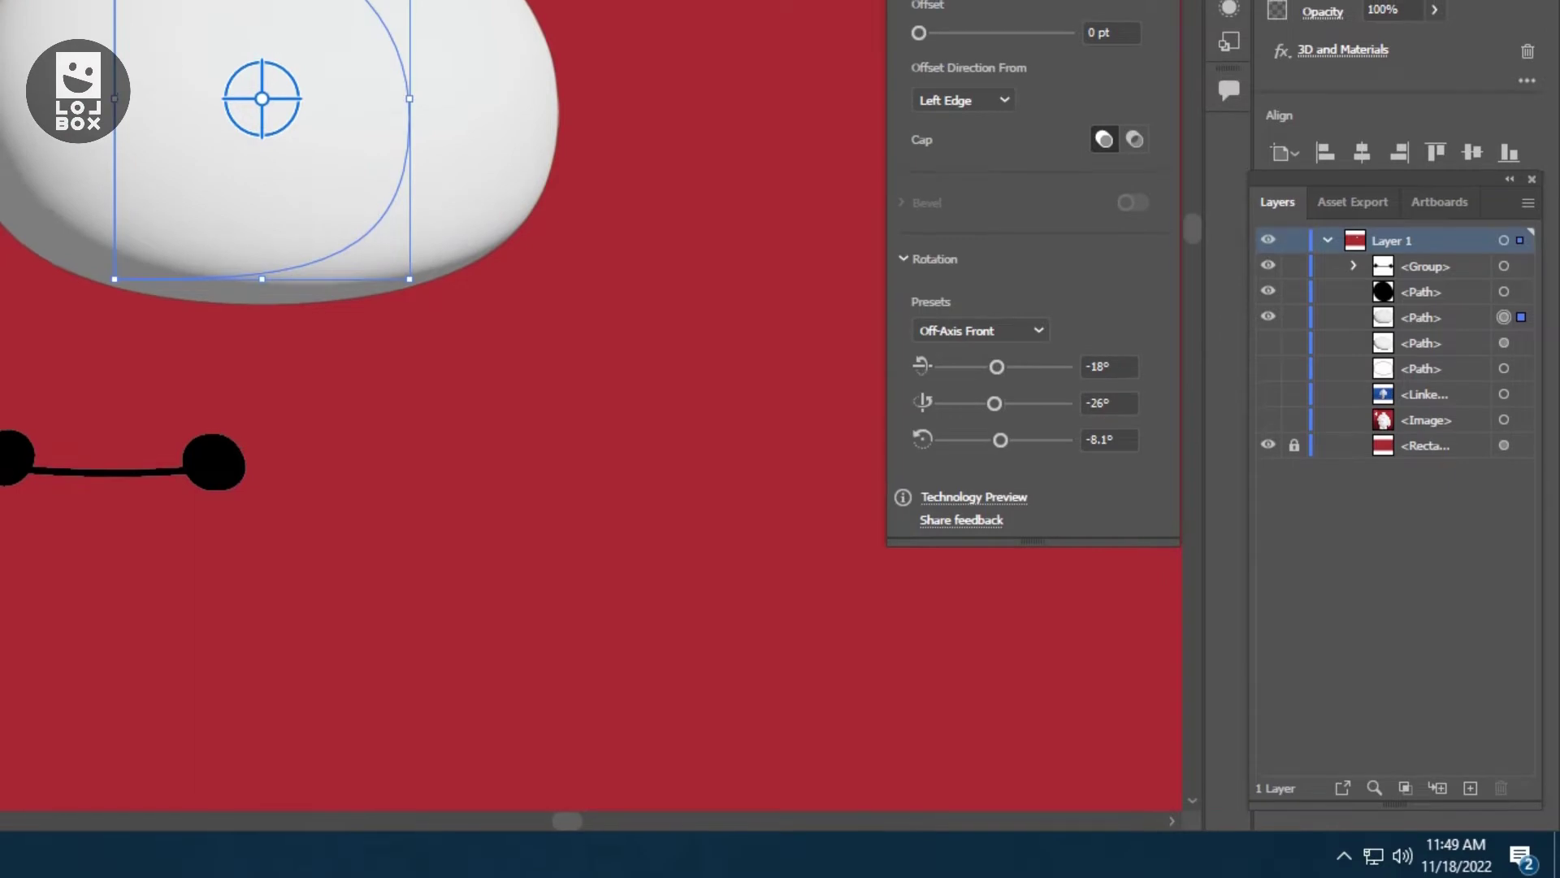
{"action": "left_click_drag", "start_coordinate": [1000, 437], "coordinate": [1004, 437]}
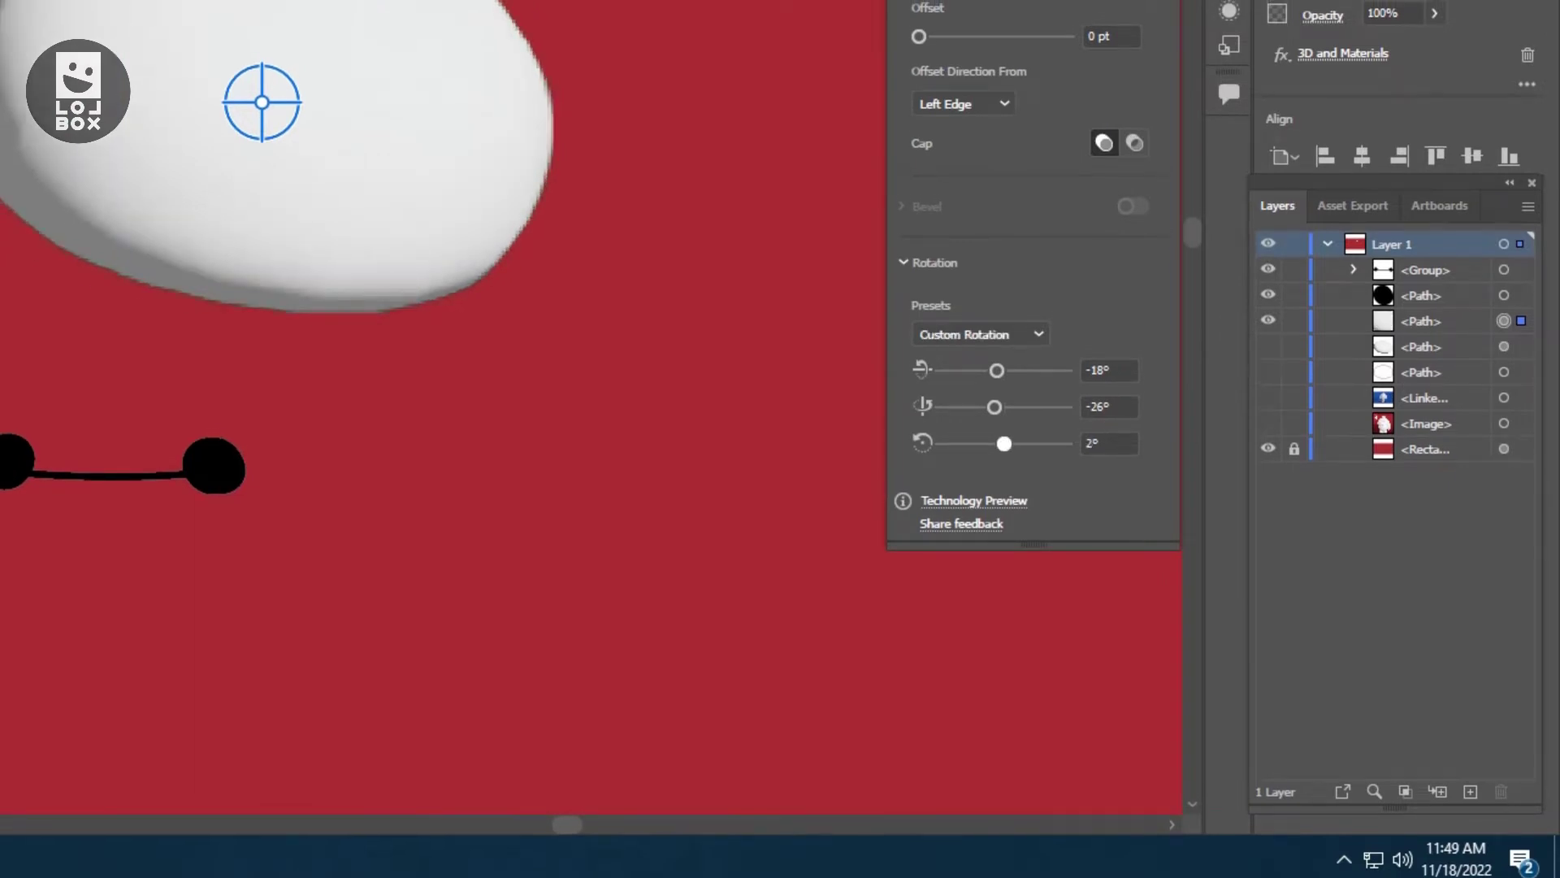
Move the eyes onto the head's face and rotate them to match its tilt
{"action": "left_click_drag", "start_coordinate": [829, 520], "coordinate": [816, 439]}
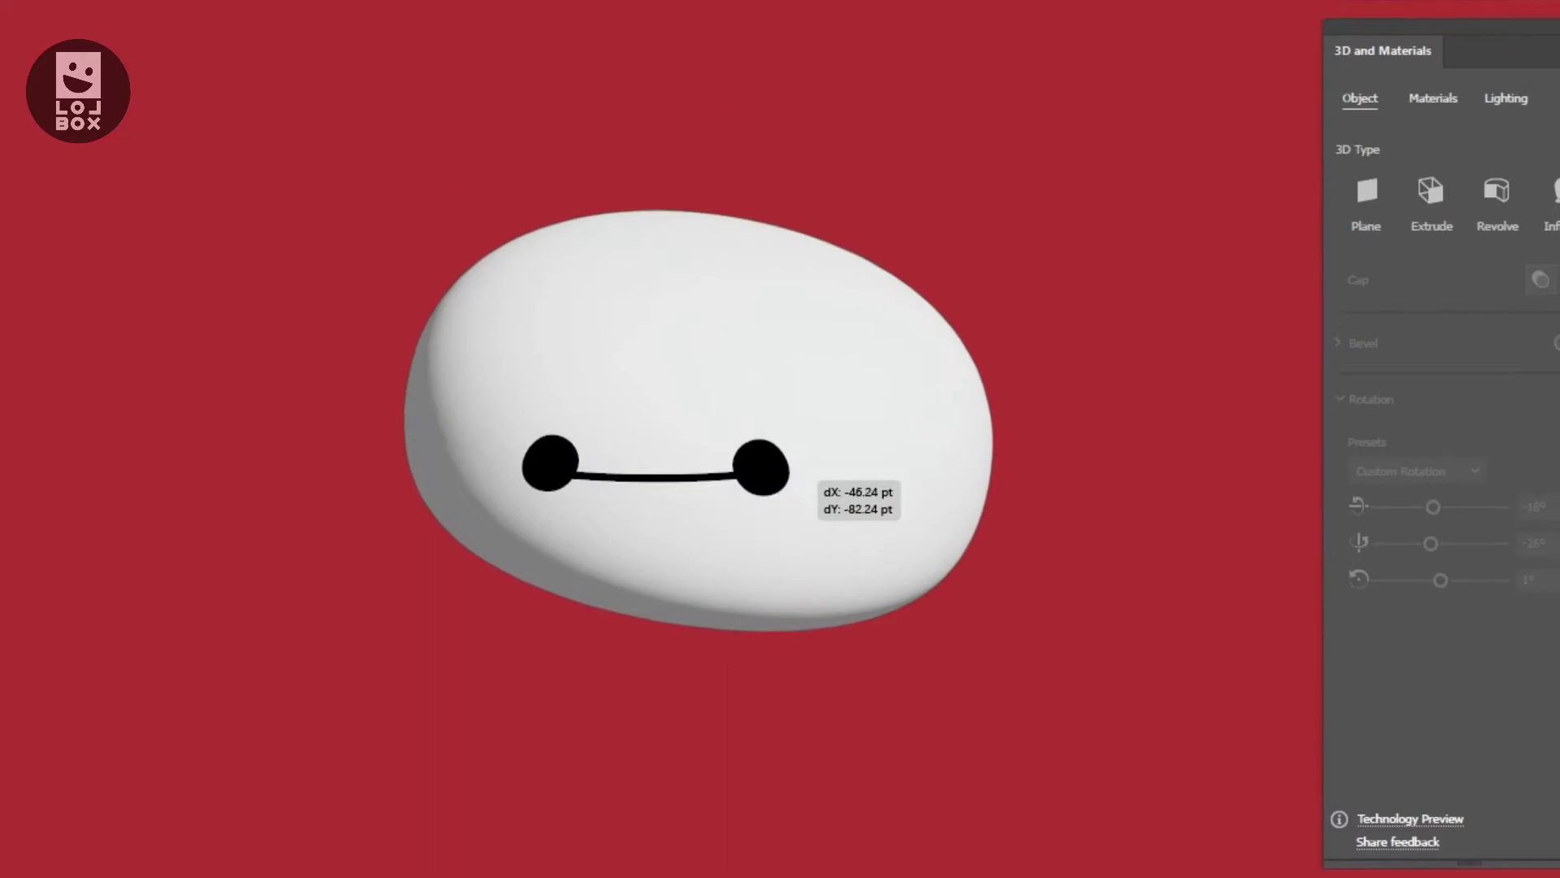
{"action": "left_click_drag", "start_coordinate": [667, 425], "coordinate": [663, 418]}
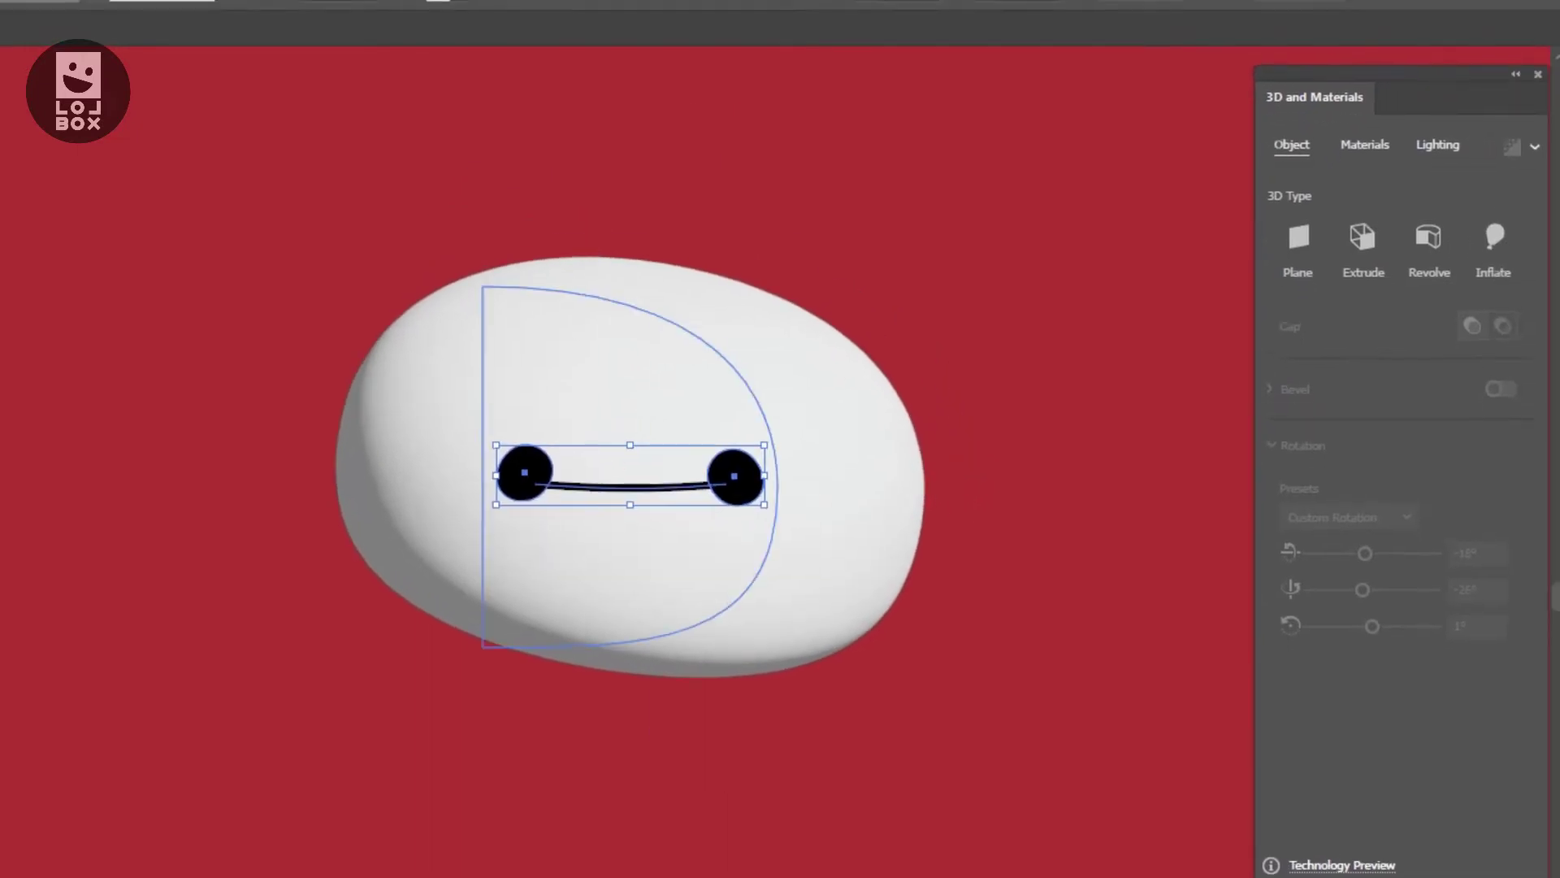
{"action": "mouse_move", "coordinate": [770, 444]}
{"action": "left_mouse_down"}
{"action": "mouse_move", "coordinate": [841, 459]}
{"action": "mouse_move", "coordinate": [784, 439]}
{"action": "left_mouse_up"}
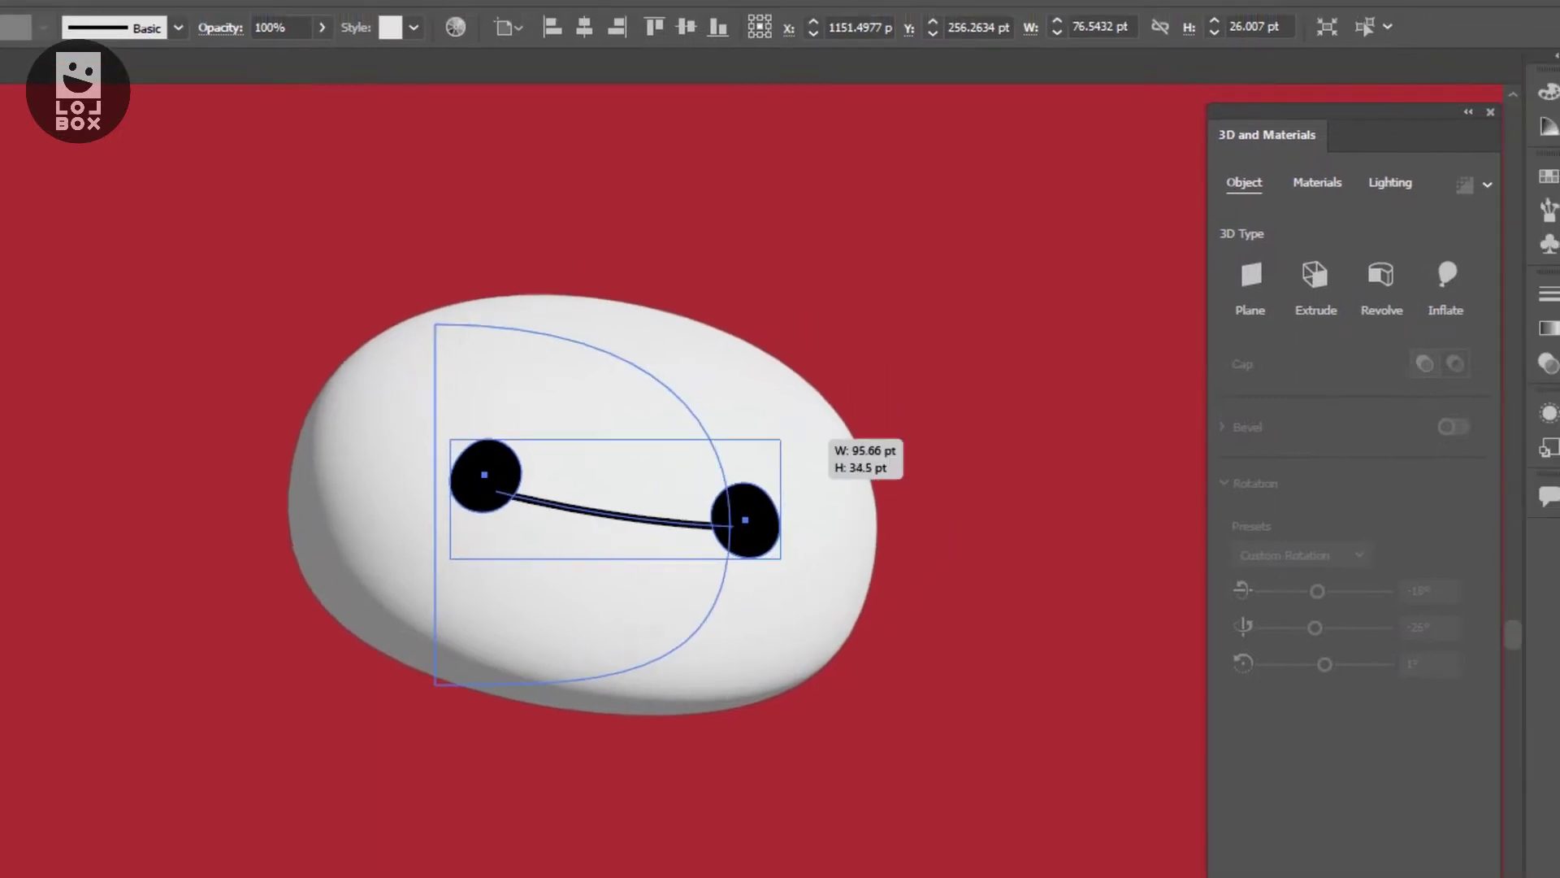
{"action": "left_click_drag", "start_coordinate": [745, 520], "coordinate": [723, 536]}
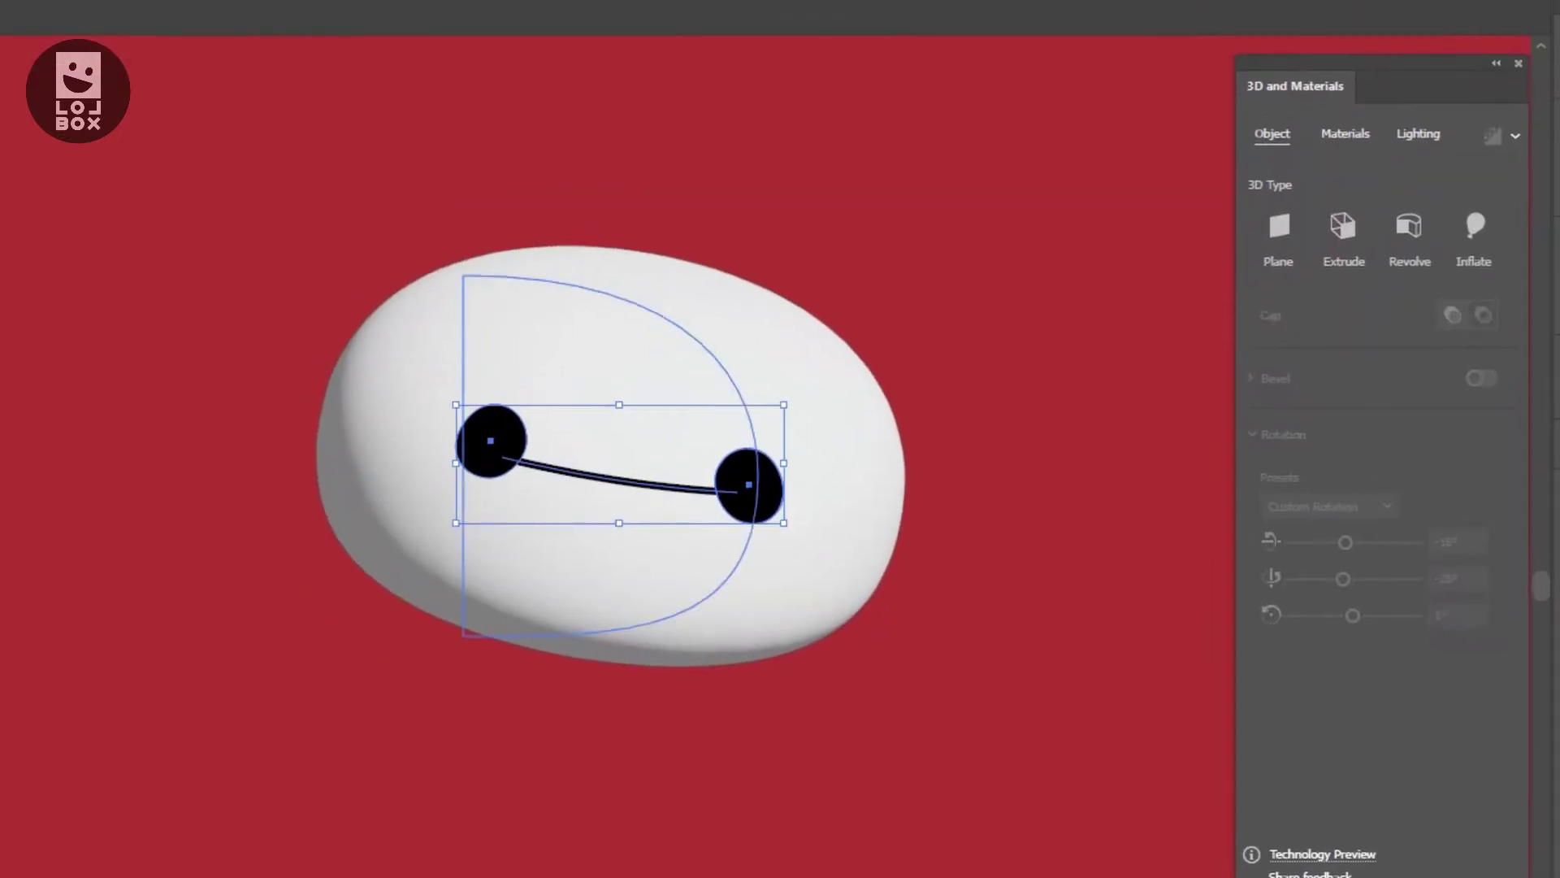
{"action": "left_click_drag", "start_coordinate": [829, 446], "coordinate": [780, 438]}
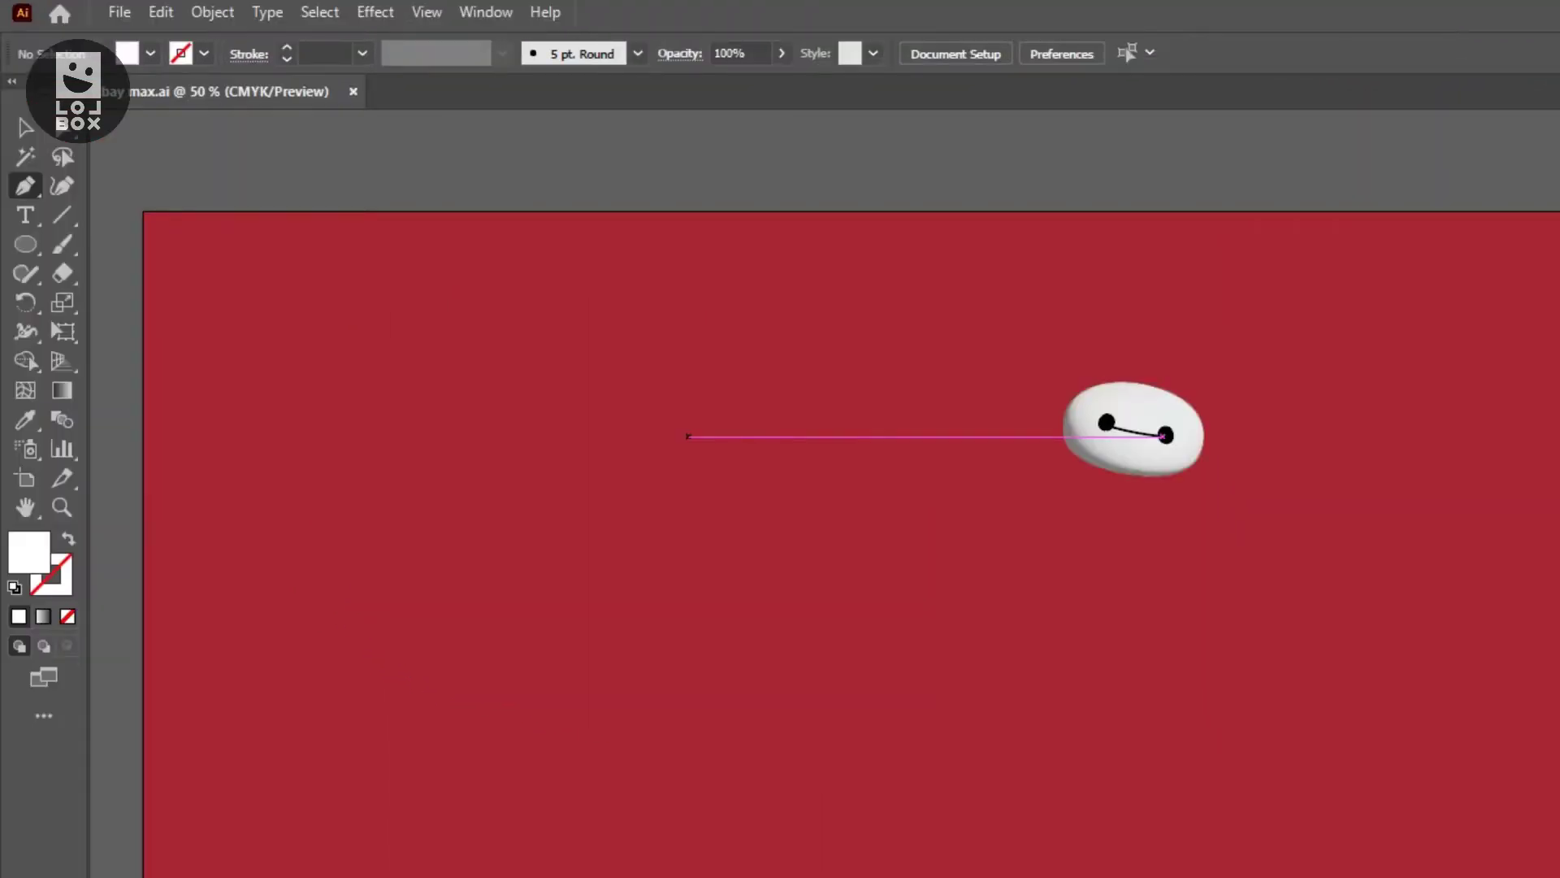
Draw a closed half-body outline below the head with a curved shoulder and side
{"action": "left_click", "coordinate": [685, 439]}
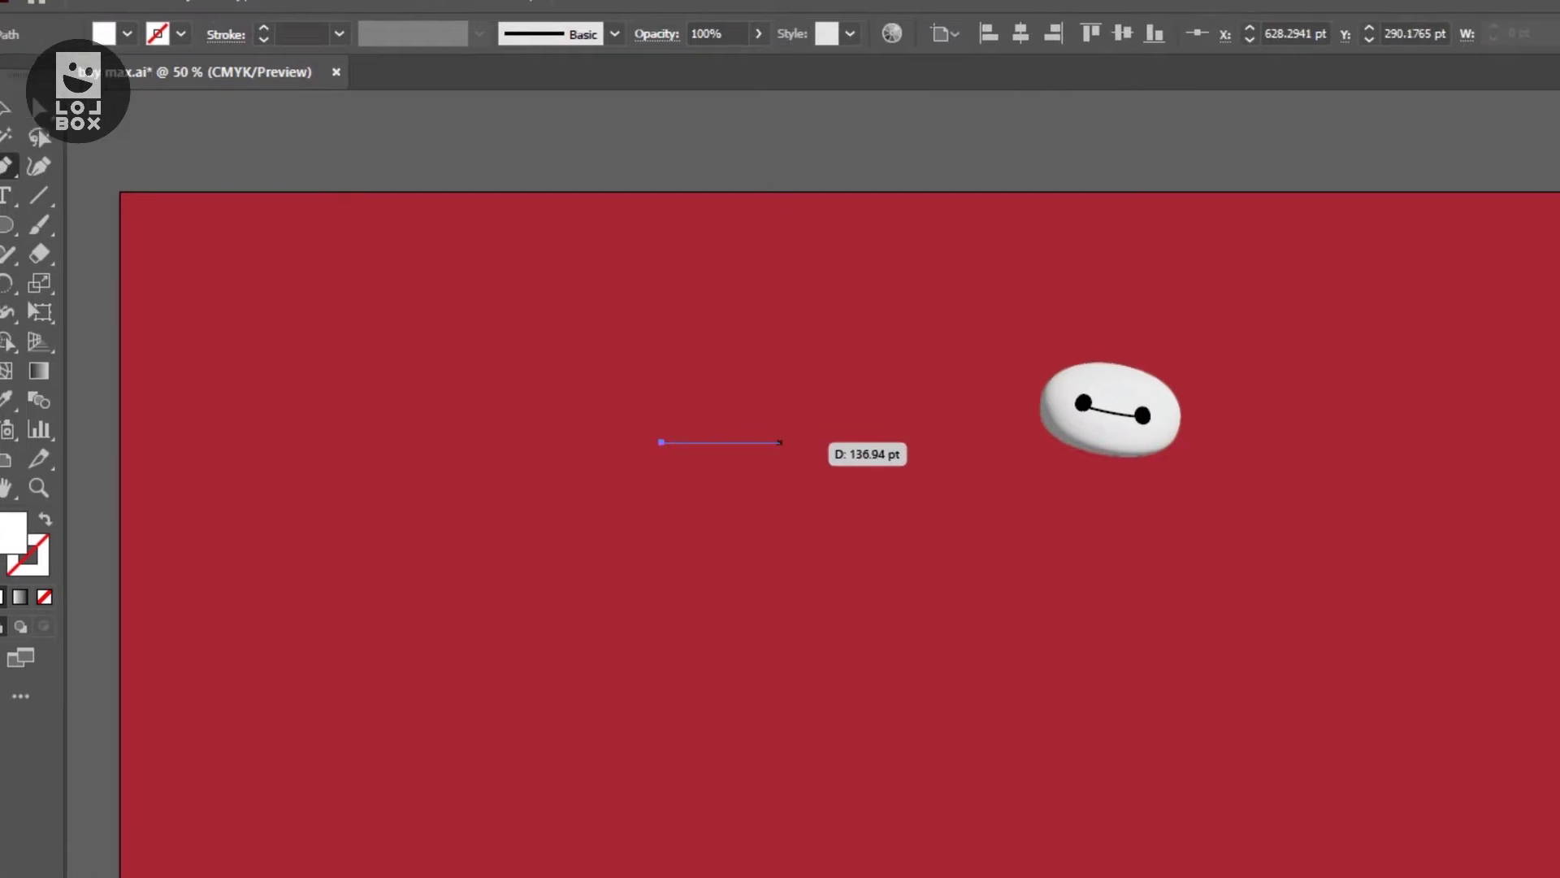
{"action": "left_click", "coordinate": [780, 442]}
{"action": "left_click", "coordinate": [836, 436]}
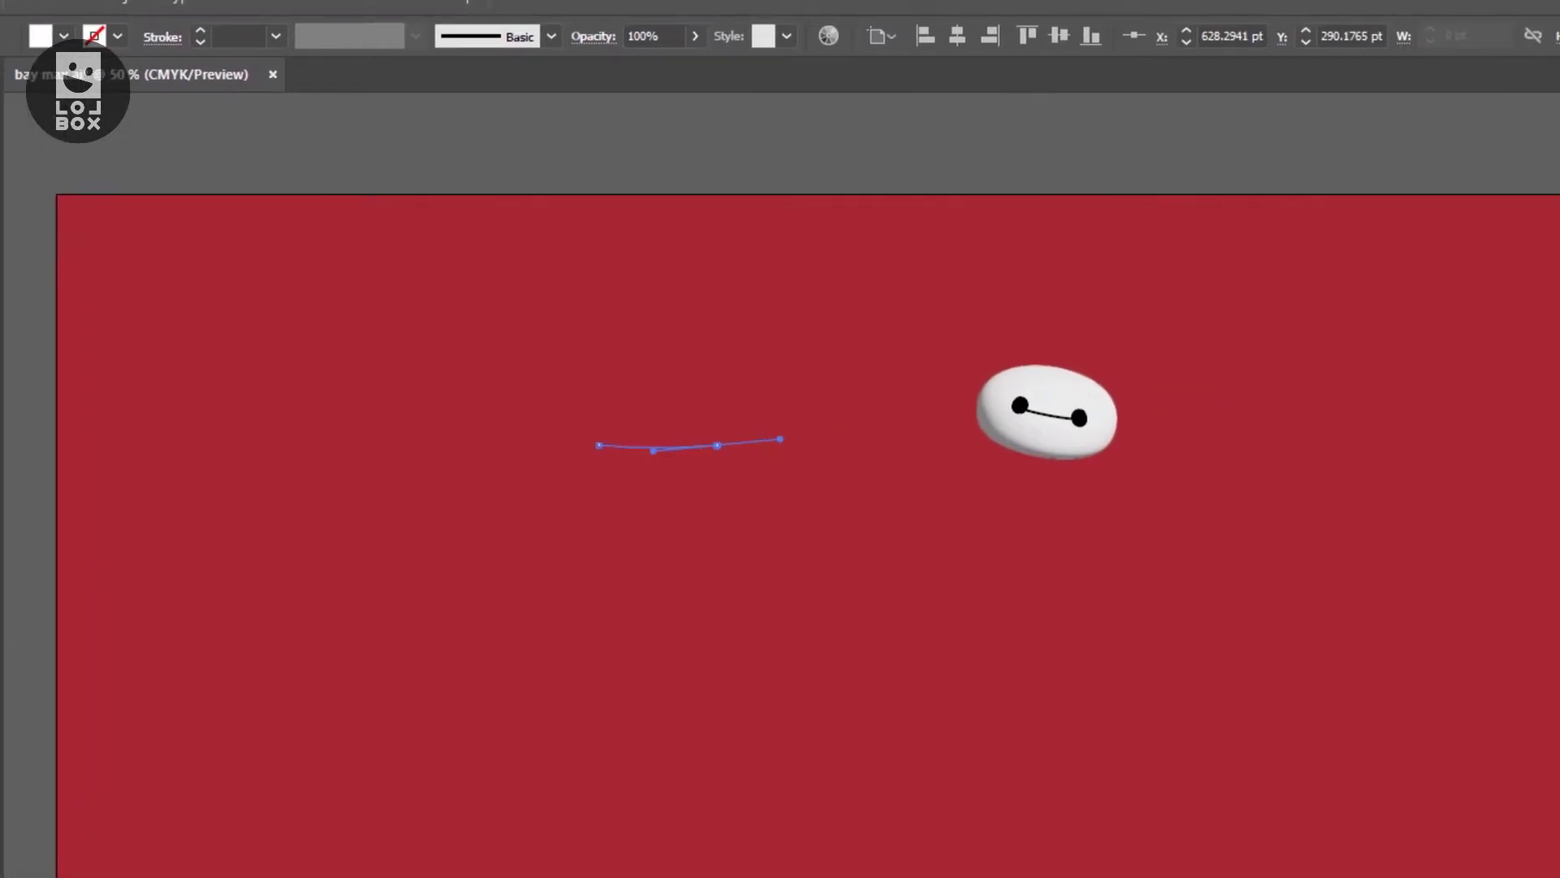
{"action": "left_click", "coordinate": [774, 382]}
{"action": "left_click", "coordinate": [773, 419]}
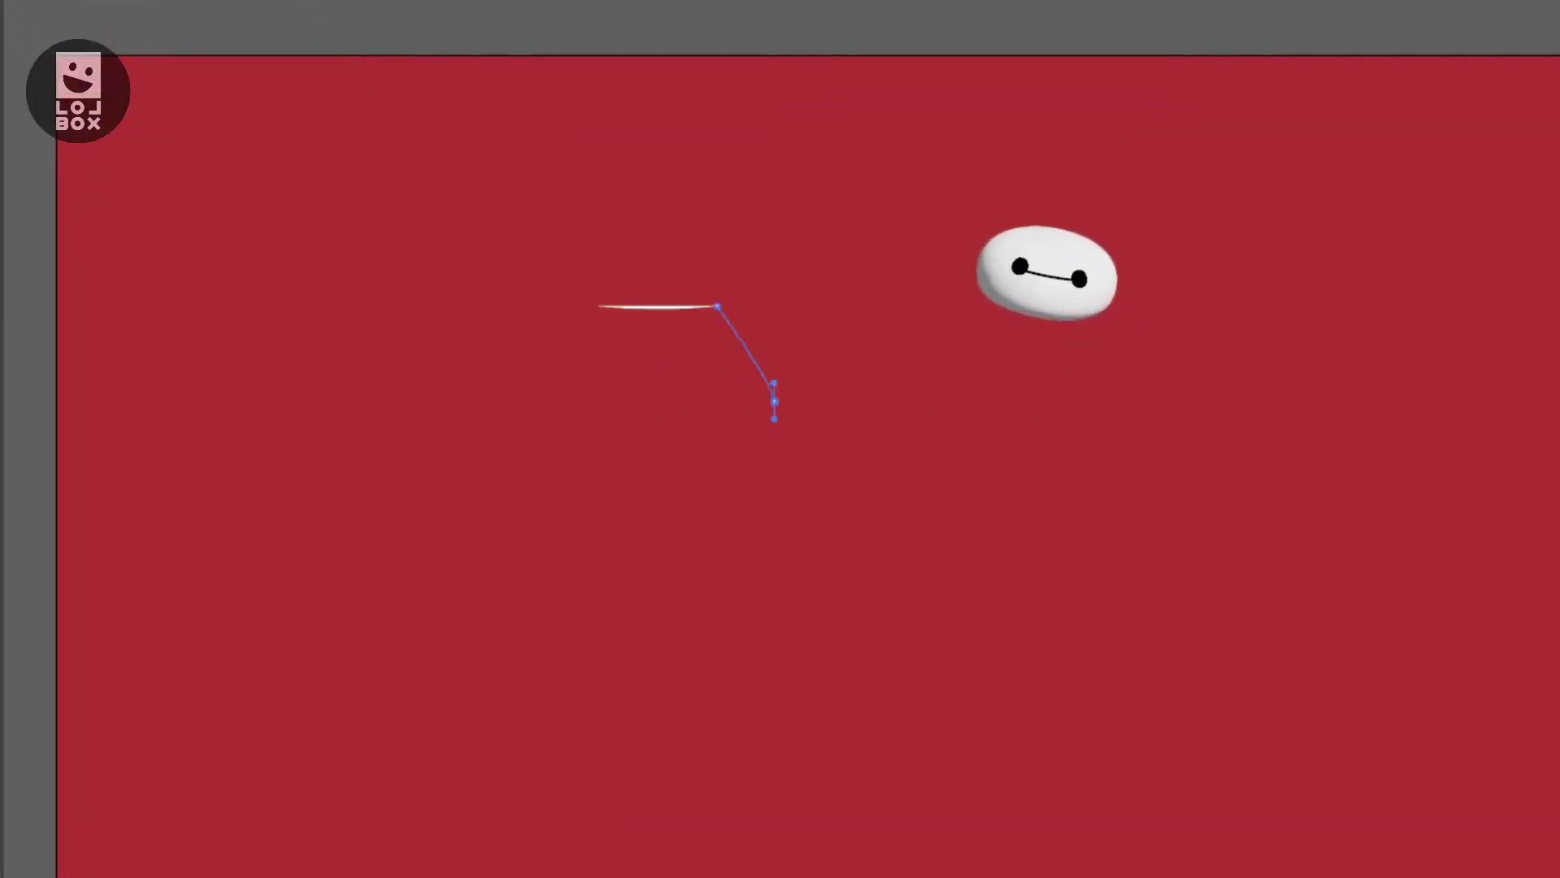
{"action": "left_click_drag", "start_coordinate": [774, 418], "coordinate": [780, 438]}
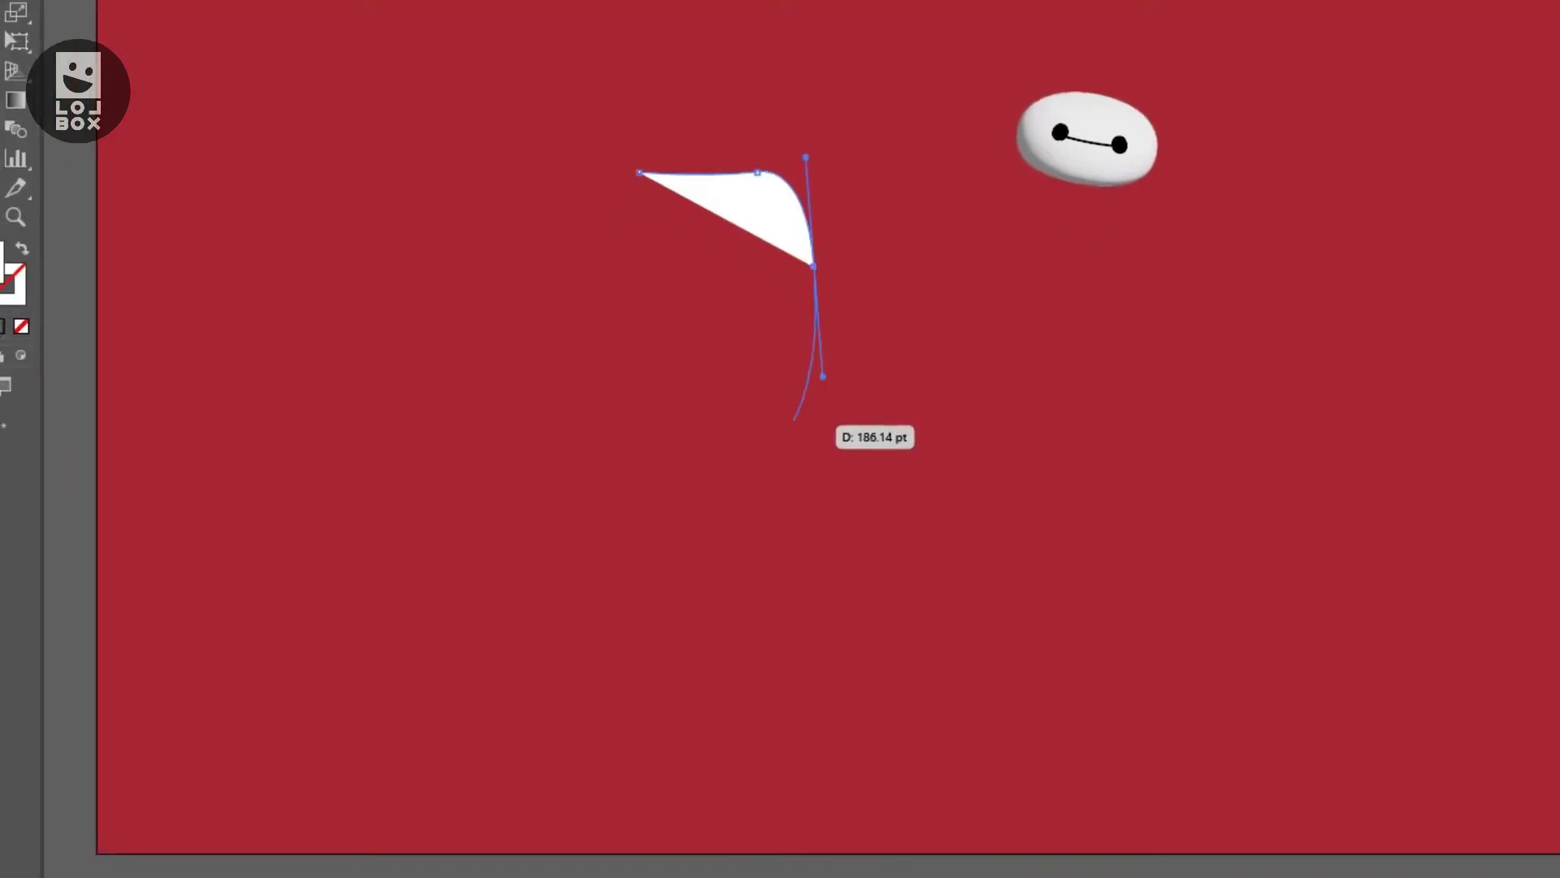
{"action": "mouse_move", "coordinate": [780, 439]}
{"action": "left_mouse_down"}
{"action": "mouse_move", "coordinate": [773, 426]}
{"action": "mouse_move", "coordinate": [792, 543]}
{"action": "mouse_move", "coordinate": [849, 597]}
{"action": "left_mouse_up"}
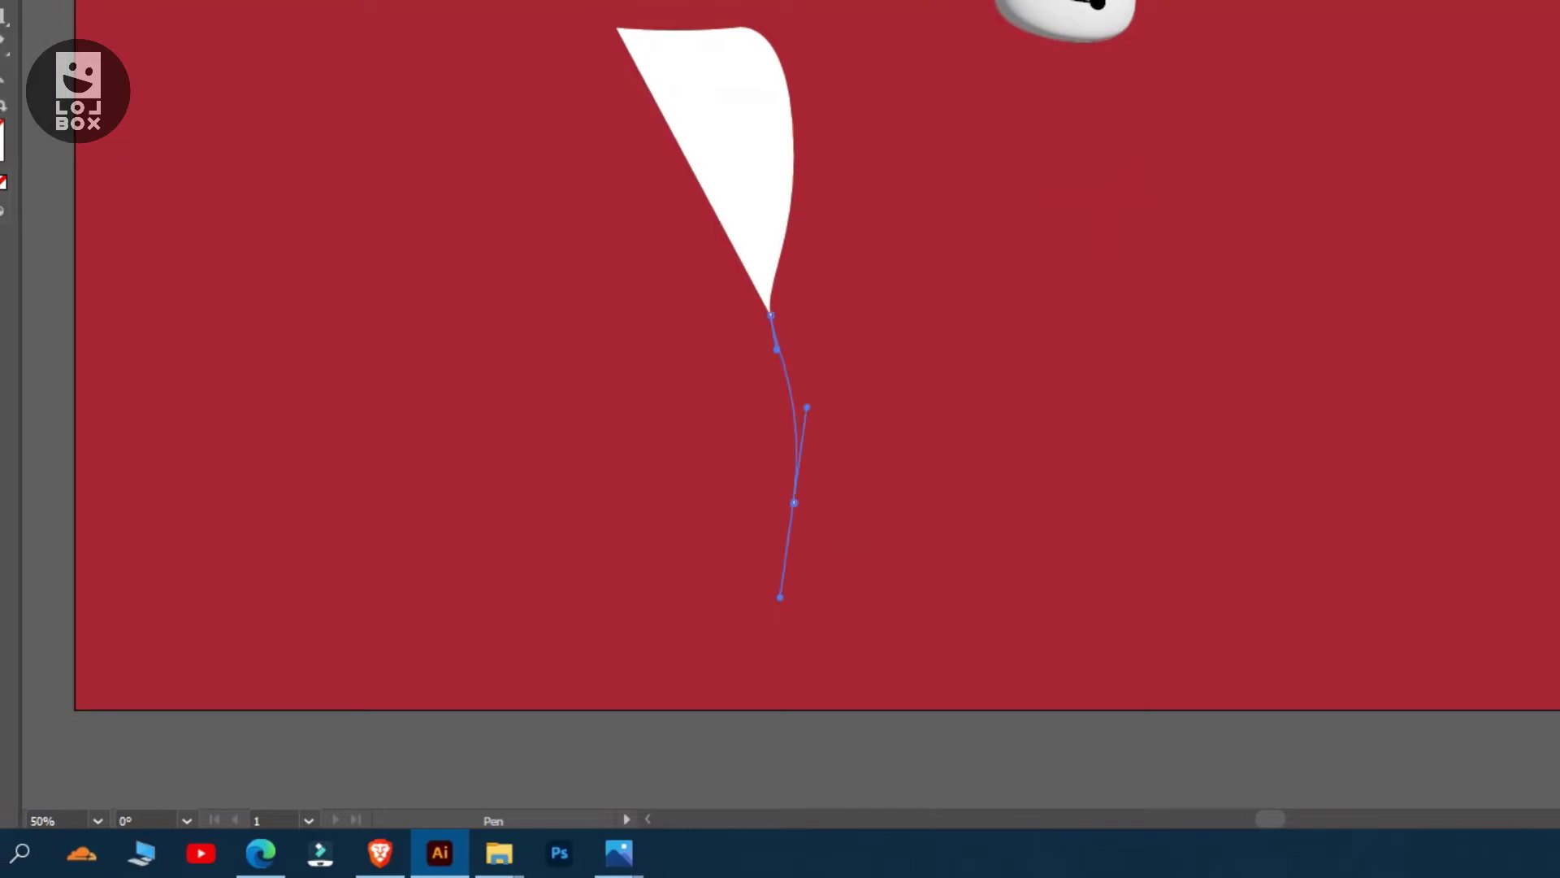
{"action": "left_click", "coordinate": [686, 439]}
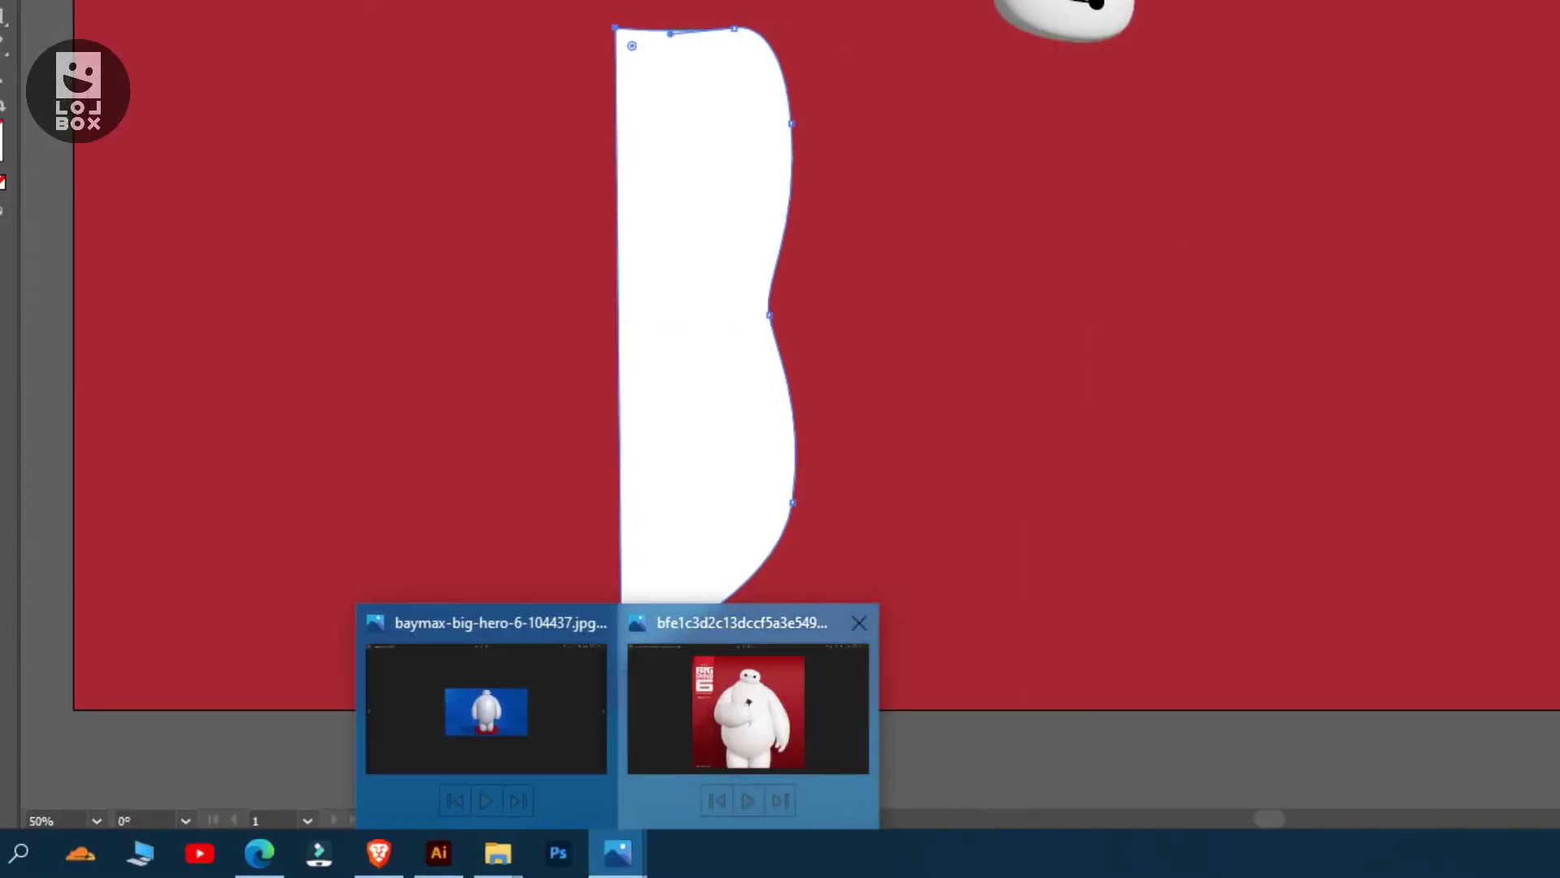
Zoom in on the body outline and give it 3D volume
{"action": "left_click", "coordinate": [745, 715]}
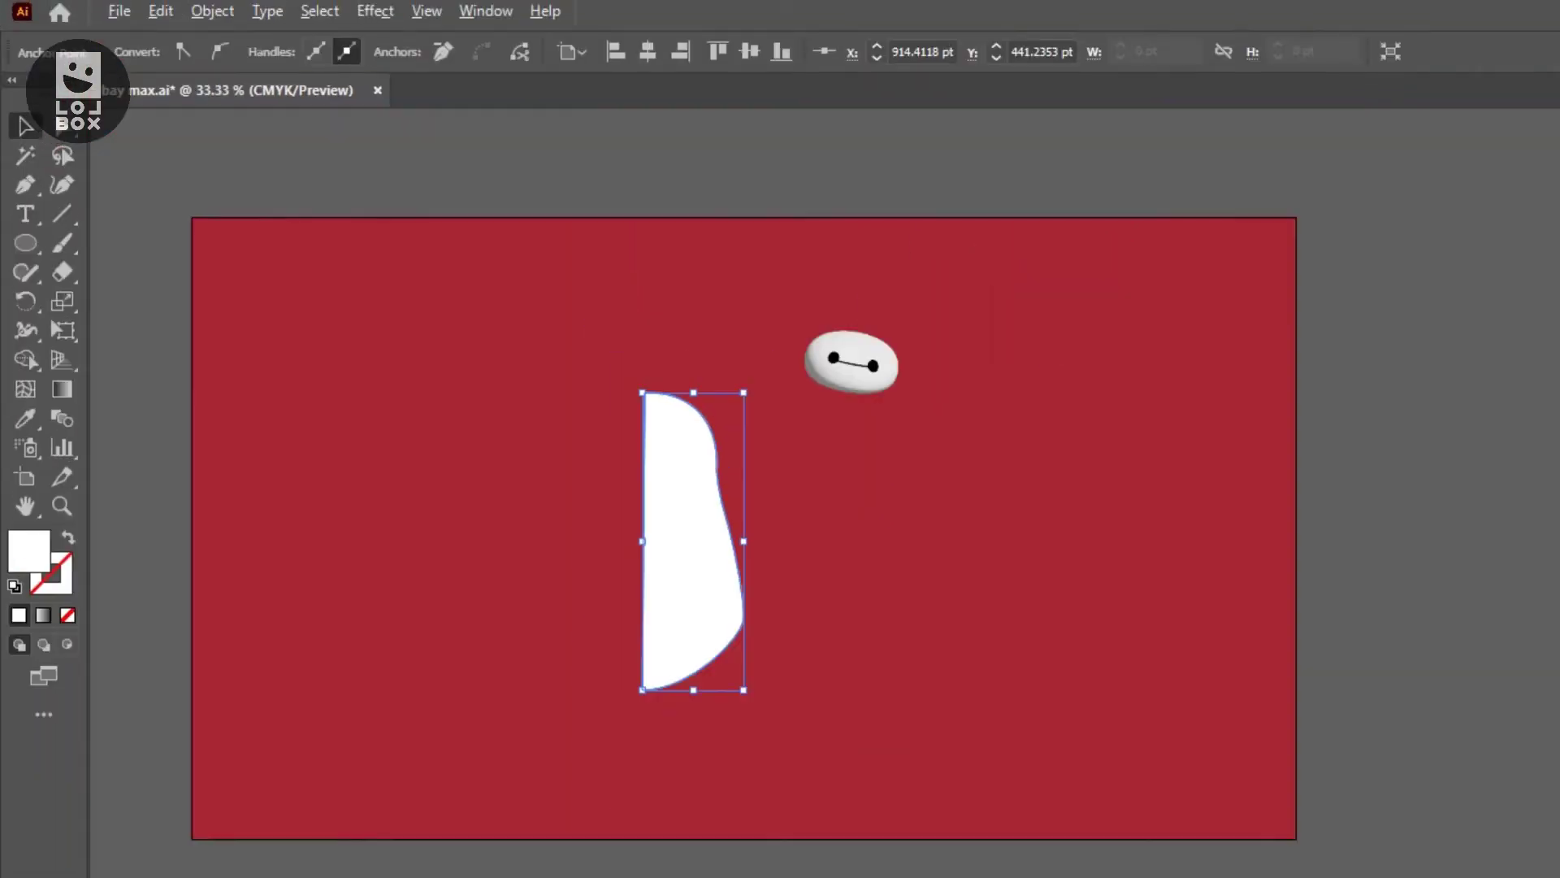
{"action": "key", "text": "ctrl+plus"}
{"action": "key", "text": "ctrl+plus"}
{"action": "key", "text": "ctrl+plus"}
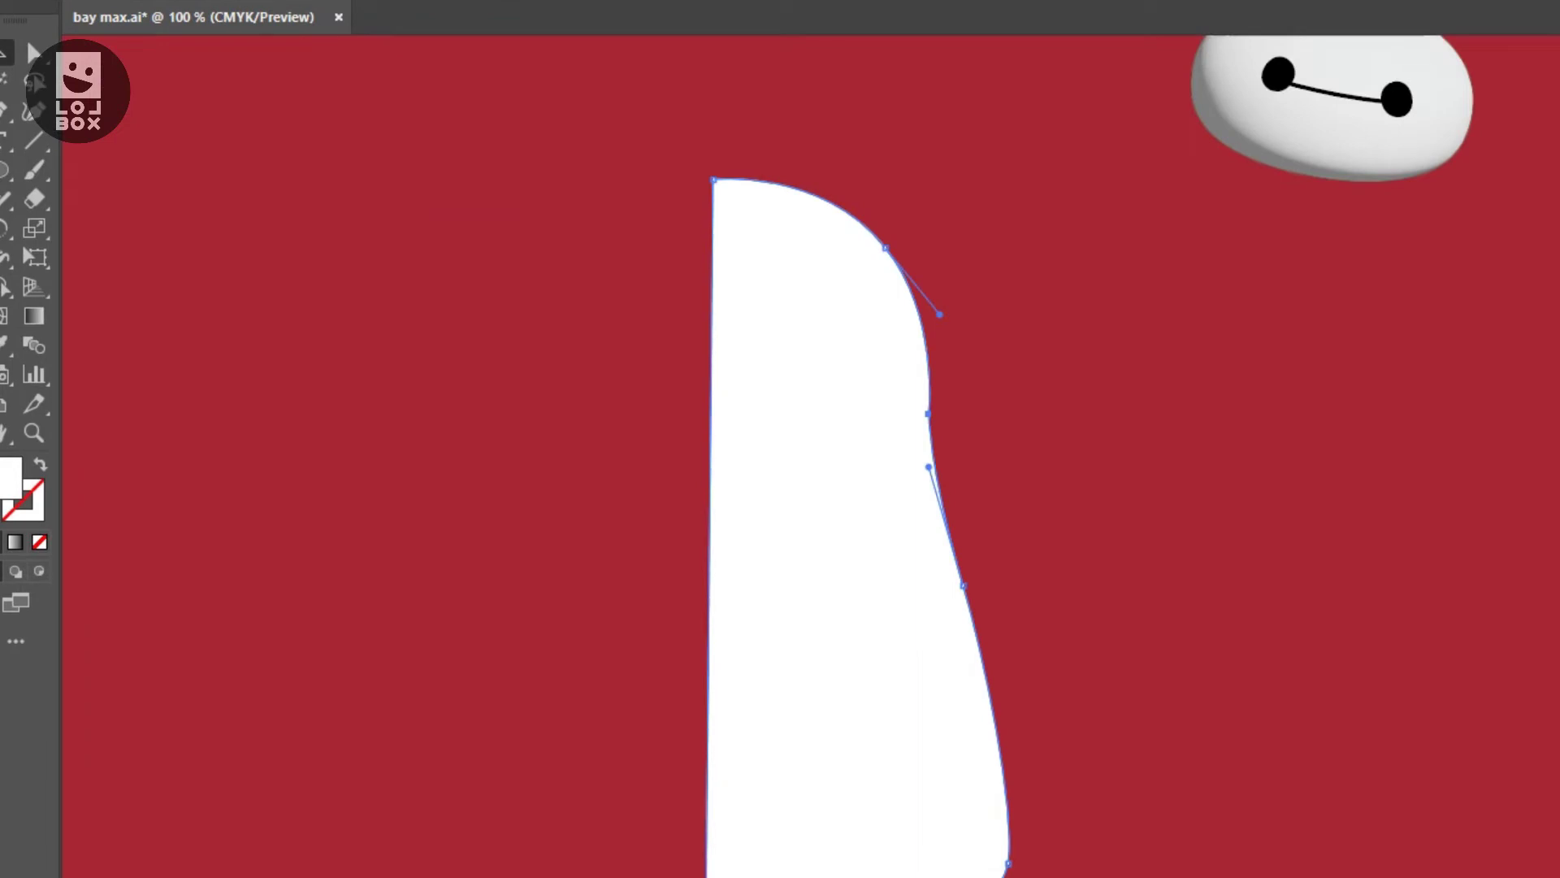
{"action": "left_click", "coordinate": [1060, 305]}
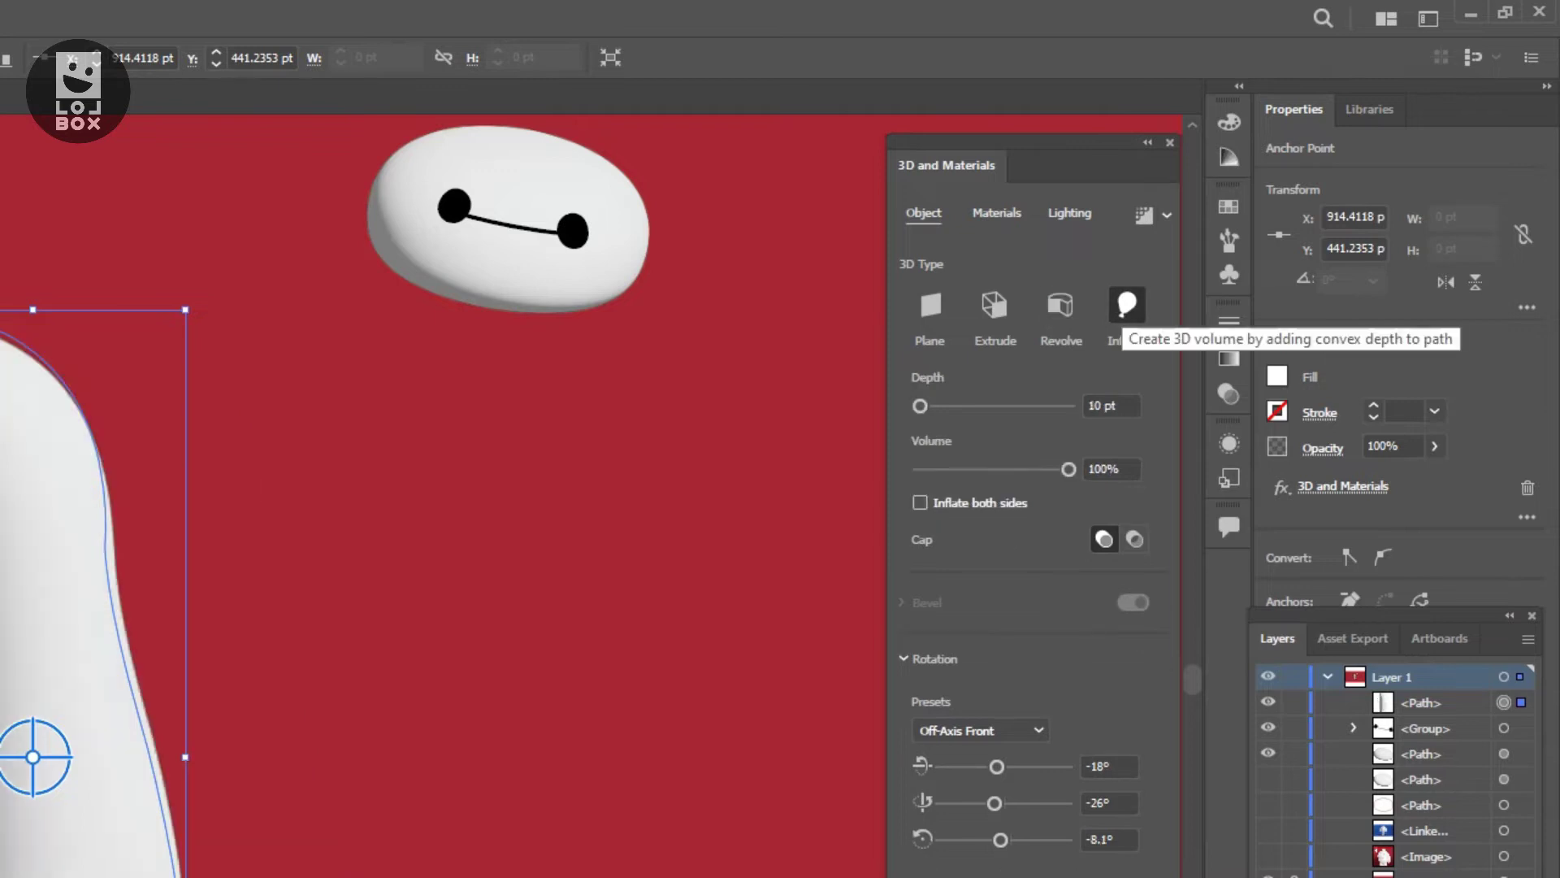
Revolve the body and set lighting to 177° rotation, 82% intensity, 73° height, 93% softness
{"action": "key", "text": "ctrl+z"}
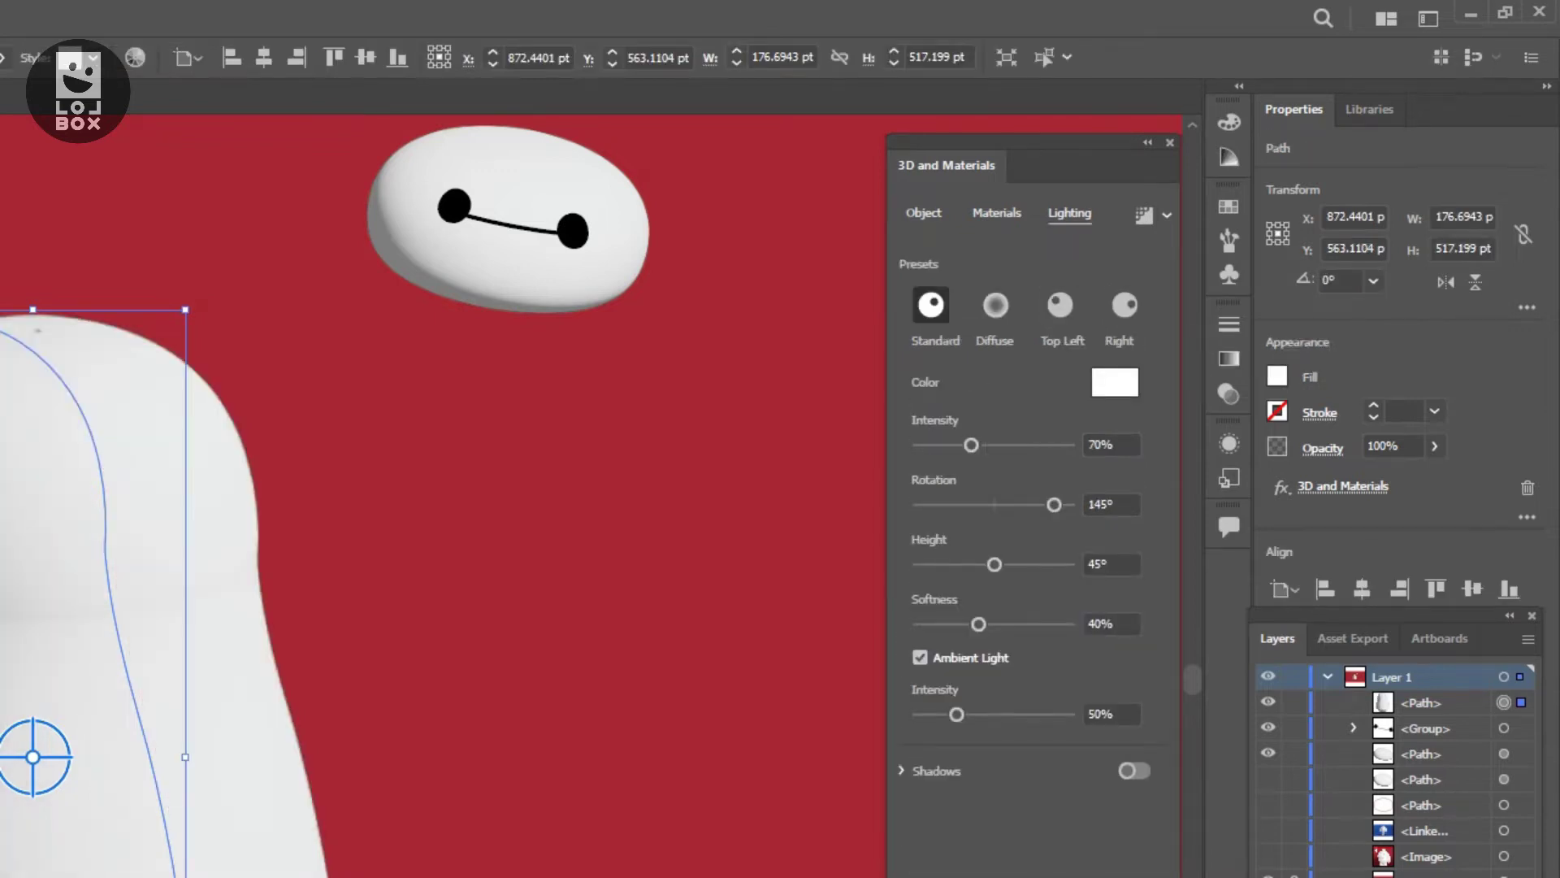
{"action": "left_click_drag", "start_coordinate": [1053, 447], "coordinate": [1067, 447]}
{"action": "mouse_move", "coordinate": [971, 387]}
{"action": "left_mouse_down"}
{"action": "mouse_move", "coordinate": [993, 387]}
{"action": "mouse_move", "coordinate": [970, 439]}
{"action": "left_mouse_up"}
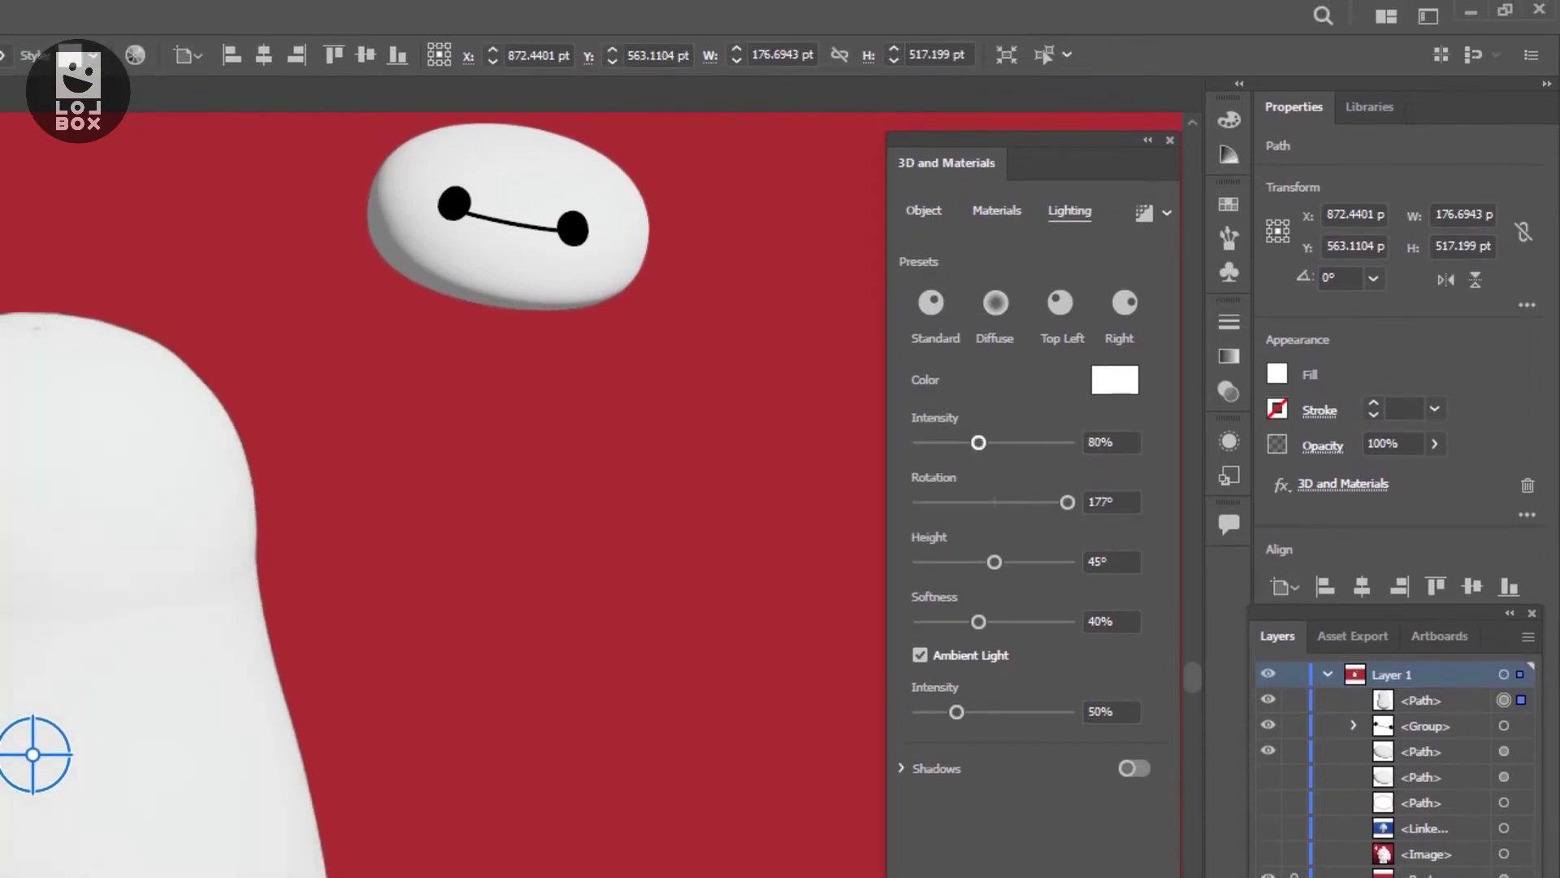
{"action": "left_click_drag", "start_coordinate": [994, 561], "coordinate": [1010, 561]}
{"action": "left_click_drag", "start_coordinate": [1032, 442], "coordinate": [1057, 443]}
{"action": "left_click_drag", "start_coordinate": [1035, 383], "coordinate": [1047, 383]}
{"action": "left_click_drag", "start_coordinate": [1047, 447], "coordinate": [1045, 447]}
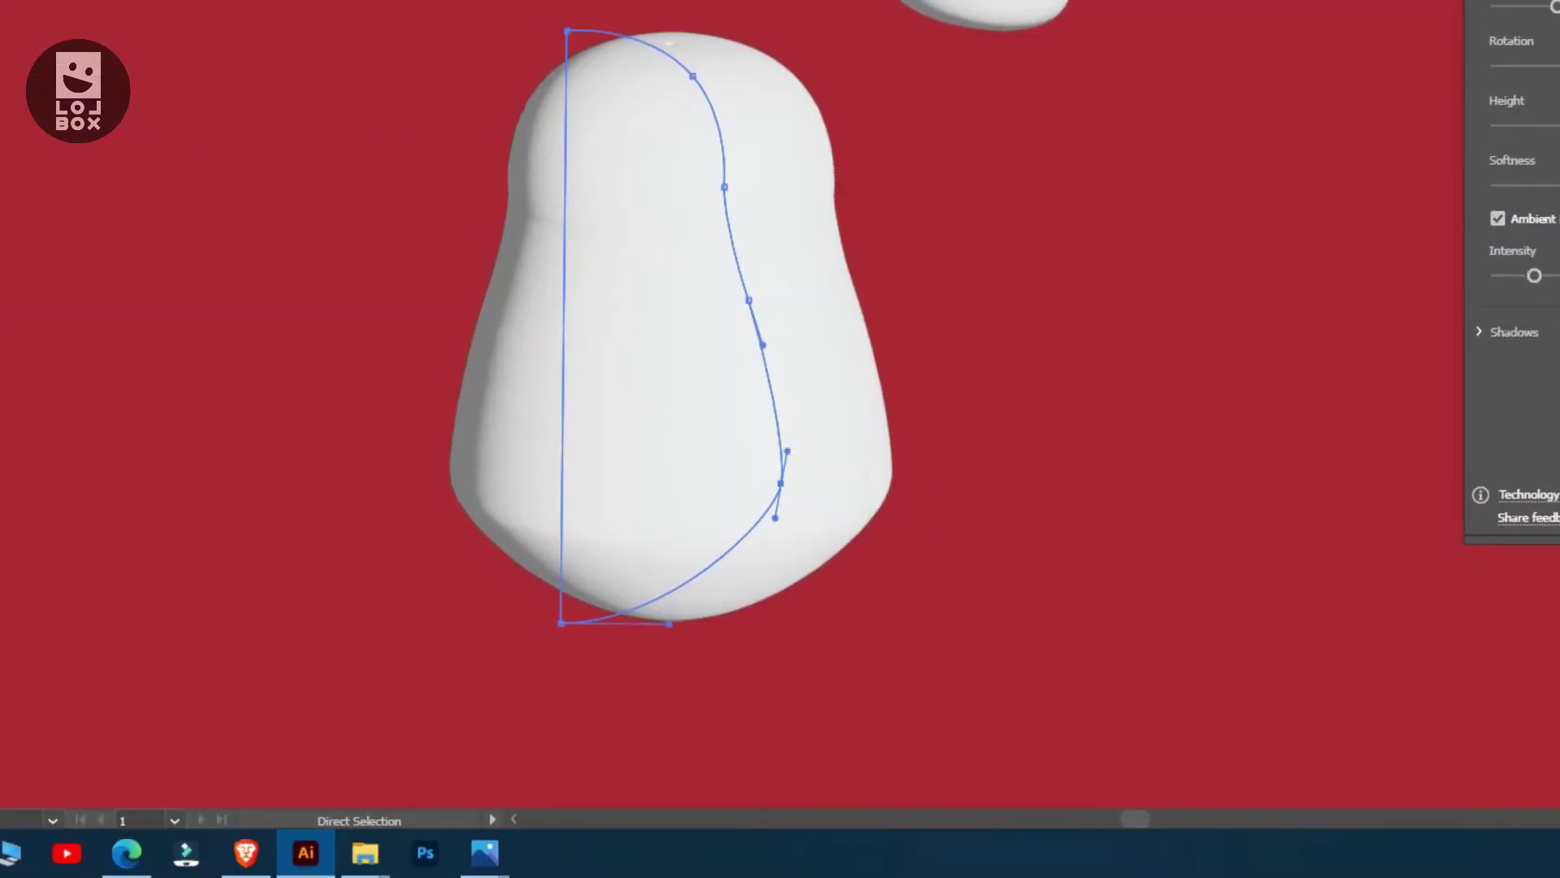
Refine the body outline's curve by adjusting a handle and anchors
{"action": "left_click_drag", "start_coordinate": [771, 518], "coordinate": [766, 556]}
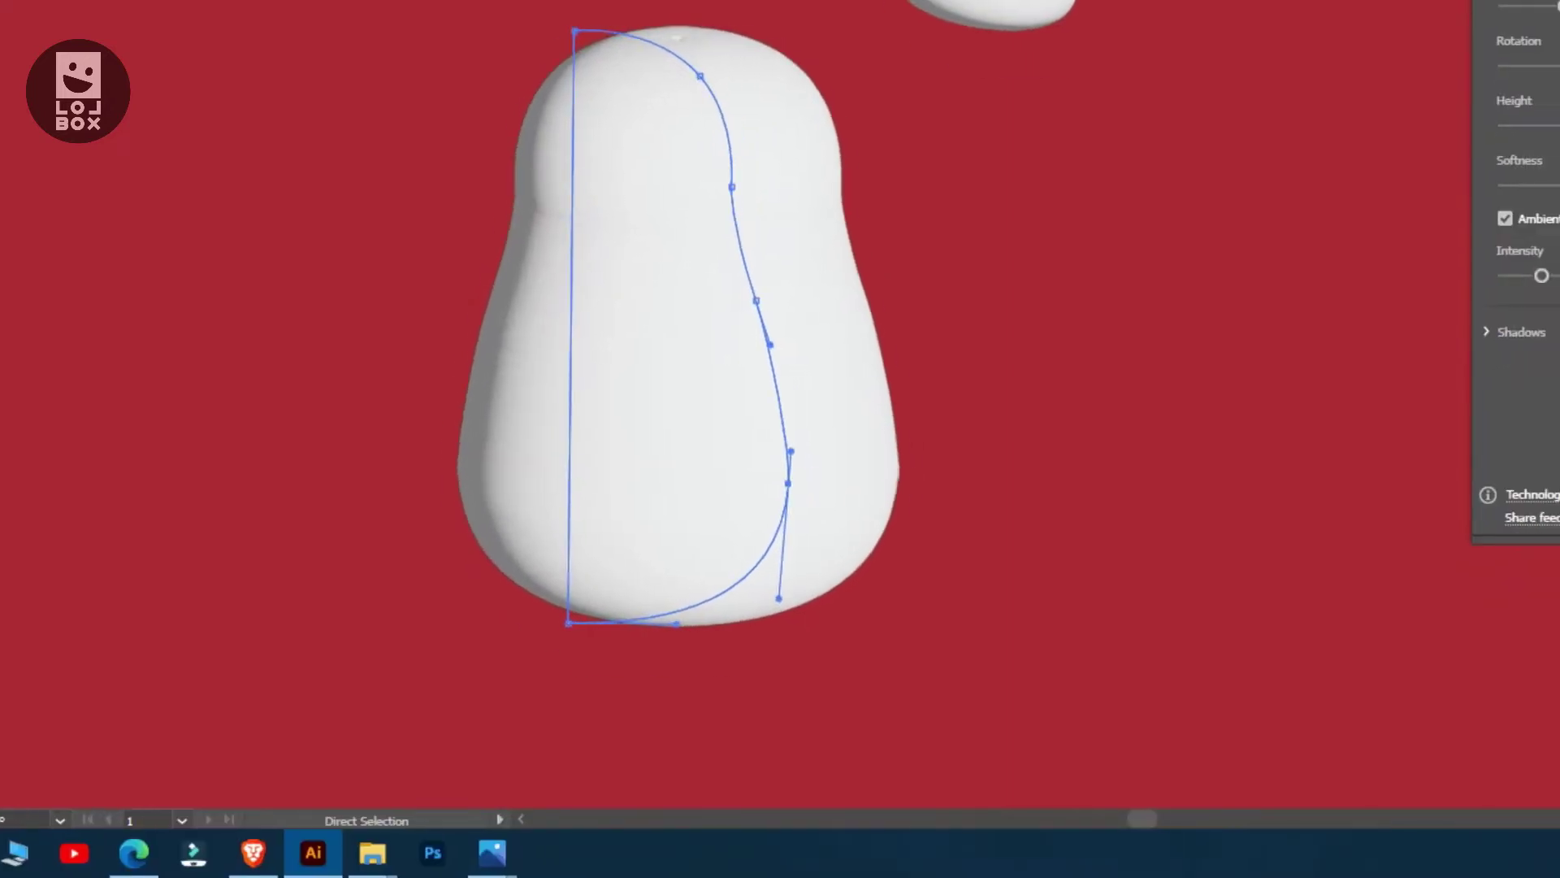
{"action": "left_click_drag", "start_coordinate": [783, 483], "coordinate": [781, 479]}
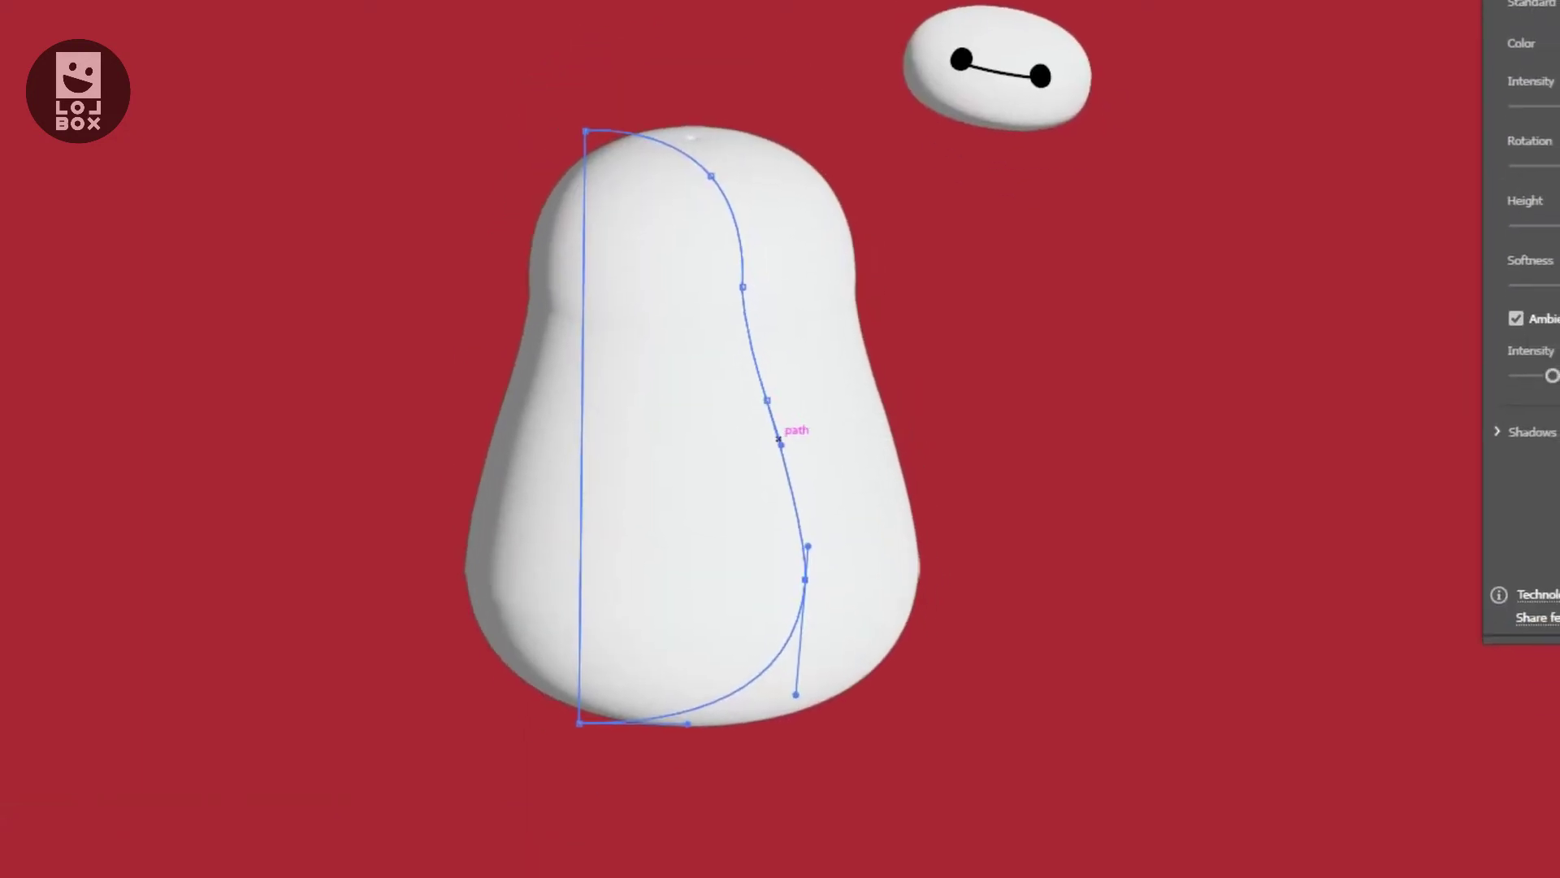
{"action": "left_click", "coordinate": [767, 400]}
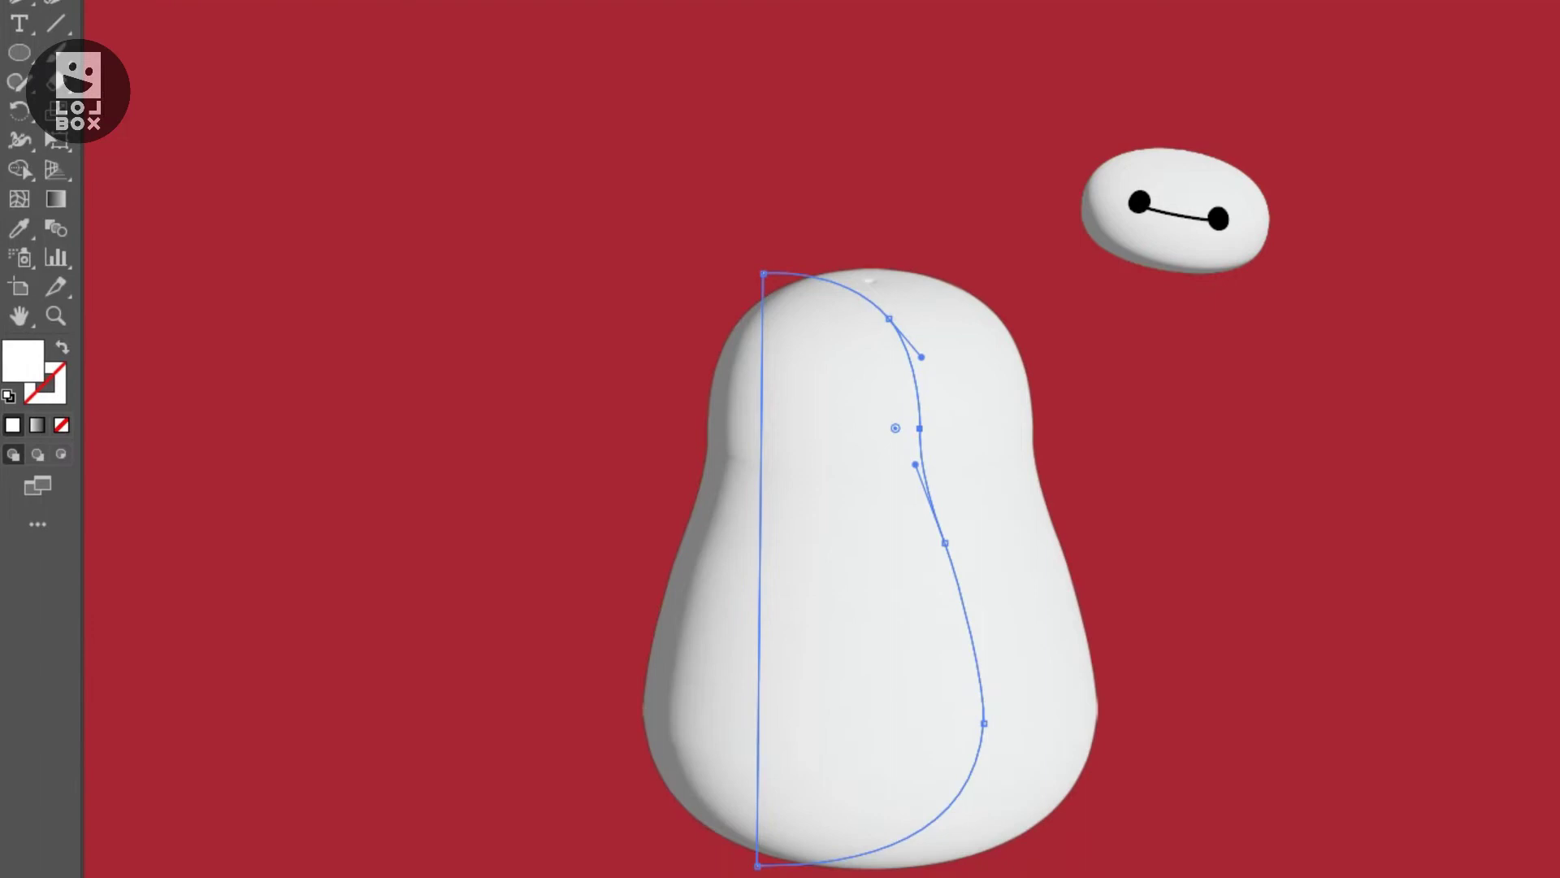
Seat the head on the body and shrink the reference poster off to the left
{"action": "left_click_drag", "start_coordinate": [1178, 268], "coordinate": [832, 281]}
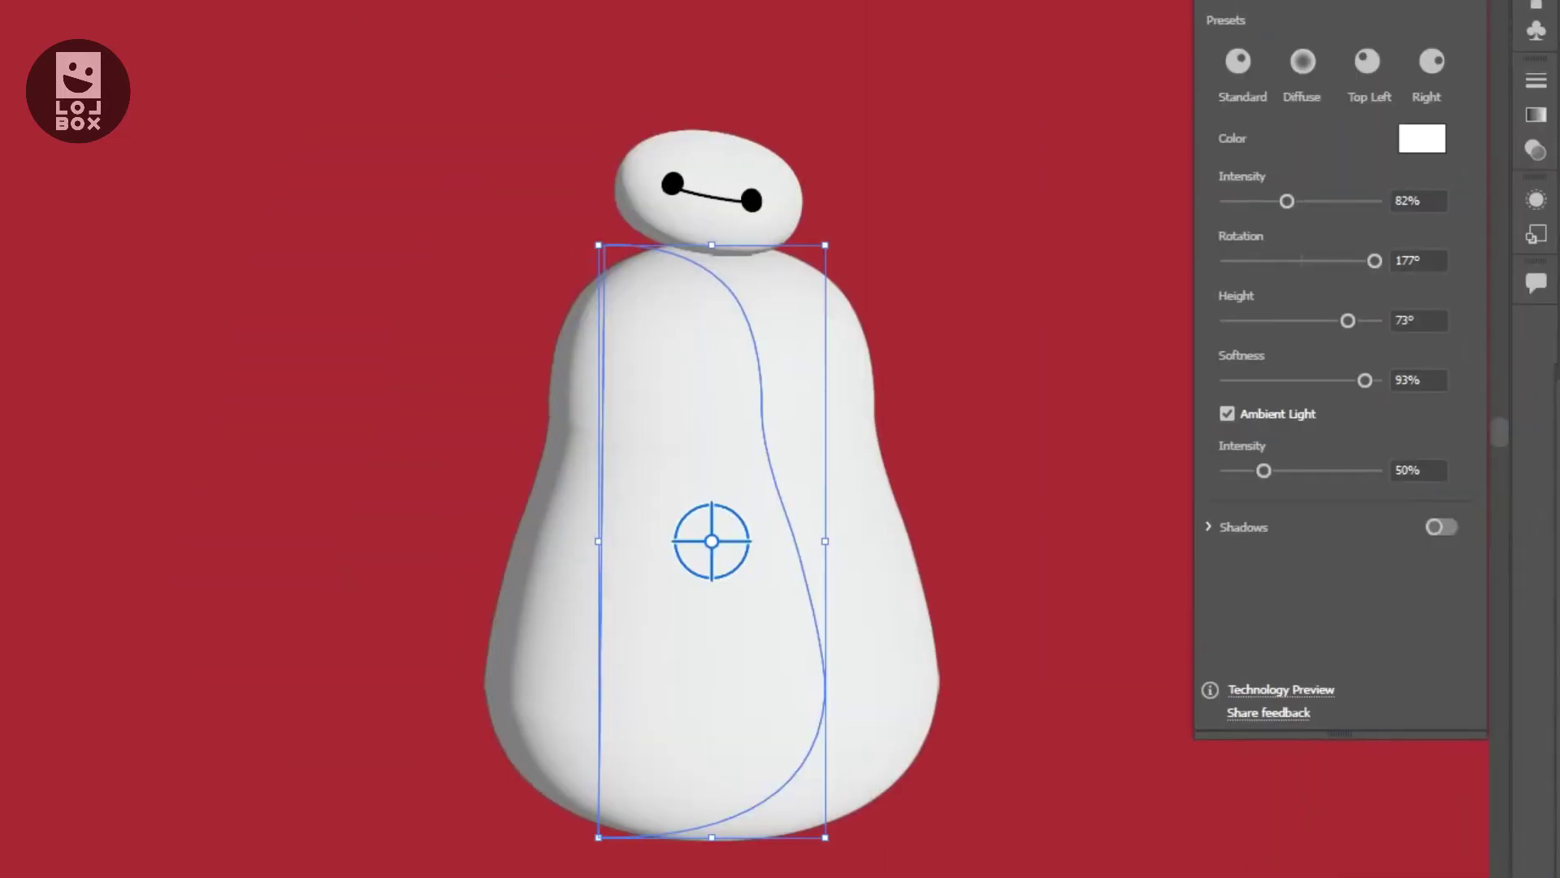
{"action": "left_click_drag", "start_coordinate": [838, 455], "coordinate": [824, 444]}
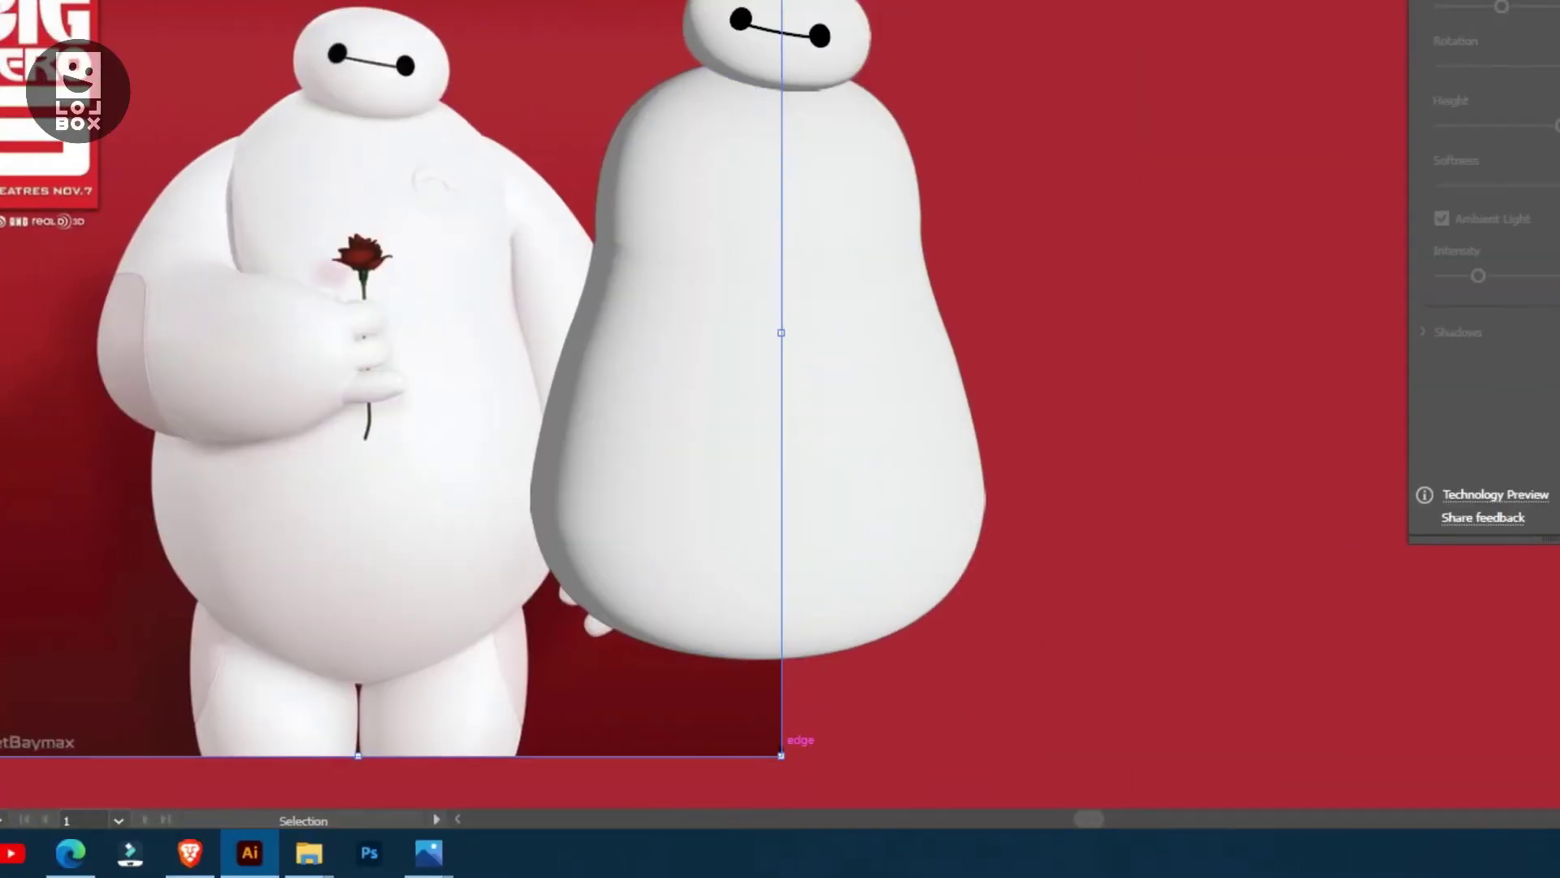
{"action": "left_click_drag", "start_coordinate": [781, 754], "coordinate": [543, 412]}
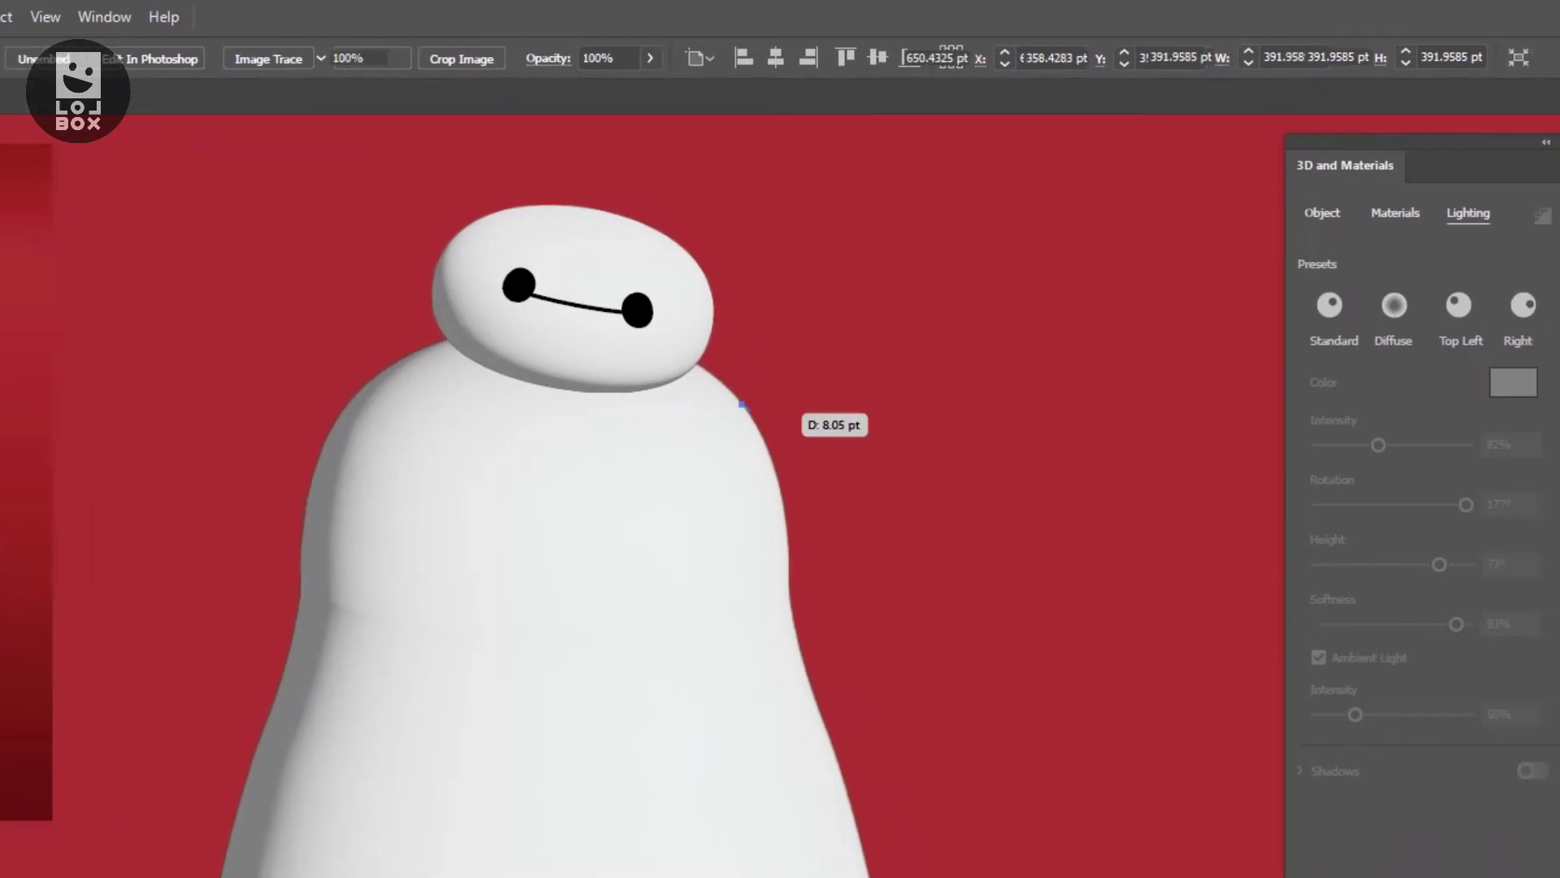
Pen-draw a curved arm outline from the shoulder down the body's right side and close it
{"action": "left_click_drag", "start_coordinate": [746, 411], "coordinate": [778, 437]}
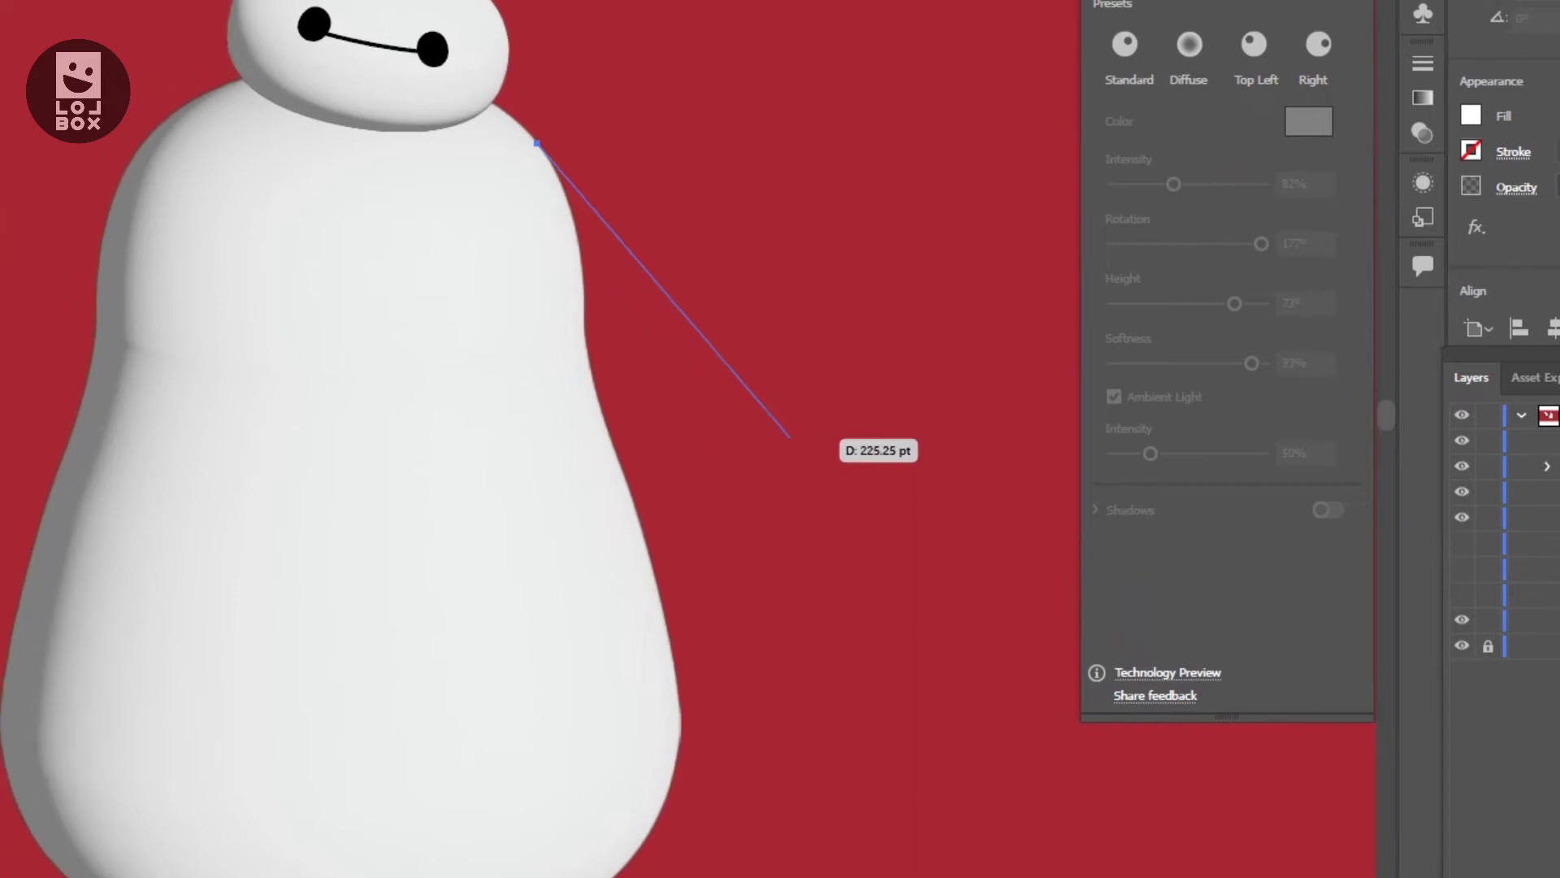
{"action": "left_click_drag", "start_coordinate": [801, 521], "coordinate": [886, 704]}
{"action": "left_click_drag", "start_coordinate": [779, 442], "coordinate": [780, 498]}
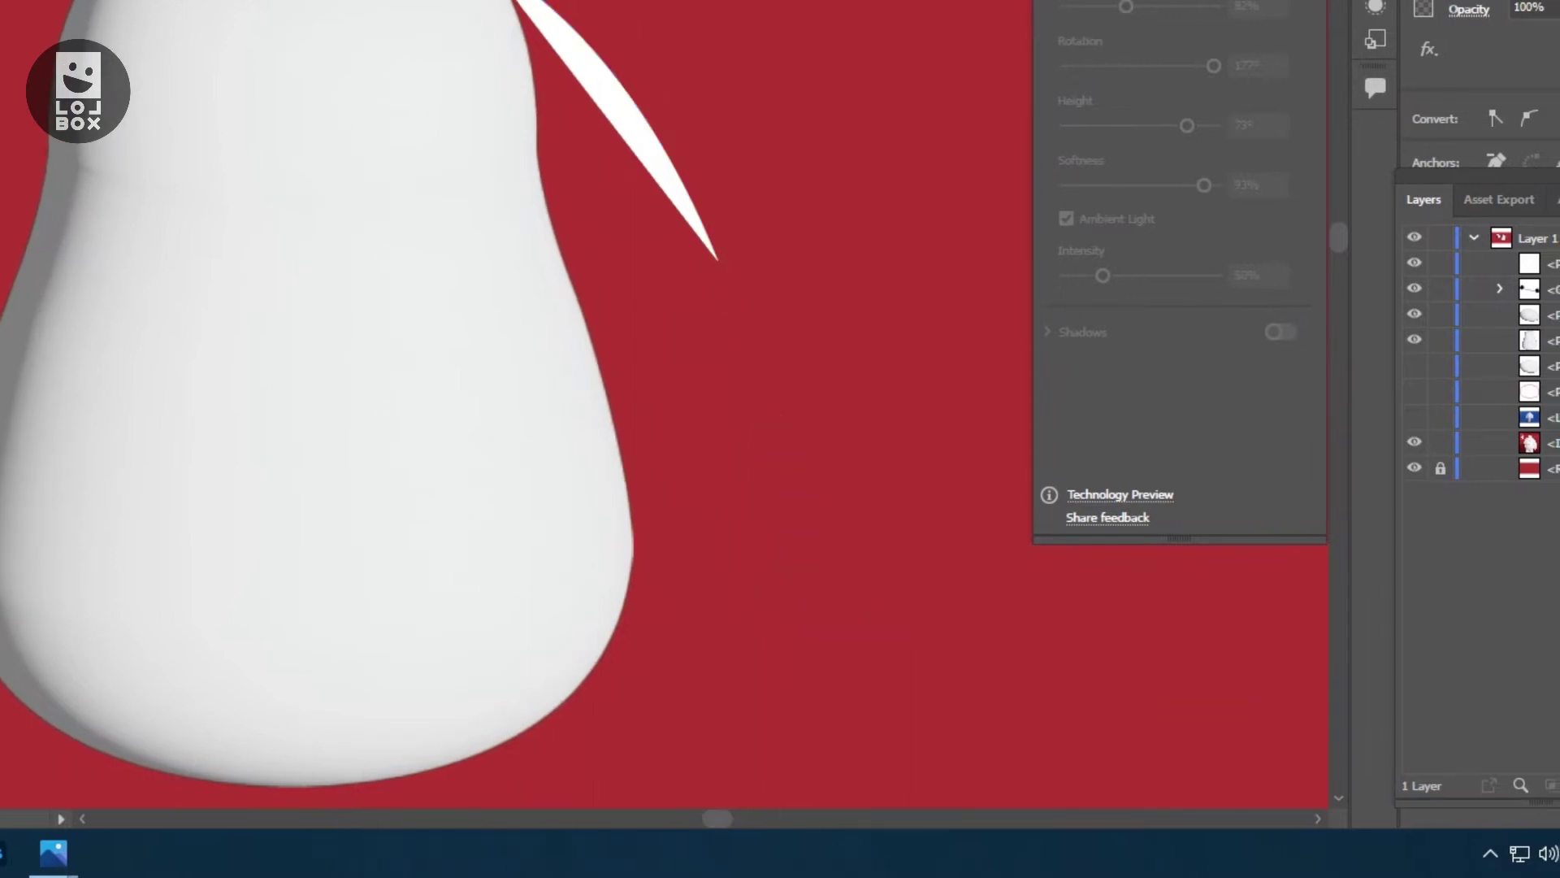
{"action": "left_click", "coordinate": [780, 619]}
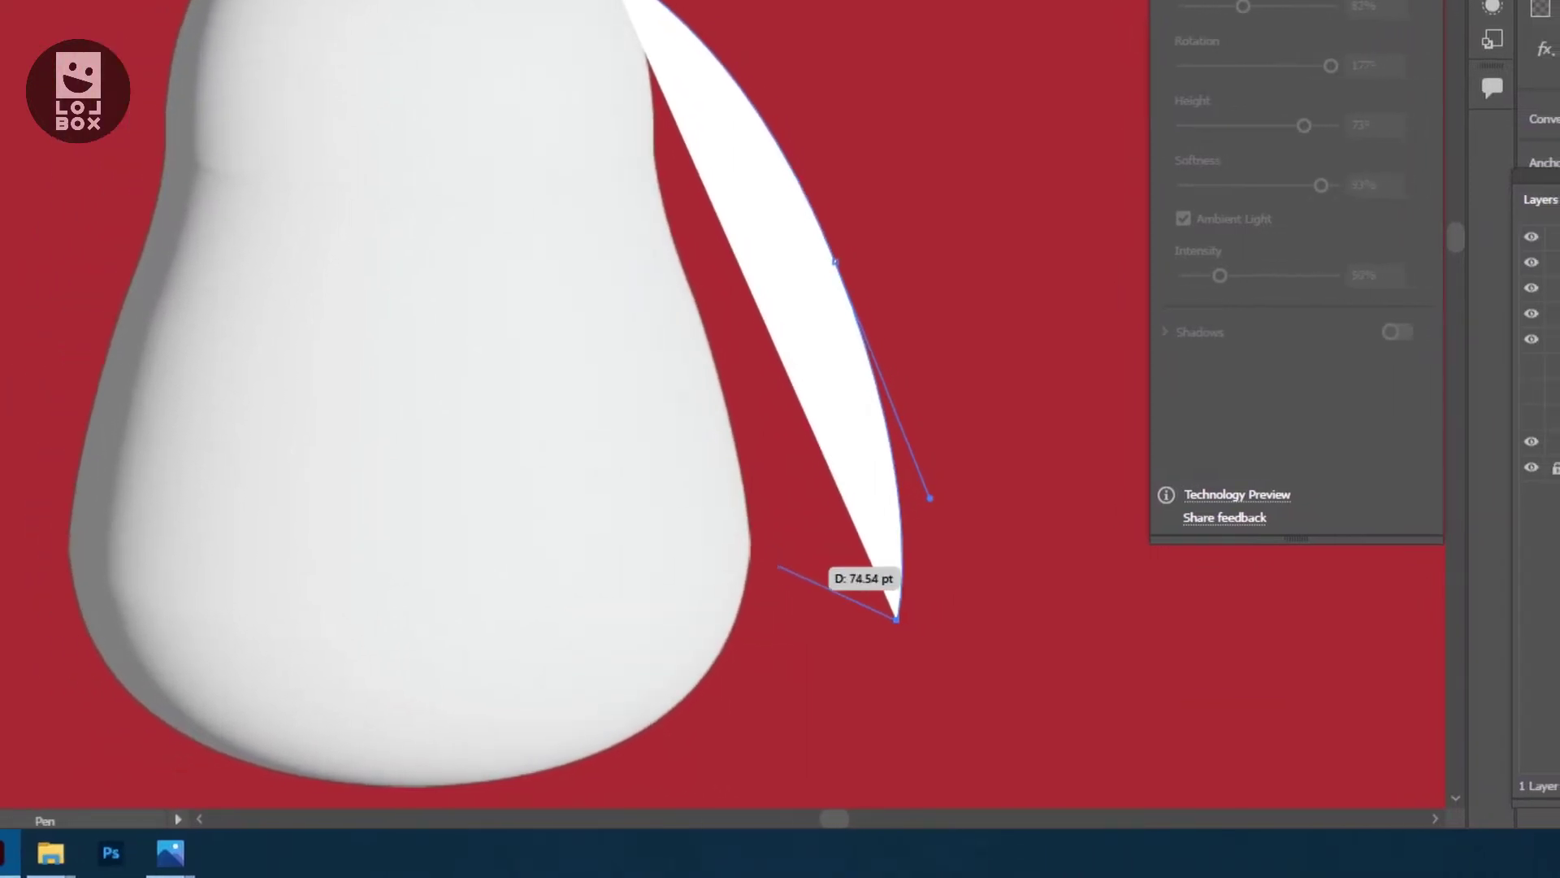
{"action": "left_click_drag", "start_coordinate": [781, 562], "coordinate": [711, 485]}
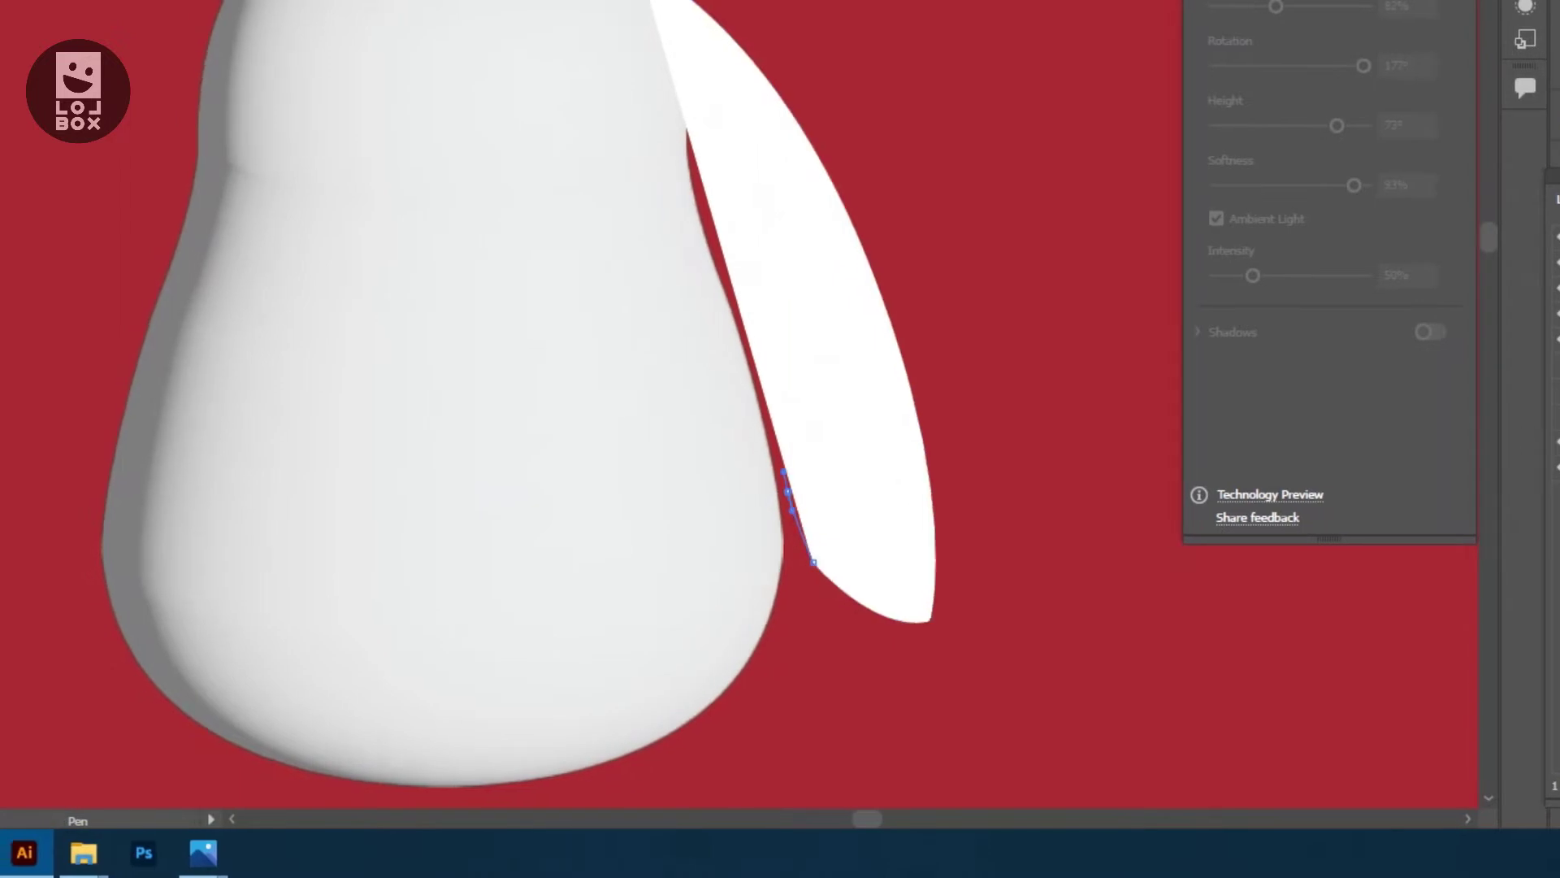
{"action": "left_click_drag", "start_coordinate": [777, 492], "coordinate": [745, 449]}
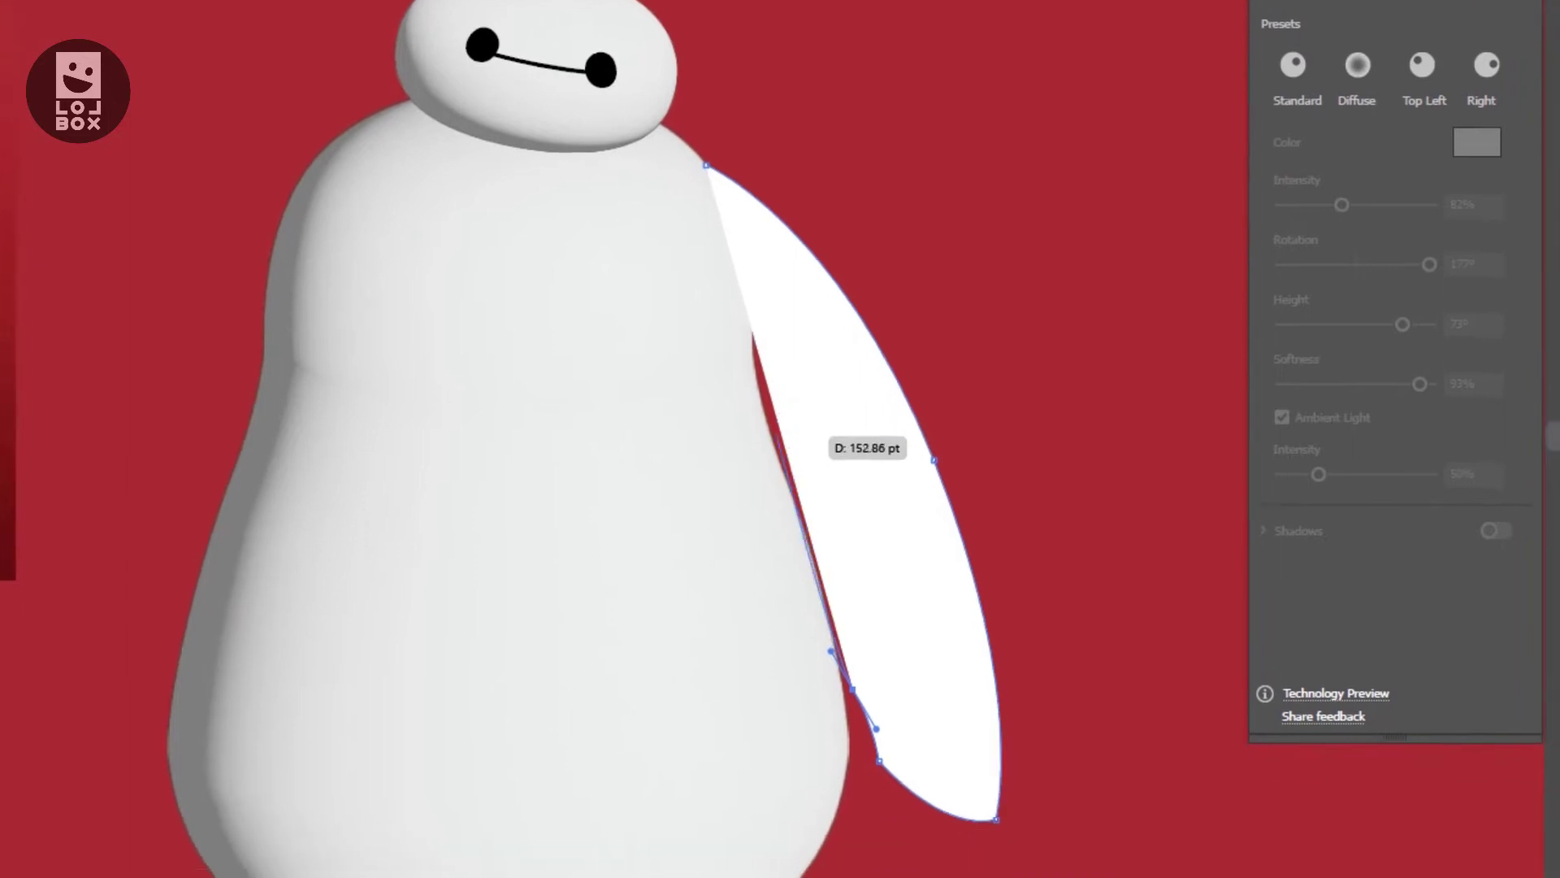
{"action": "left_click_drag", "start_coordinate": [780, 449], "coordinate": [807, 496]}
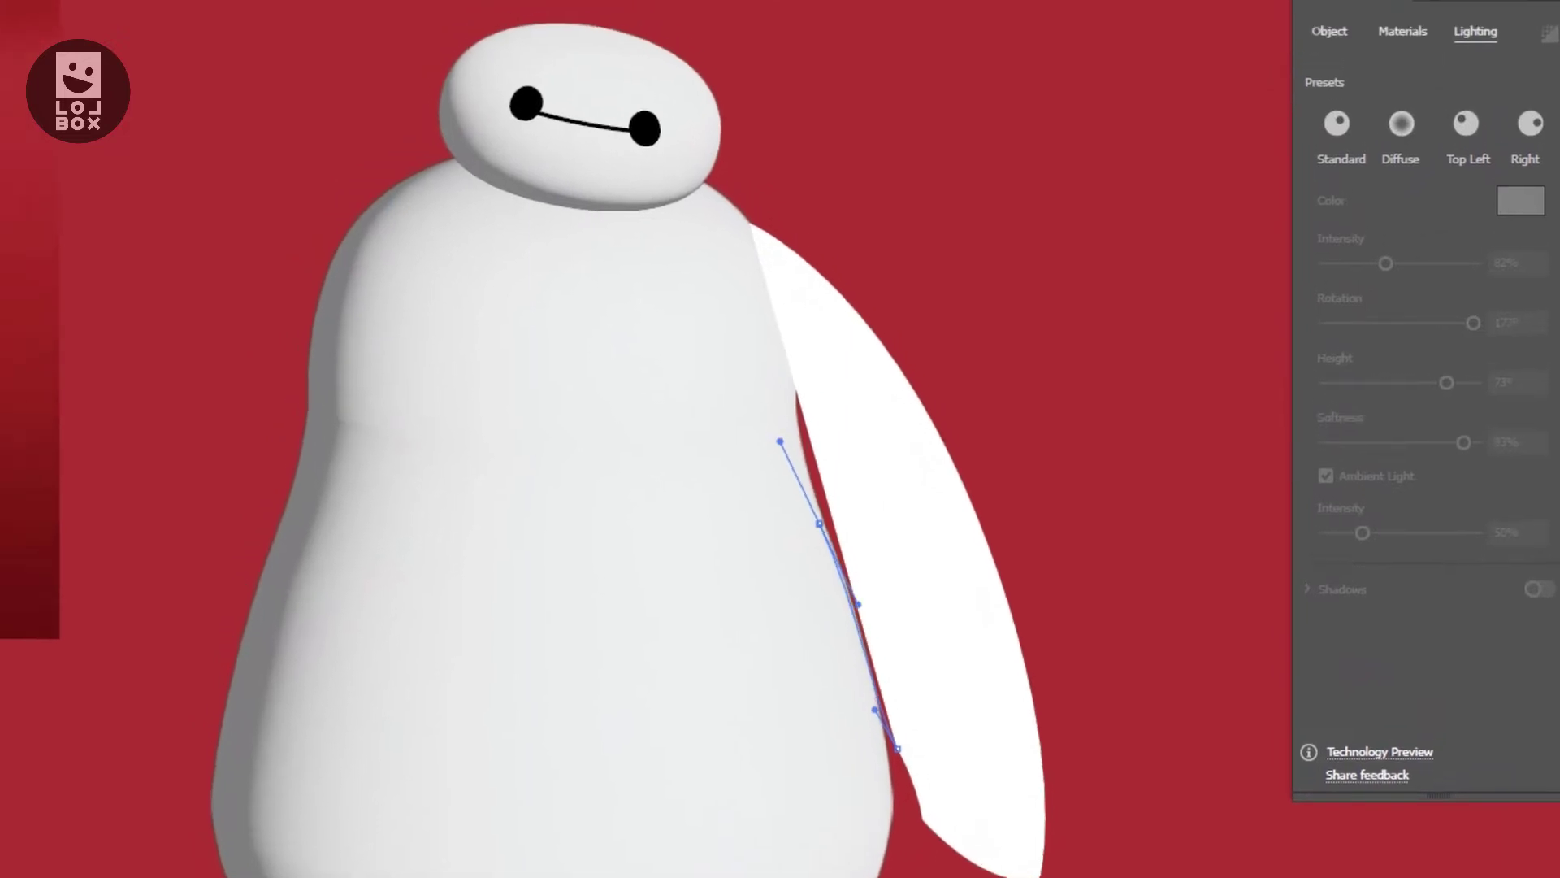
Refine the arm's inner-edge and shoulder anchors and handles into a smooth curve
{"action": "left_click_drag", "start_coordinate": [819, 533], "coordinate": [842, 535]}
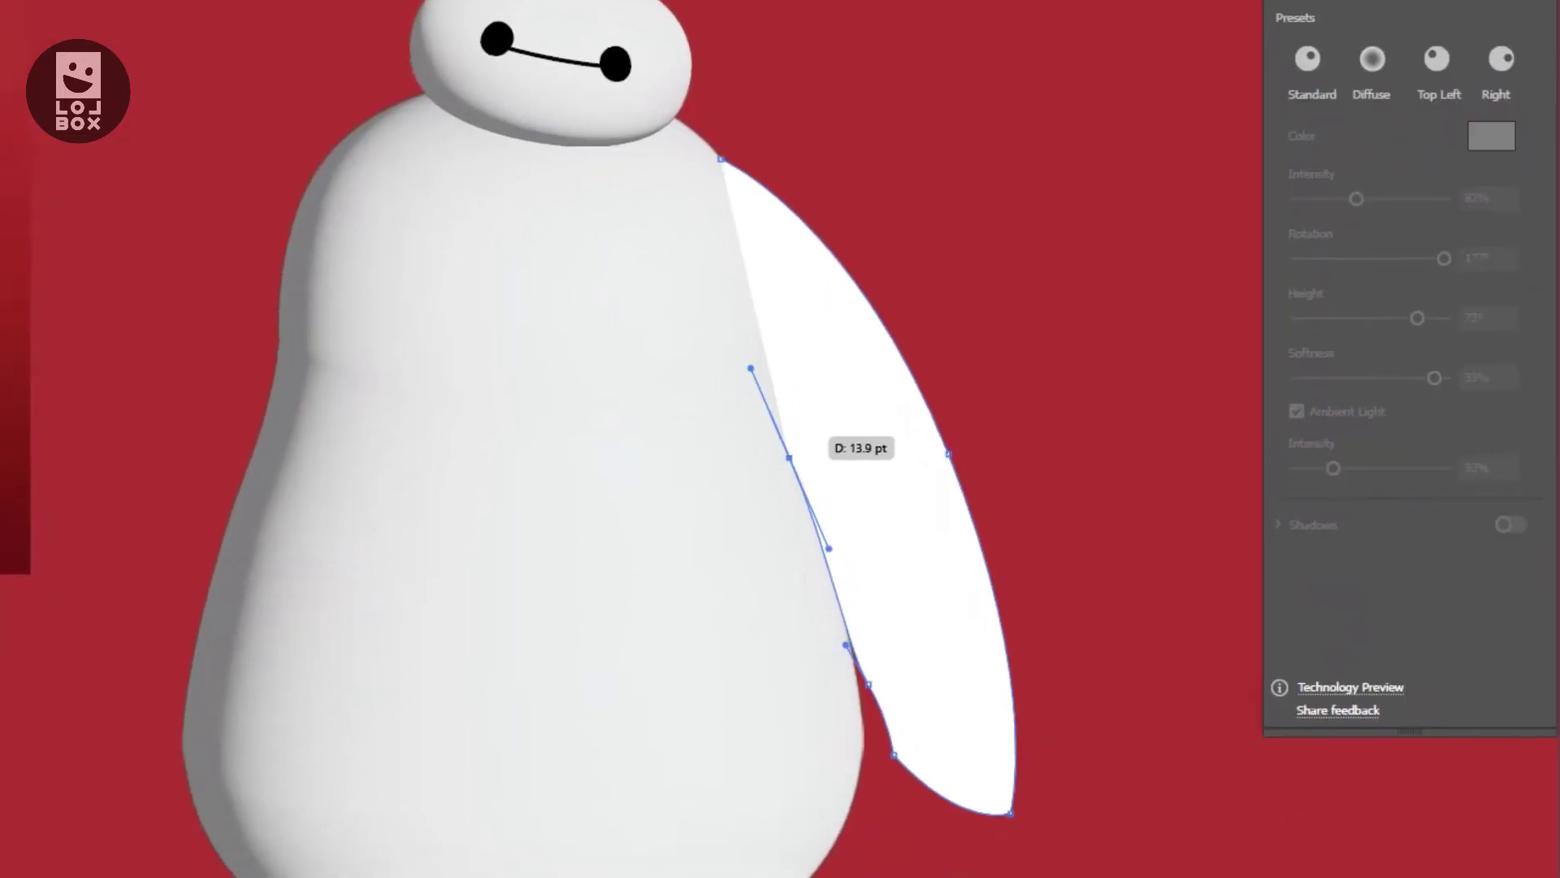
{"action": "left_click_drag", "start_coordinate": [788, 441], "coordinate": [770, 436]}
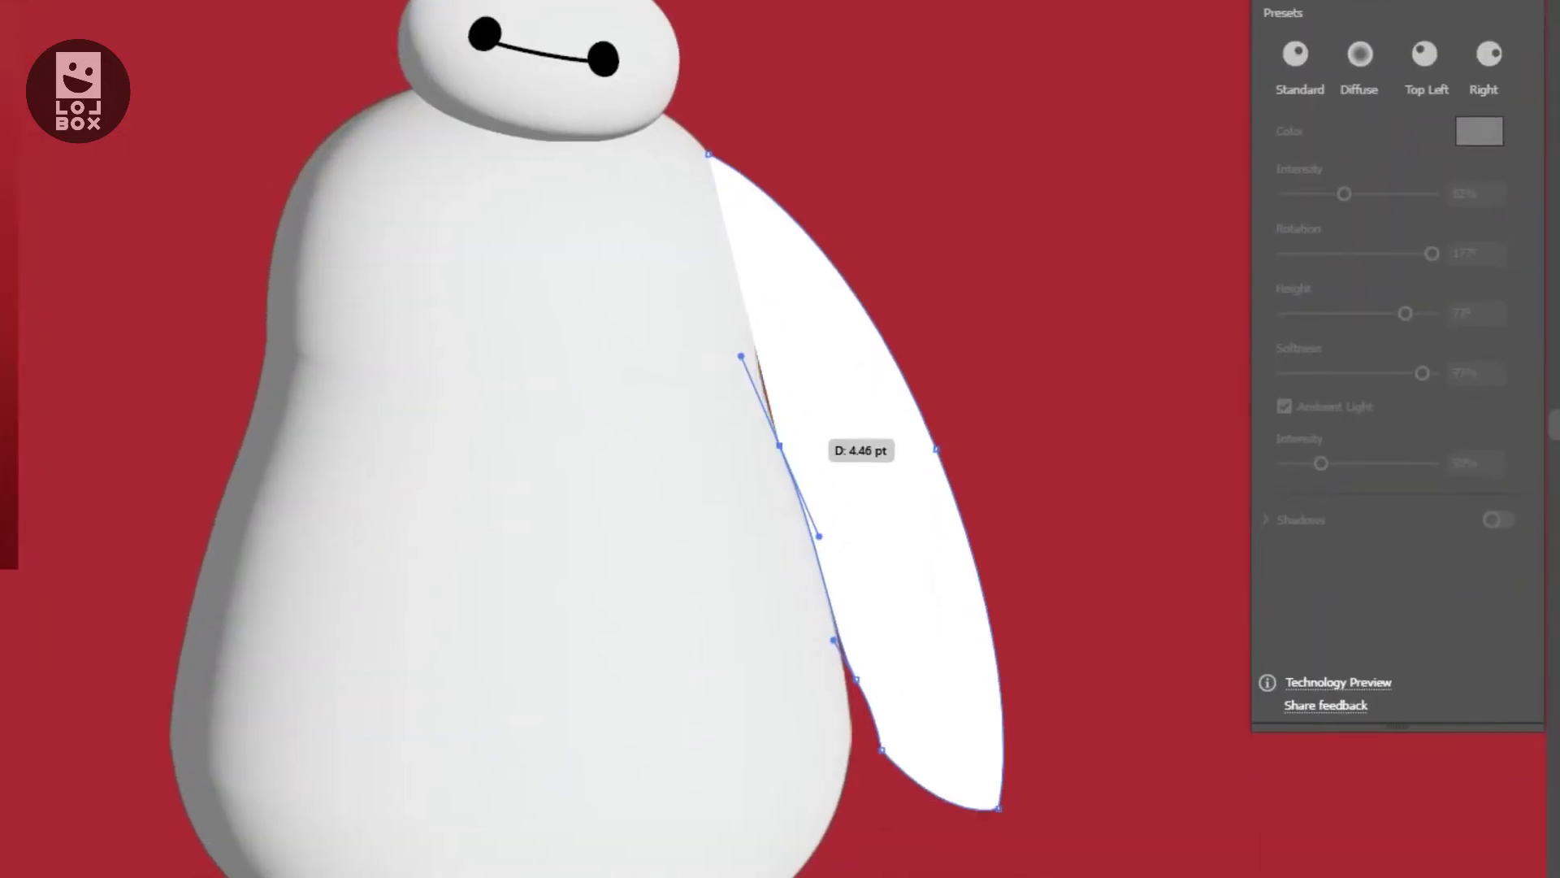
{"action": "left_click_drag", "start_coordinate": [780, 434], "coordinate": [765, 321]}
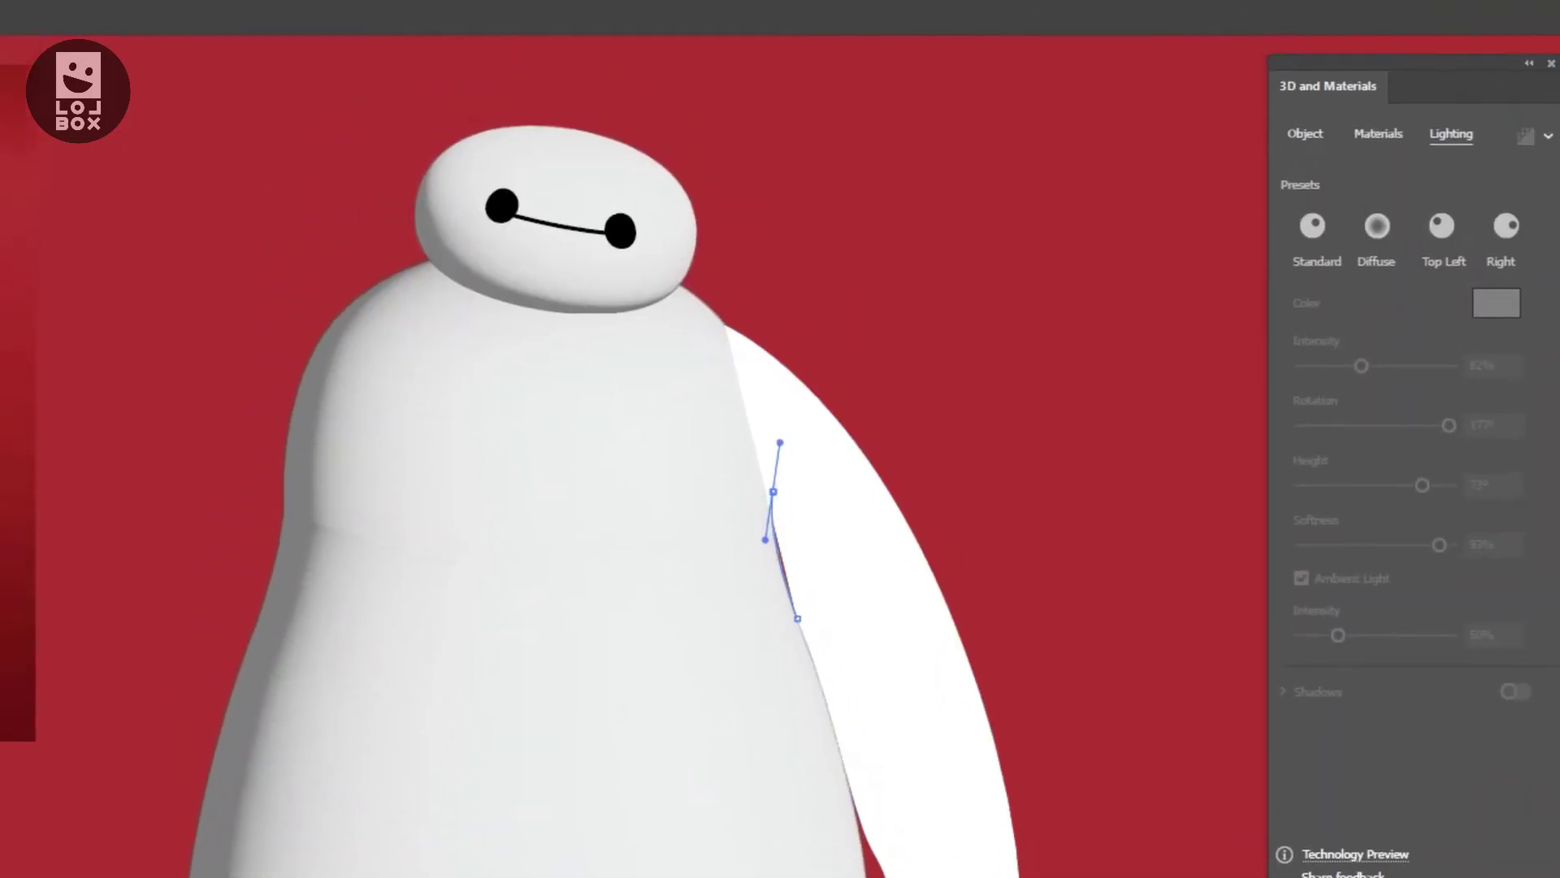
{"action": "left_click_drag", "start_coordinate": [804, 566], "coordinate": [770, 510]}
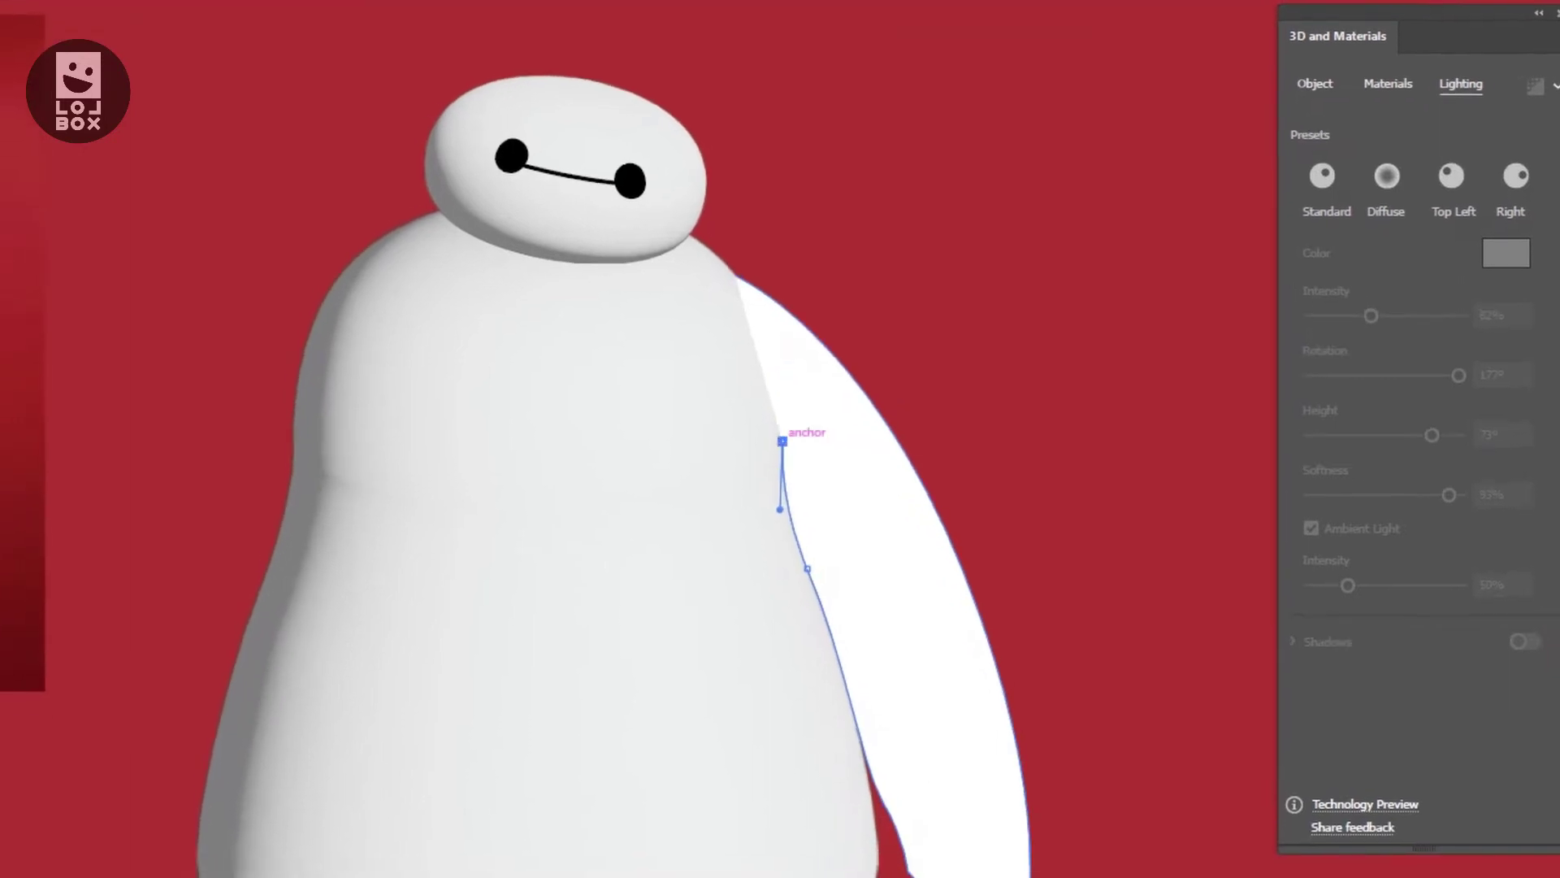
{"action": "left_click_drag", "start_coordinate": [775, 375], "coordinate": [726, 277]}
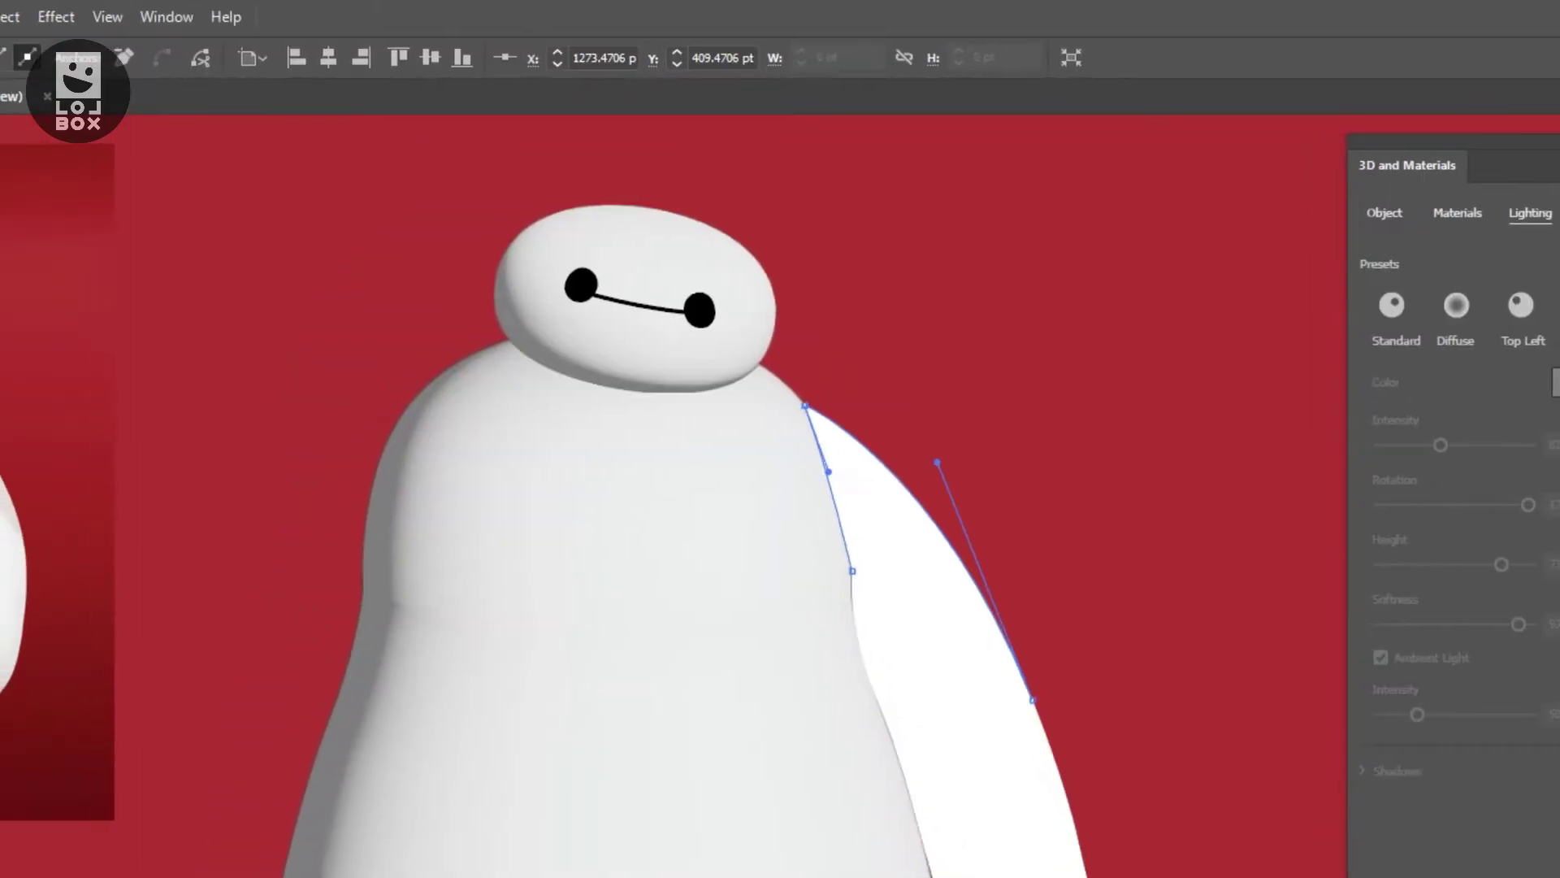
{"action": "left_click_drag", "start_coordinate": [783, 403], "coordinate": [819, 477]}
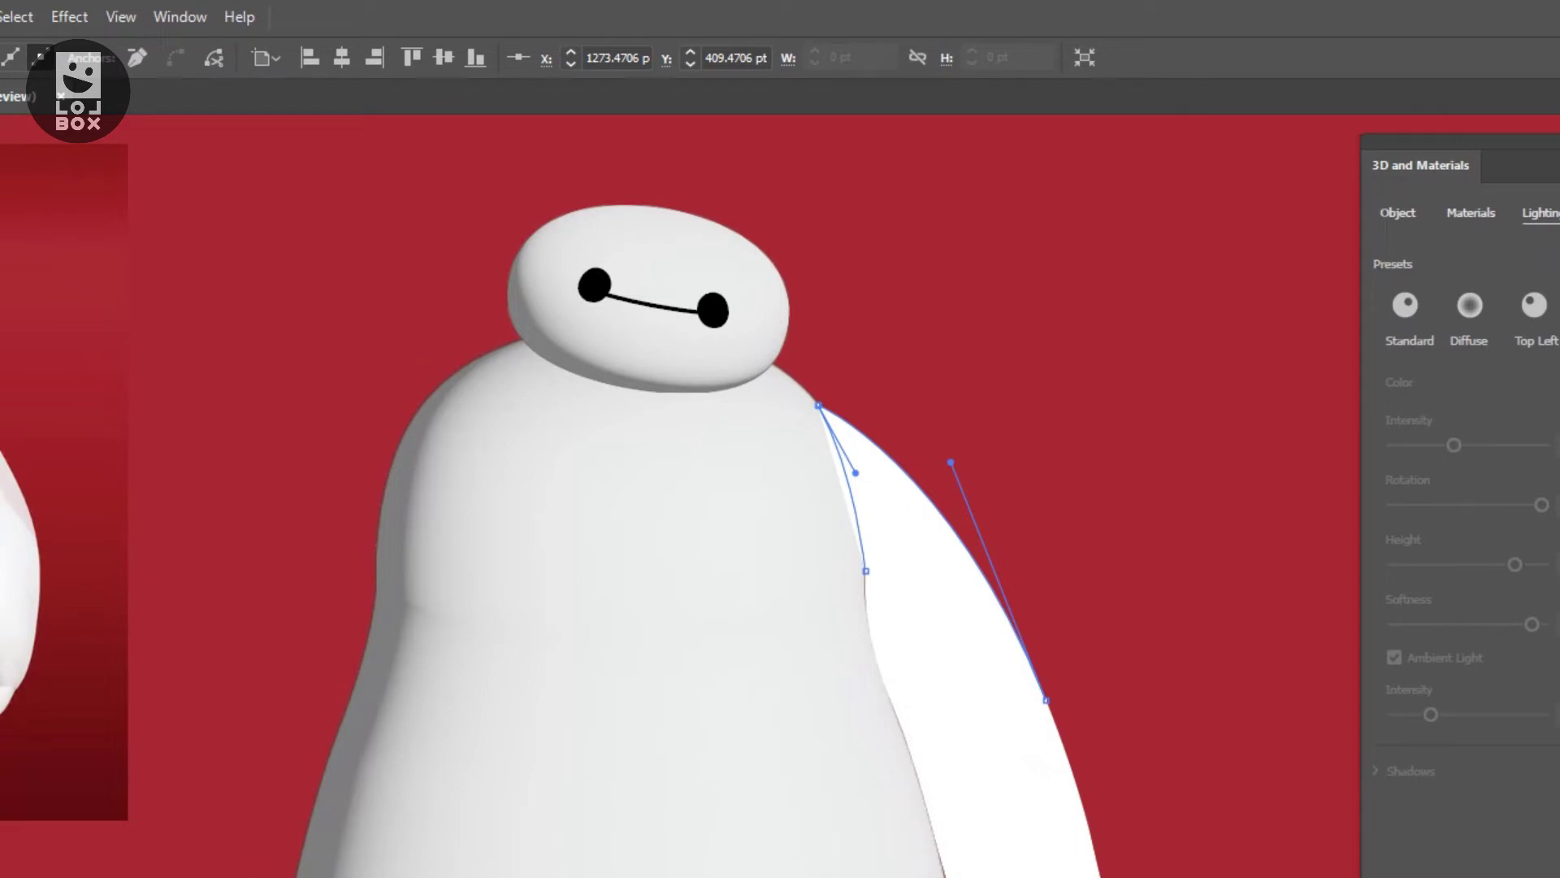
{"action": "left_click_drag", "start_coordinate": [865, 571], "coordinate": [781, 439]}
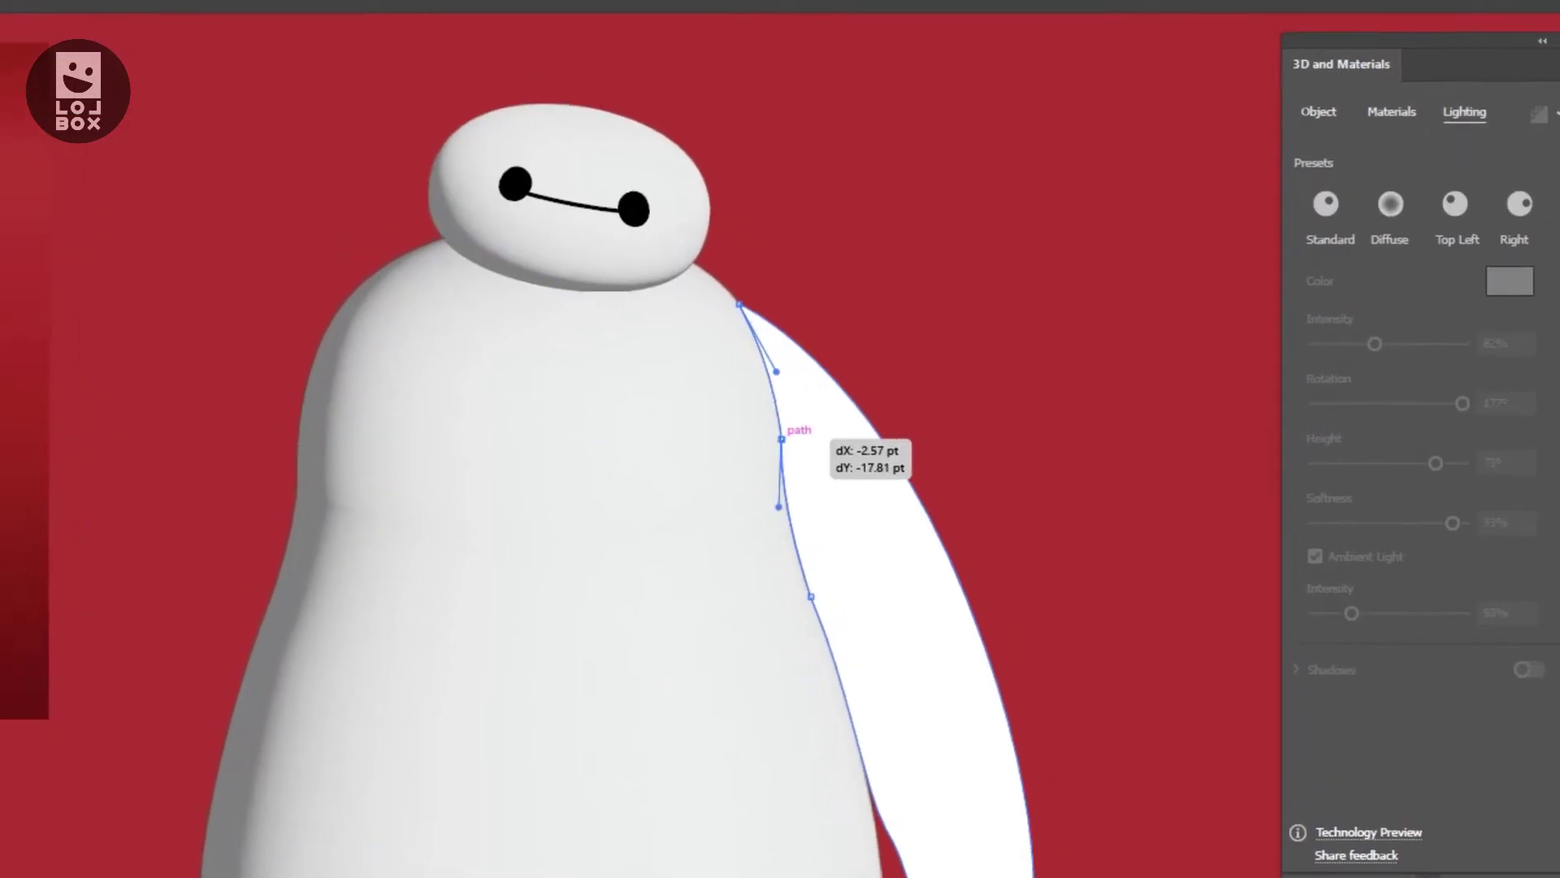
{"action": "left_click", "coordinate": [966, 598]}
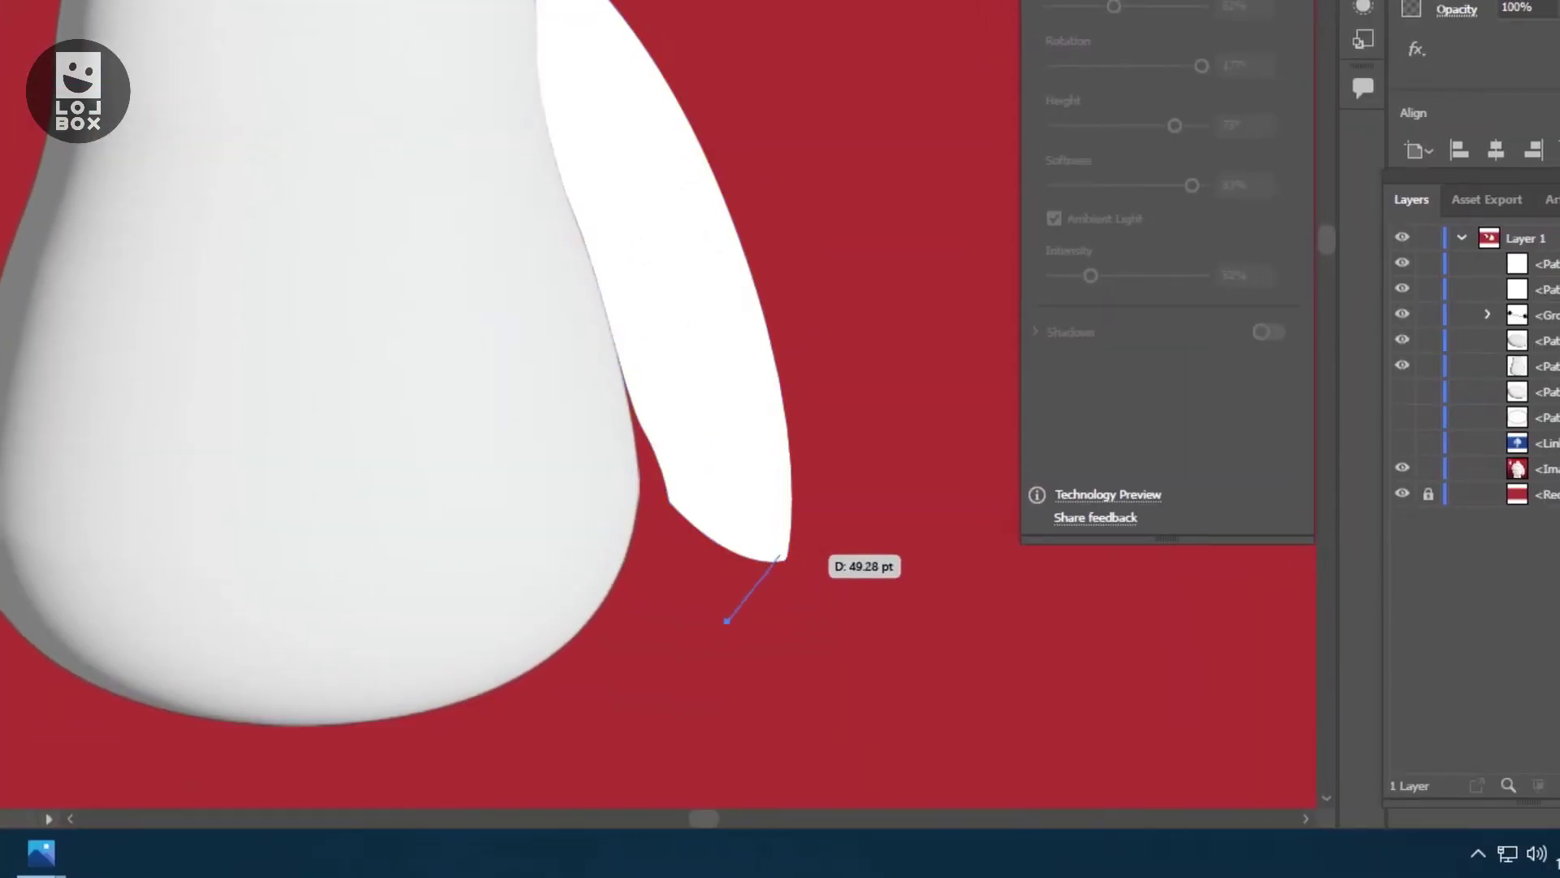
Round off the arm's end and curl its tip piece into a hand shape
{"action": "left_click_drag", "start_coordinate": [780, 504], "coordinate": [762, 548]}
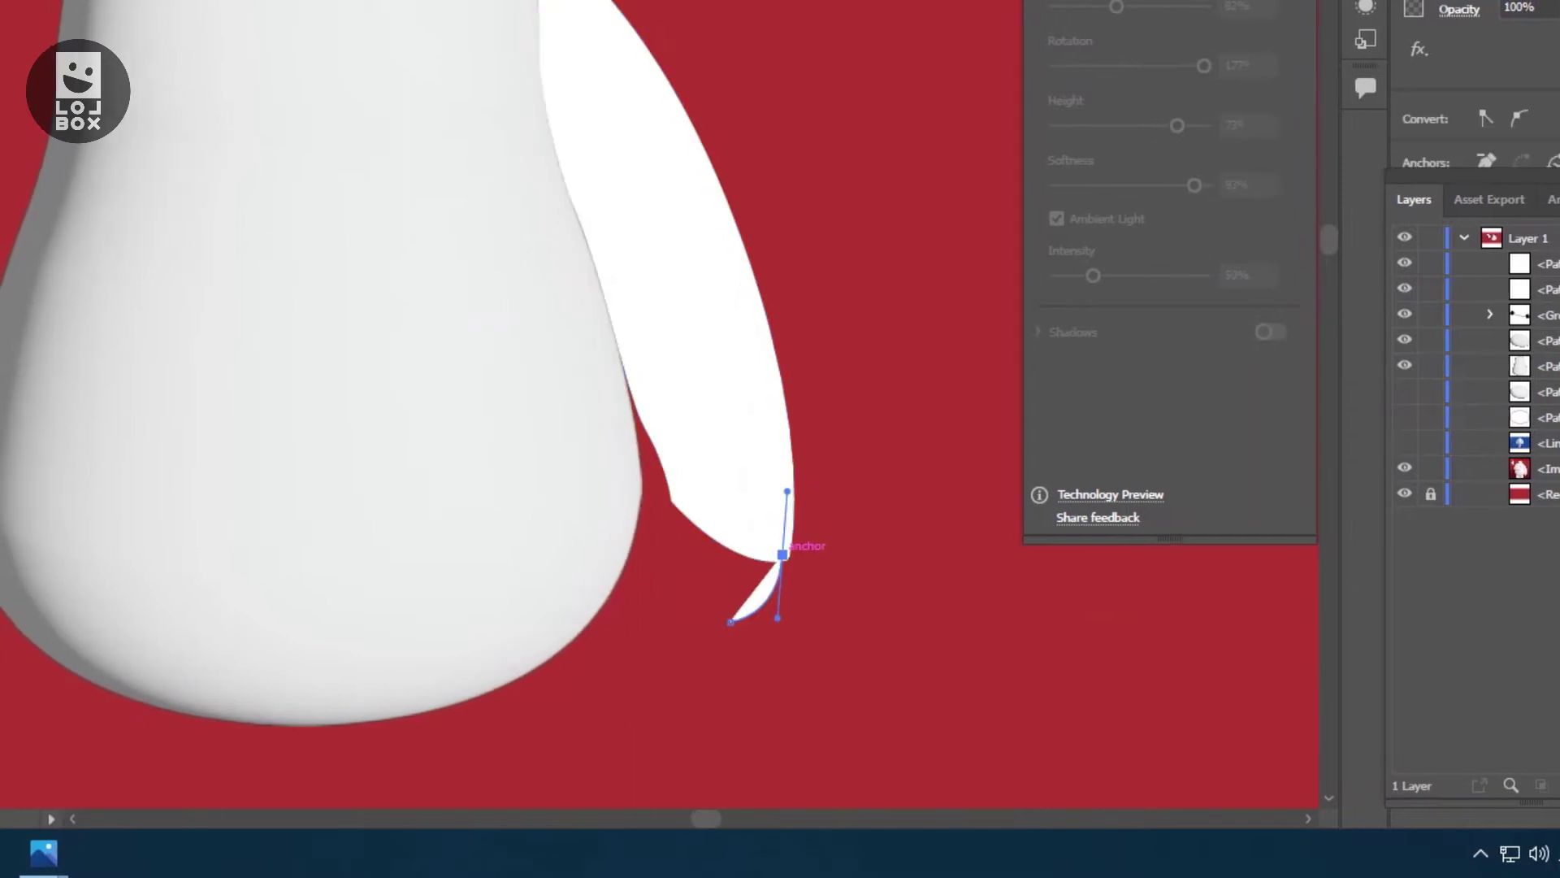
{"action": "left_click_drag", "start_coordinate": [804, 555], "coordinate": [784, 580]}
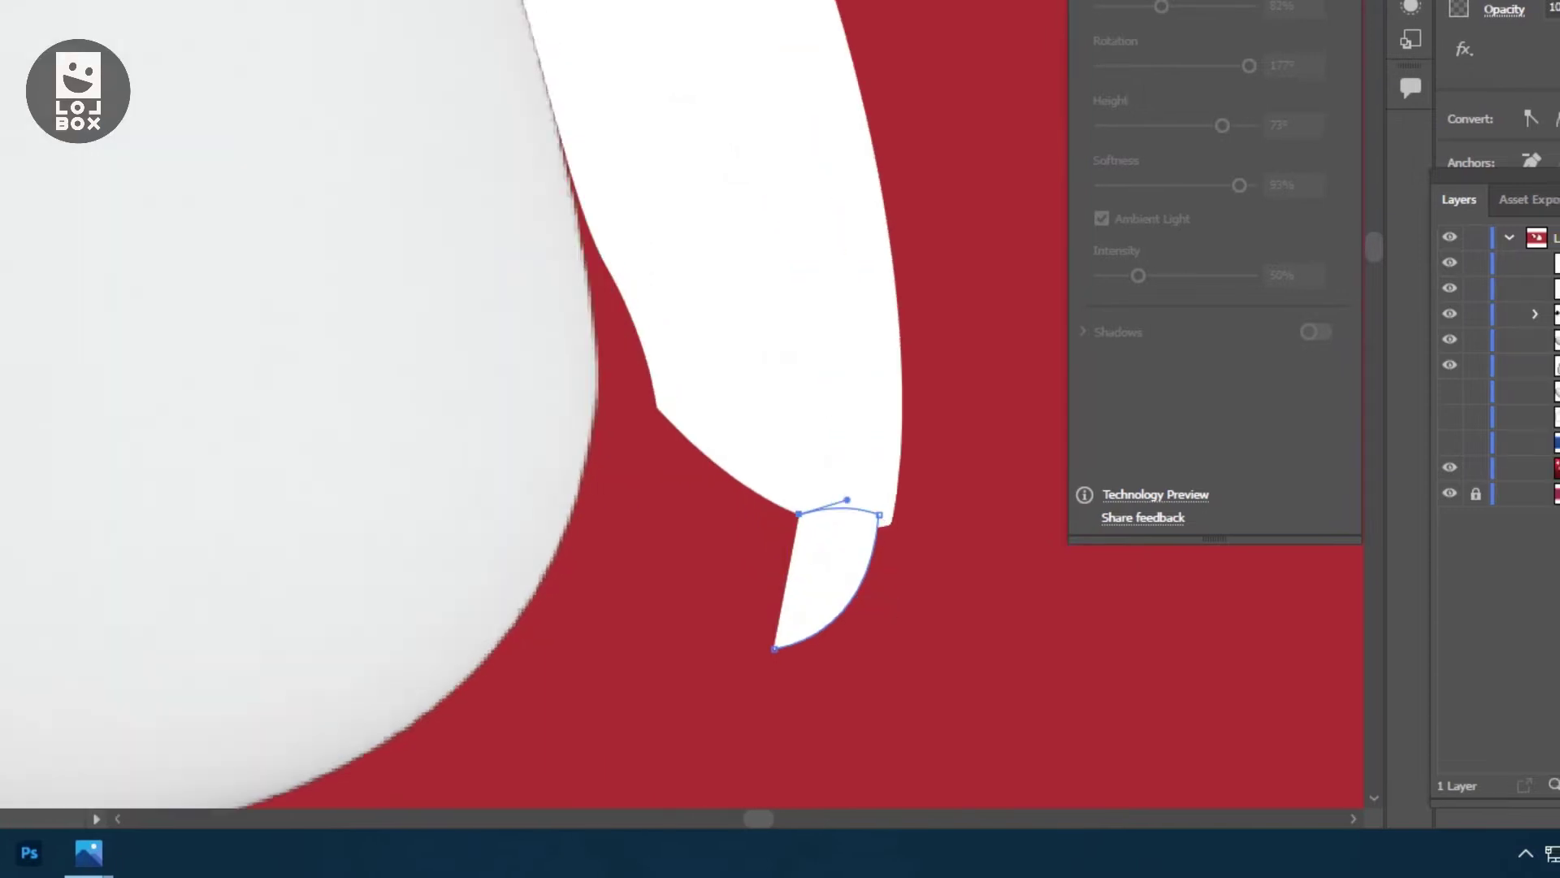
{"action": "left_click_drag", "start_coordinate": [772, 476], "coordinate": [774, 477]}
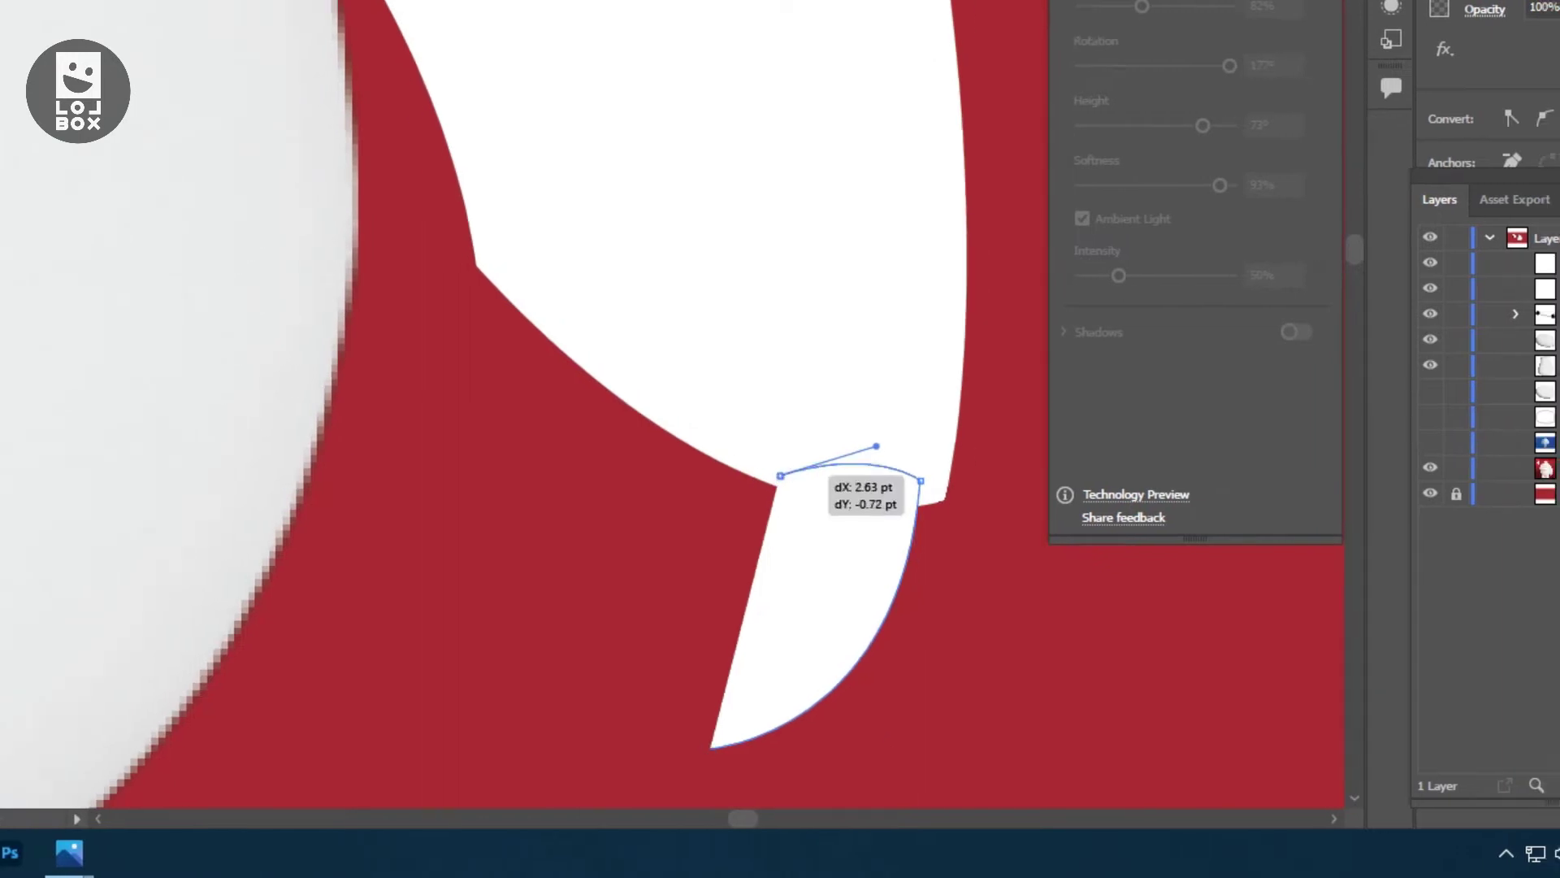
{"action": "left_click_drag", "start_coordinate": [870, 445], "coordinate": [892, 446]}
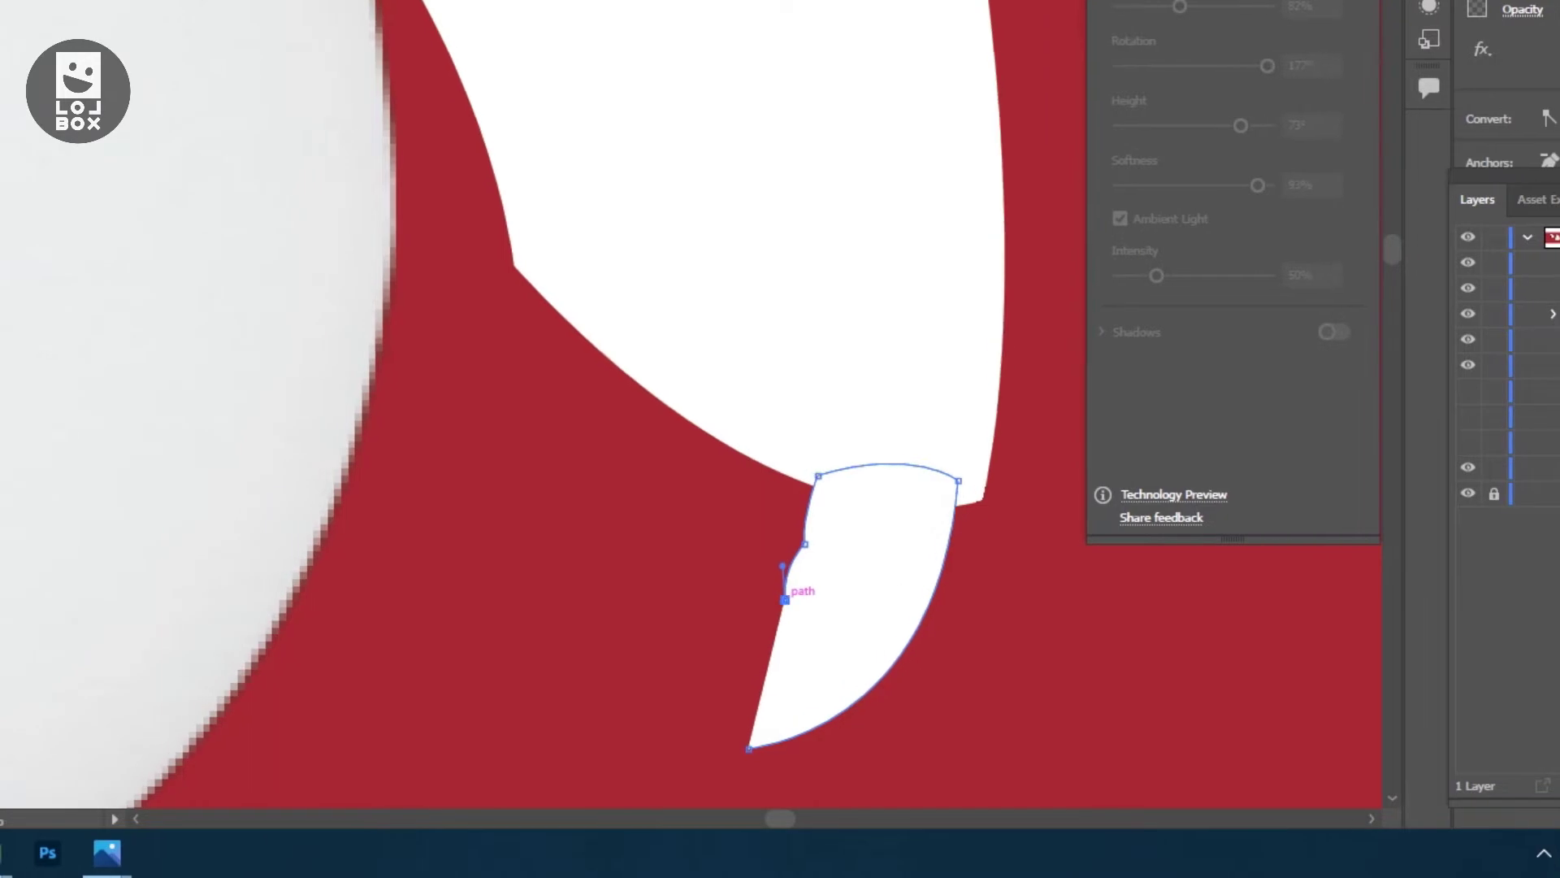
{"action": "left_click_drag", "start_coordinate": [785, 599], "coordinate": [780, 624]}
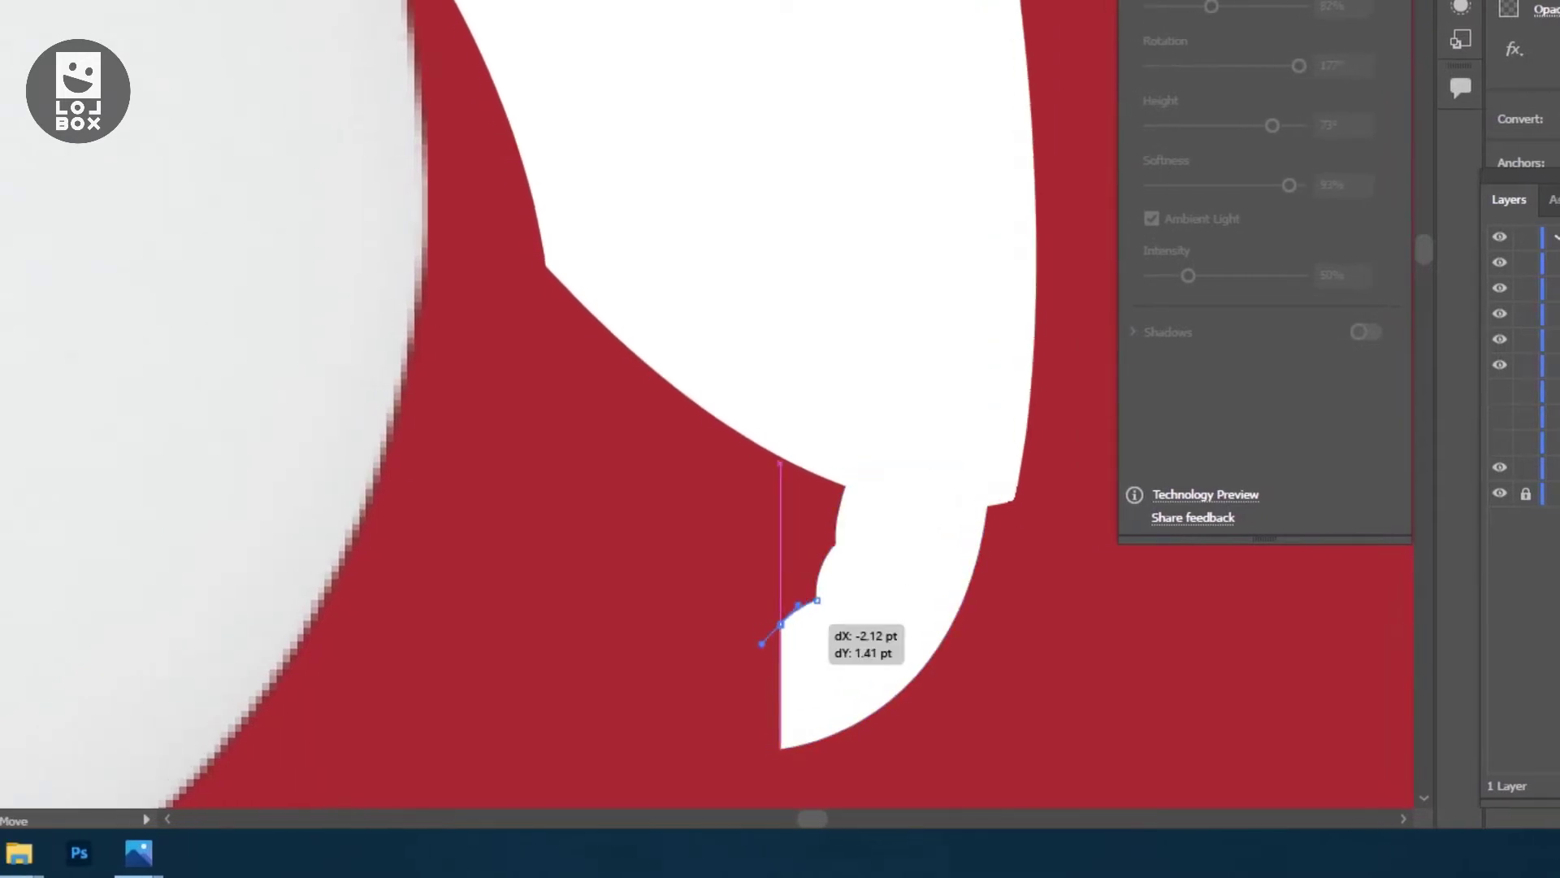
Draw a small thumb shape beside the hand with the Pen tool
{"action": "key", "text": "p"}
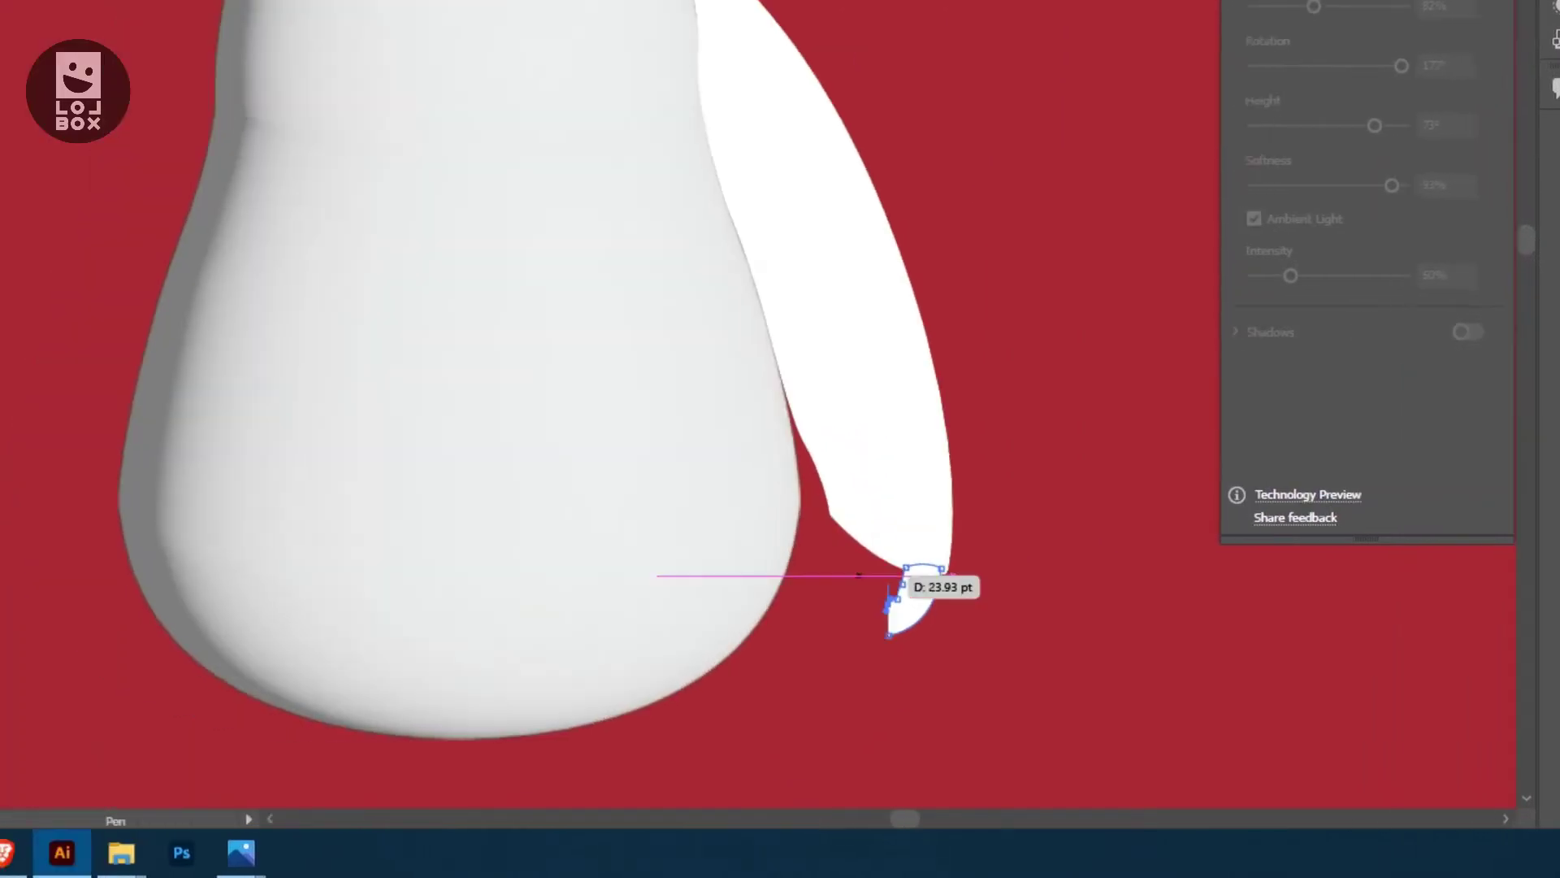
{"action": "scroll", "coordinate": [902, 575], "scroll_direction": "up", "scroll_amount": 2}
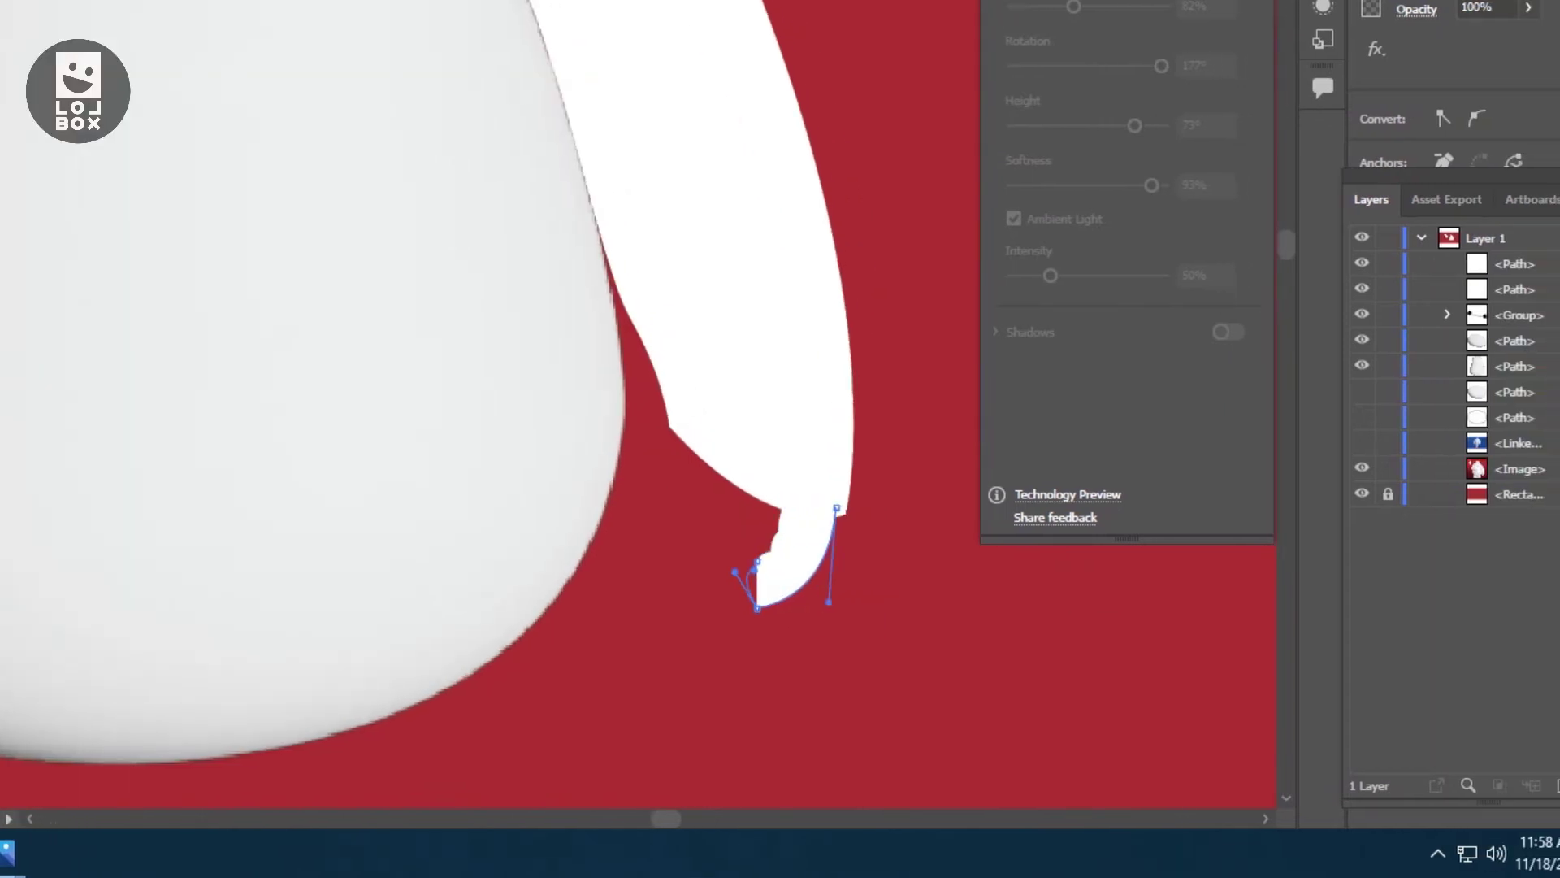
{"action": "left_click", "coordinate": [835, 508]}
{"action": "key", "text": "v"}
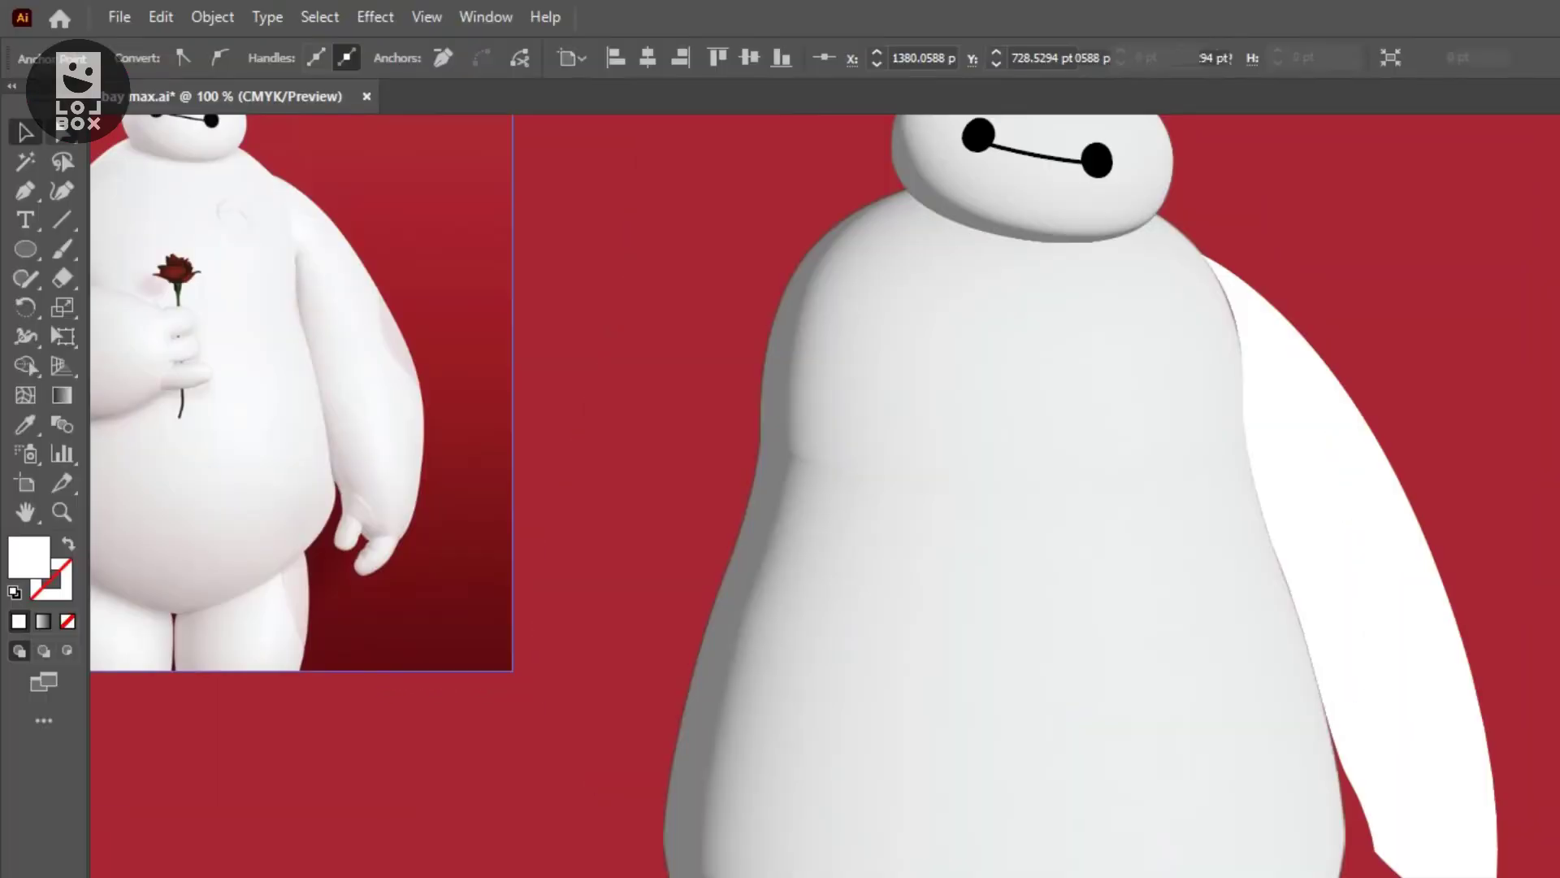
Reshape the arm near the hand, size the thumb, and select both thumb and arm
{"action": "left_click", "coordinate": [782, 435]}
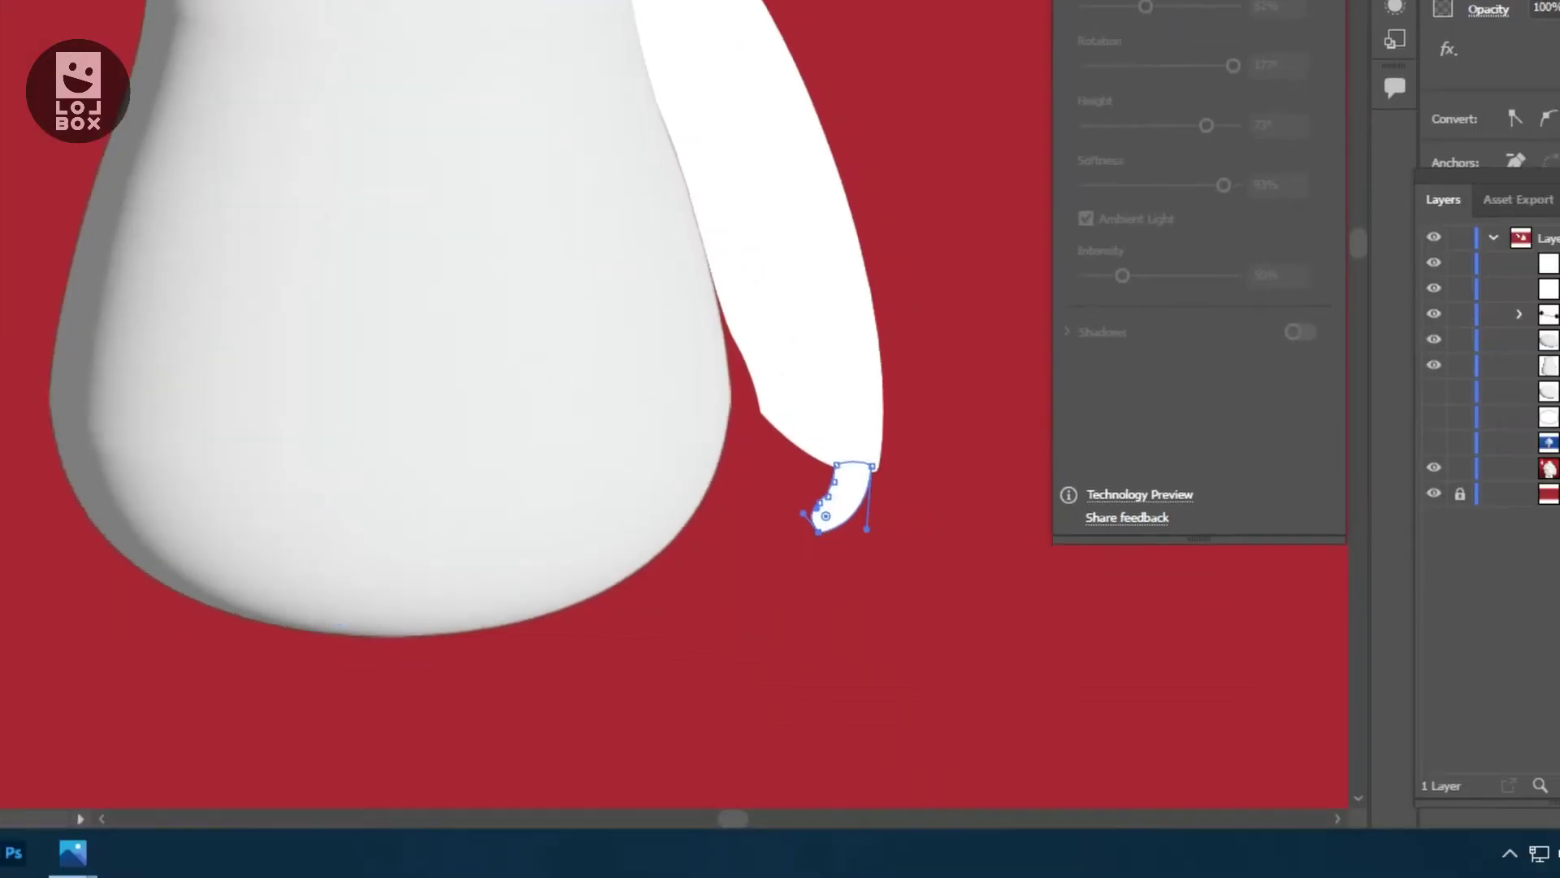
{"action": "left_click_drag", "start_coordinate": [778, 437], "coordinate": [778, 497]}
{"action": "mouse_move", "coordinate": [855, 500]}
{"action": "left_mouse_down"}
{"action": "mouse_move", "coordinate": [769, 489]}
{"action": "mouse_move", "coordinate": [781, 448]}
{"action": "mouse_move", "coordinate": [828, 473]}
{"action": "mouse_move", "coordinate": [770, 440]}
{"action": "mouse_move", "coordinate": [788, 492]}
{"action": "left_mouse_up"}
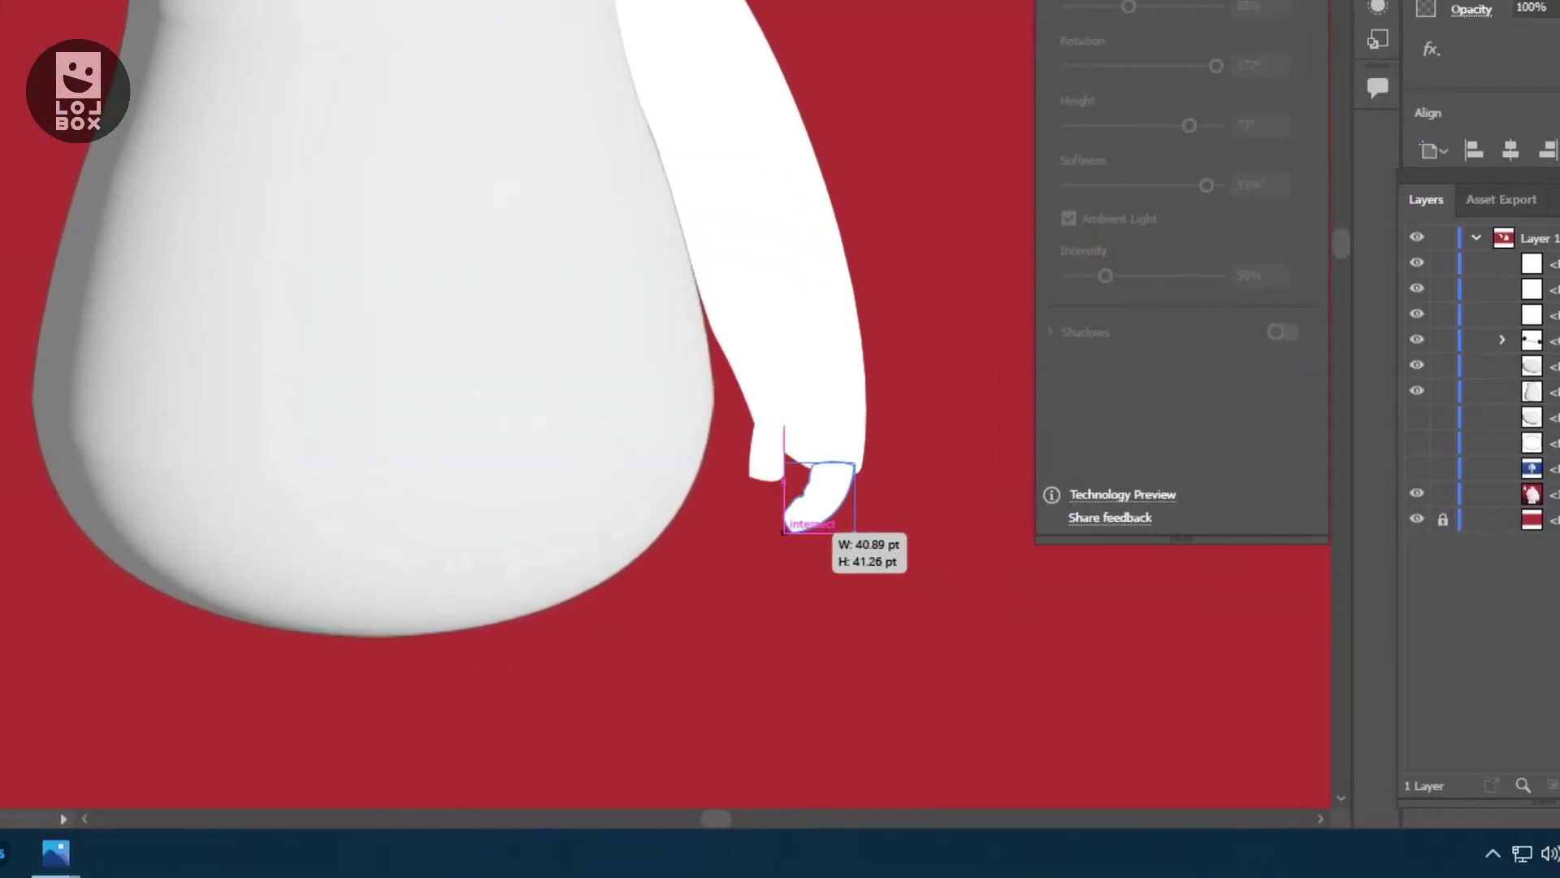
{"action": "mouse_move", "coordinate": [750, 423]}
{"action": "left_mouse_down"}
{"action": "mouse_move", "coordinate": [787, 481]}
{"action": "mouse_move", "coordinate": [772, 457]}
{"action": "left_mouse_up"}
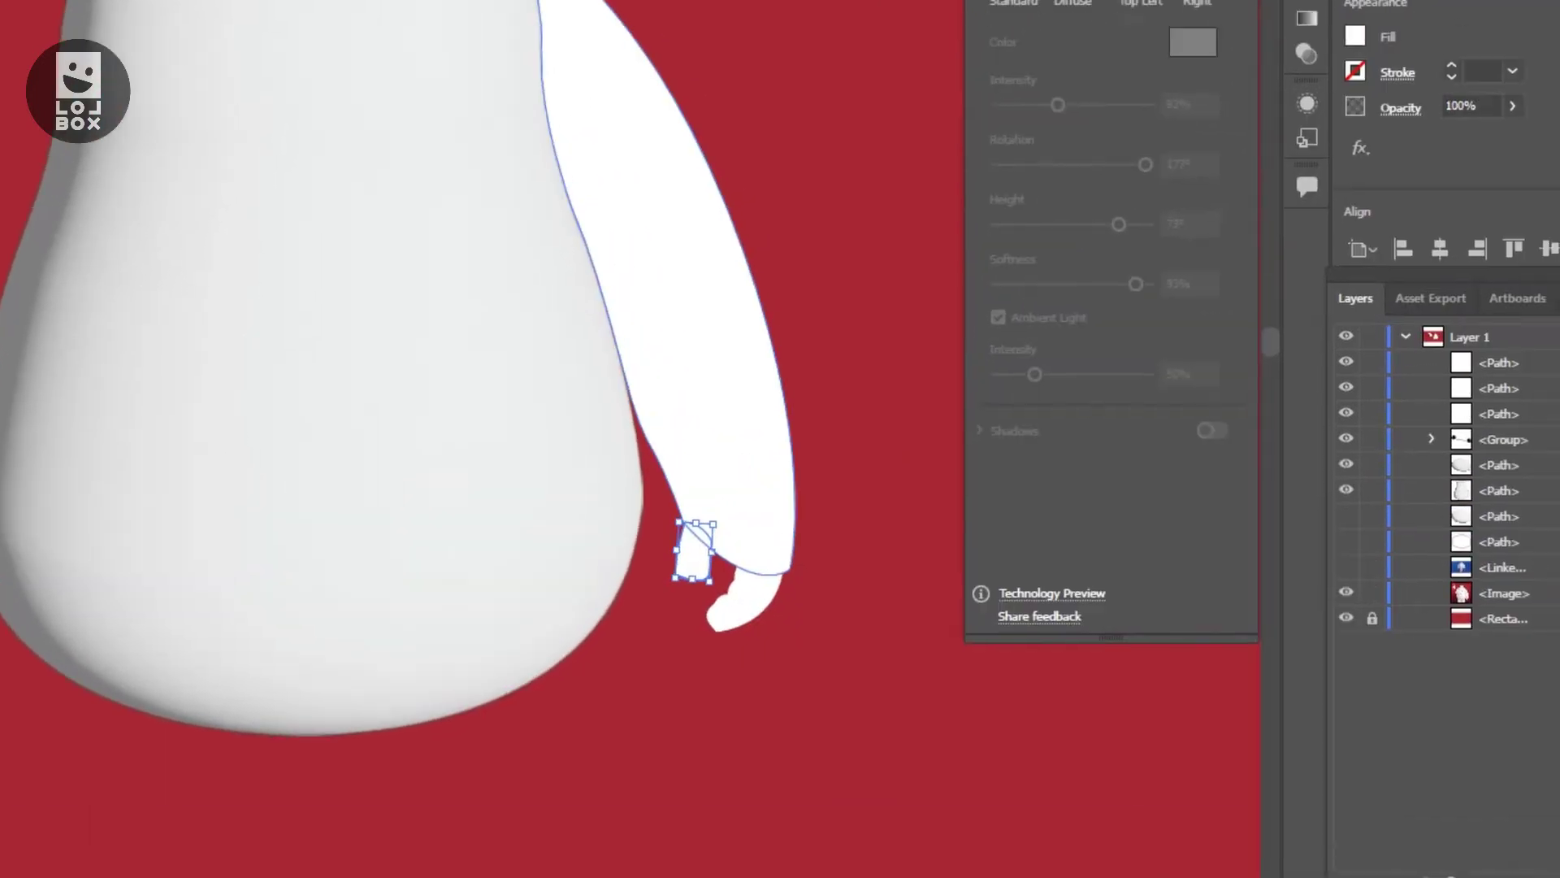
{"action": "left_click", "coordinate": [804, 349], "text": "shift"}
Group the arm and thumb together and review their 3D lighting settings
{"action": "key", "text": "a"}
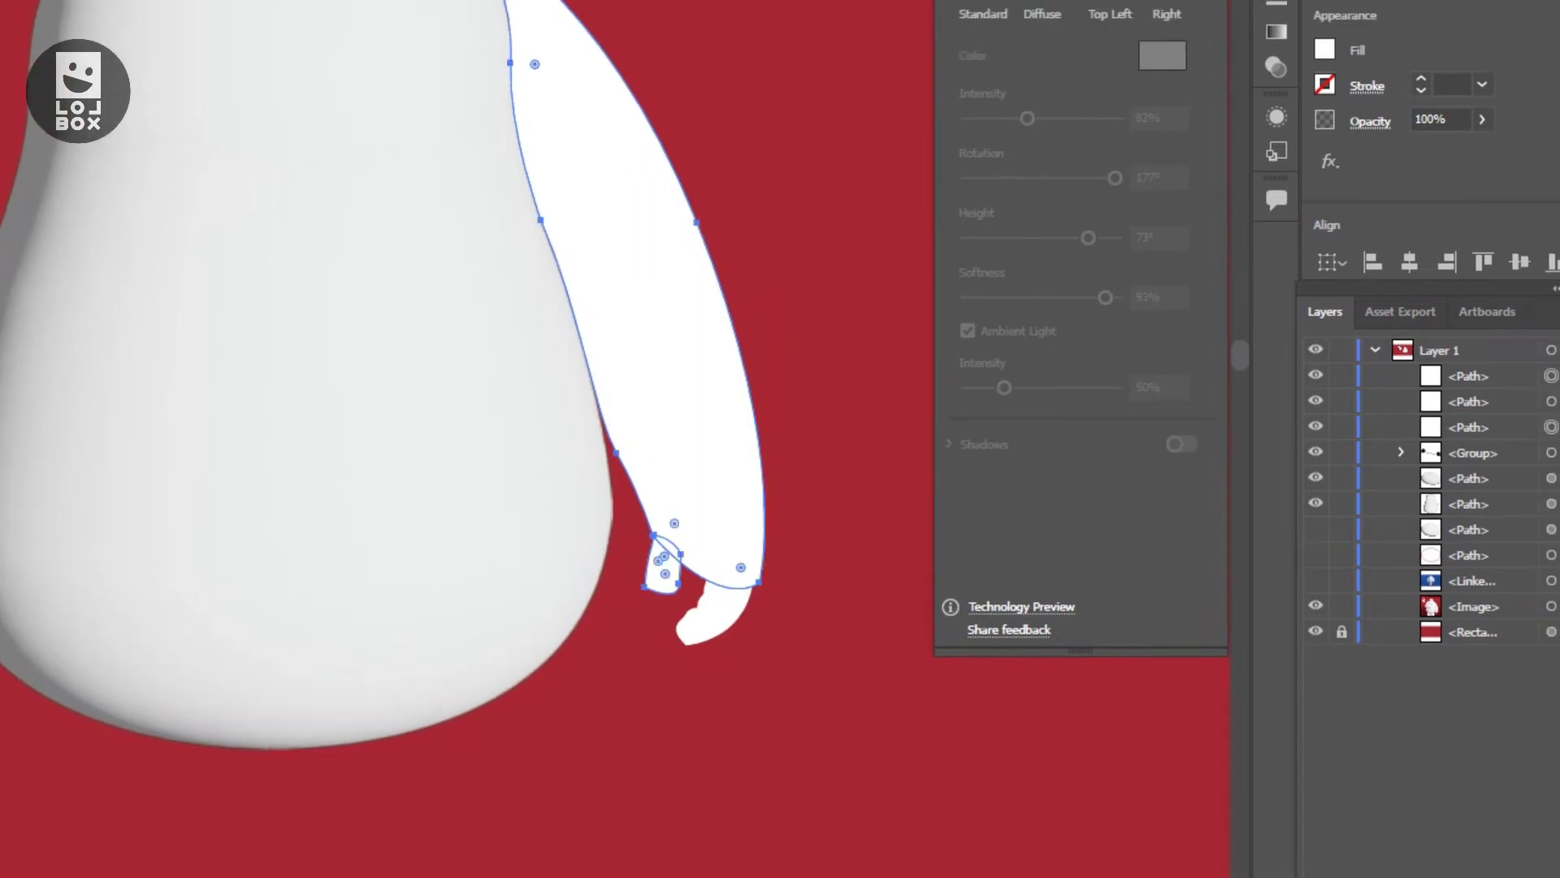
{"action": "right_click", "coordinate": [718, 195]}
{"action": "left_click", "coordinate": [776, 373]}
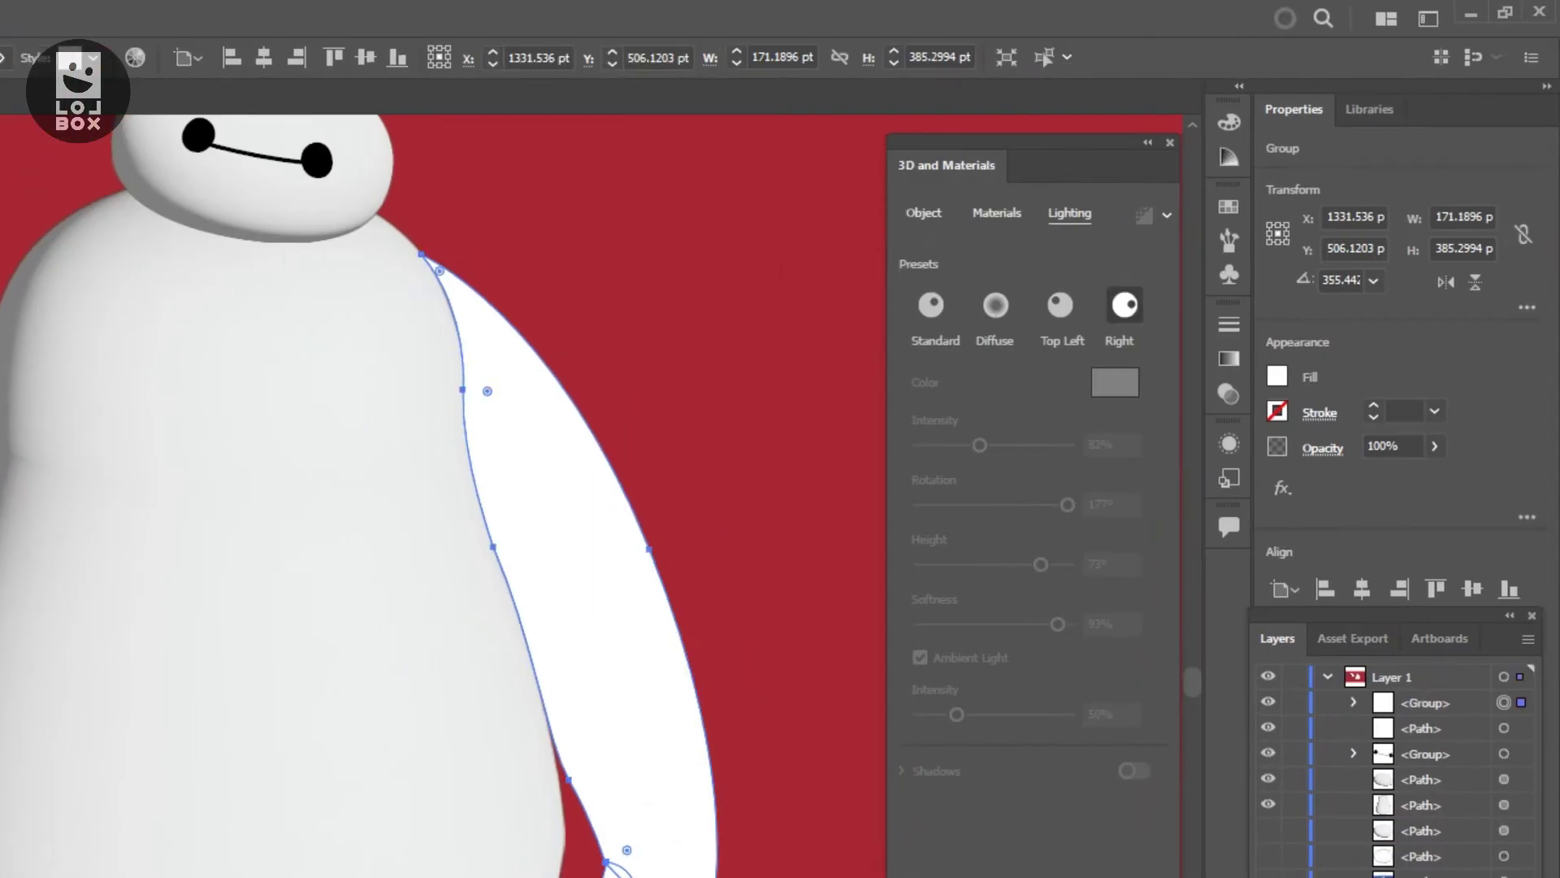
{"action": "left_click", "coordinate": [1069, 212]}
{"action": "left_click", "coordinate": [813, 455]}
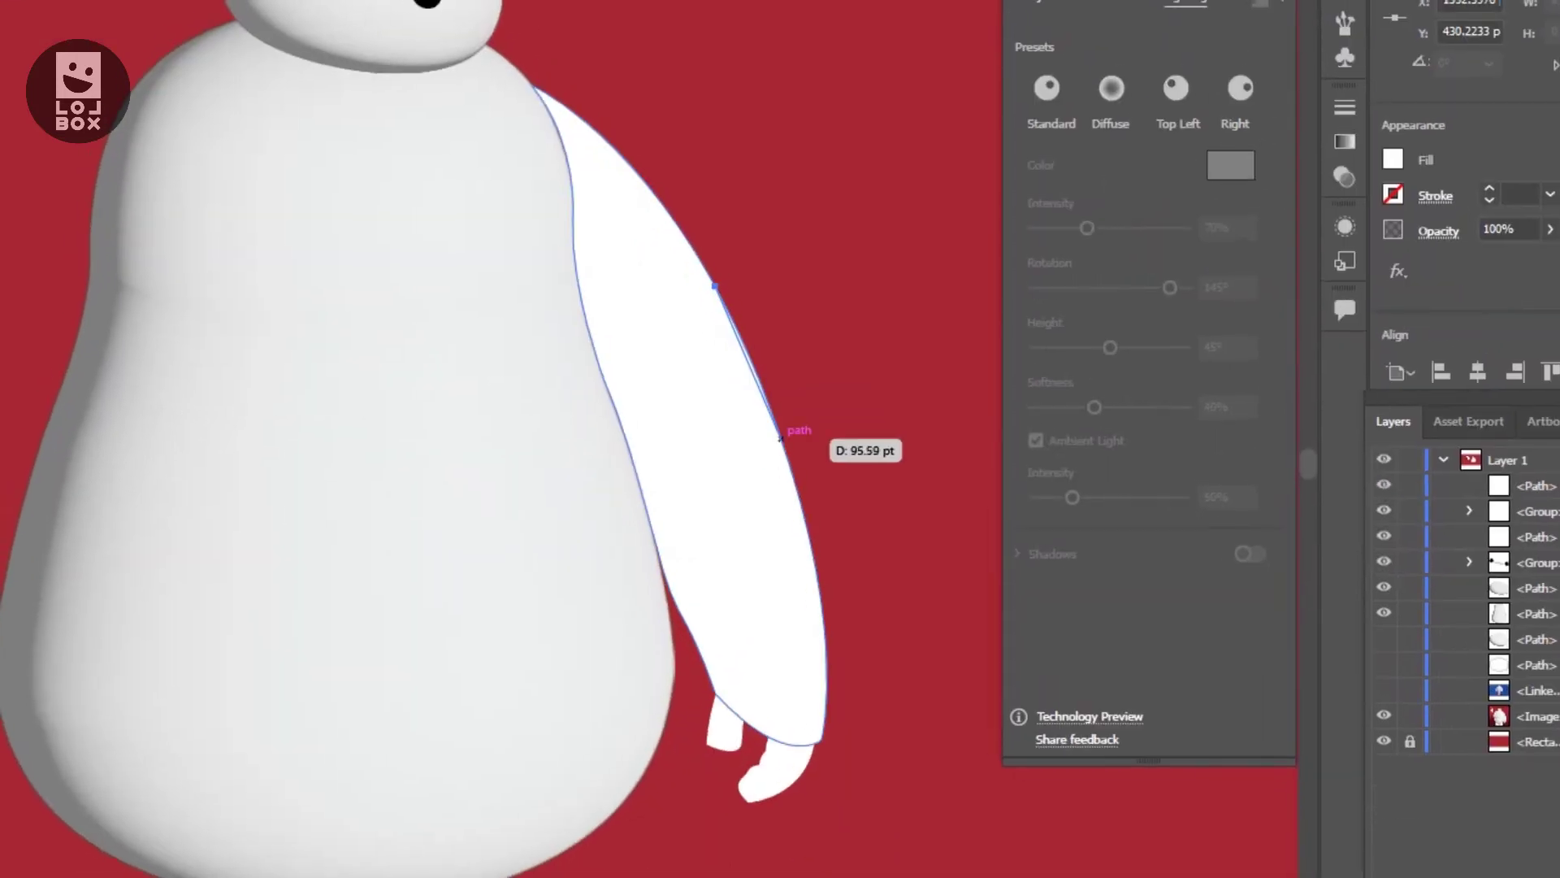
Draw a patch along the arm's outer edge filled pale pink #F2D3D3
{"action": "left_click", "coordinate": [780, 436]}
{"action": "mouse_move", "coordinate": [780, 439]}
{"action": "left_mouse_down"}
{"action": "mouse_move", "coordinate": [825, 443]}
{"action": "mouse_move", "coordinate": [784, 435]}
{"action": "left_mouse_up"}
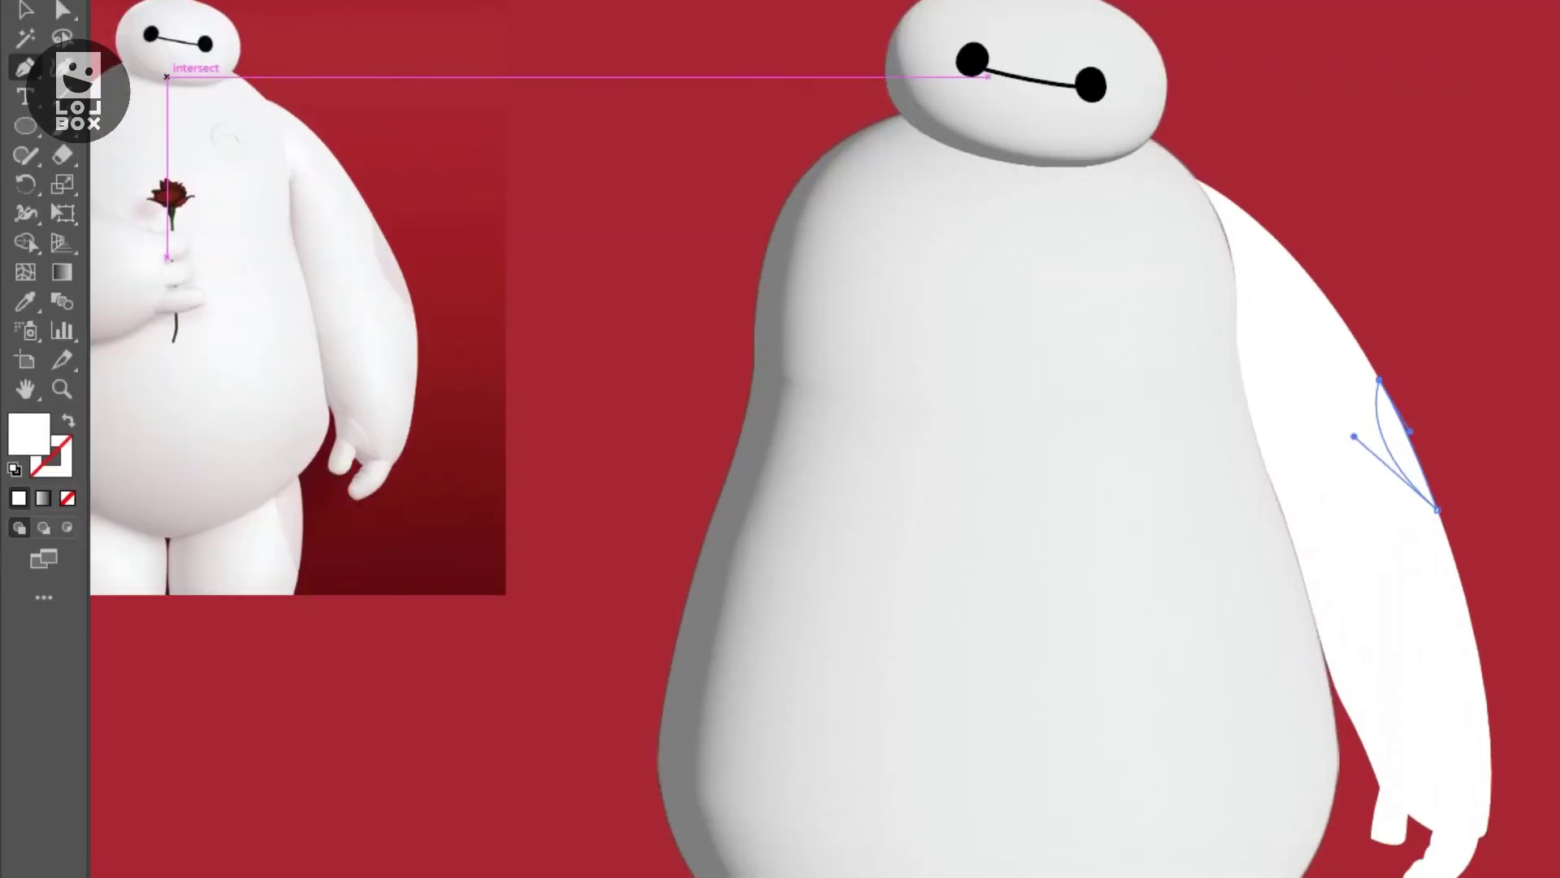
{"action": "double_click", "coordinate": [28, 433]}
{"action": "left_click", "coordinate": [983, 448]}
{"action": "key", "text": "Return"}
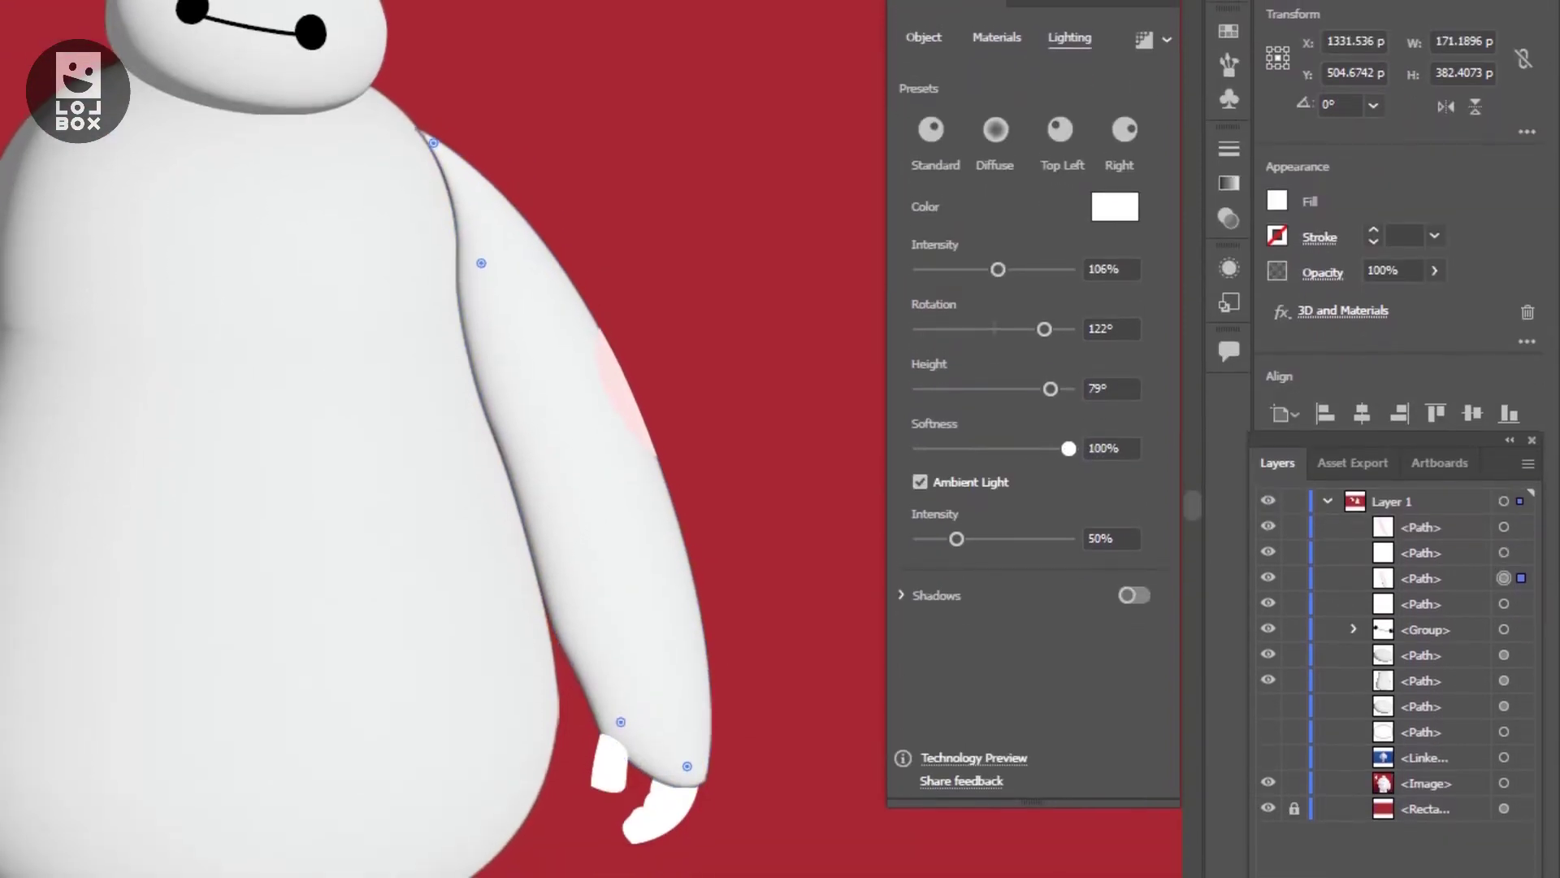
{"action": "key", "text": "ctrl+shift+a"}
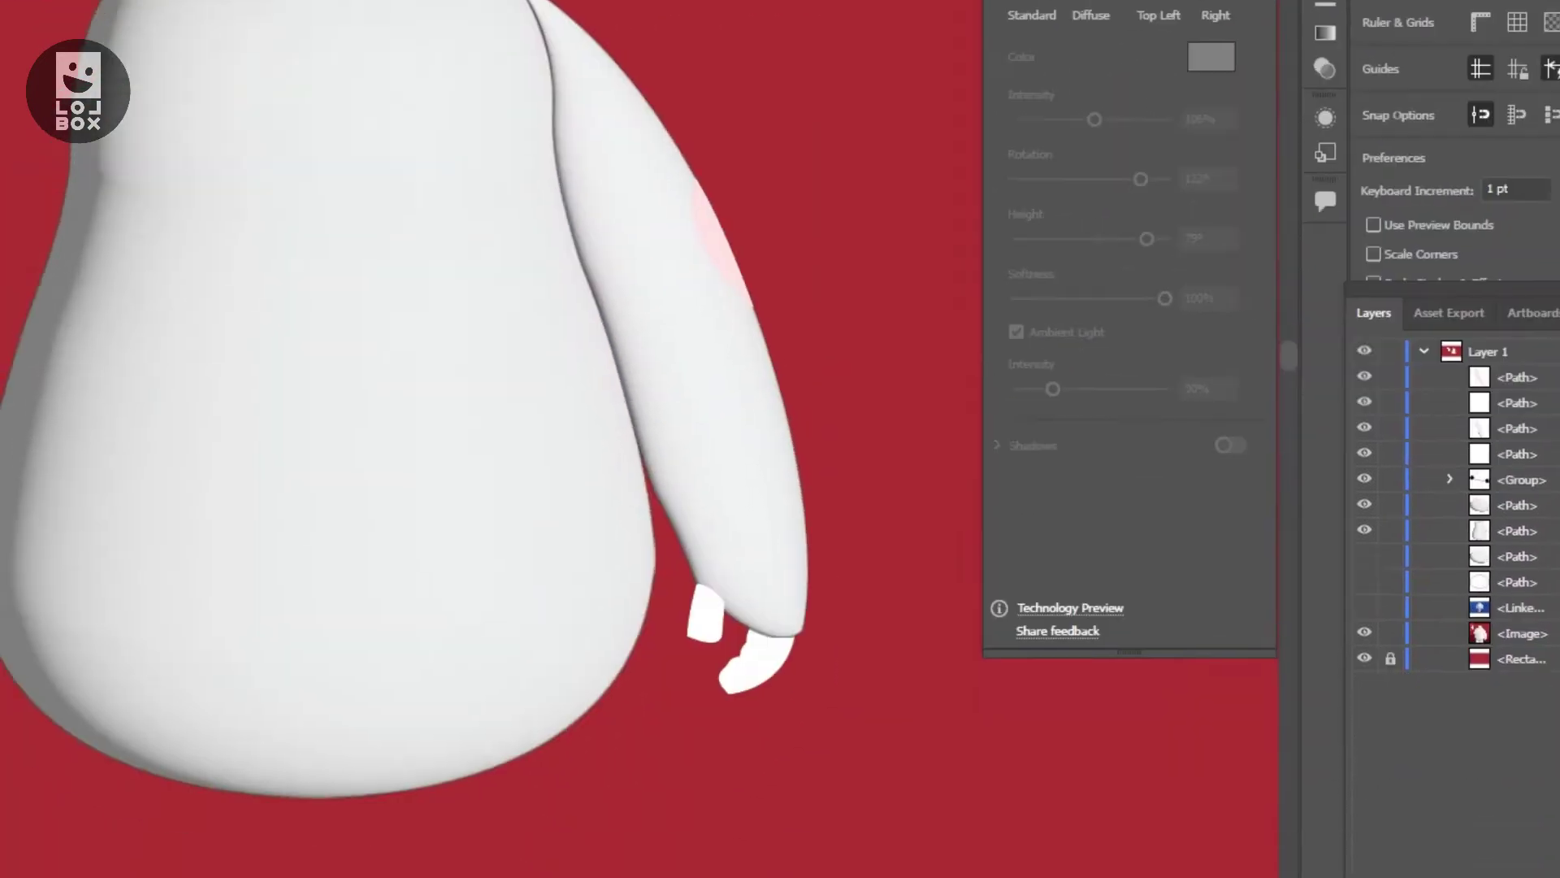
Bring the finger shapes to the front and match the arm's soft 3D lighting
{"action": "left_click", "coordinate": [624, 760]}
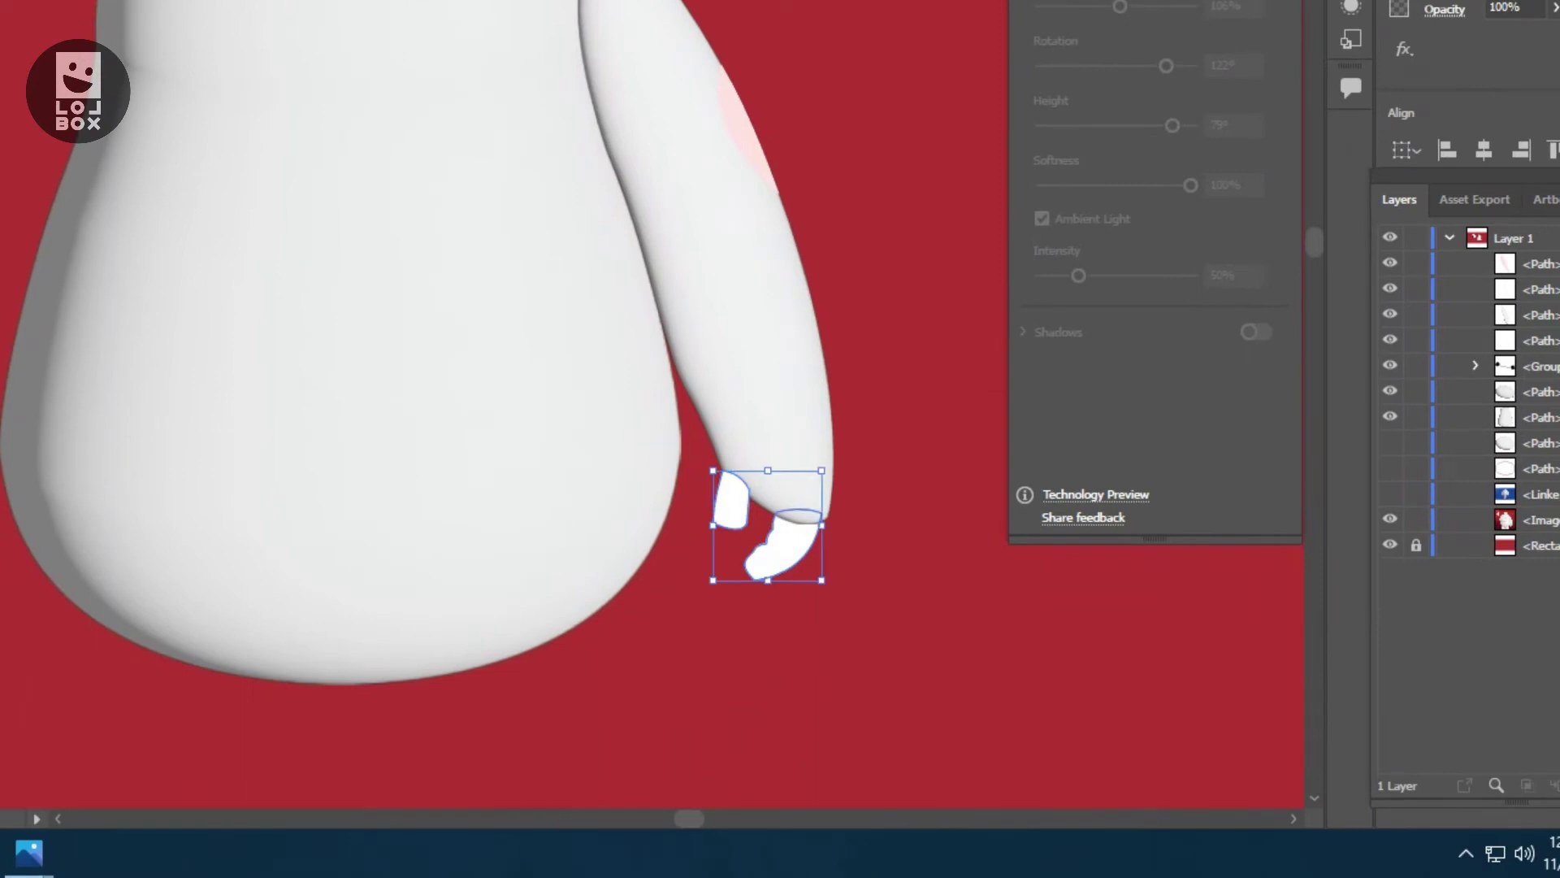
{"action": "right_click", "coordinate": [782, 543]}
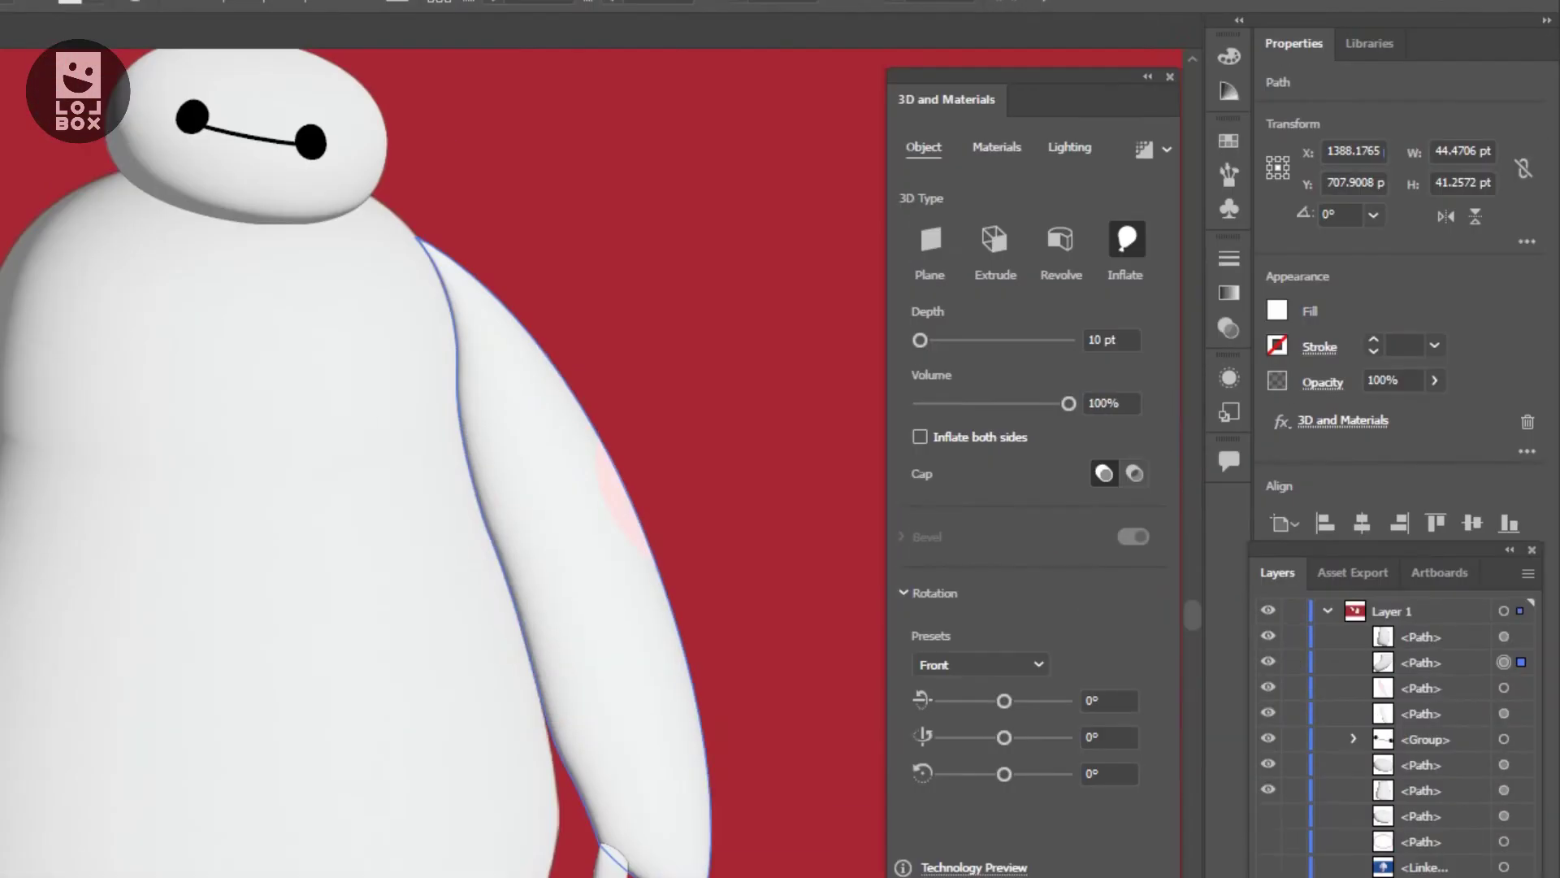
{"action": "left_click", "coordinate": [1070, 206]}
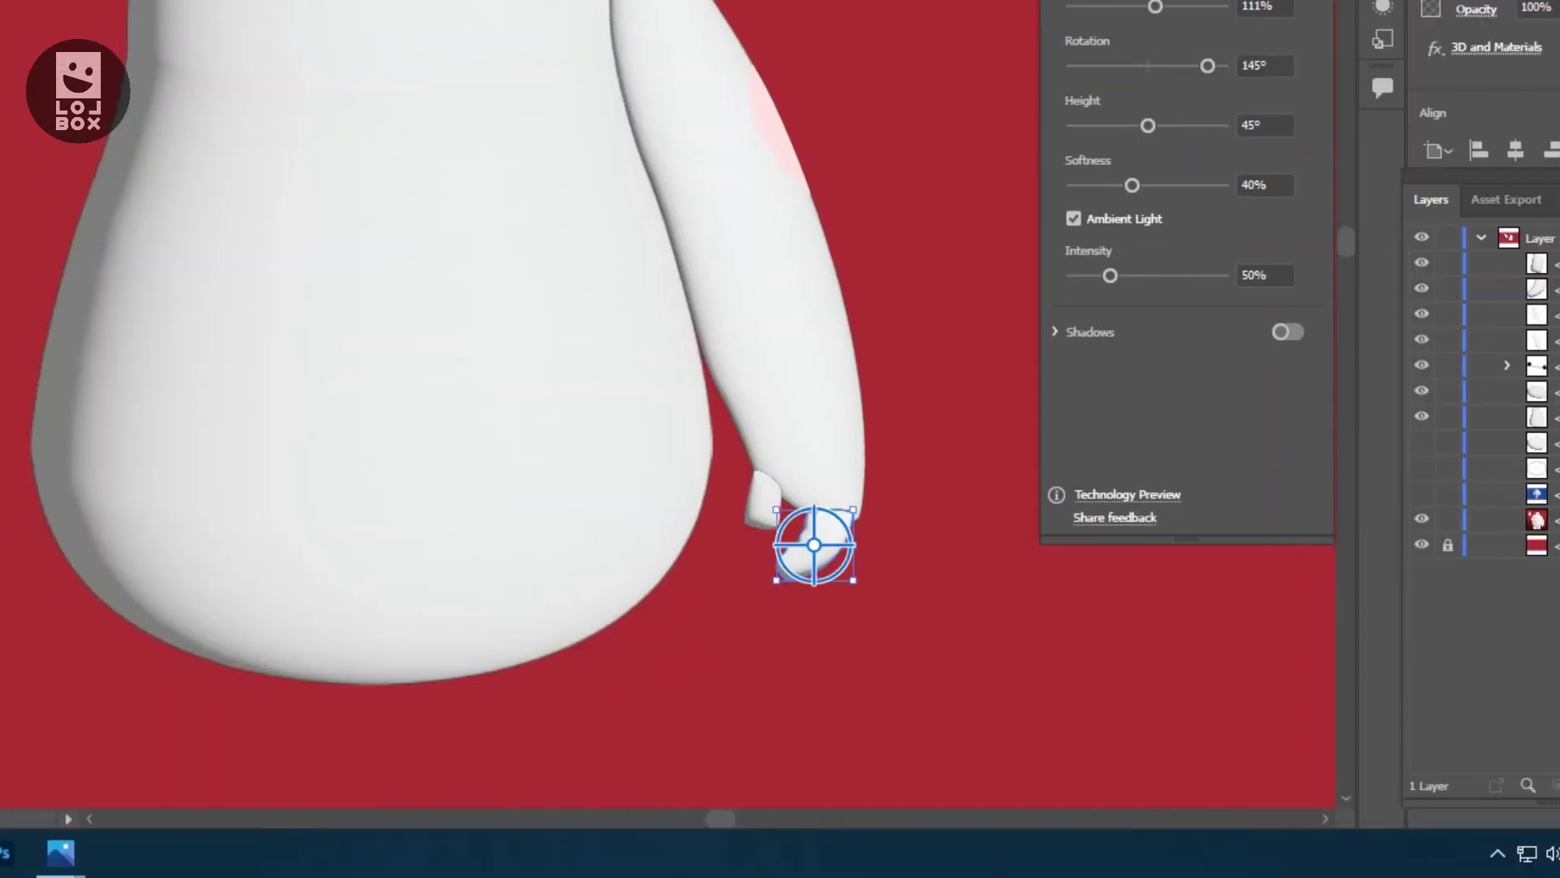
{"action": "type", "text": "1"}
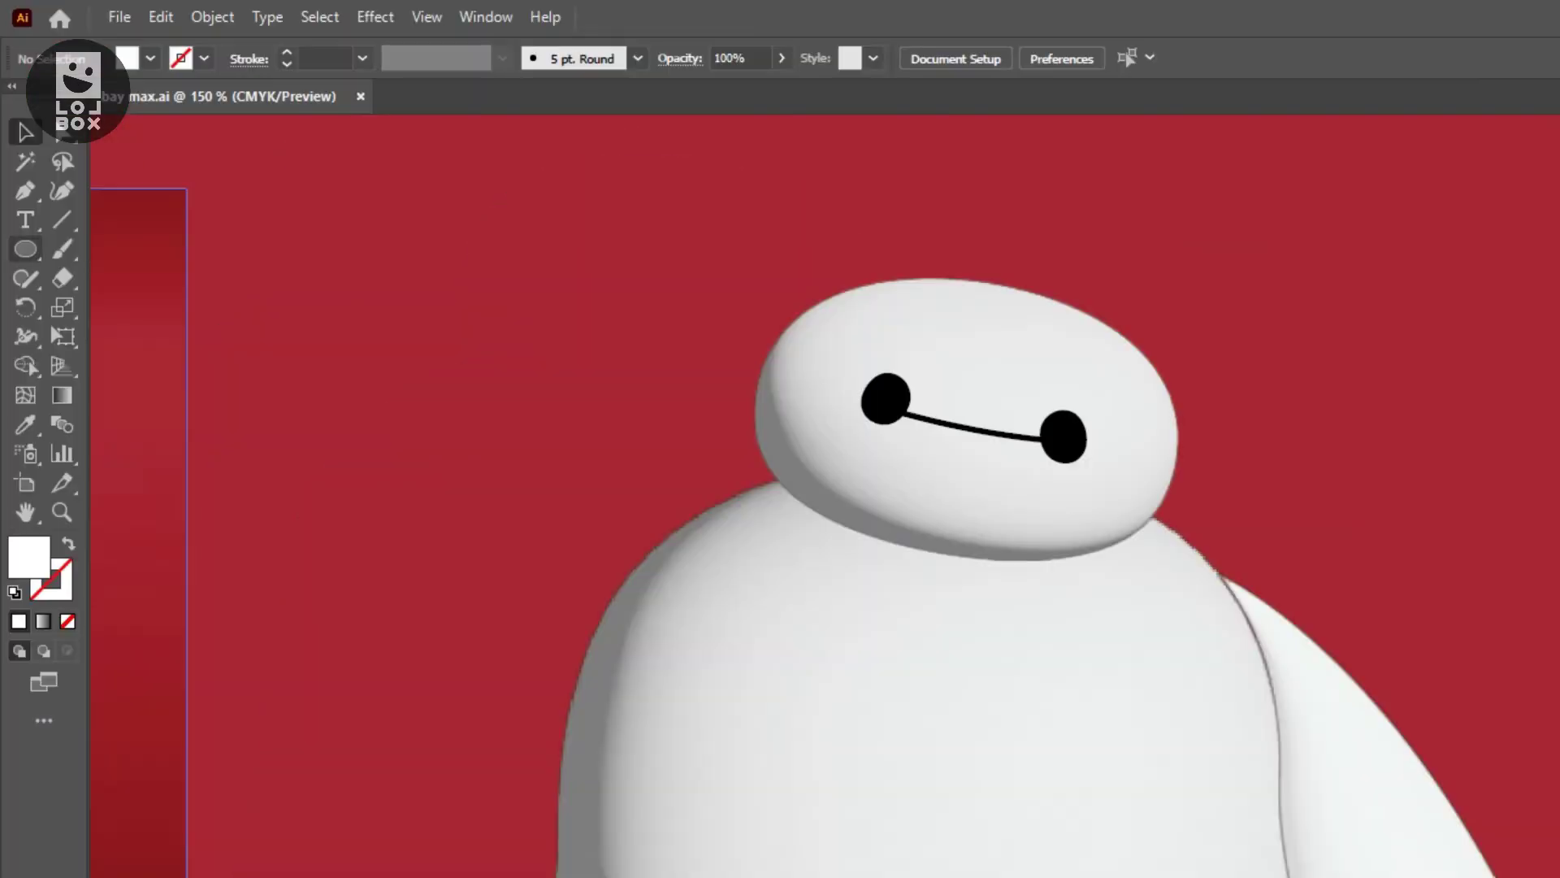
Draw a white circle beside the head and check the reference's chest emblem
{"action": "left_click_drag", "start_coordinate": [631, 317], "coordinate": [781, 466]}
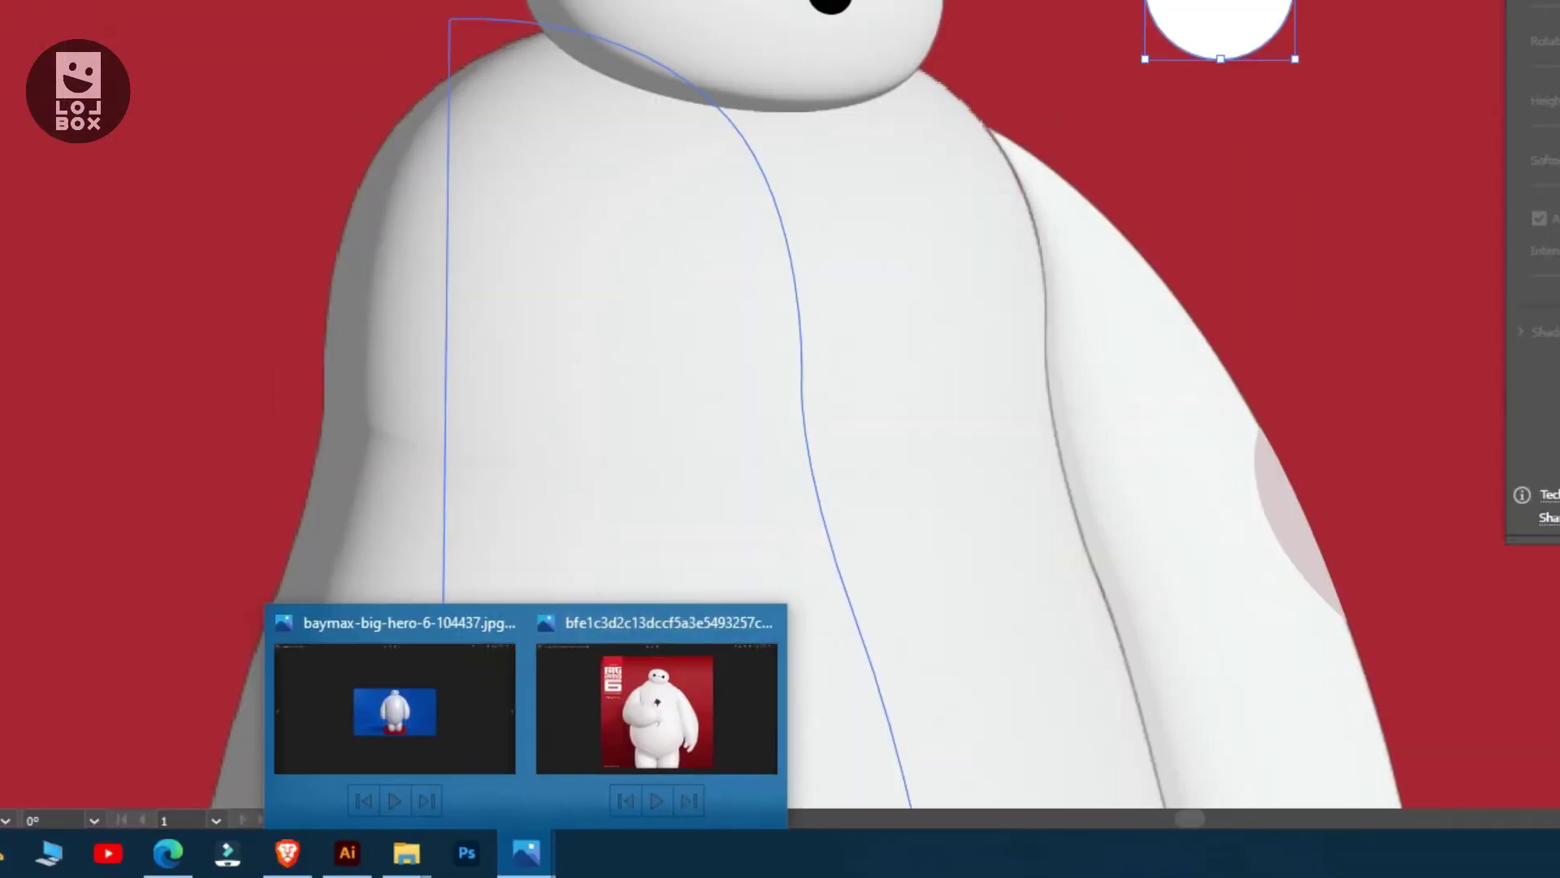
{"action": "left_click", "coordinate": [655, 714]}
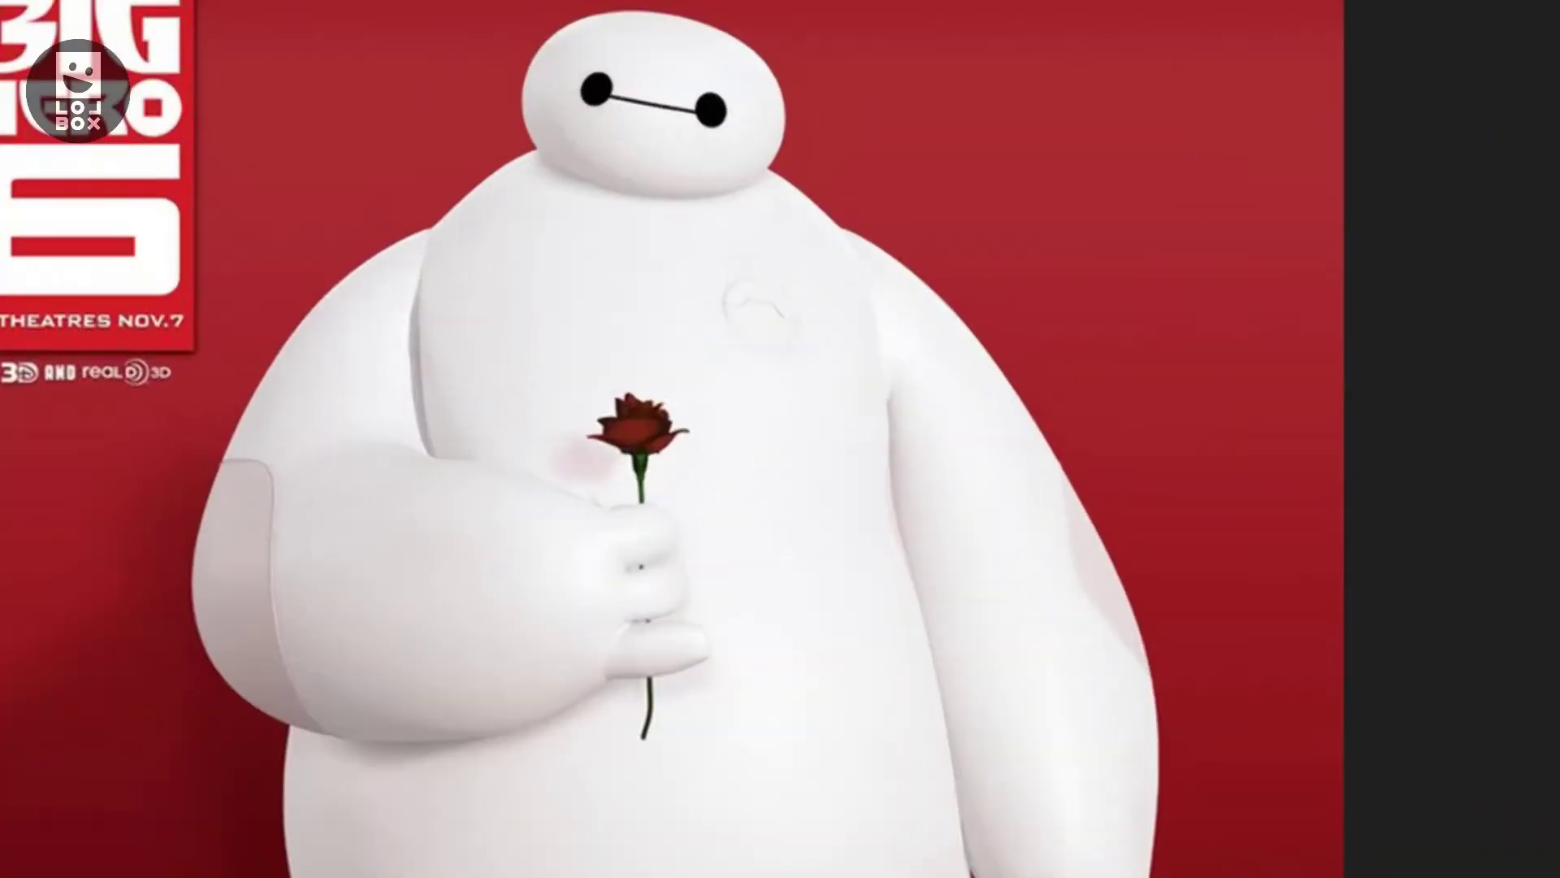
{"action": "scroll", "coordinate": [1030, 154], "scroll_direction": "up", "scroll_amount": 5}
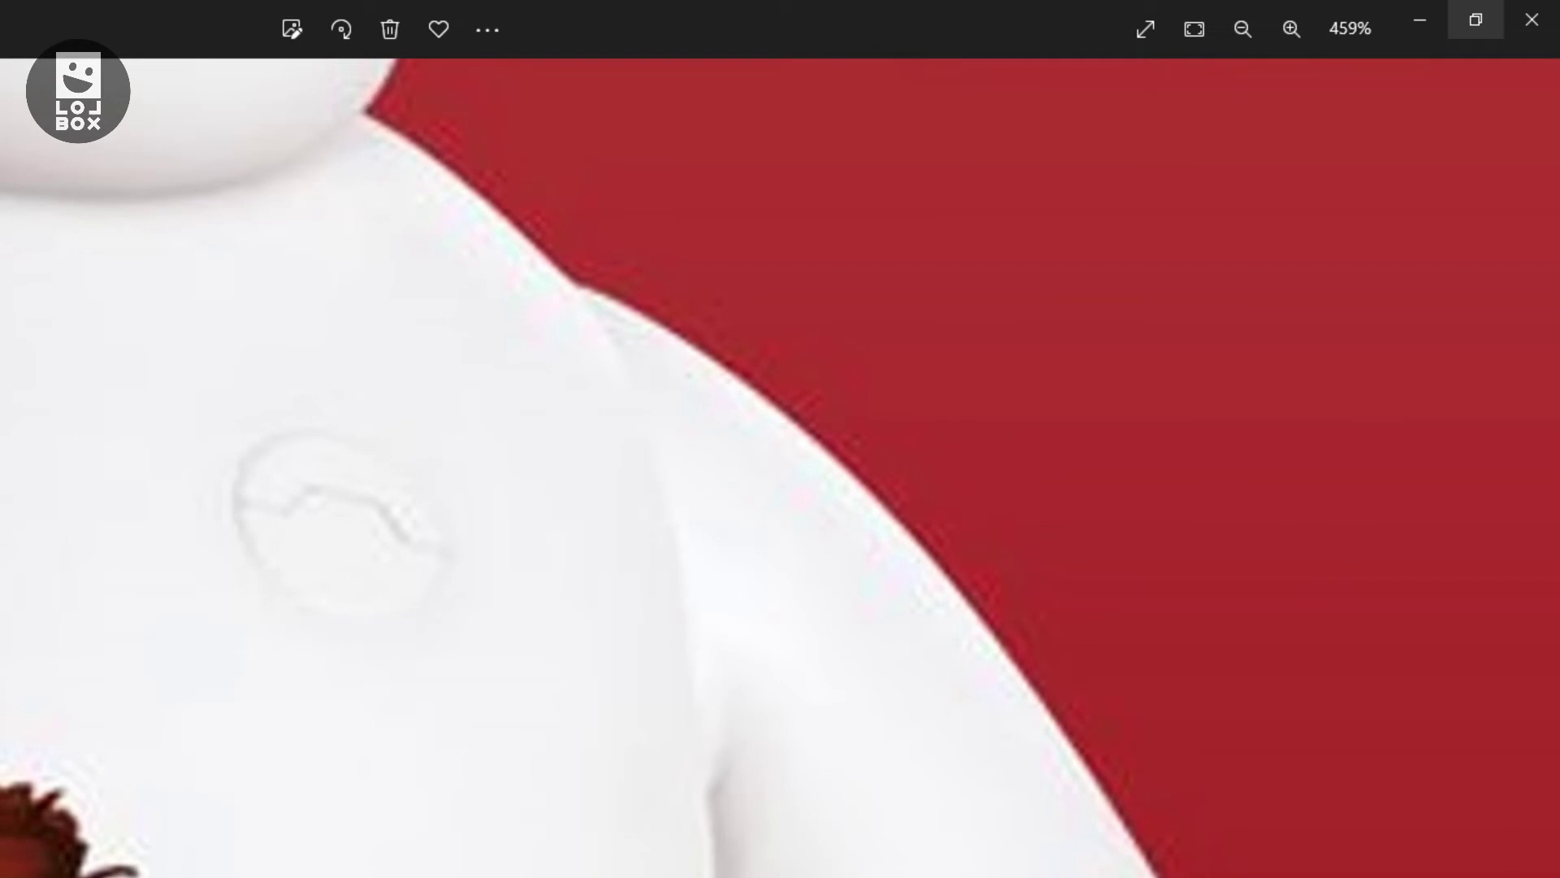
{"action": "left_click", "coordinate": [1420, 20]}
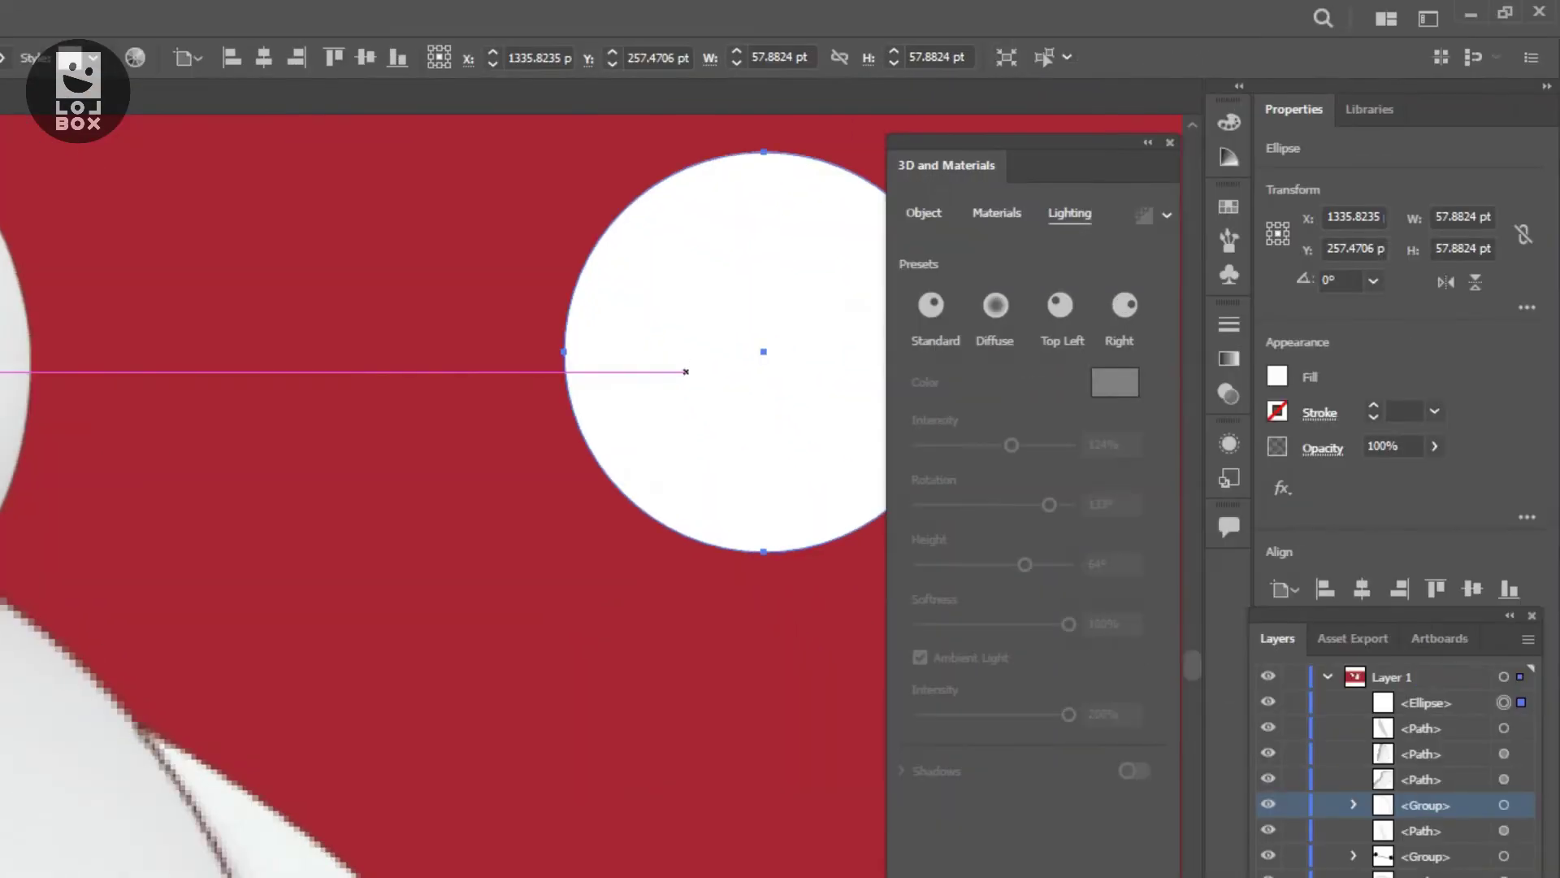
Pen-draw a stepped line with a raised step across the white circle
{"action": "left_click_drag", "start_coordinate": [683, 424], "coordinate": [780, 423]}
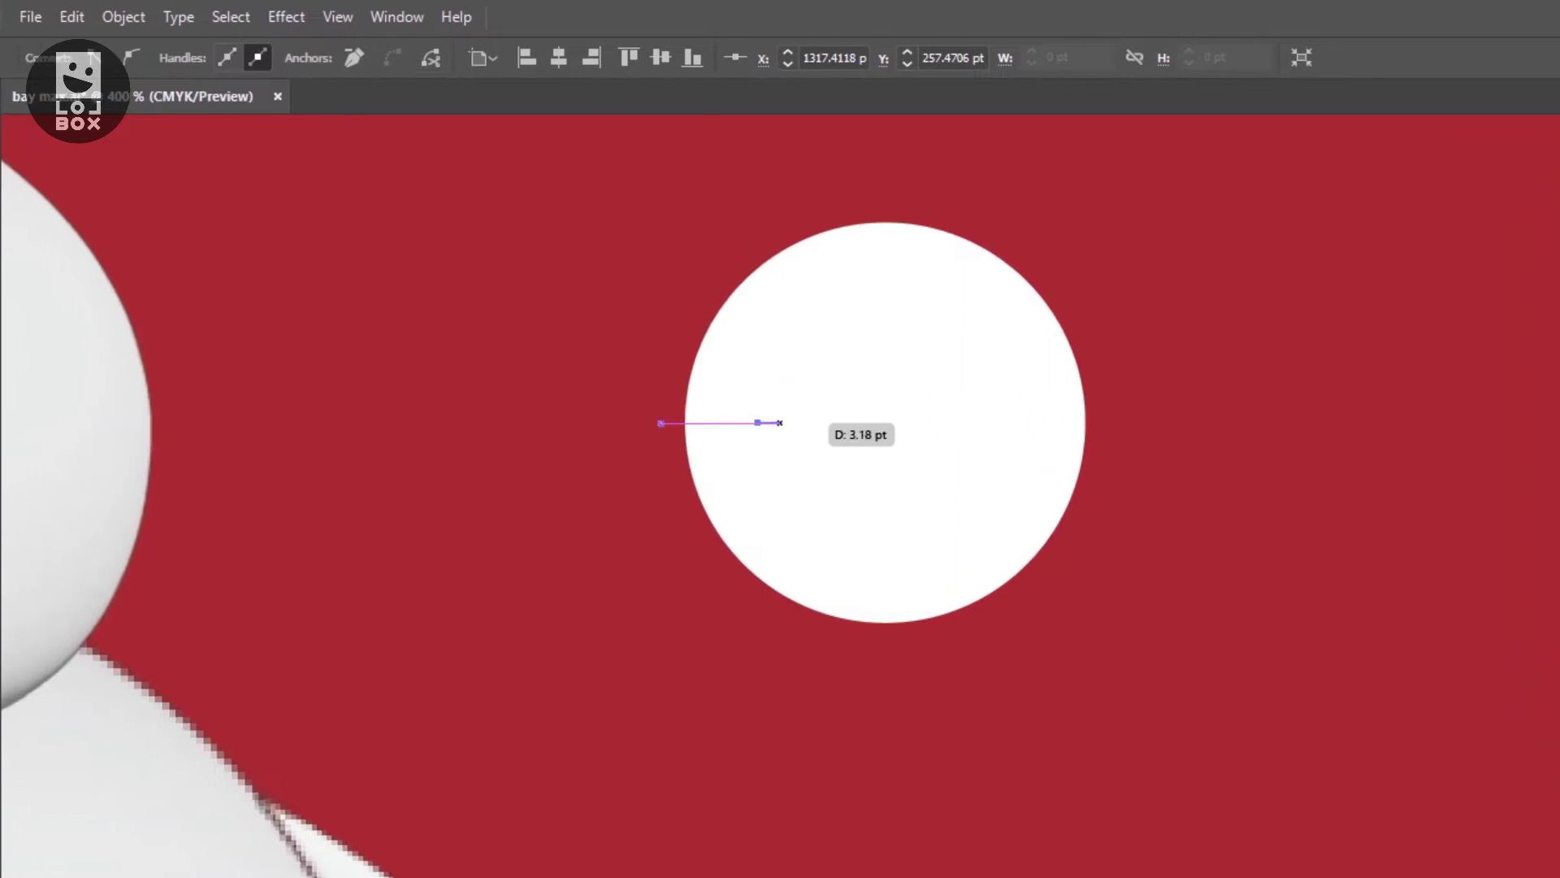
{"action": "left_click", "coordinate": [817, 365]}
{"action": "left_click", "coordinate": [943, 365]}
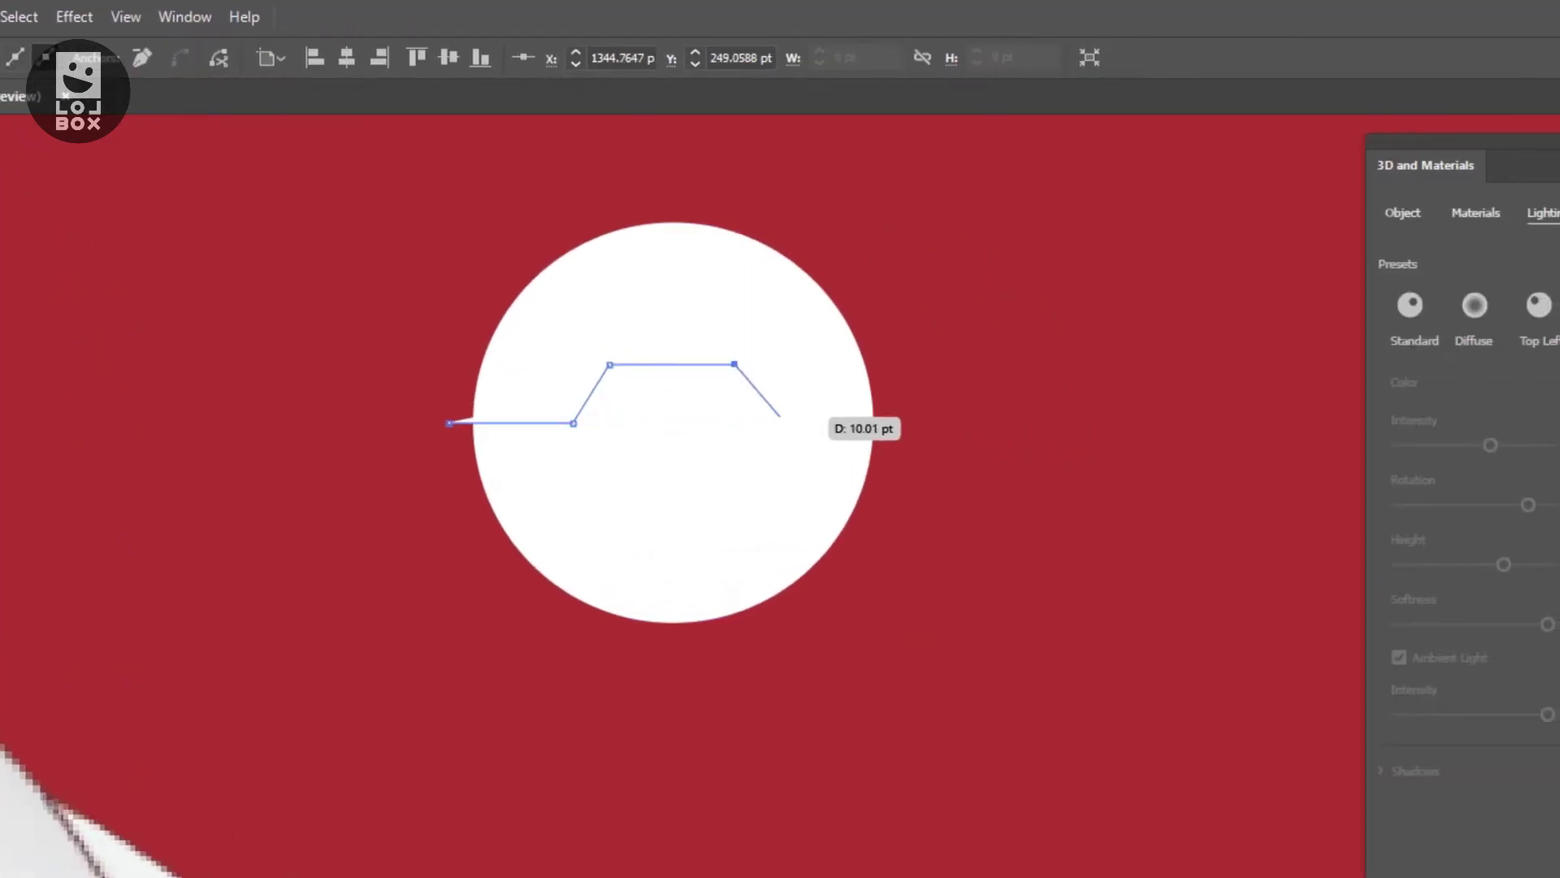
{"action": "left_click", "coordinate": [975, 416]}
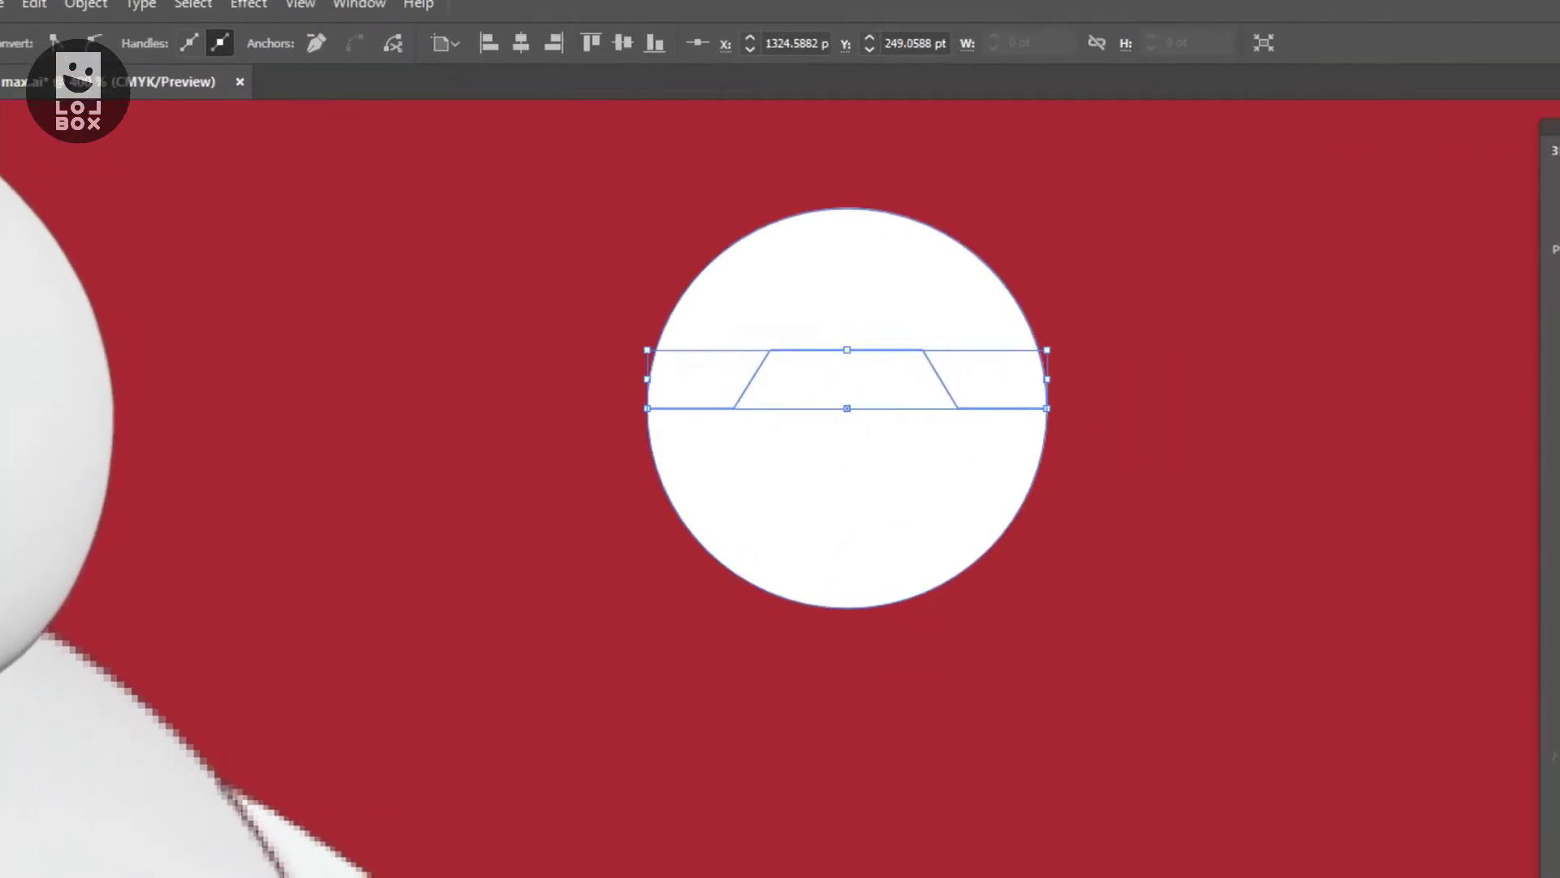
{"action": "left_click", "coordinate": [780, 402]}
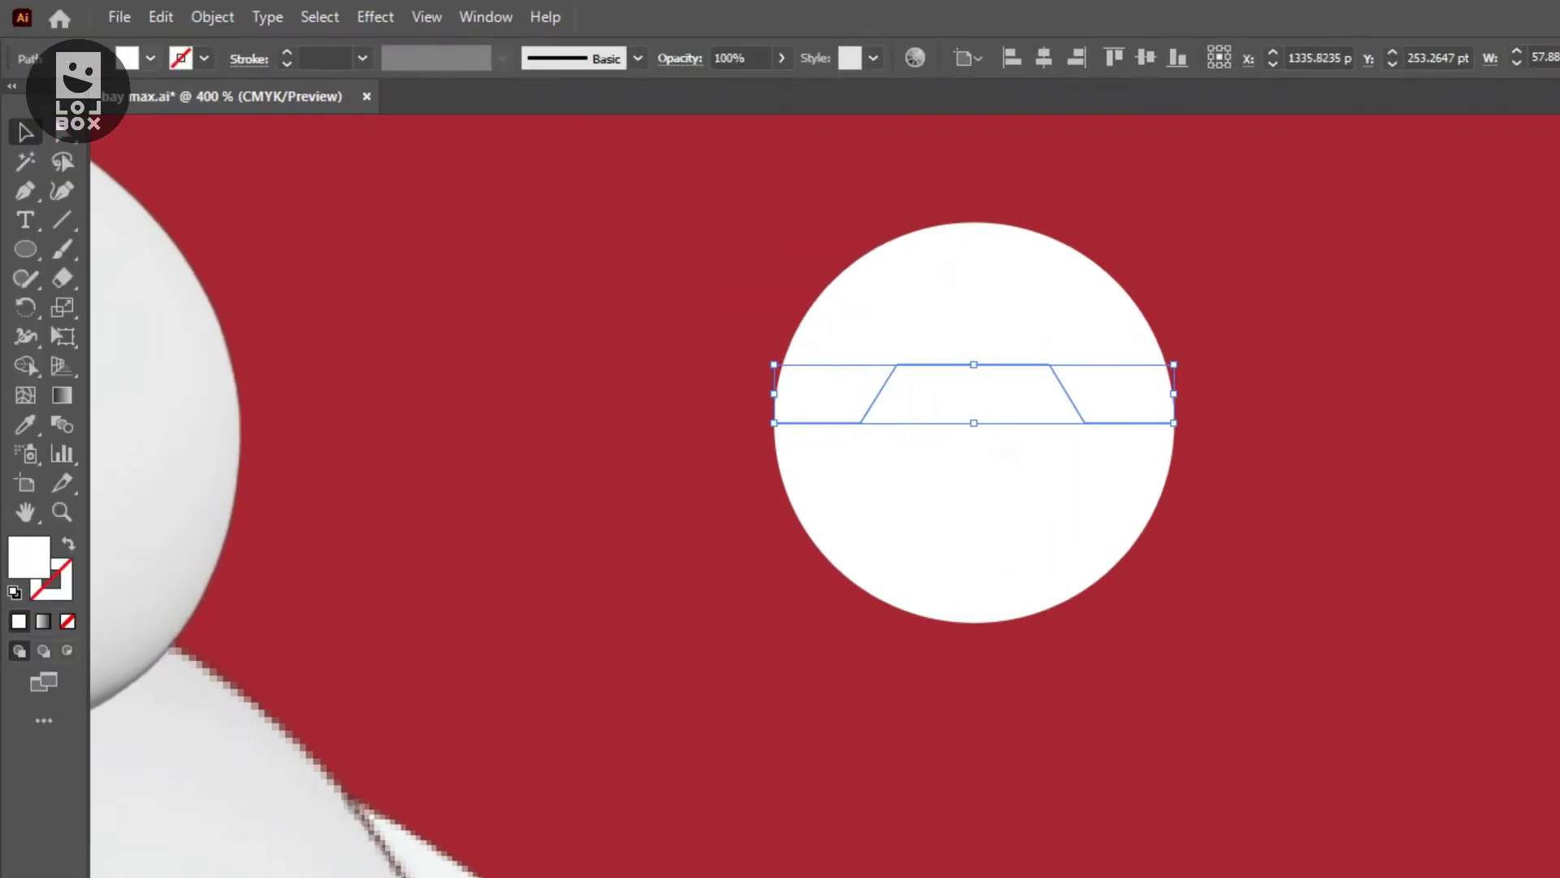
Turn the line's fill into a light grey 3 pt stroke
{"action": "key", "text": "shift+x"}
{"action": "left_click", "coordinate": [203, 58]}
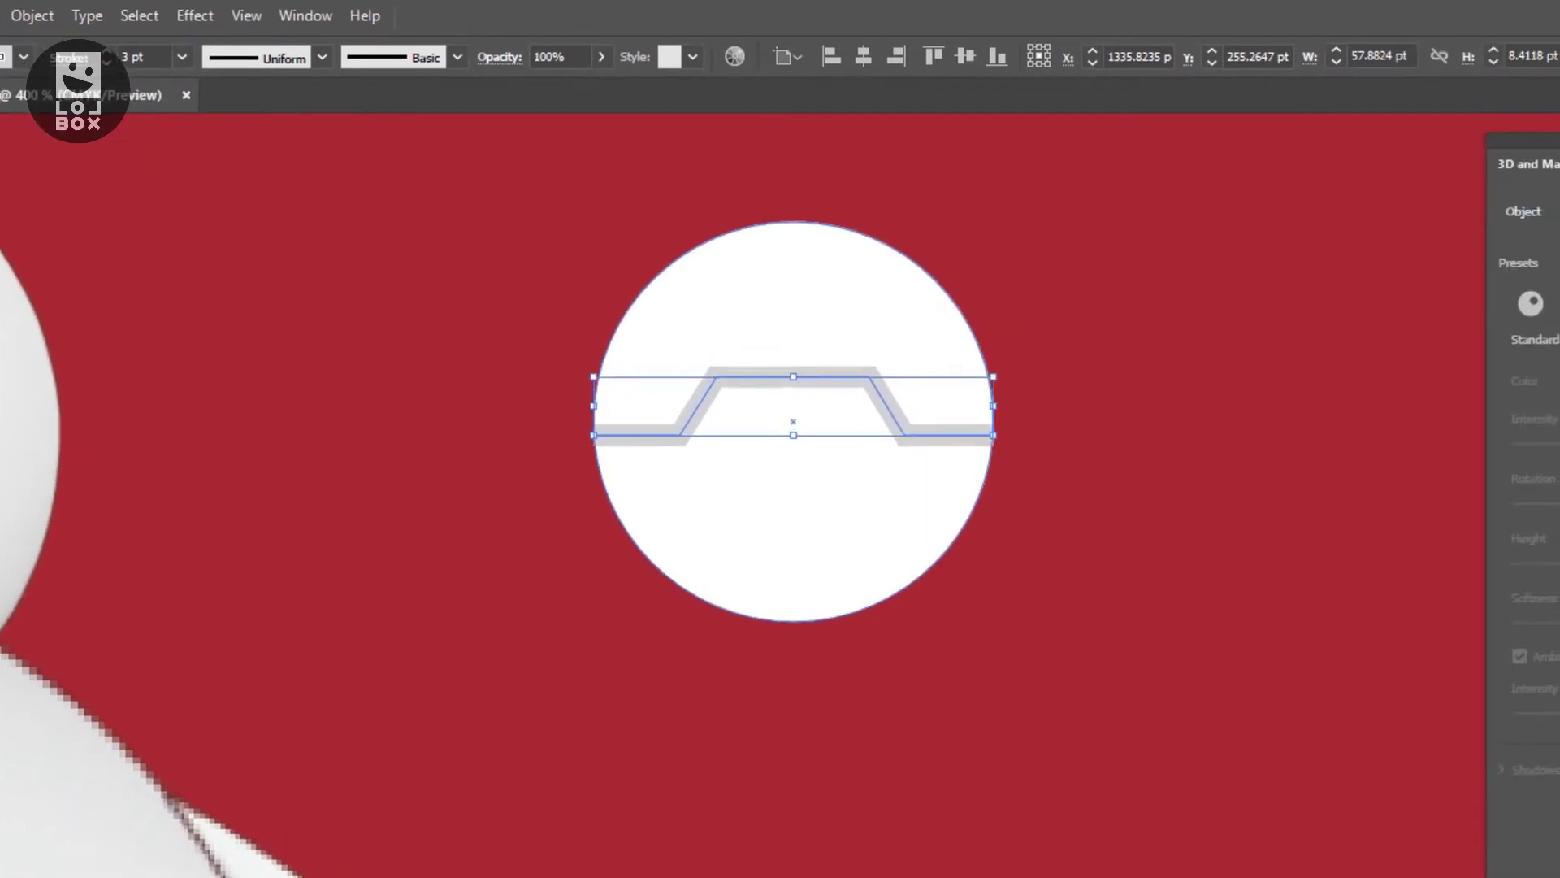
{"action": "right_click", "coordinate": [820, 243]}
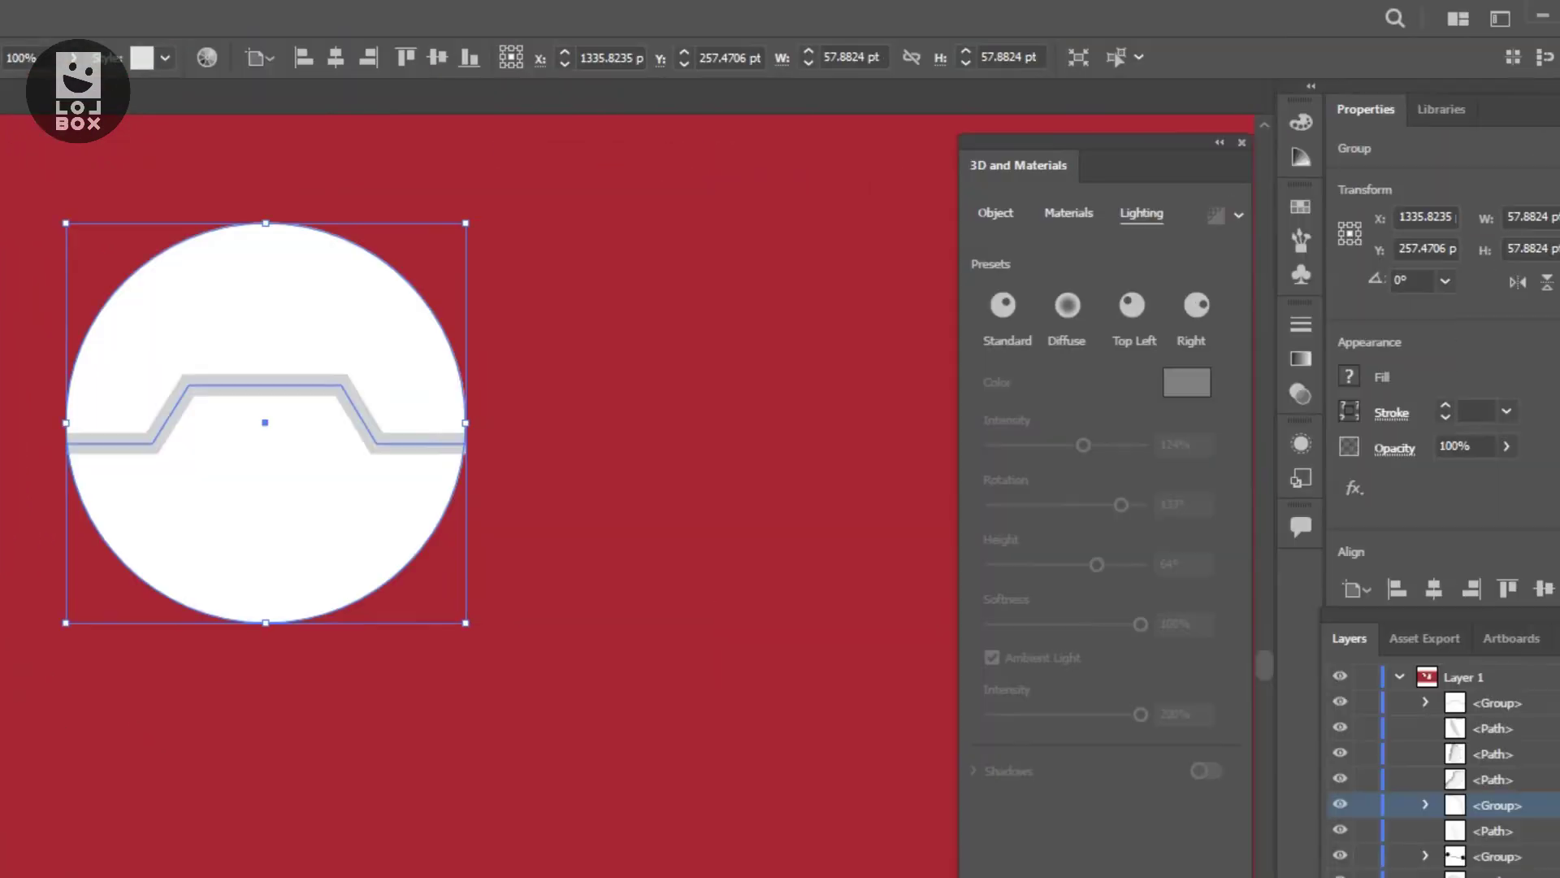
Group line and circle, inflate at 14% volume, move onto the upper chest, tilt with 13
{"action": "left_click", "coordinate": [994, 304]}
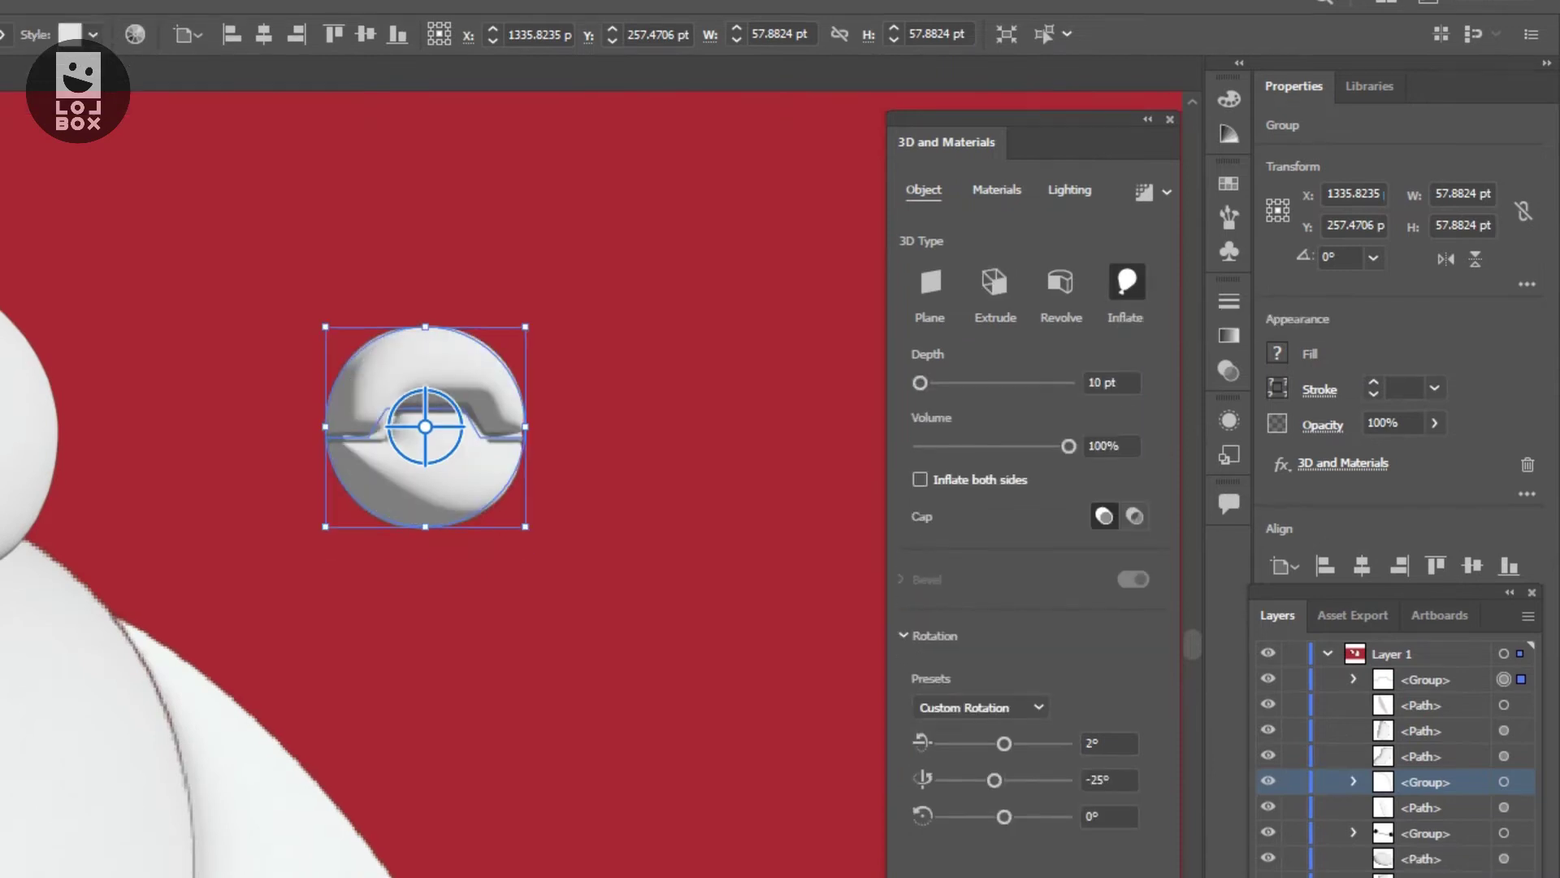
{"action": "mouse_move", "coordinate": [1068, 468]}
{"action": "left_mouse_down"}
{"action": "mouse_move", "coordinate": [918, 469]}
{"action": "mouse_move", "coordinate": [951, 451]}
{"action": "left_mouse_up"}
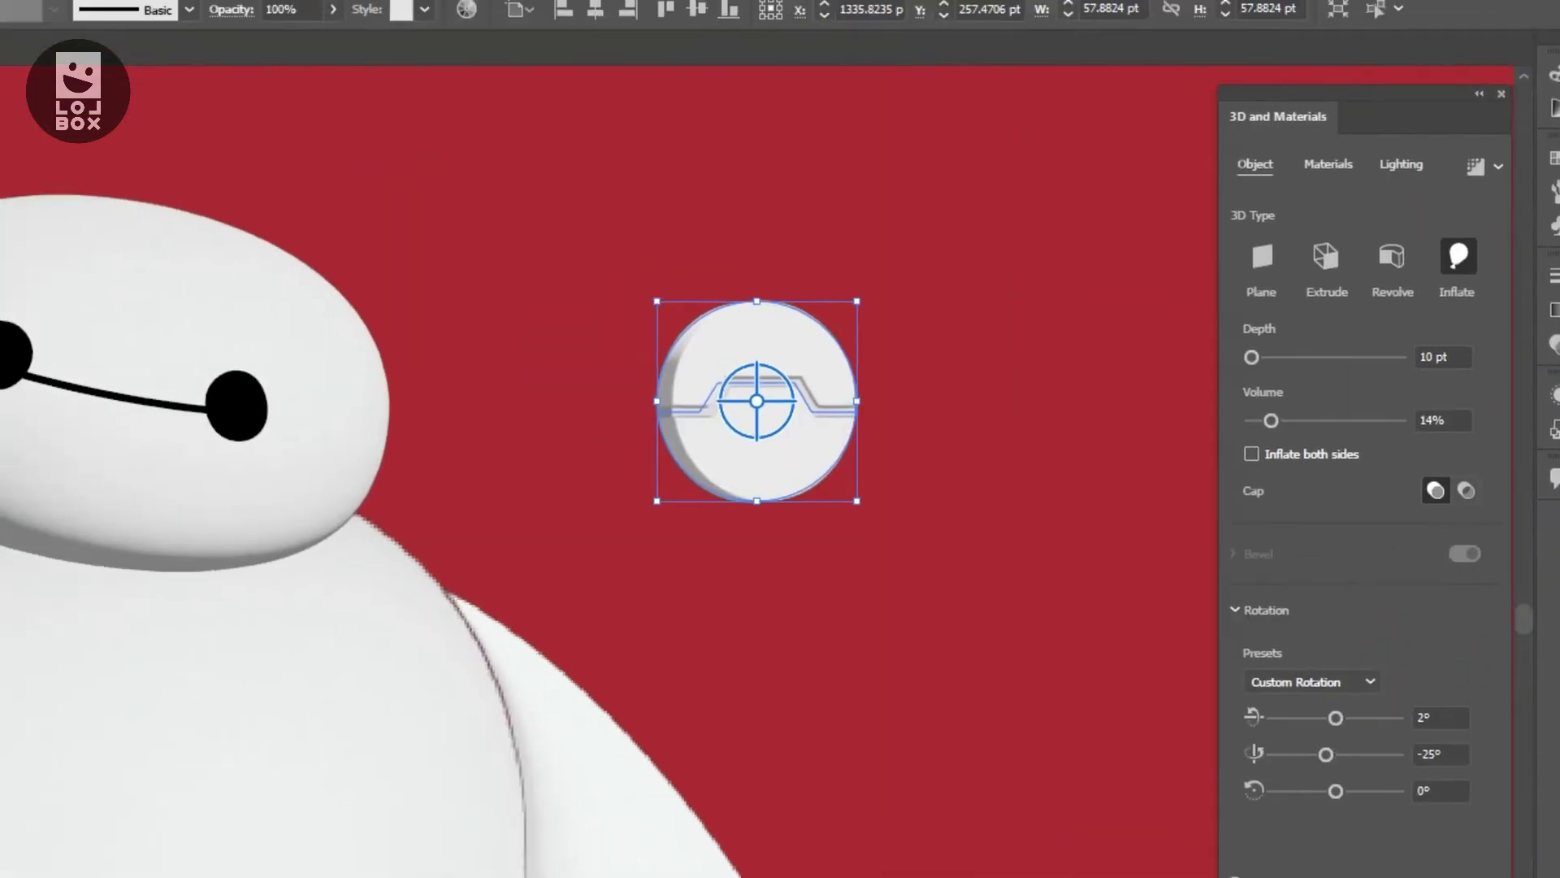
{"action": "mouse_move", "coordinate": [425, 344]}
{"action": "left_mouse_down"}
{"action": "mouse_move", "coordinate": [836, 447]}
{"action": "mouse_move", "coordinate": [715, 512]}
{"action": "left_mouse_up"}
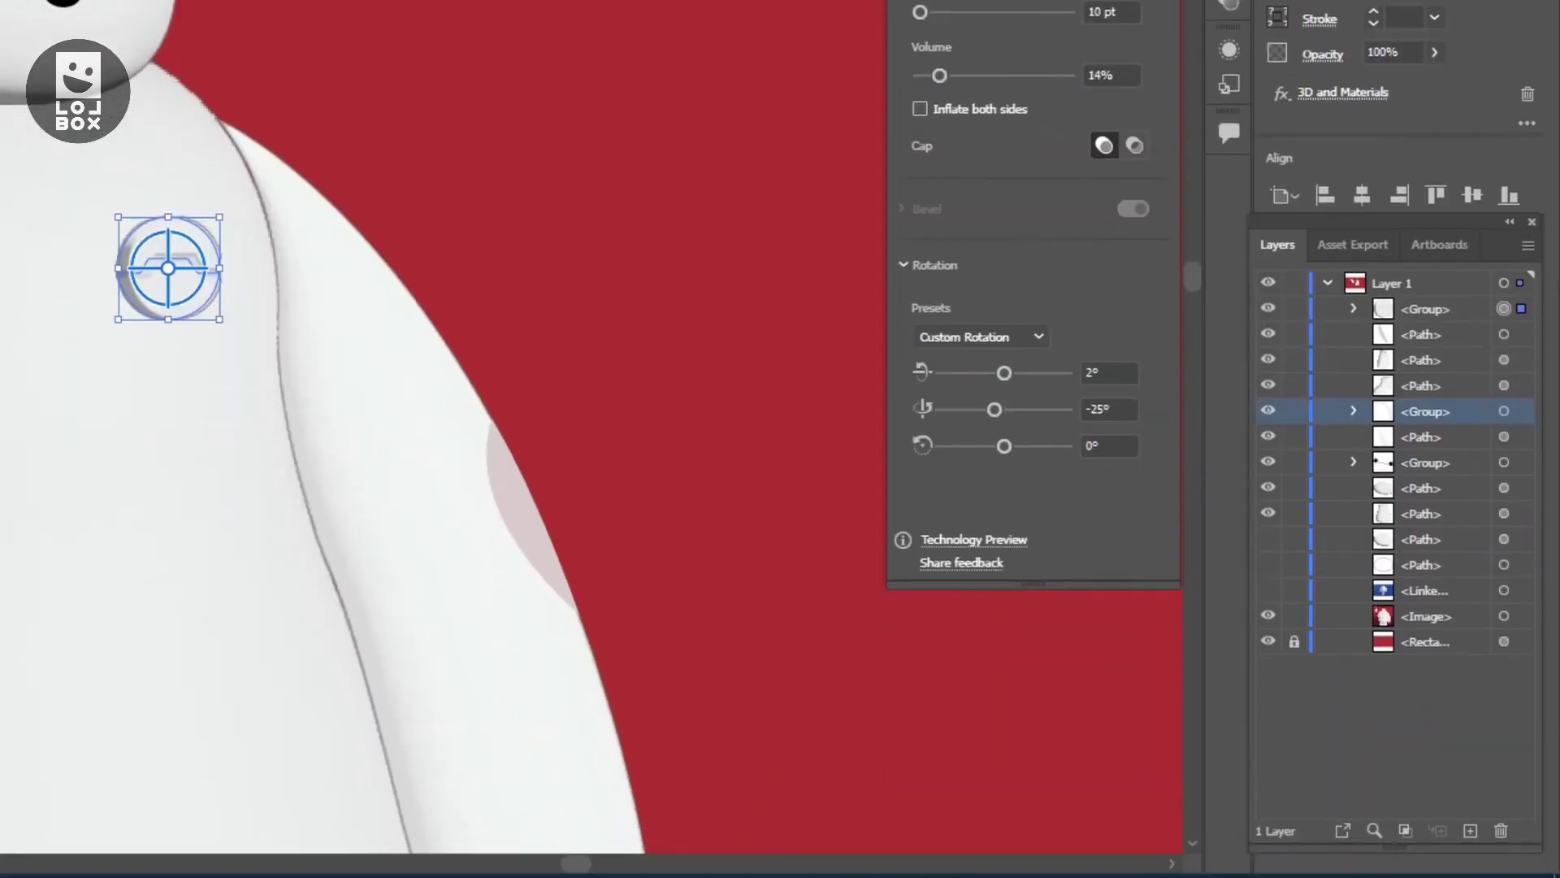
{"action": "type", "text": "13"}
{"action": "key", "text": "Return"}
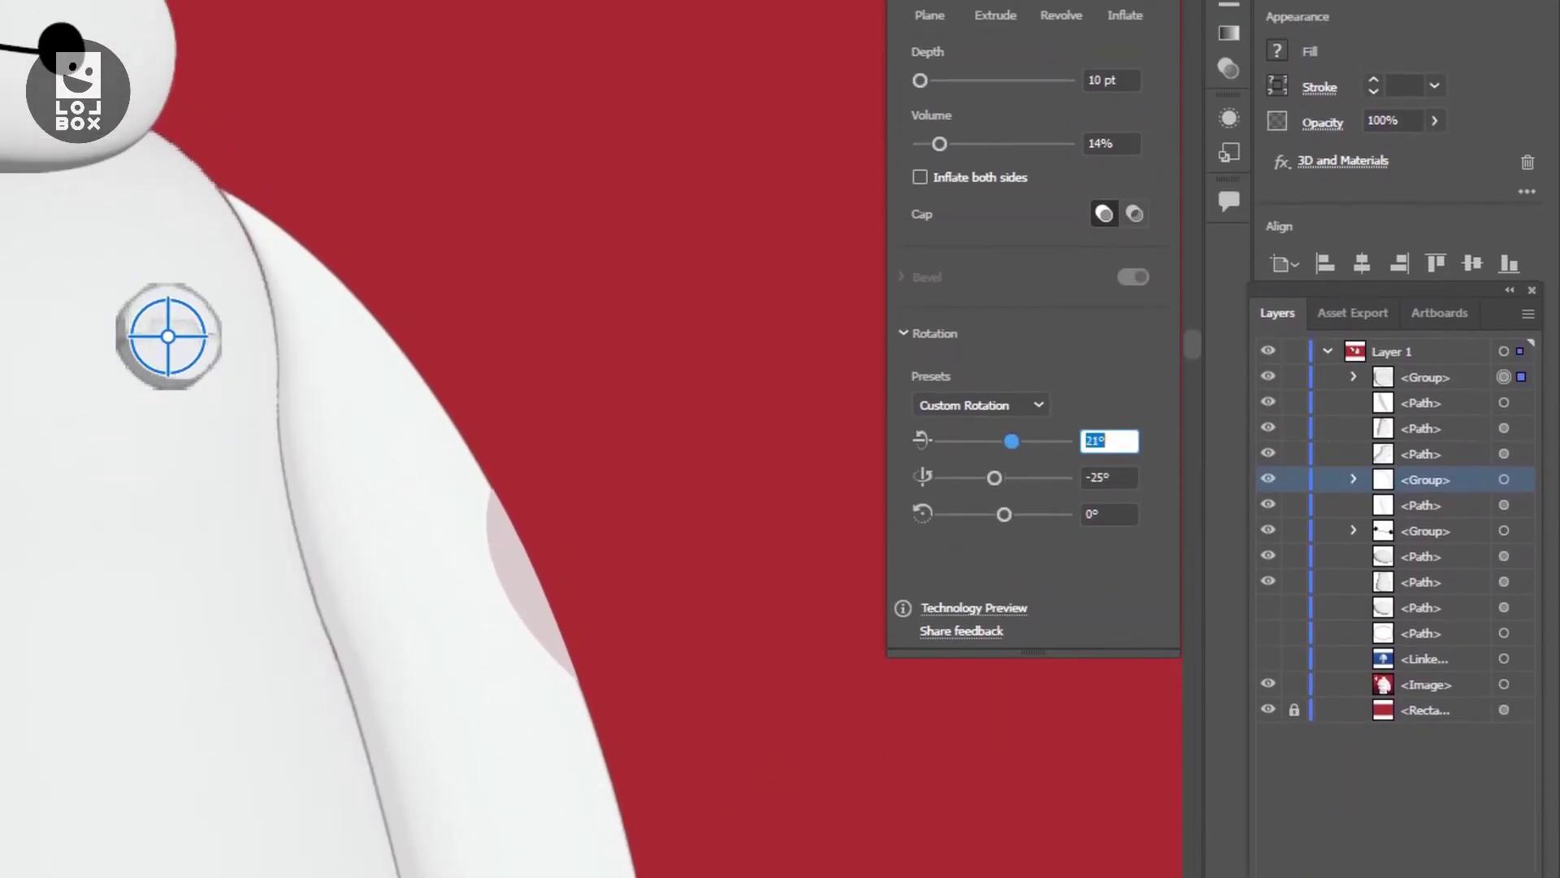
{"action": "key", "text": "Tab"}
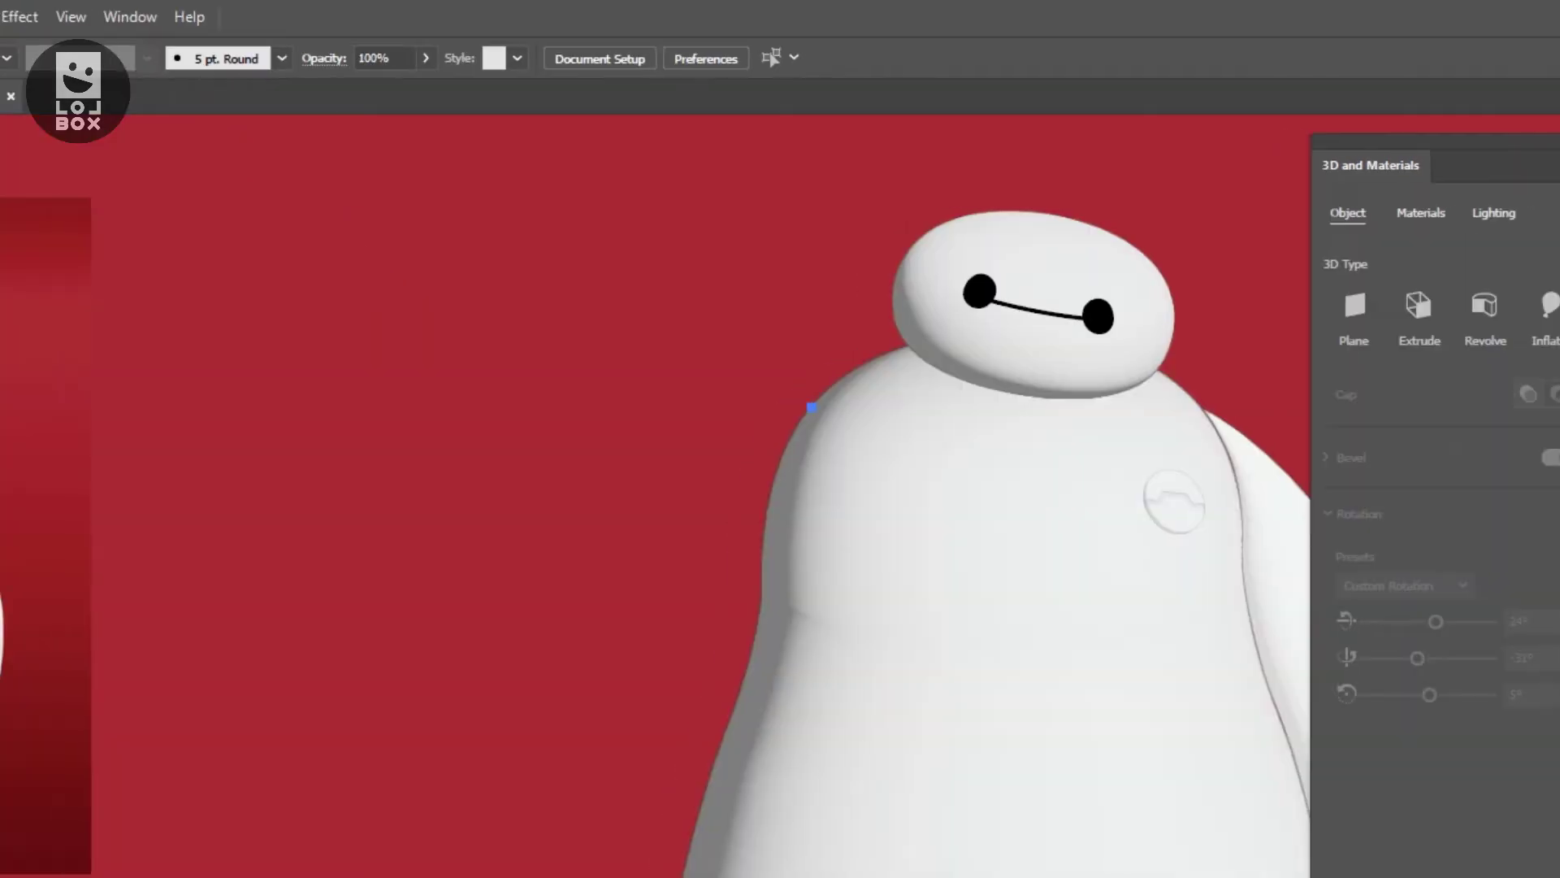
Pen-draw the front arm outline from the shoulder across the body to the hand edge
{"action": "left_click", "coordinate": [600, 418]}
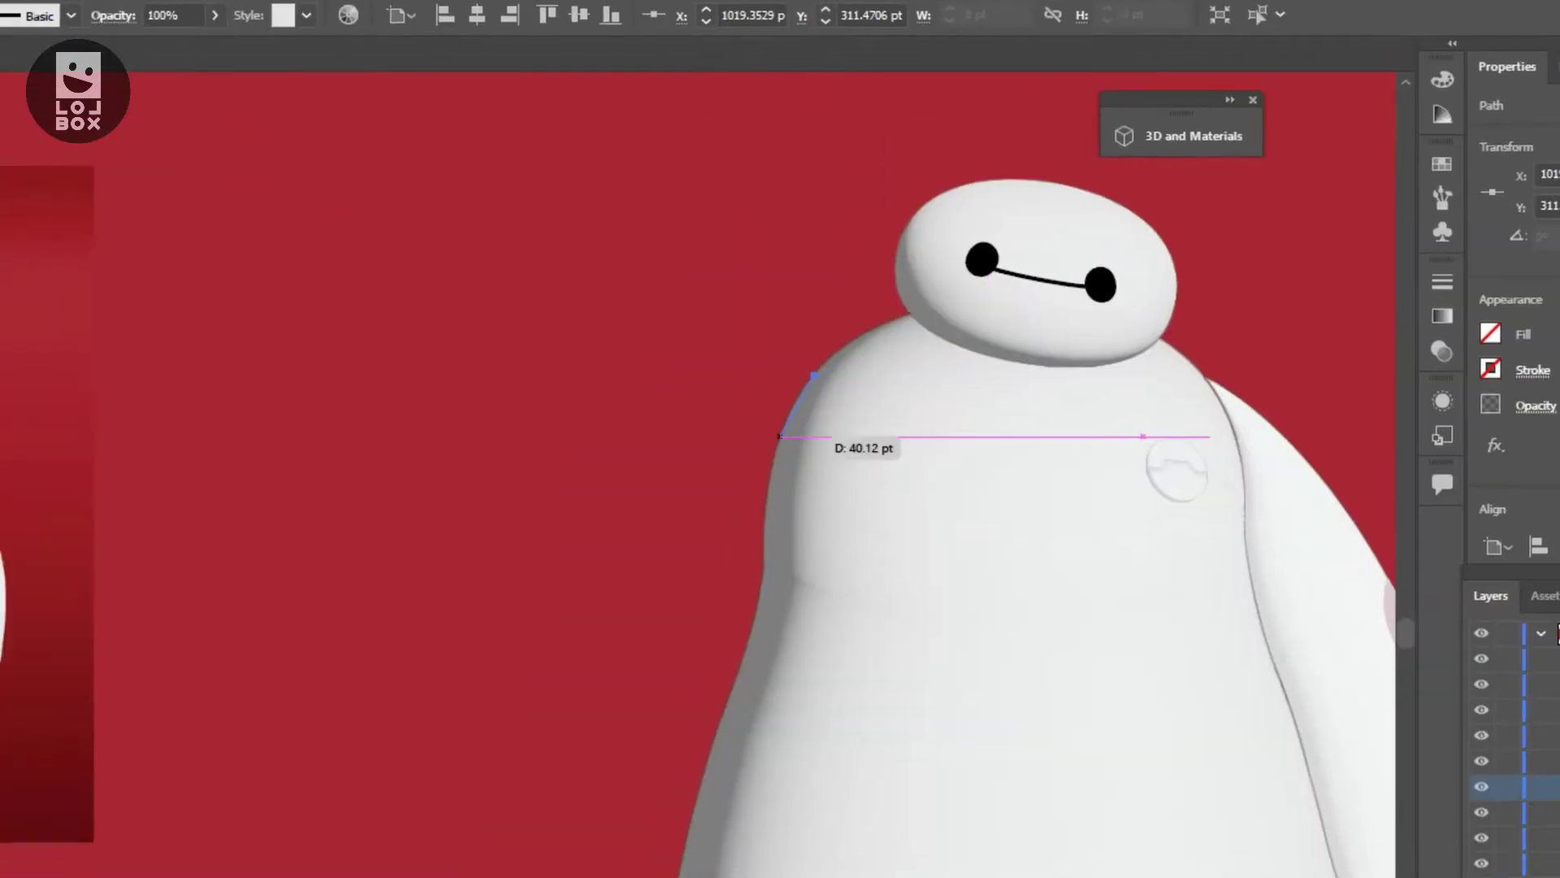
{"action": "left_click", "coordinate": [780, 437]}
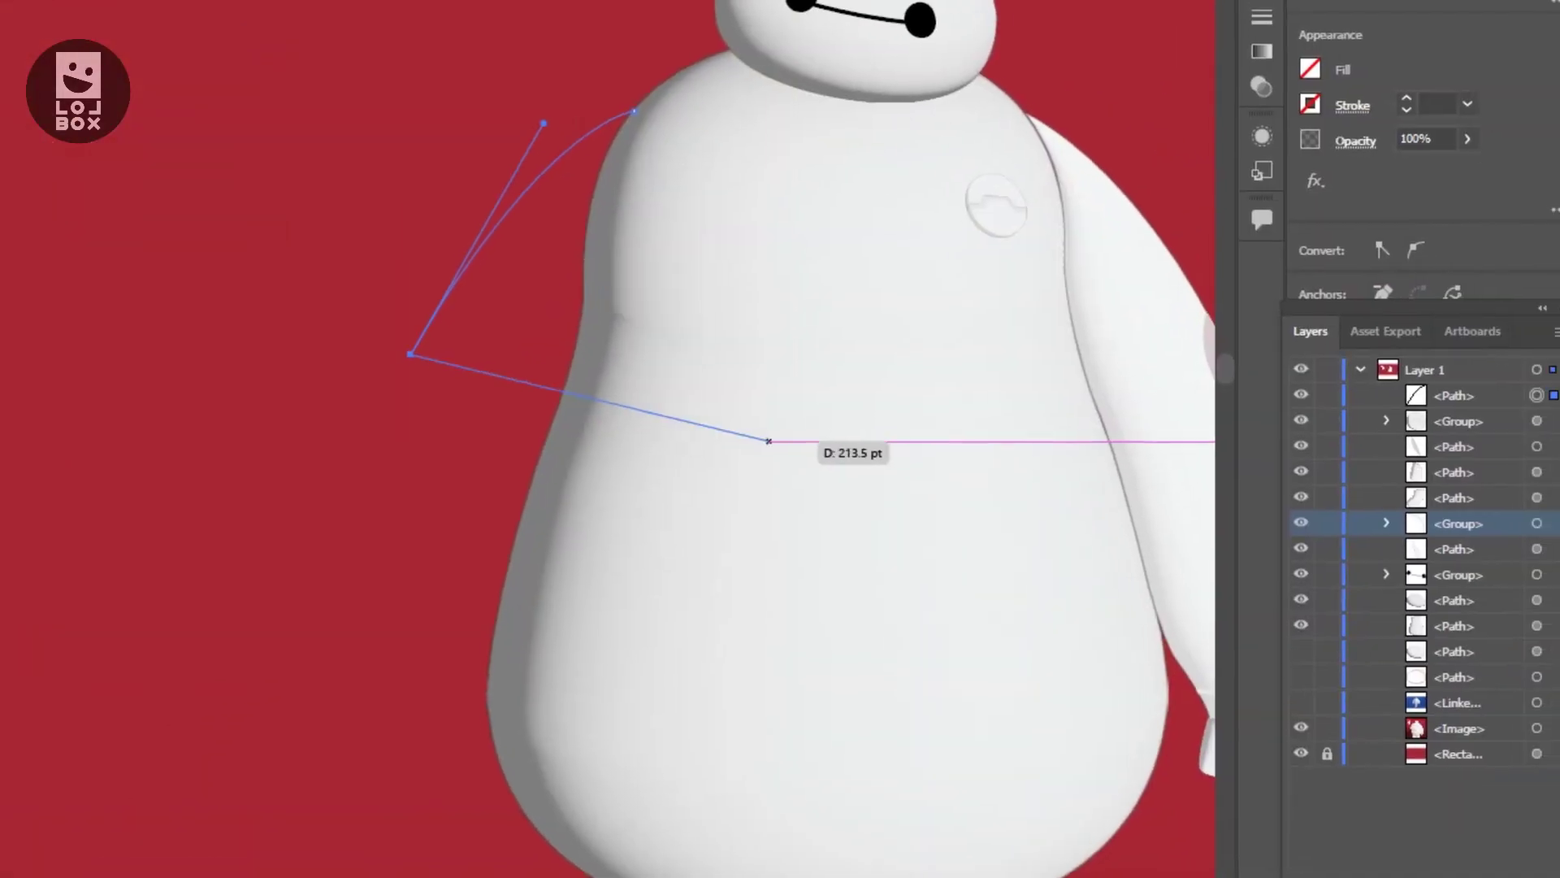
{"action": "left_click_drag", "start_coordinate": [778, 439], "coordinate": [1163, 393]}
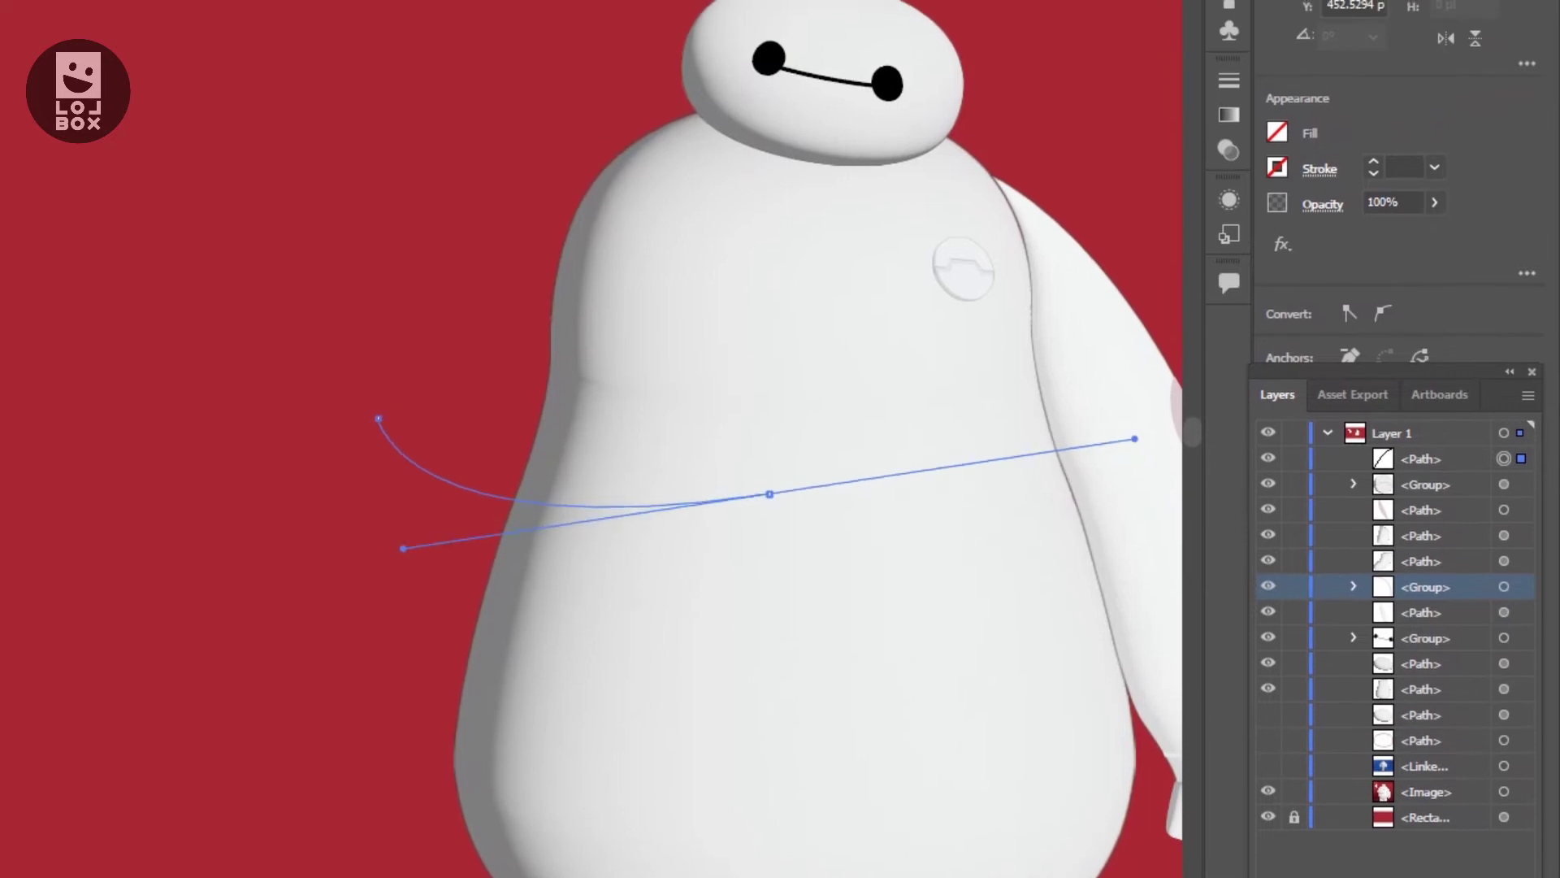
{"action": "left_click", "coordinate": [771, 453]}
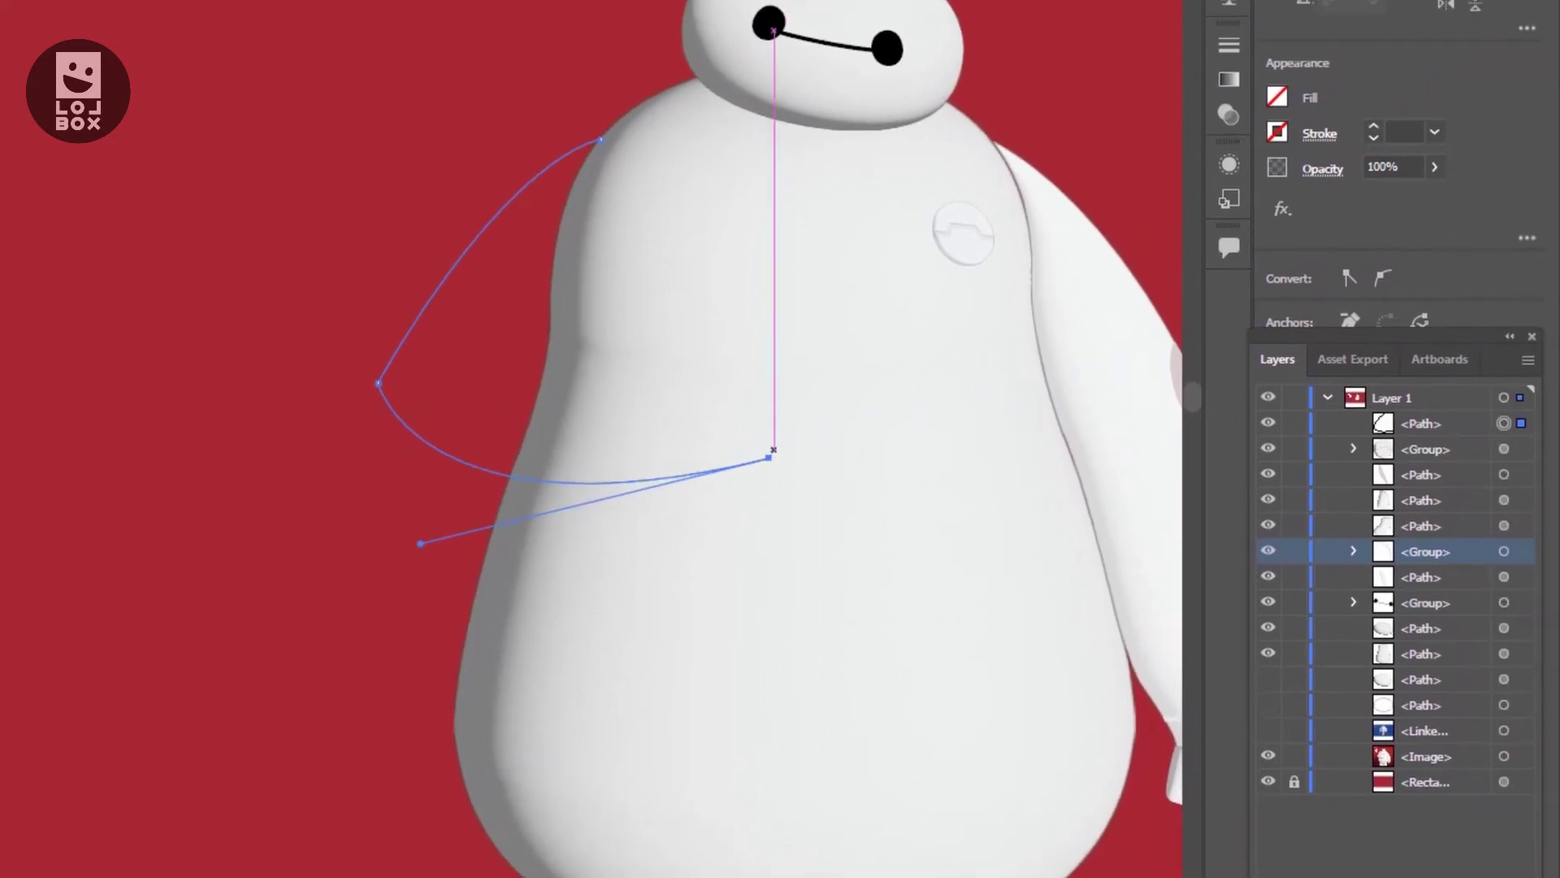
{"action": "left_click", "coordinate": [771, 444]}
{"action": "left_click", "coordinate": [793, 424]}
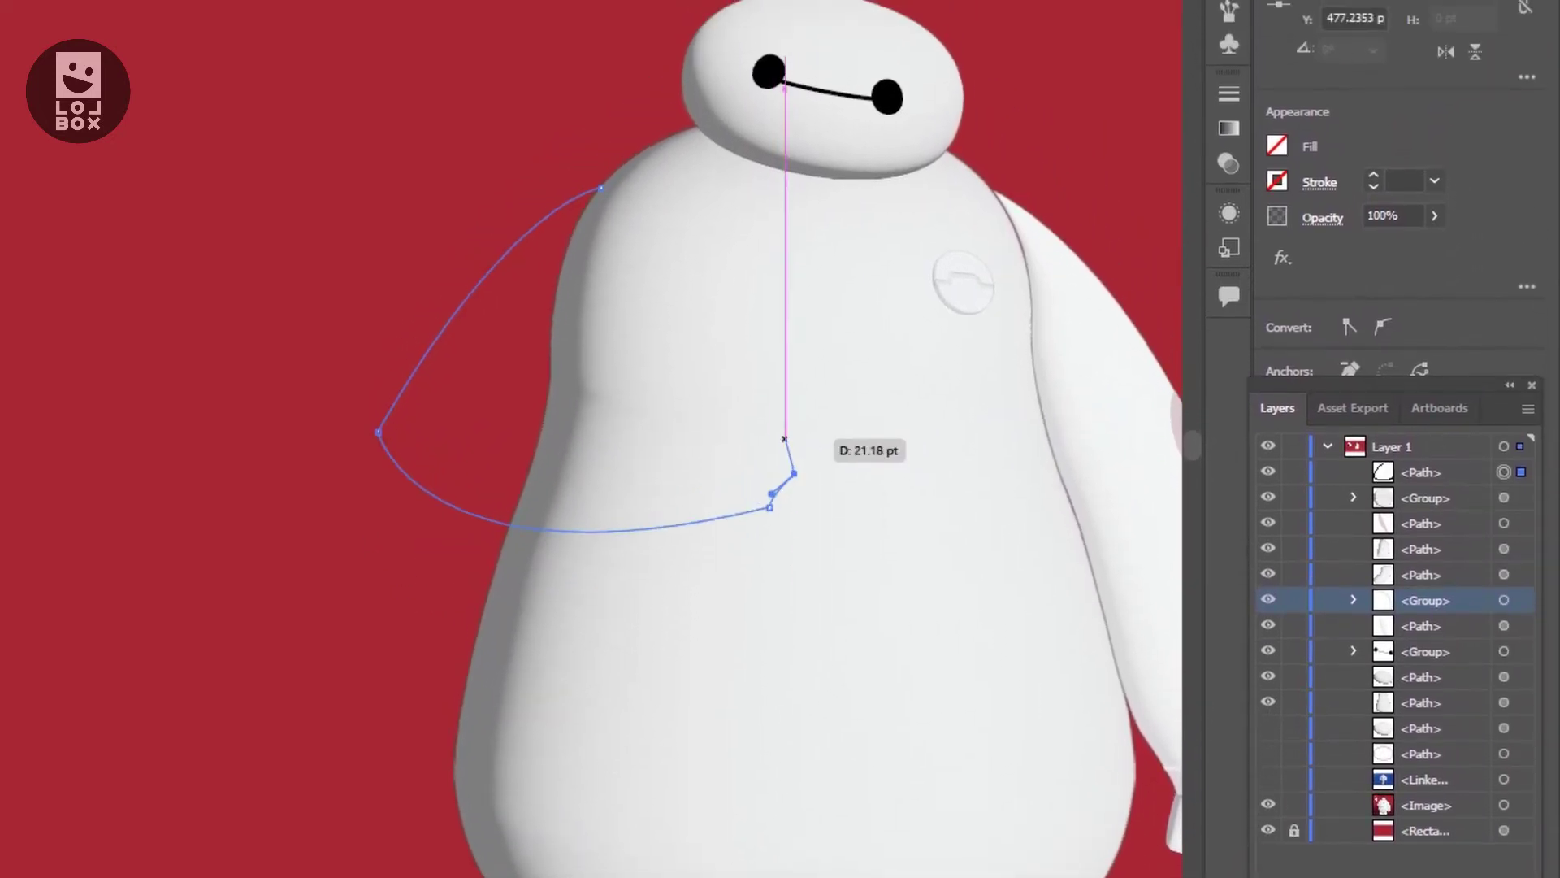
{"action": "left_click_drag", "start_coordinate": [784, 439], "coordinate": [752, 409]}
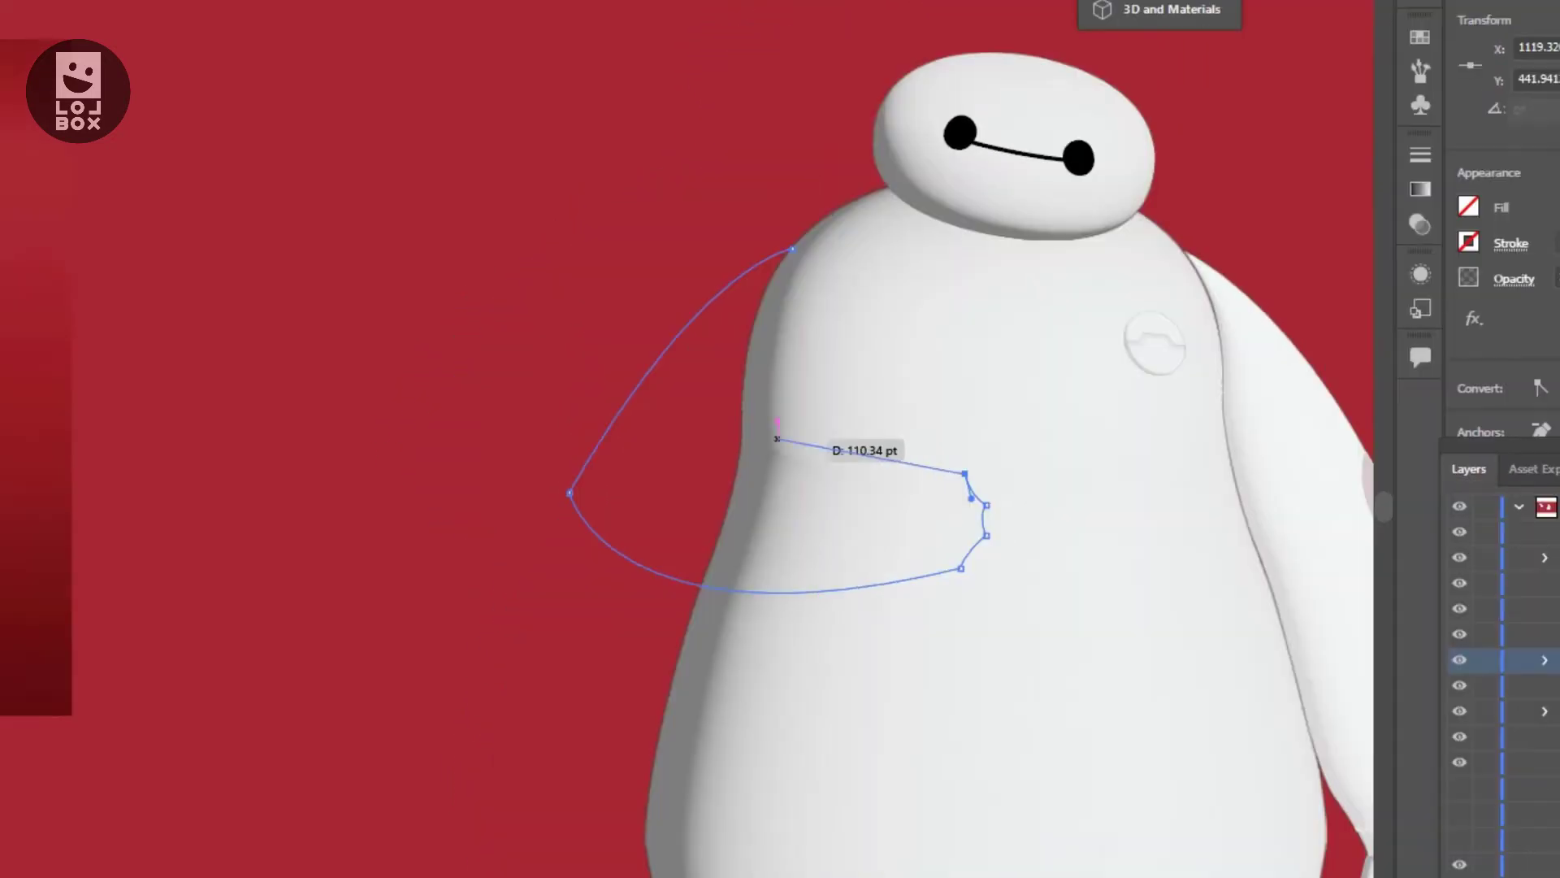
Finish the arm outline with curved points, round its left corner, and close the shape
{"action": "left_click_drag", "start_coordinate": [631, 406], "coordinate": [562, 410]}
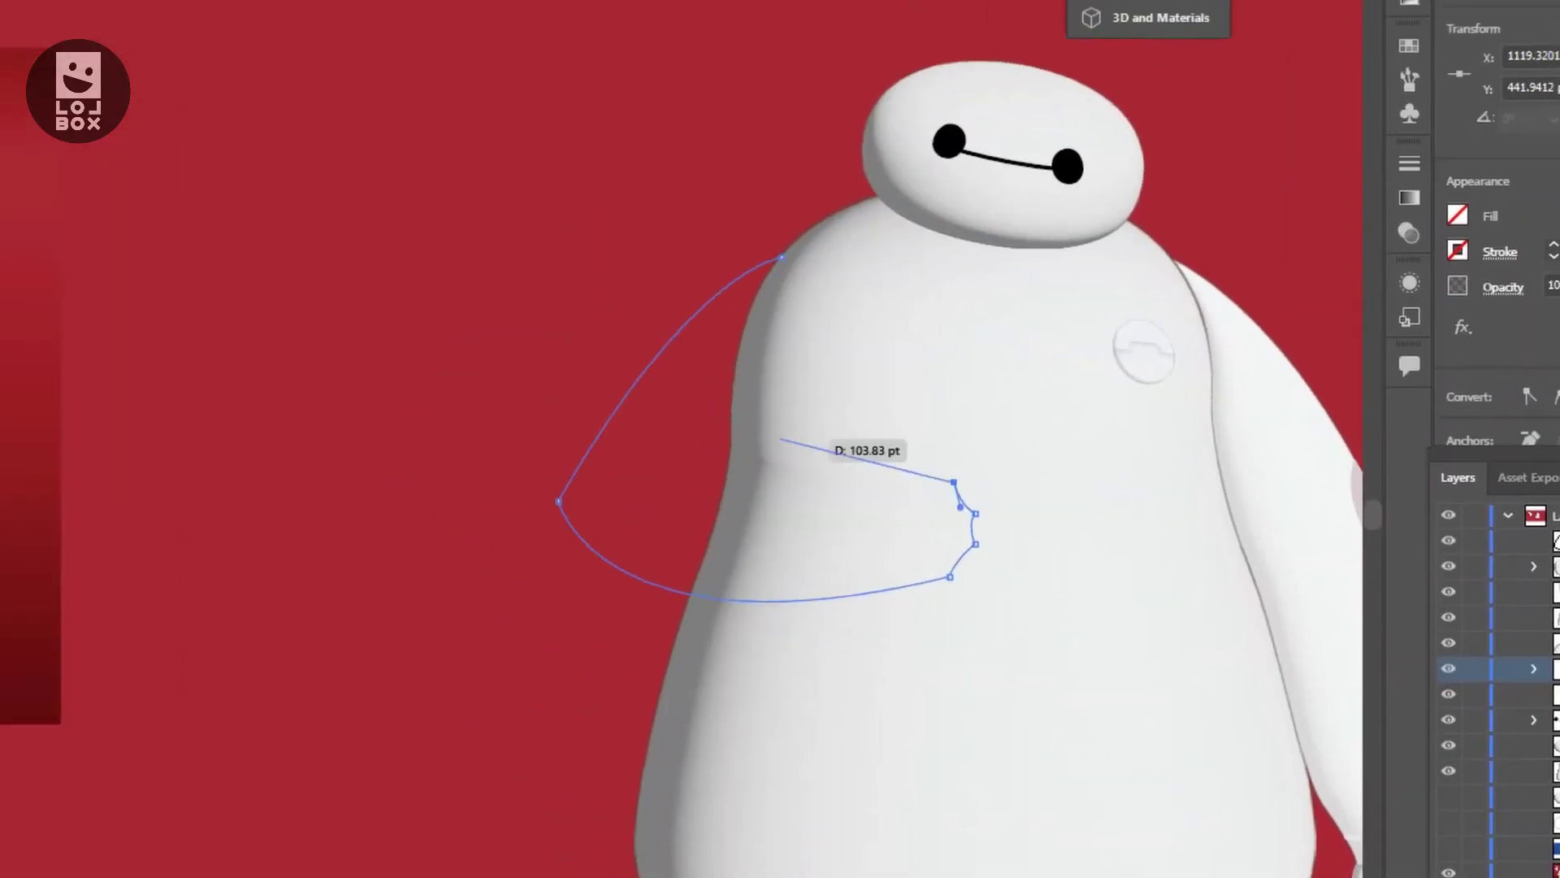
{"action": "left_click_drag", "start_coordinate": [681, 451], "coordinate": [601, 474]}
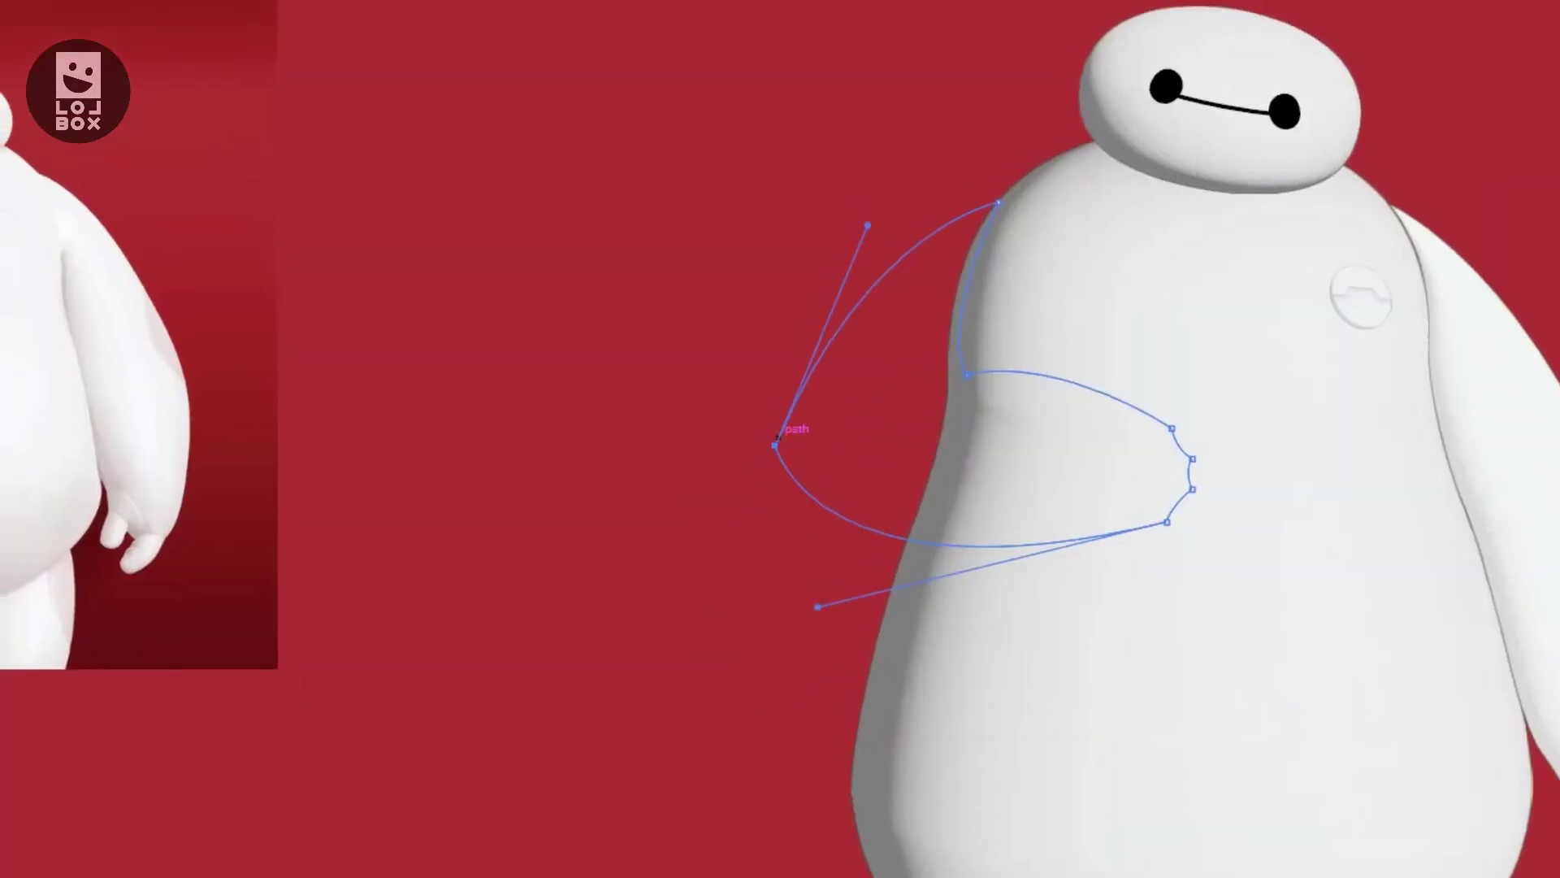
{"action": "mouse_move", "coordinate": [776, 437]}
{"action": "left_mouse_down"}
{"action": "mouse_move", "coordinate": [850, 441]}
{"action": "mouse_move", "coordinate": [826, 199]}
{"action": "left_mouse_up"}
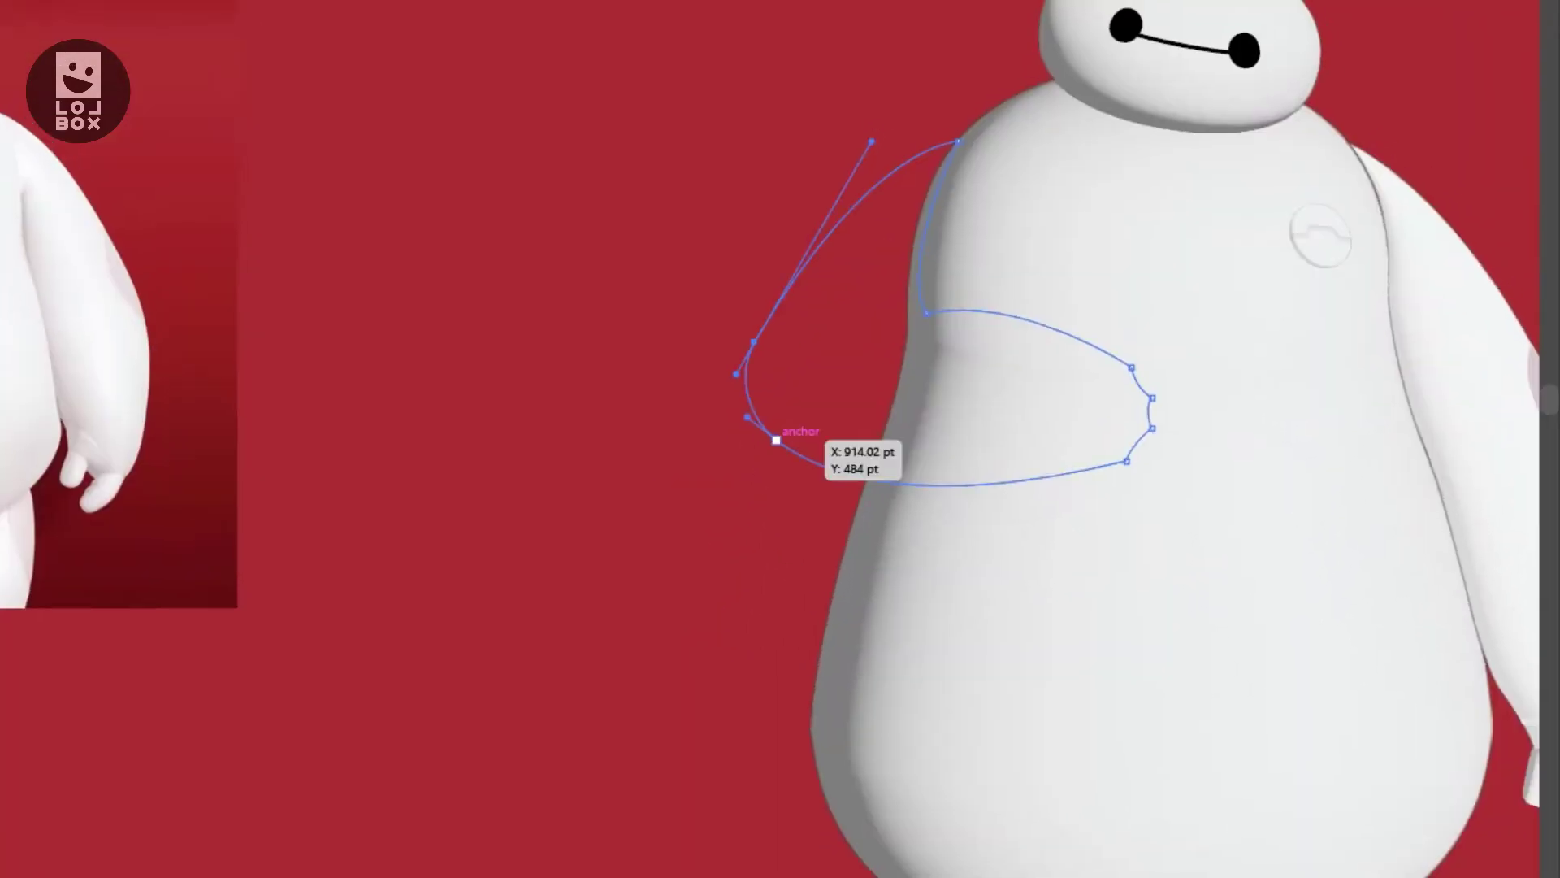
{"action": "left_click_drag", "start_coordinate": [1127, 461], "coordinate": [1109, 442]}
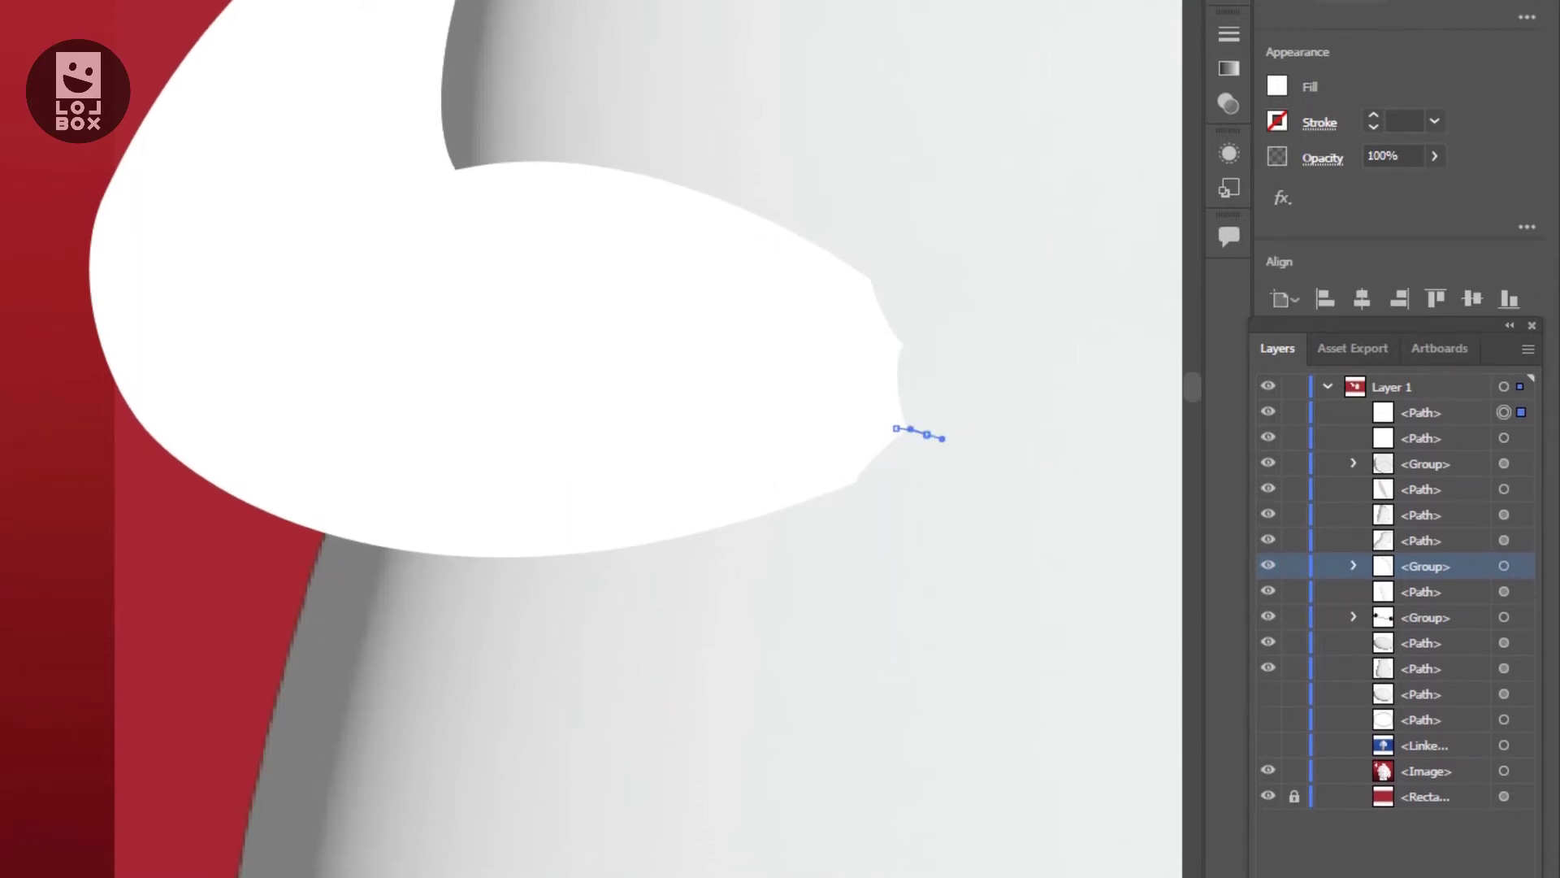
{"action": "left_click_drag", "start_coordinate": [1002, 427], "coordinate": [1032, 436]}
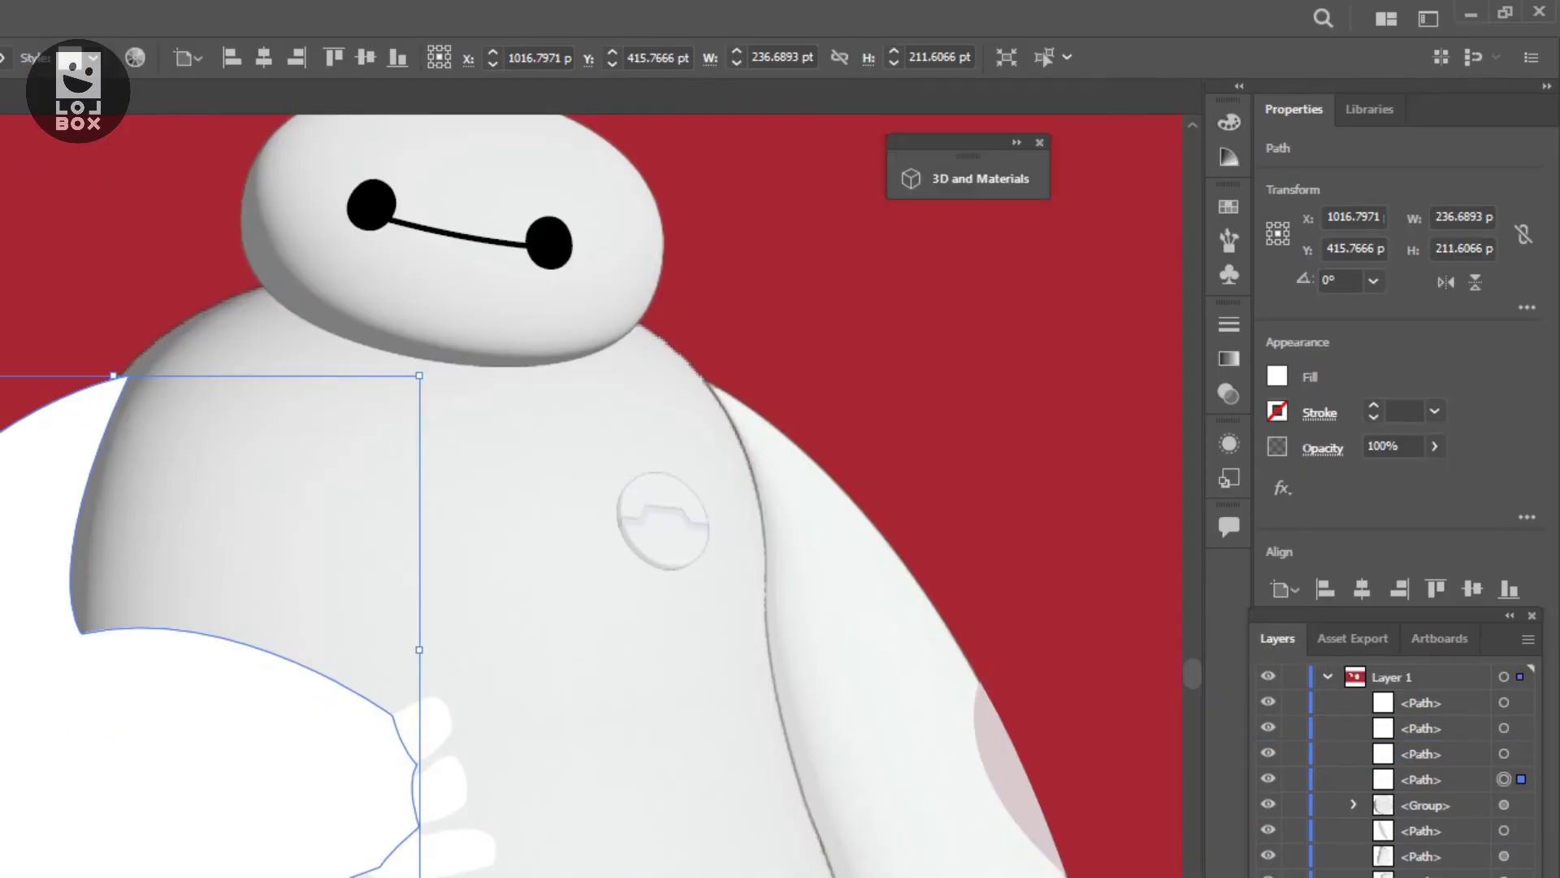
Apply 3D Inflate to the front arm and begin a curved outline at its upper edge
{"action": "left_click", "coordinate": [1206, 268]}
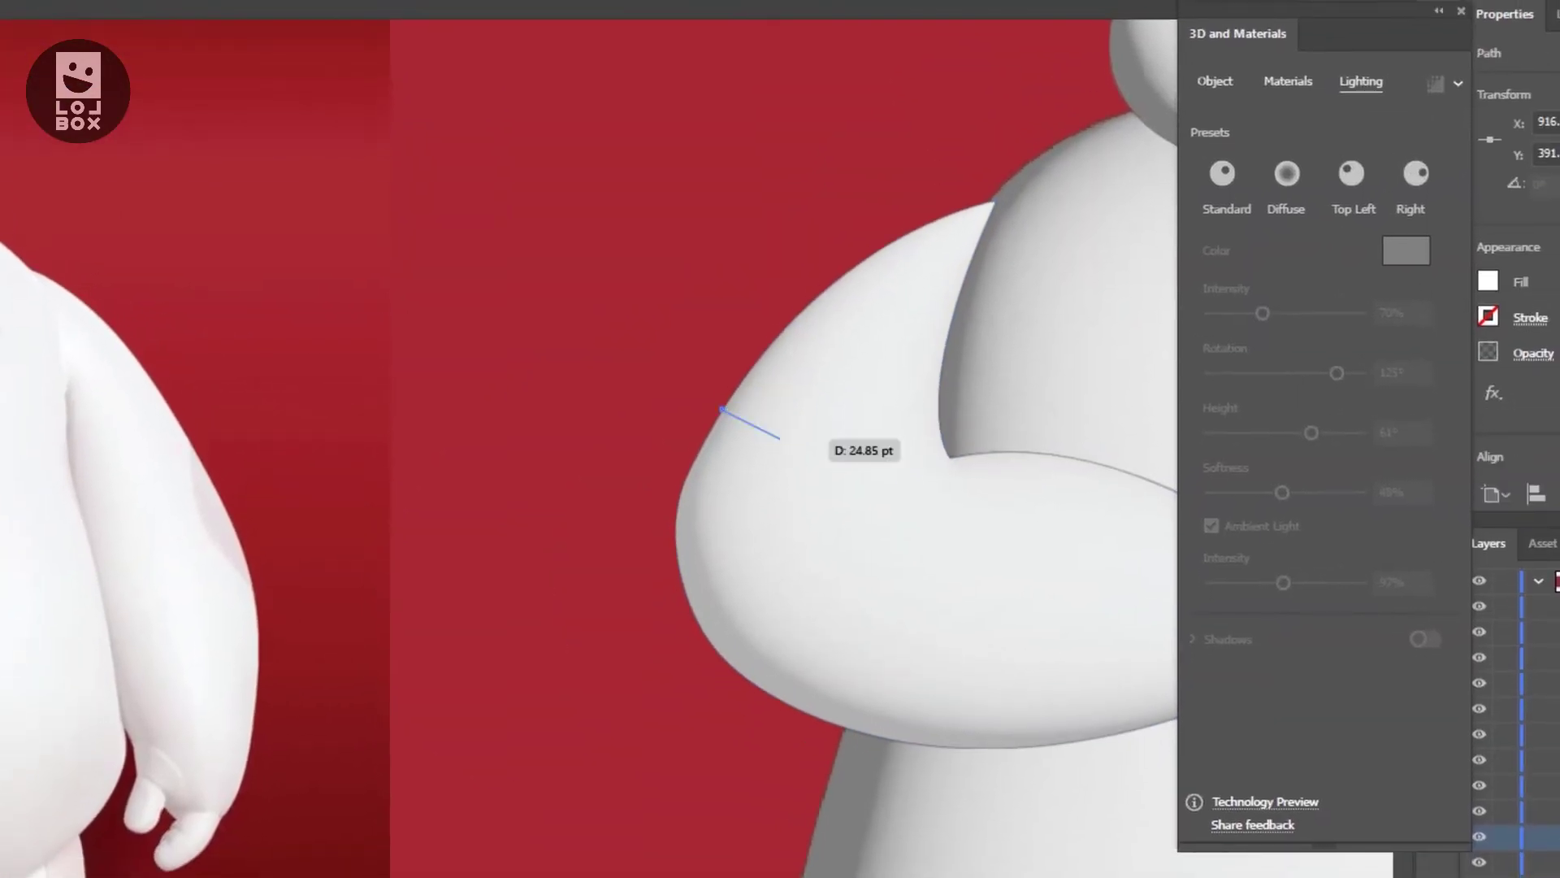
{"action": "left_click_drag", "start_coordinate": [775, 465], "coordinate": [763, 503]}
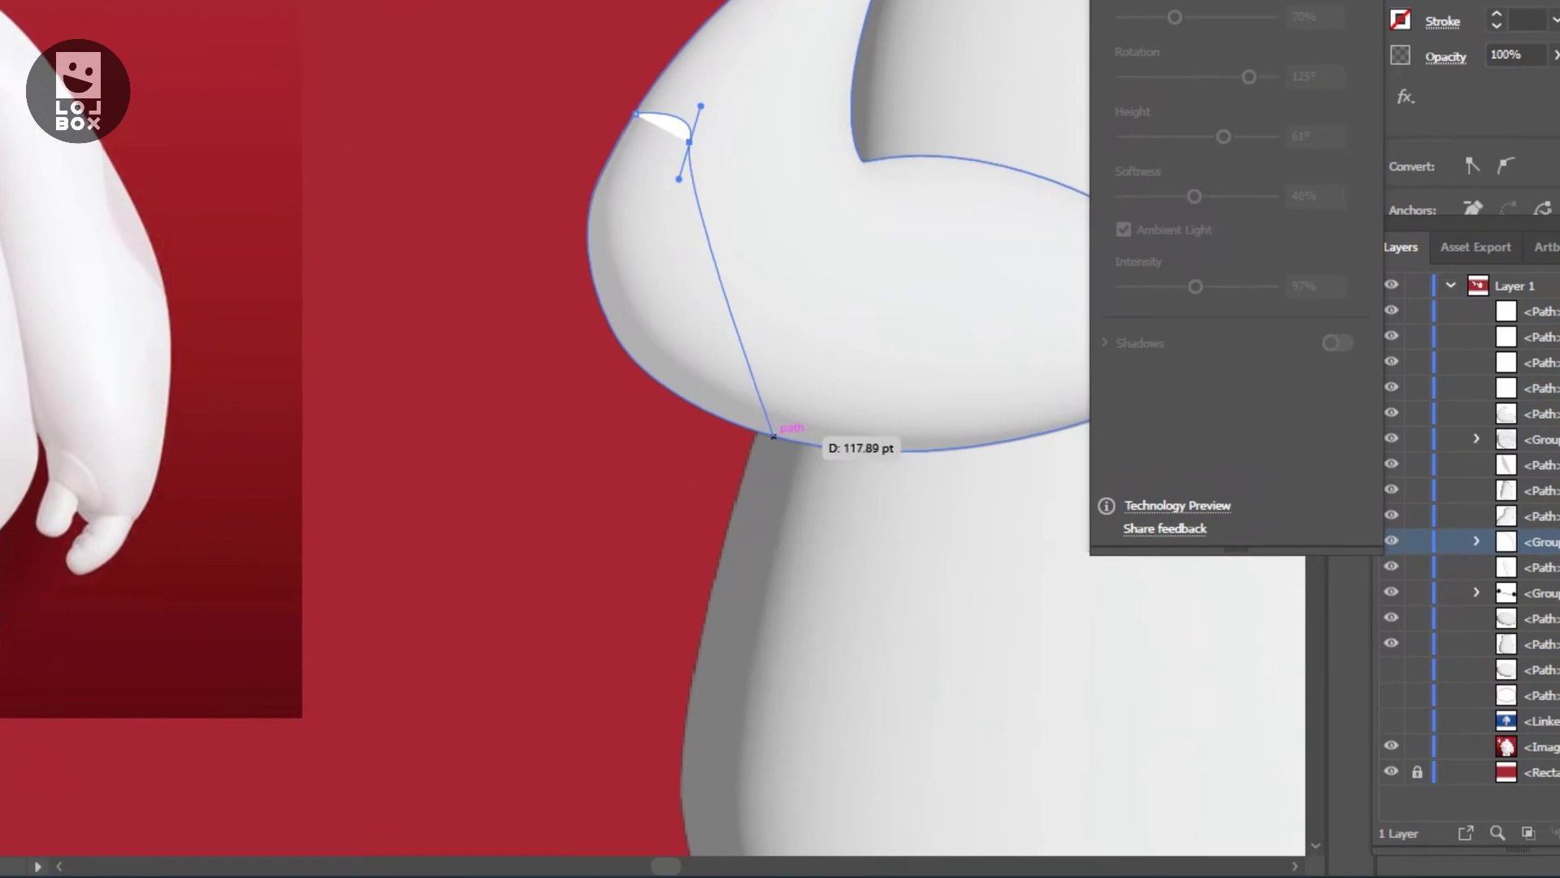
{"action": "left_click_drag", "start_coordinate": [780, 436], "coordinate": [876, 548]}
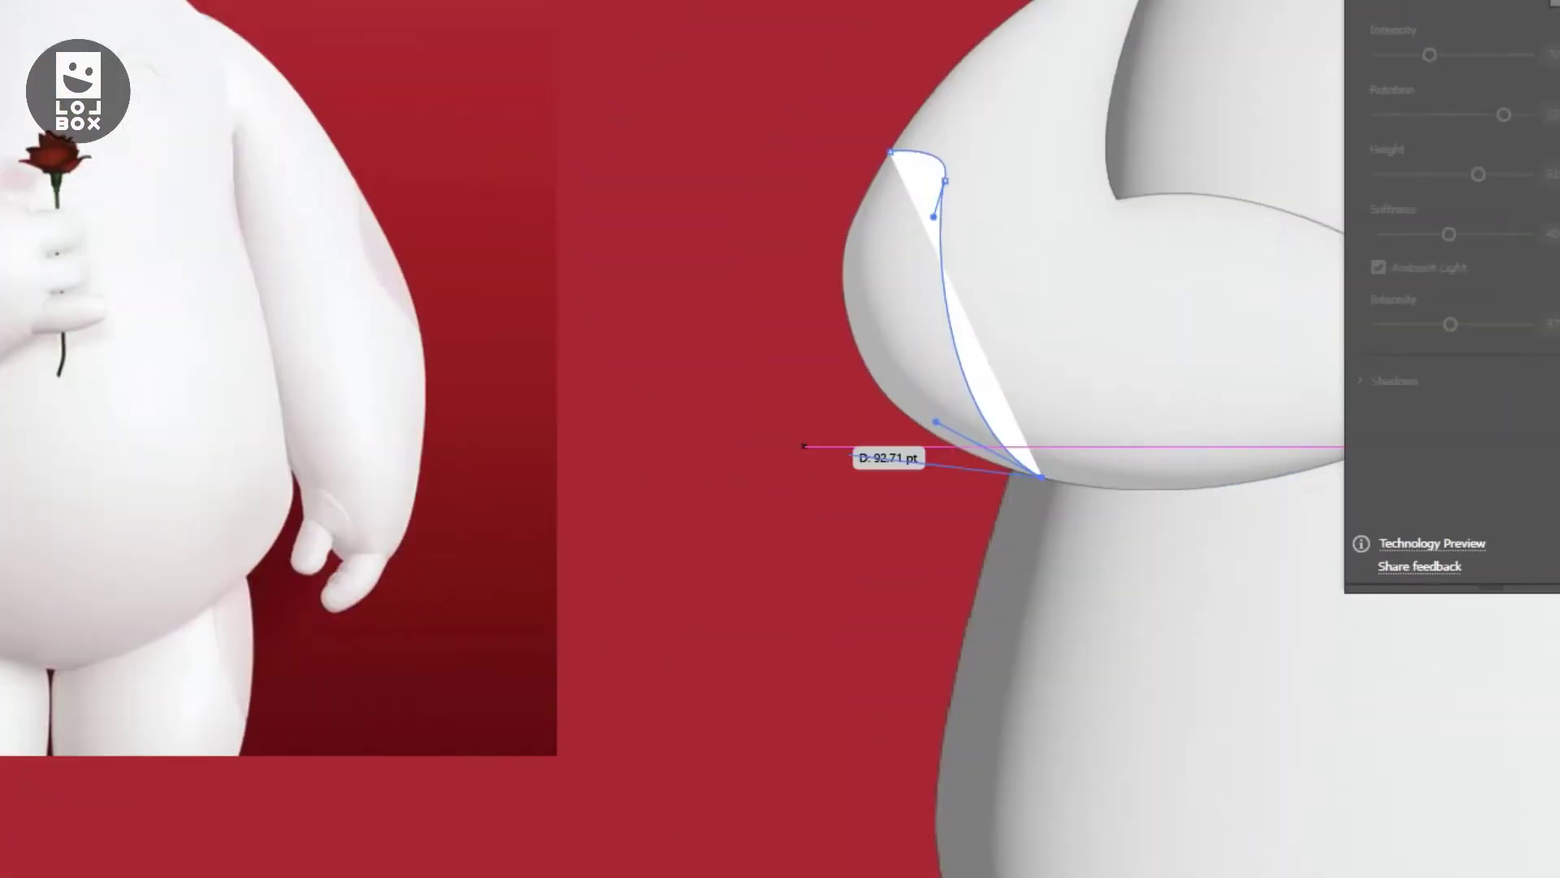
Close the new outline into a white shape, then select the lower hand piece
{"action": "left_click", "coordinate": [416, 354]}
{"action": "left_click", "coordinate": [371, 182]}
{"action": "left_click", "coordinate": [432, 24]}
{"action": "left_click", "coordinate": [528, 68]}
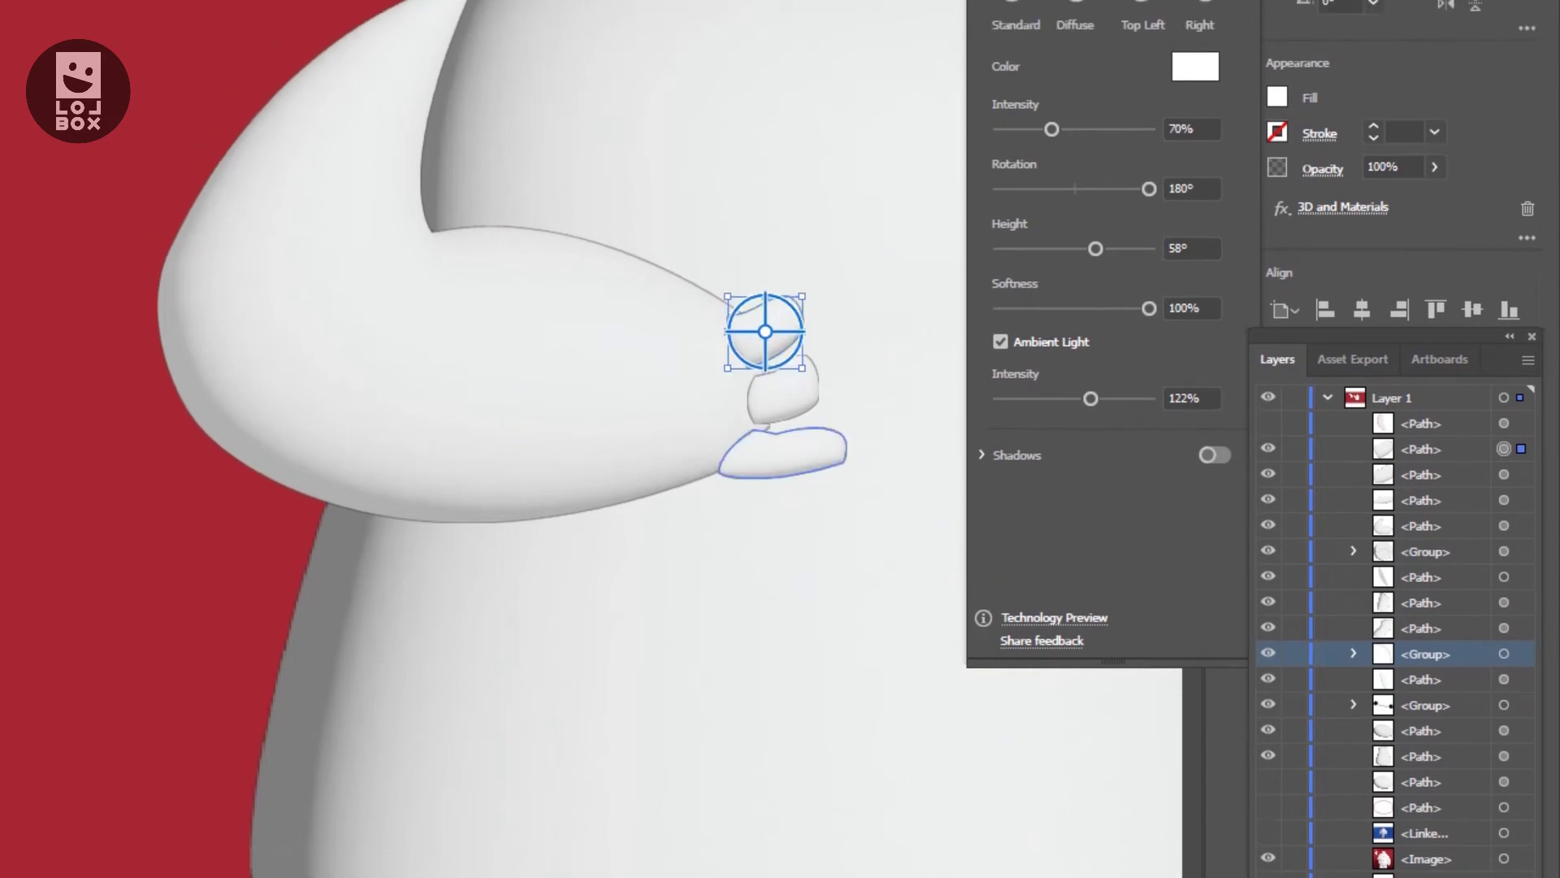
{"action": "left_click", "coordinate": [782, 454]}
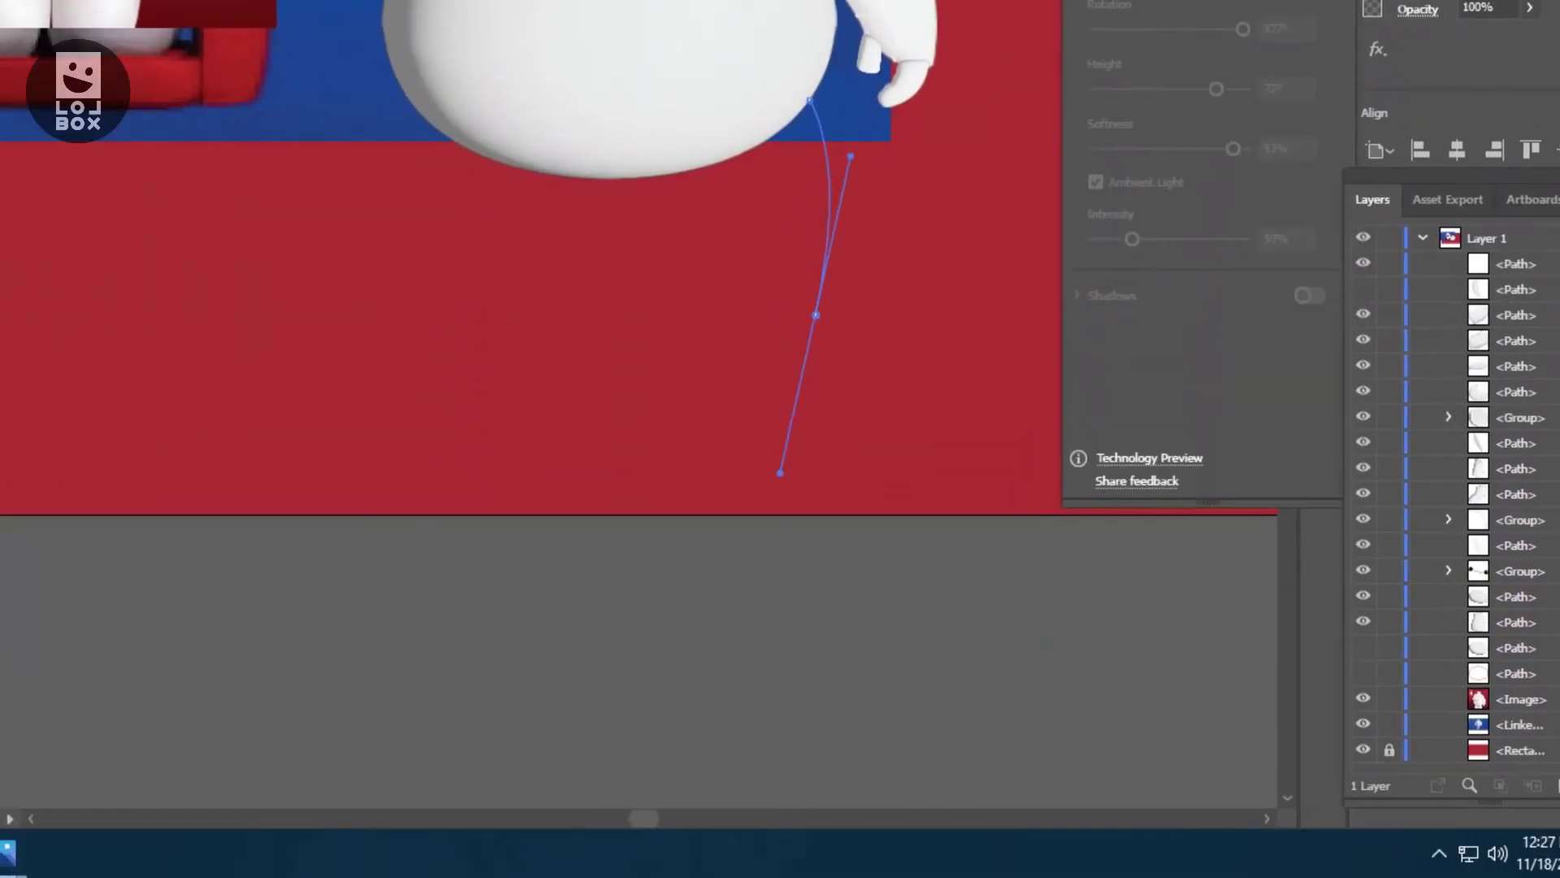
Pen-draw a closed four-sided leg path with a curved top beneath the body
{"action": "left_click_drag", "start_coordinate": [780, 472], "coordinate": [792, 489]}
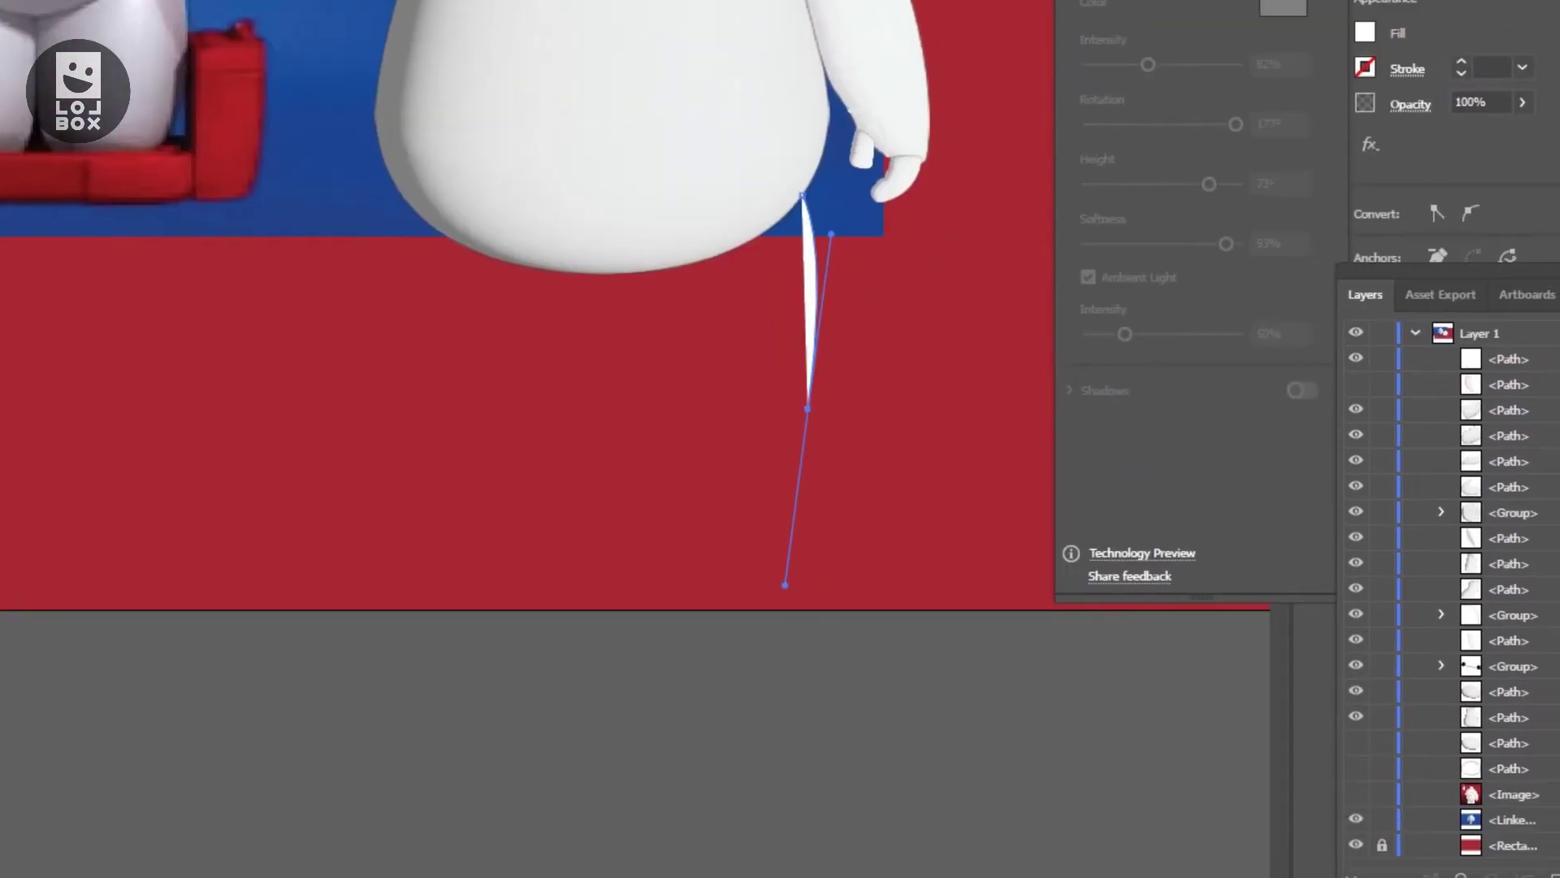
{"action": "left_click_drag", "start_coordinate": [776, 437], "coordinate": [777, 439]}
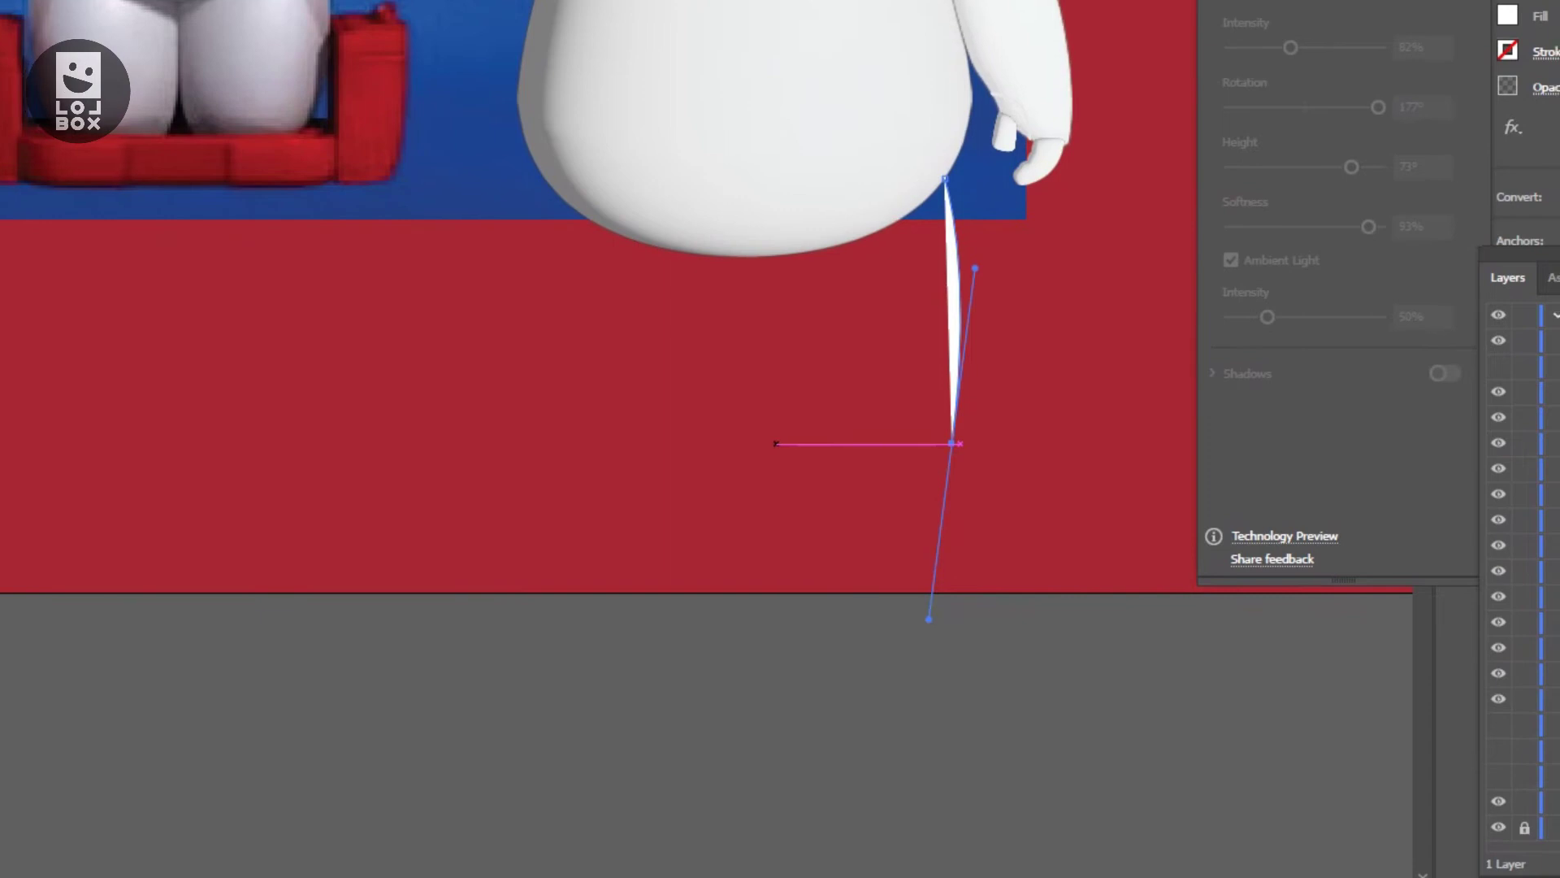
{"action": "left_click", "coordinate": [877, 446]}
{"action": "left_click", "coordinate": [778, 439]}
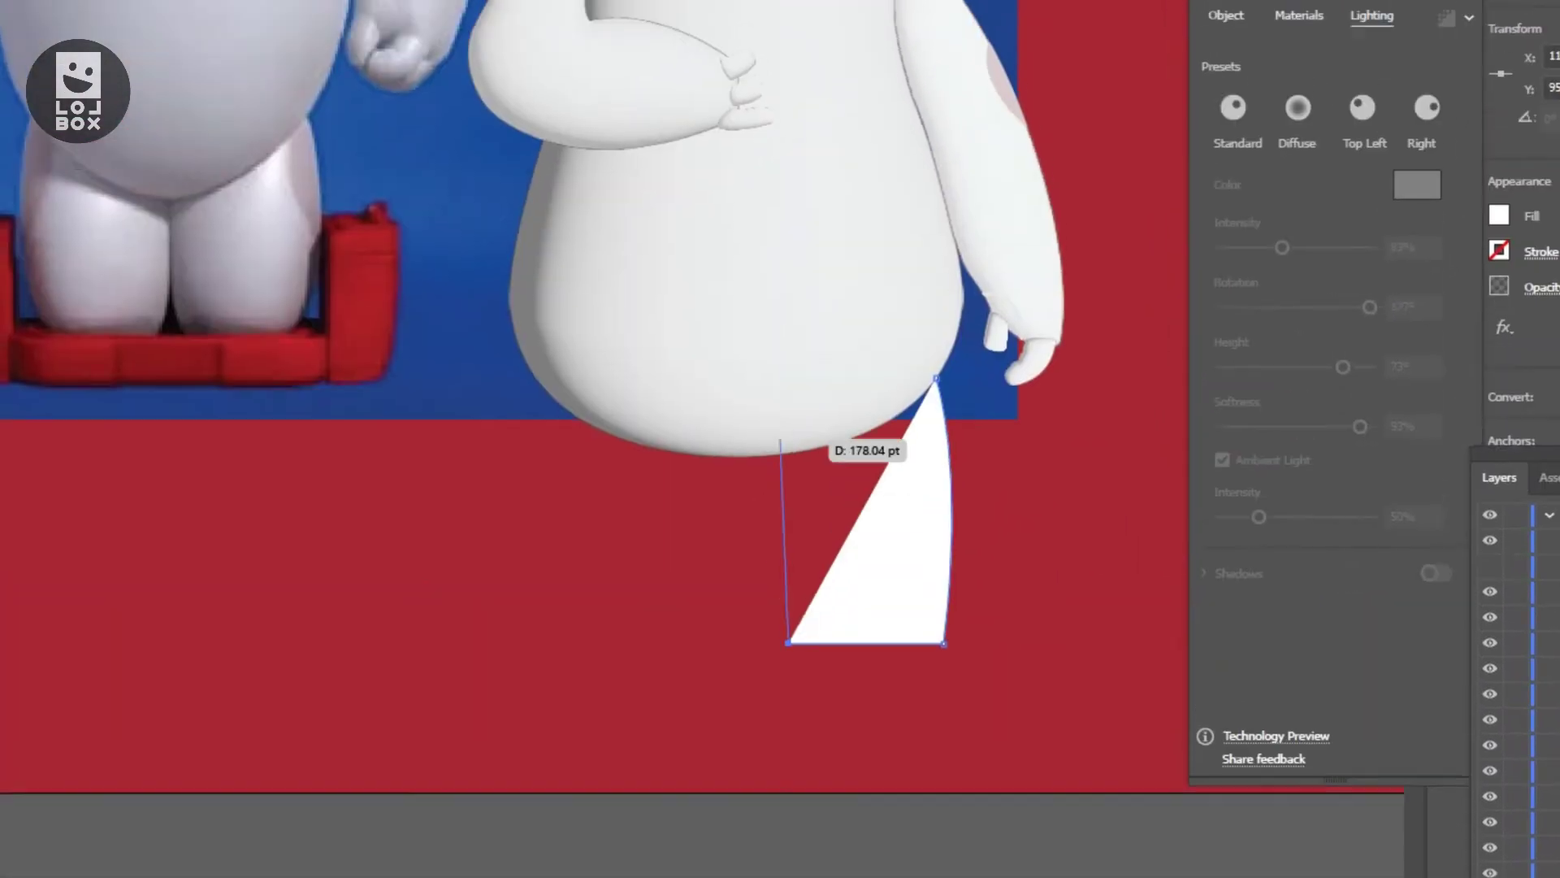
{"action": "left_click", "coordinate": [786, 443]}
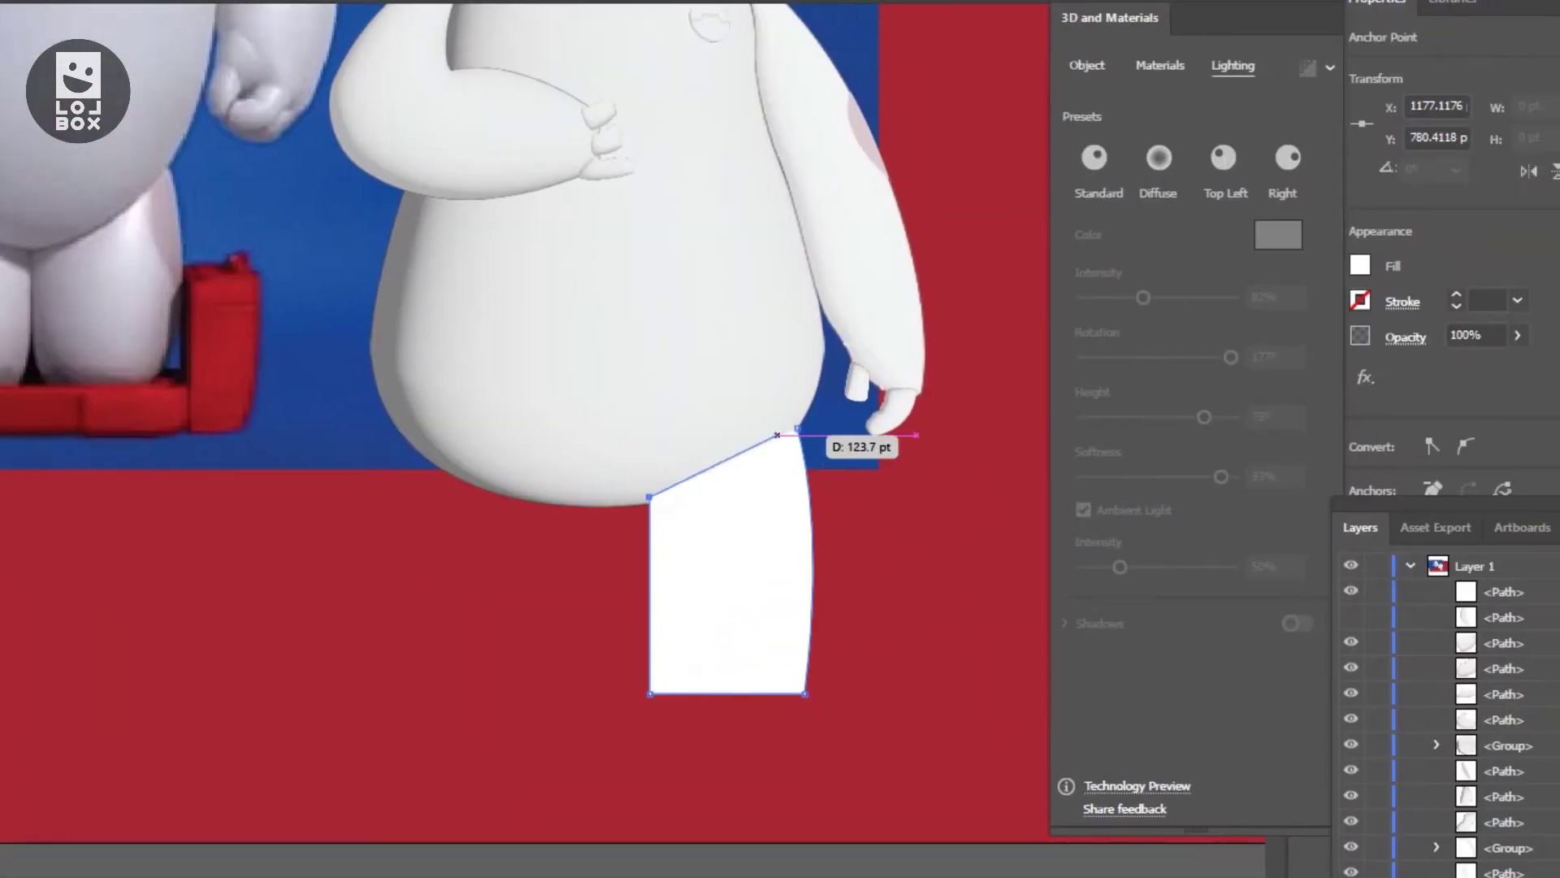
{"action": "left_click", "coordinate": [933, 370]}
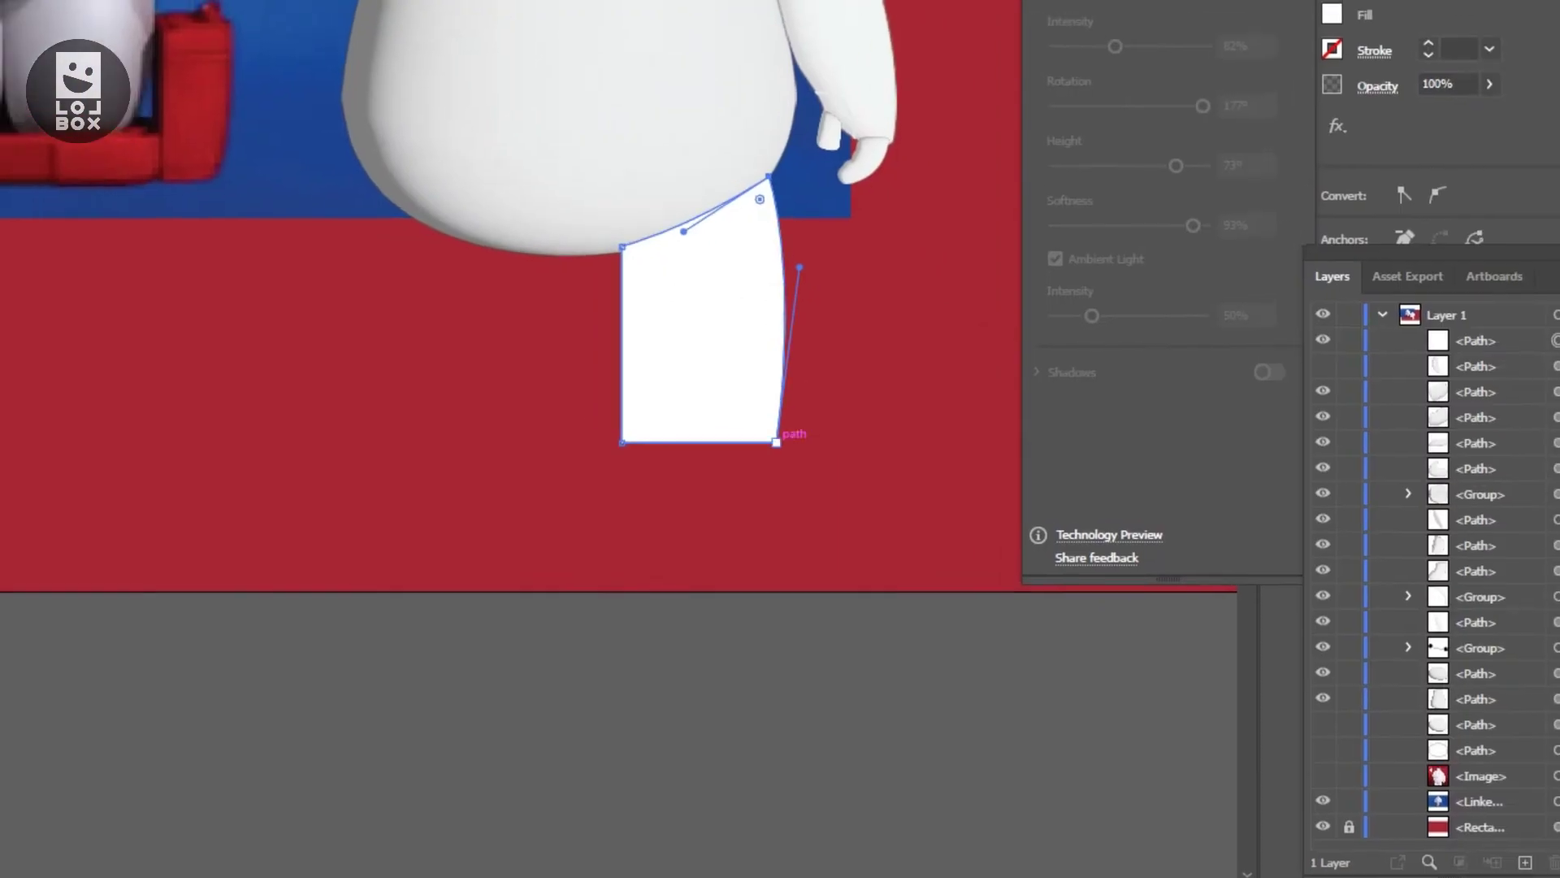
Round the leg's bottom corners with the corner widgets and adjust its points
{"action": "left_click_drag", "start_coordinate": [780, 455], "coordinate": [805, 452]}
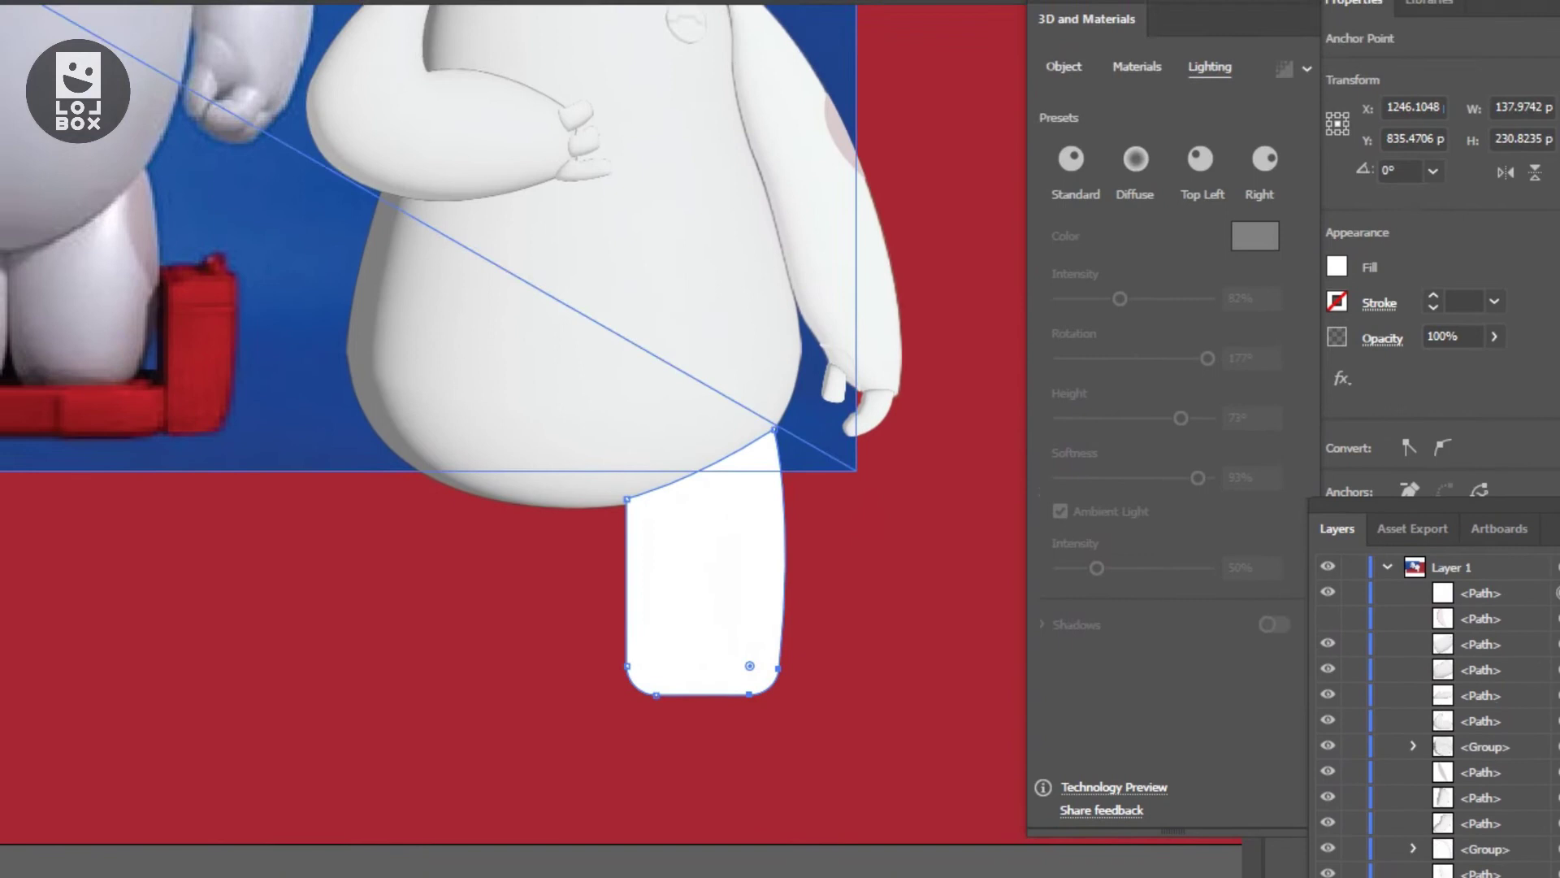
{"action": "left_click", "coordinate": [814, 138]}
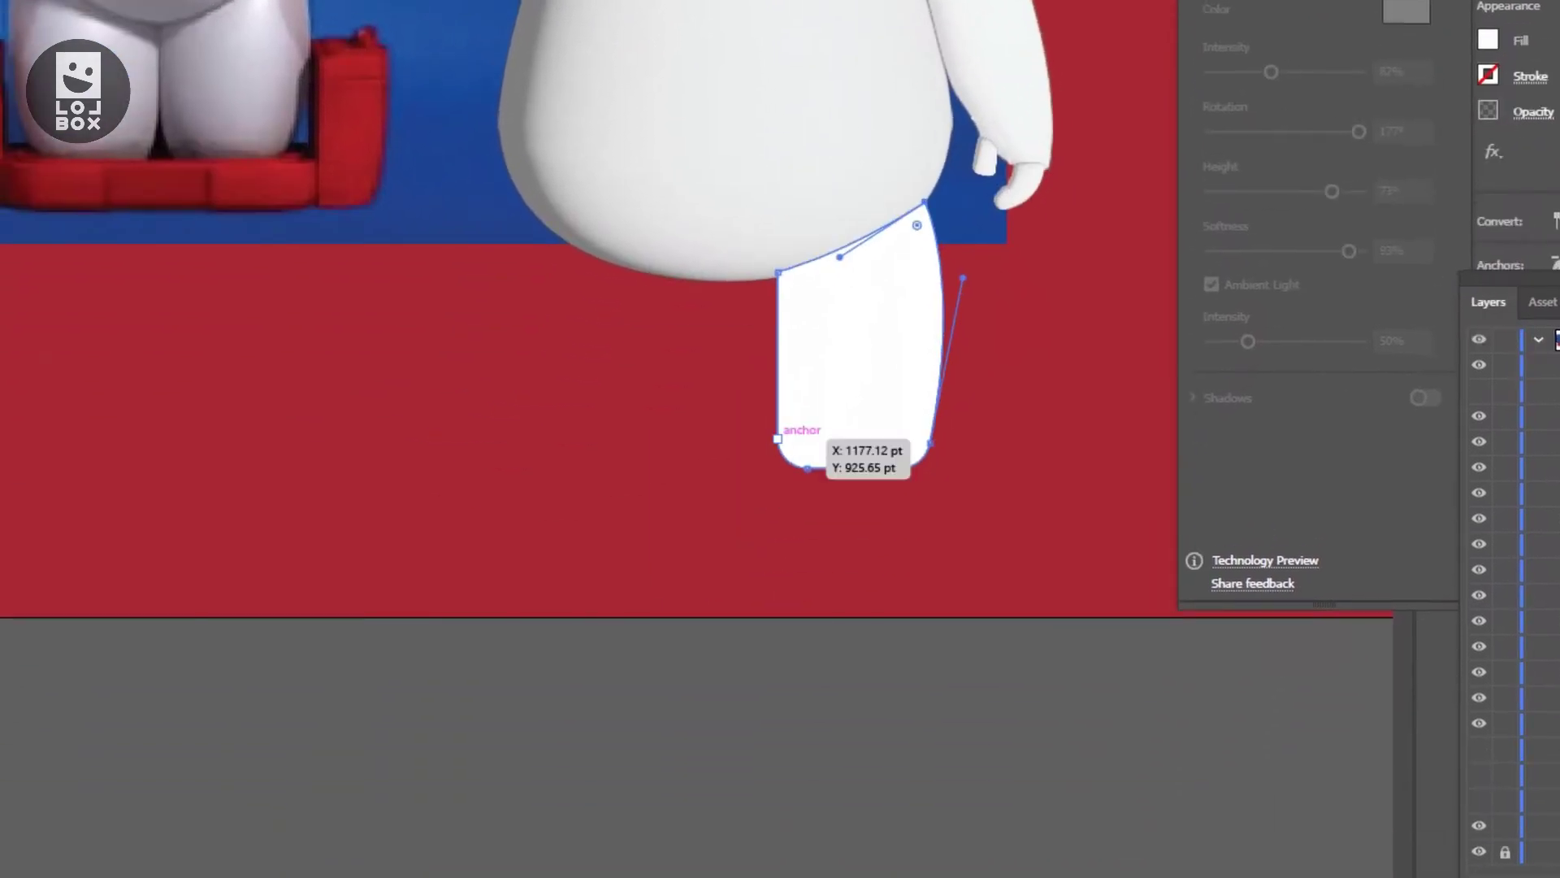
{"action": "left_click_drag", "start_coordinate": [770, 450], "coordinate": [774, 449]}
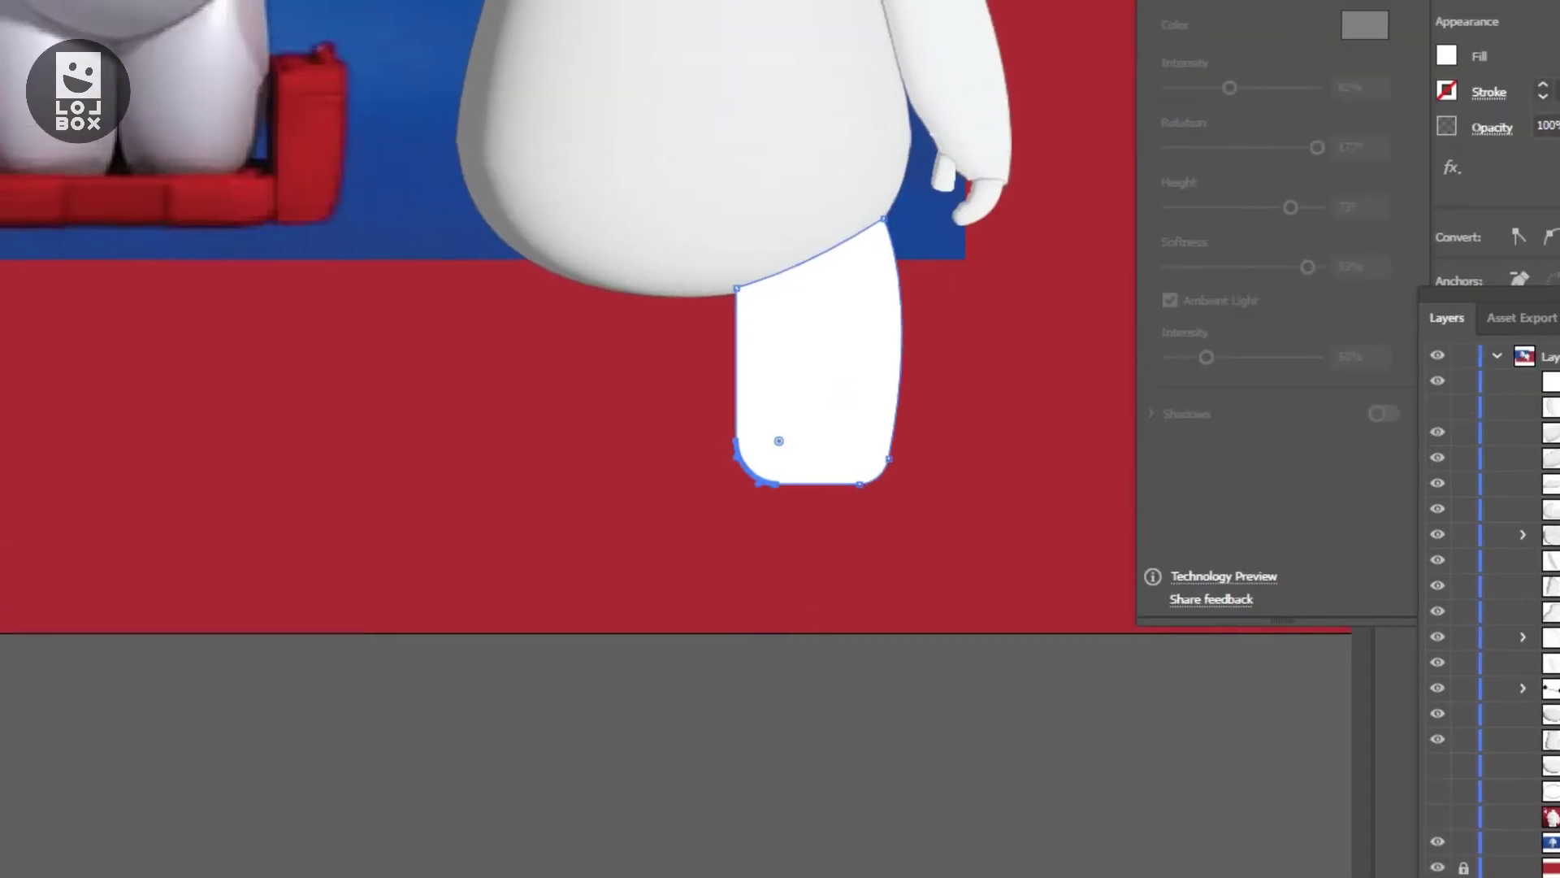
{"action": "left_click_drag", "start_coordinate": [755, 448], "coordinate": [793, 448]}
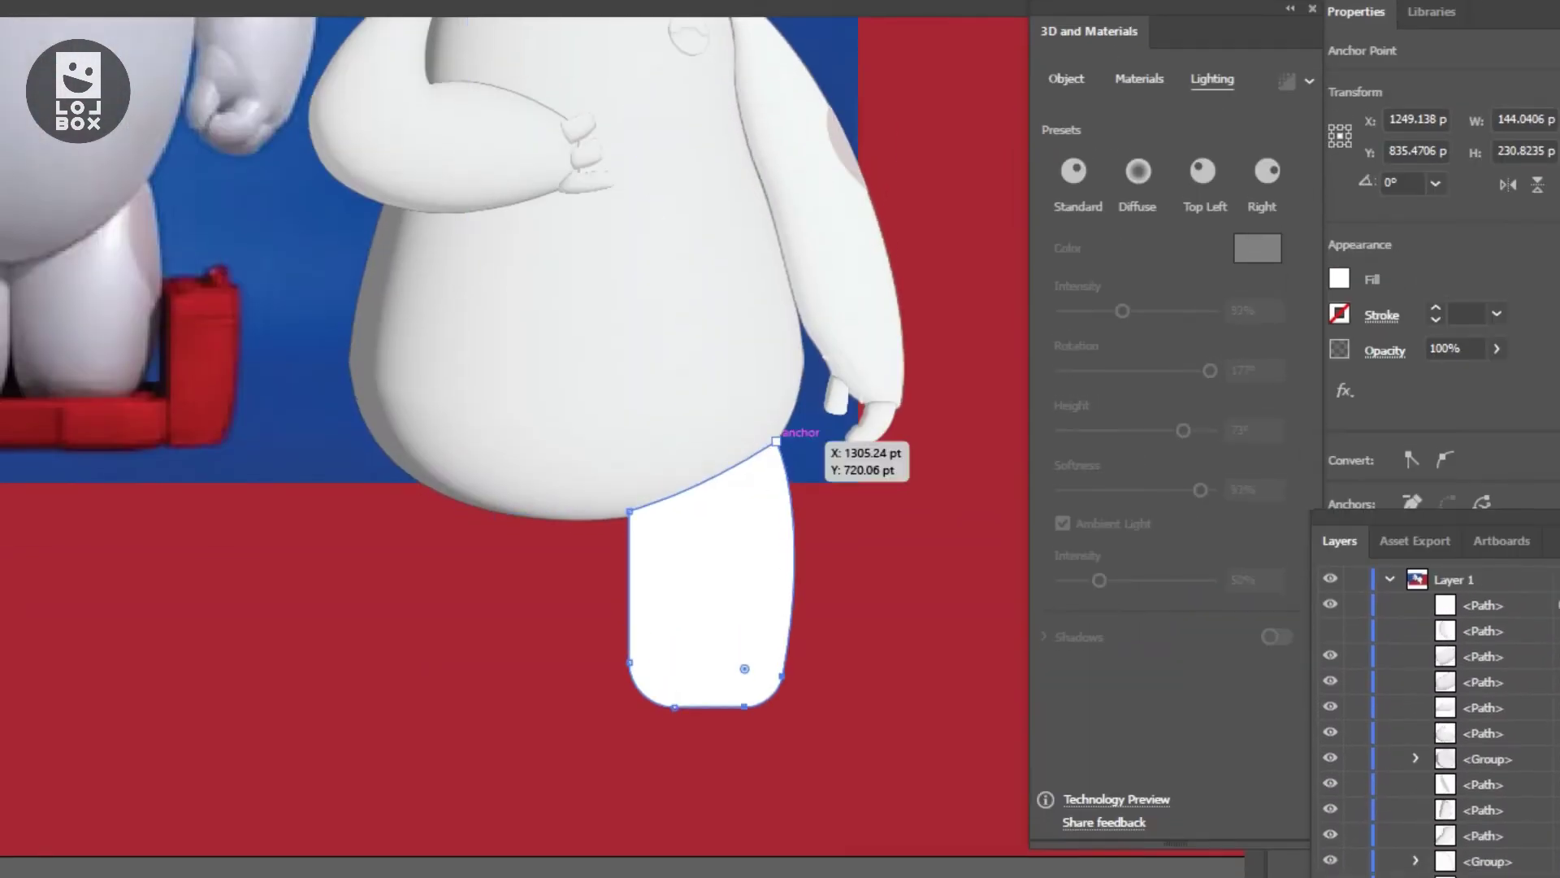
{"action": "left_click", "coordinate": [776, 441]}
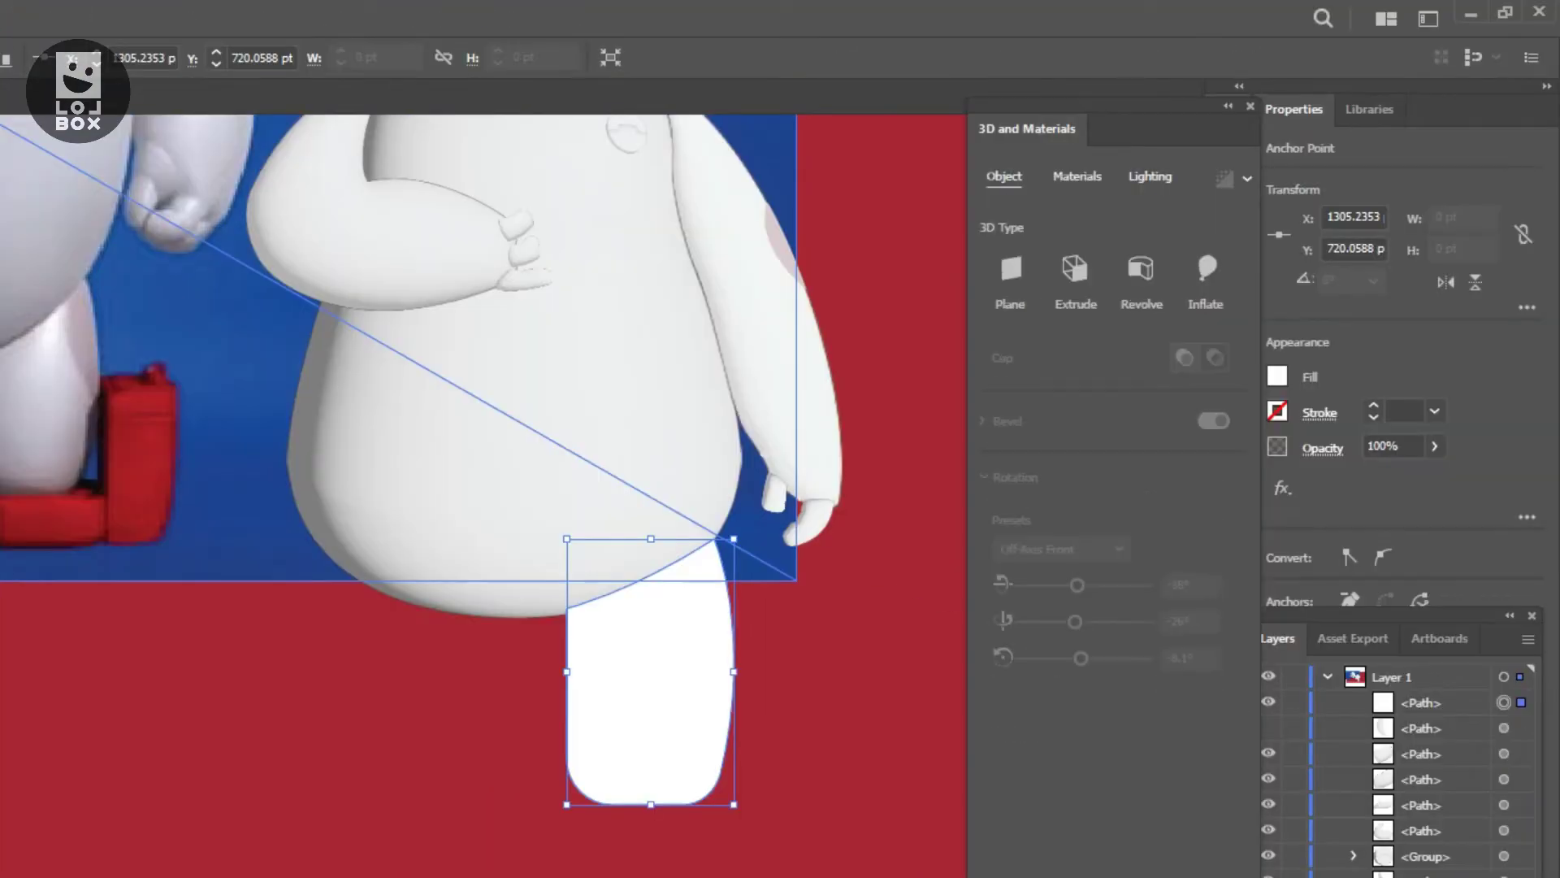
Inflate the new leg into a softly shaded 3D form and bring up its lighting settings
{"action": "left_click", "coordinate": [1206, 273]}
{"action": "left_click", "coordinate": [1149, 87]}
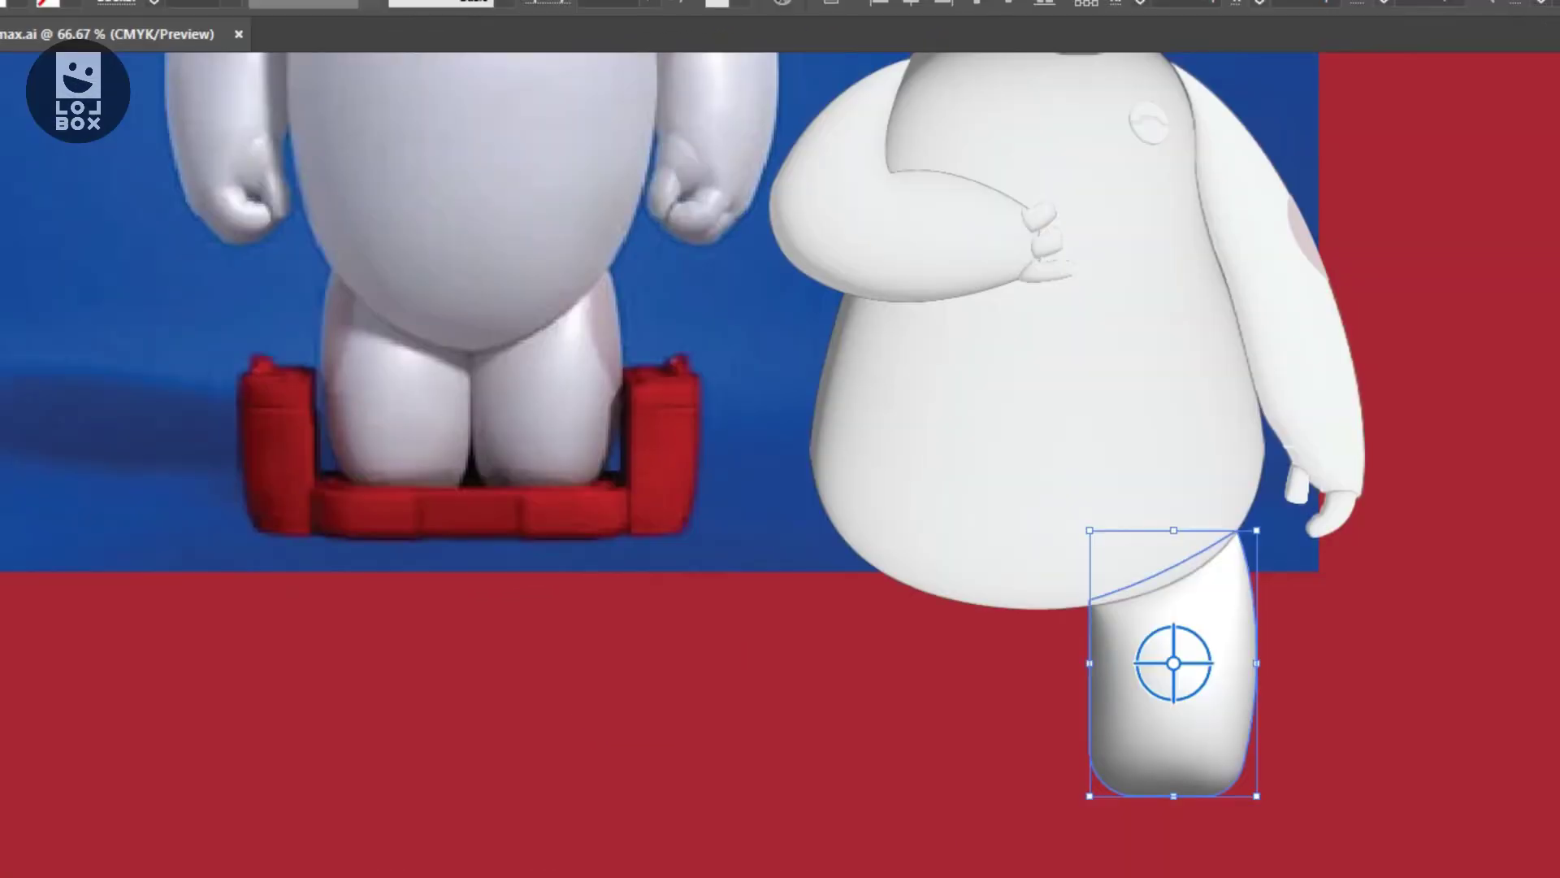
{"action": "left_click", "coordinate": [160, 16]}
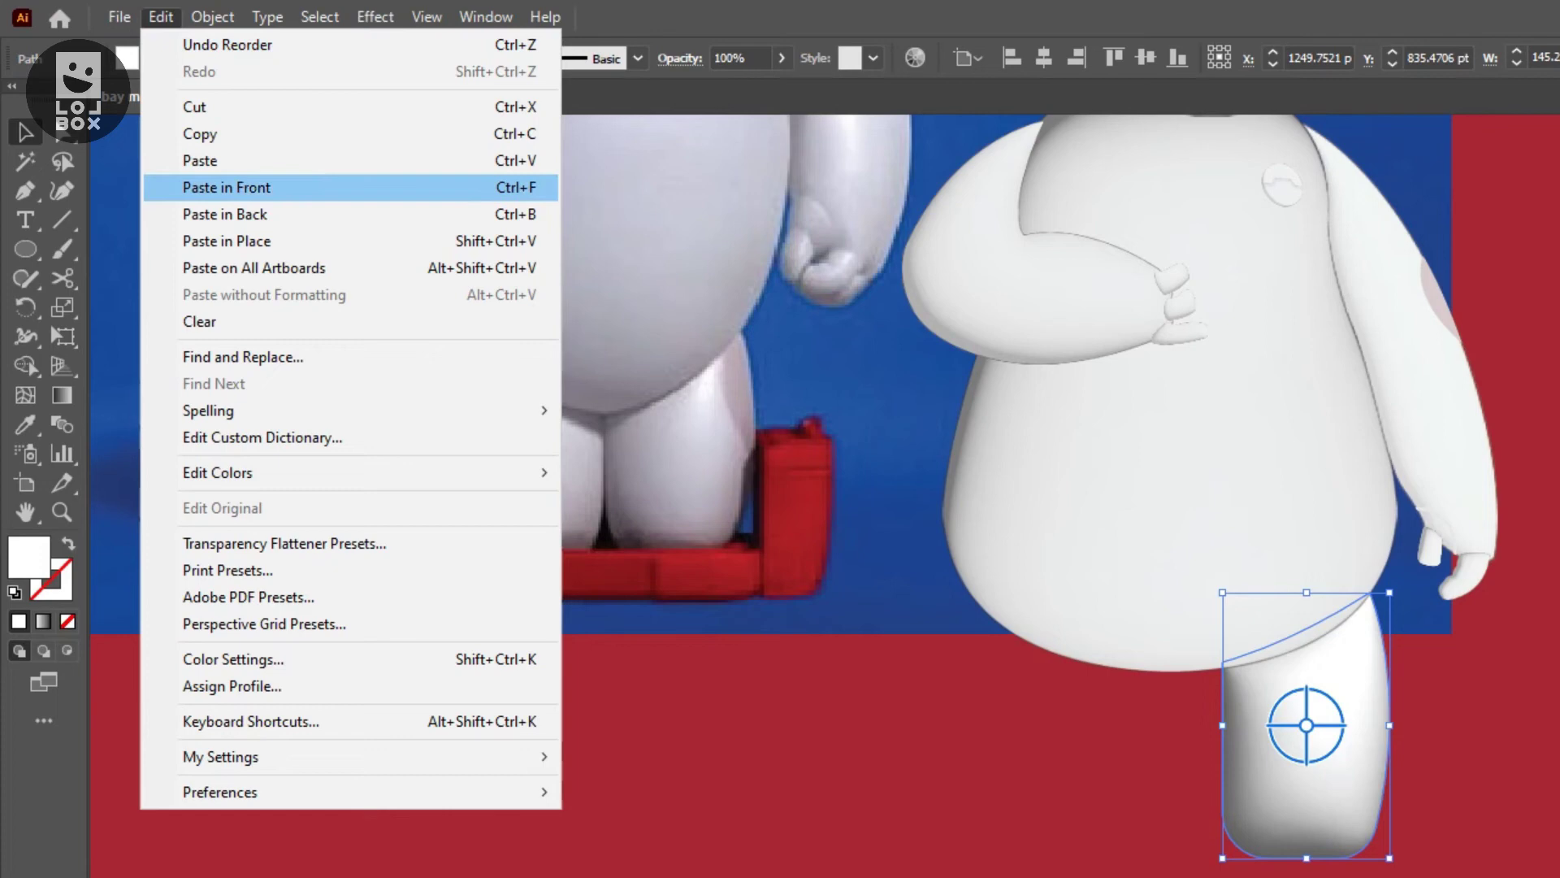
Paste a copy of the leg in place, scale and reflect it, and move it left
{"action": "left_click", "coordinate": [228, 241]}
{"action": "right_click", "coordinate": [1339, 667]}
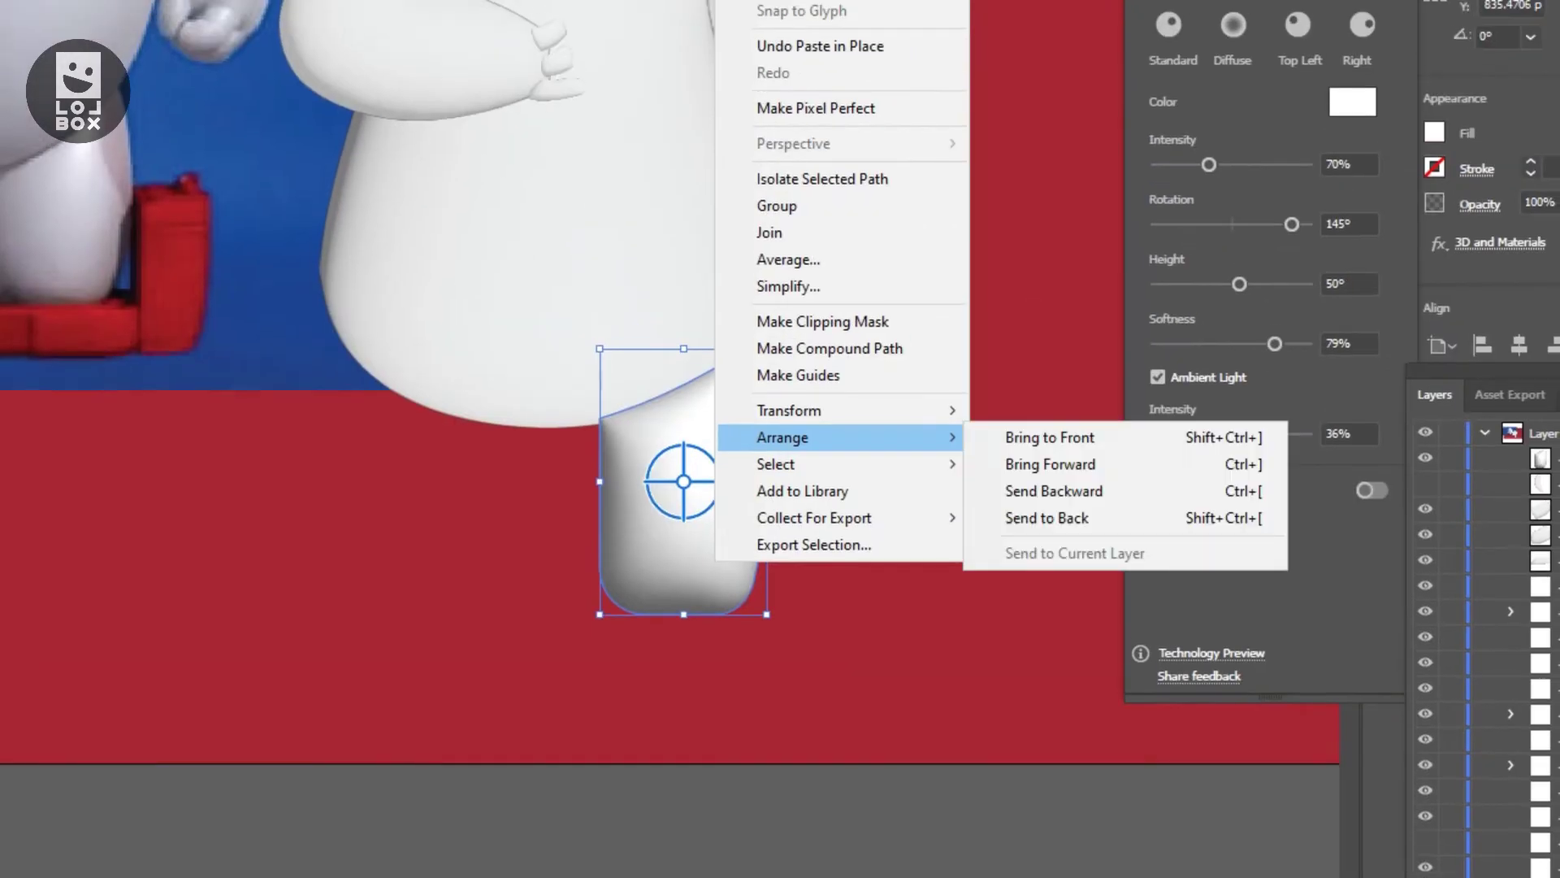
{"action": "left_click", "coordinate": [869, 551]}
{"action": "left_click", "coordinate": [394, 516]}
{"action": "right_click", "coordinate": [561, 504]}
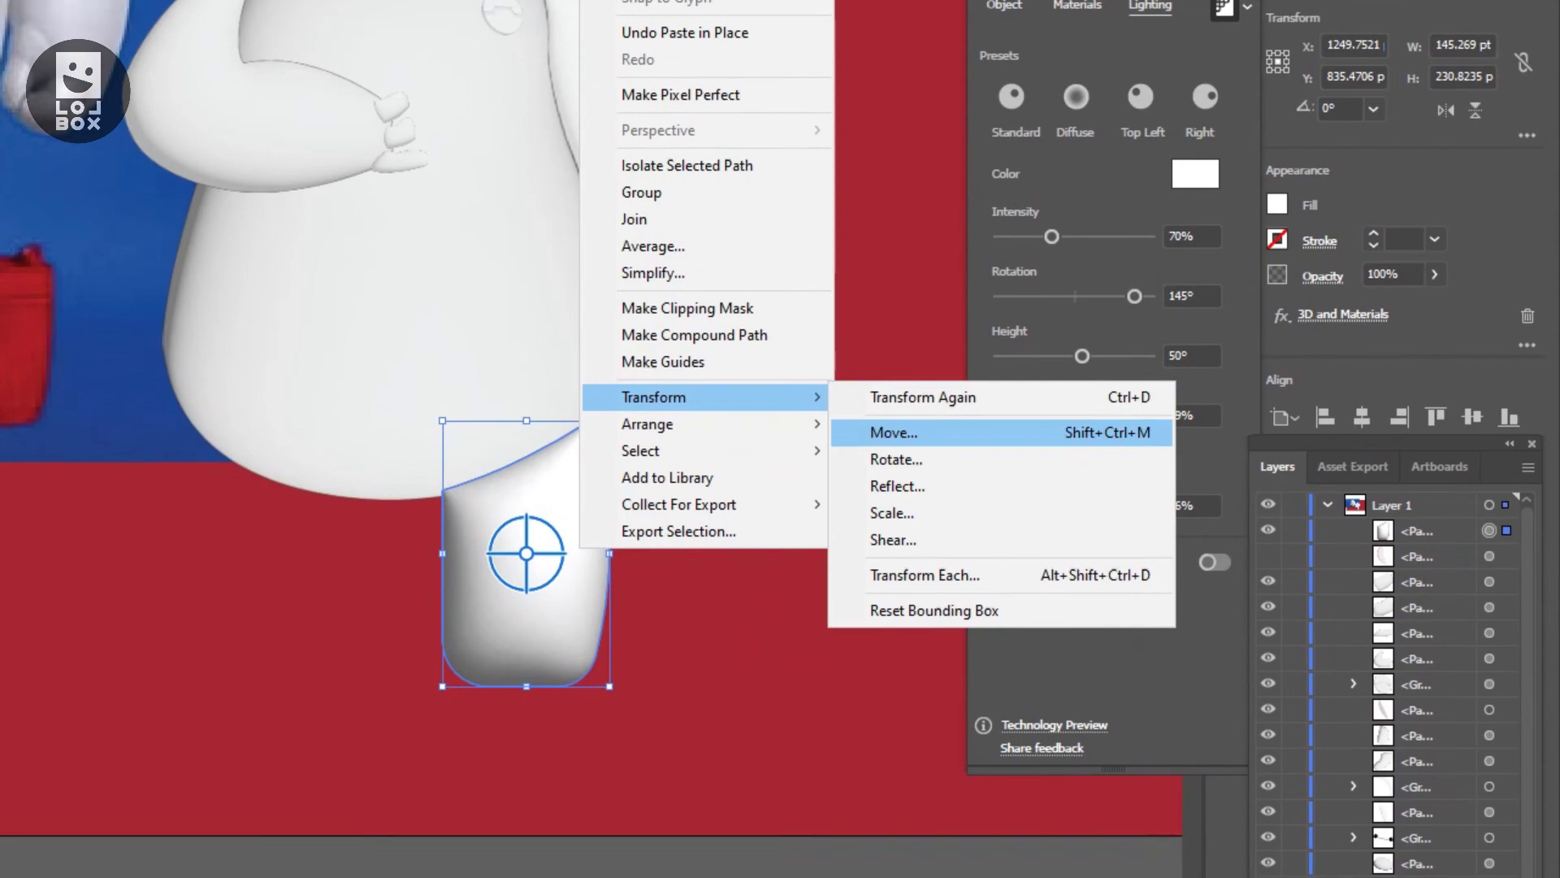
{"action": "left_click", "coordinate": [901, 435]}
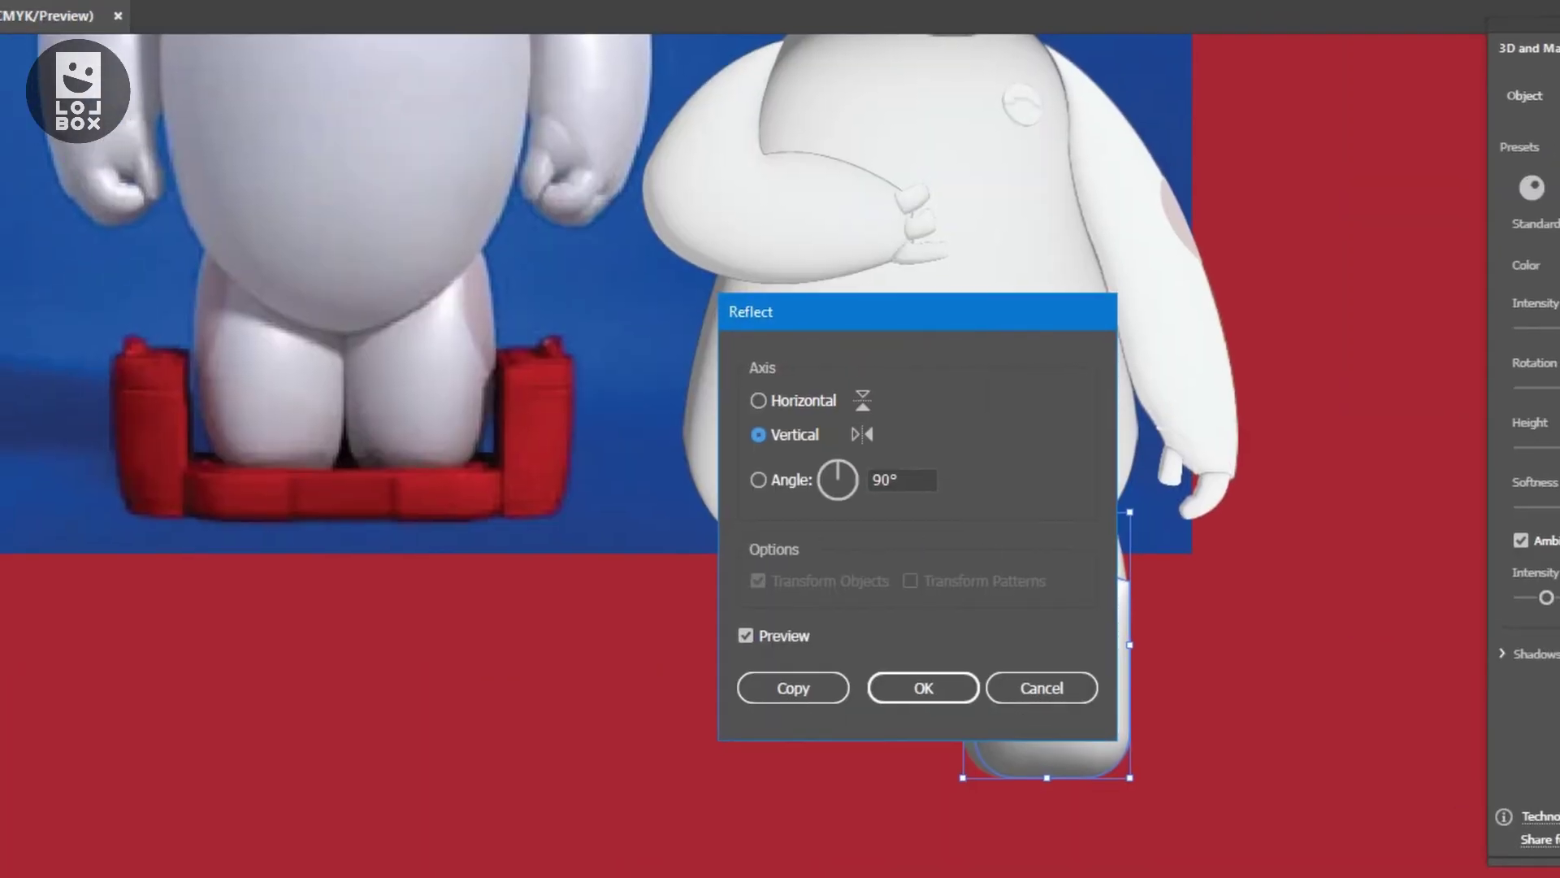
{"action": "left_click", "coordinate": [793, 688]}
{"action": "left_click_drag", "start_coordinate": [949, 385], "coordinate": [827, 384]}
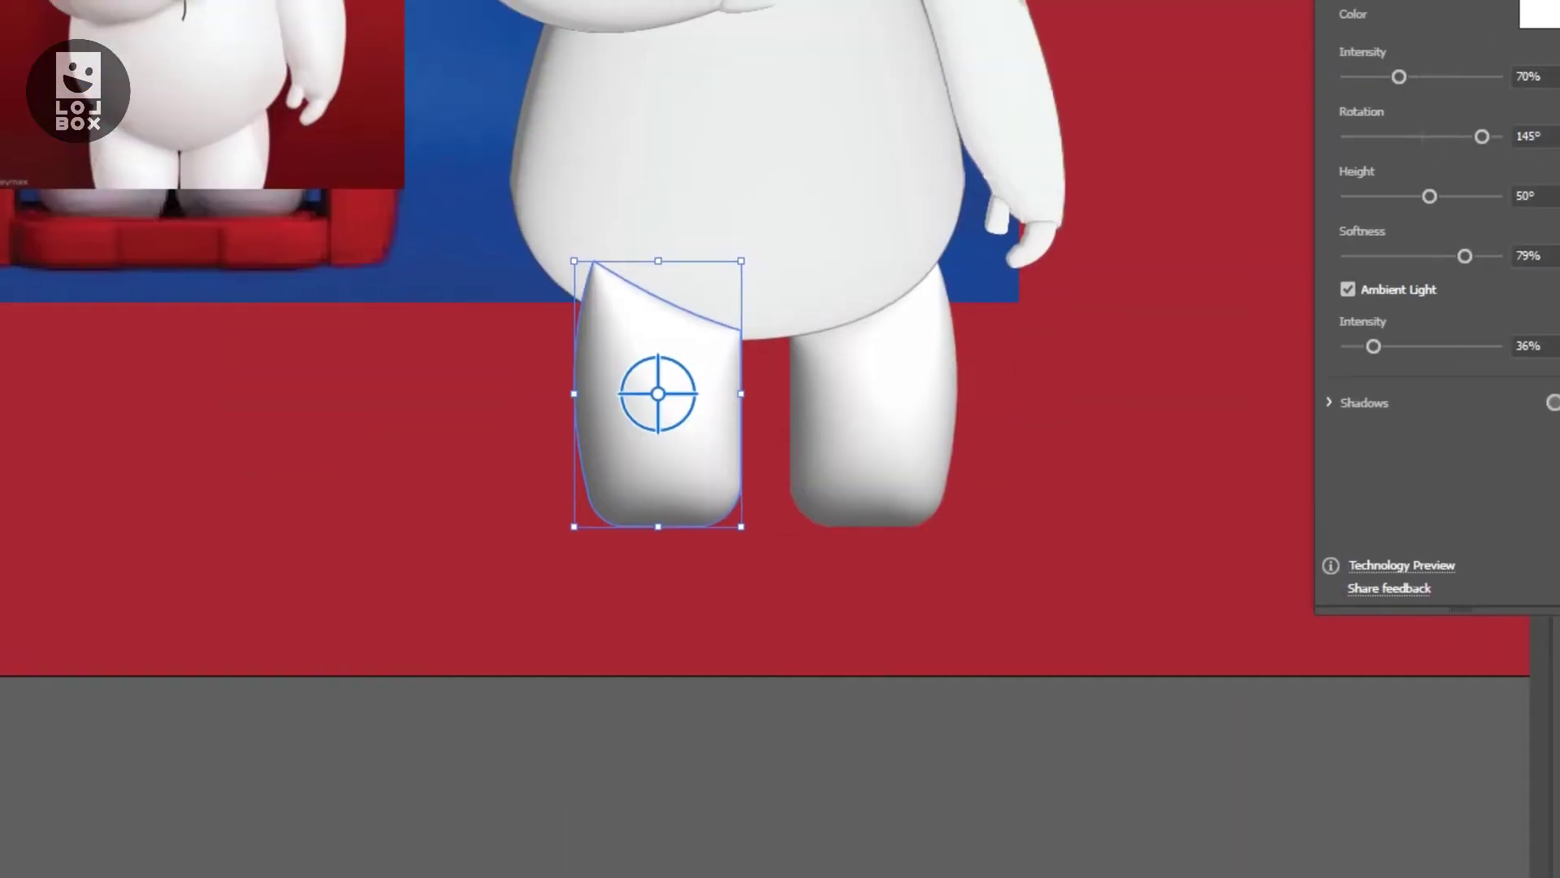
Widen the left leg to about 148 pt, set light rotation to 54°, and draw the lollipop stick
{"action": "left_click_drag", "start_coordinate": [394, 286], "coordinate": [421, 285]}
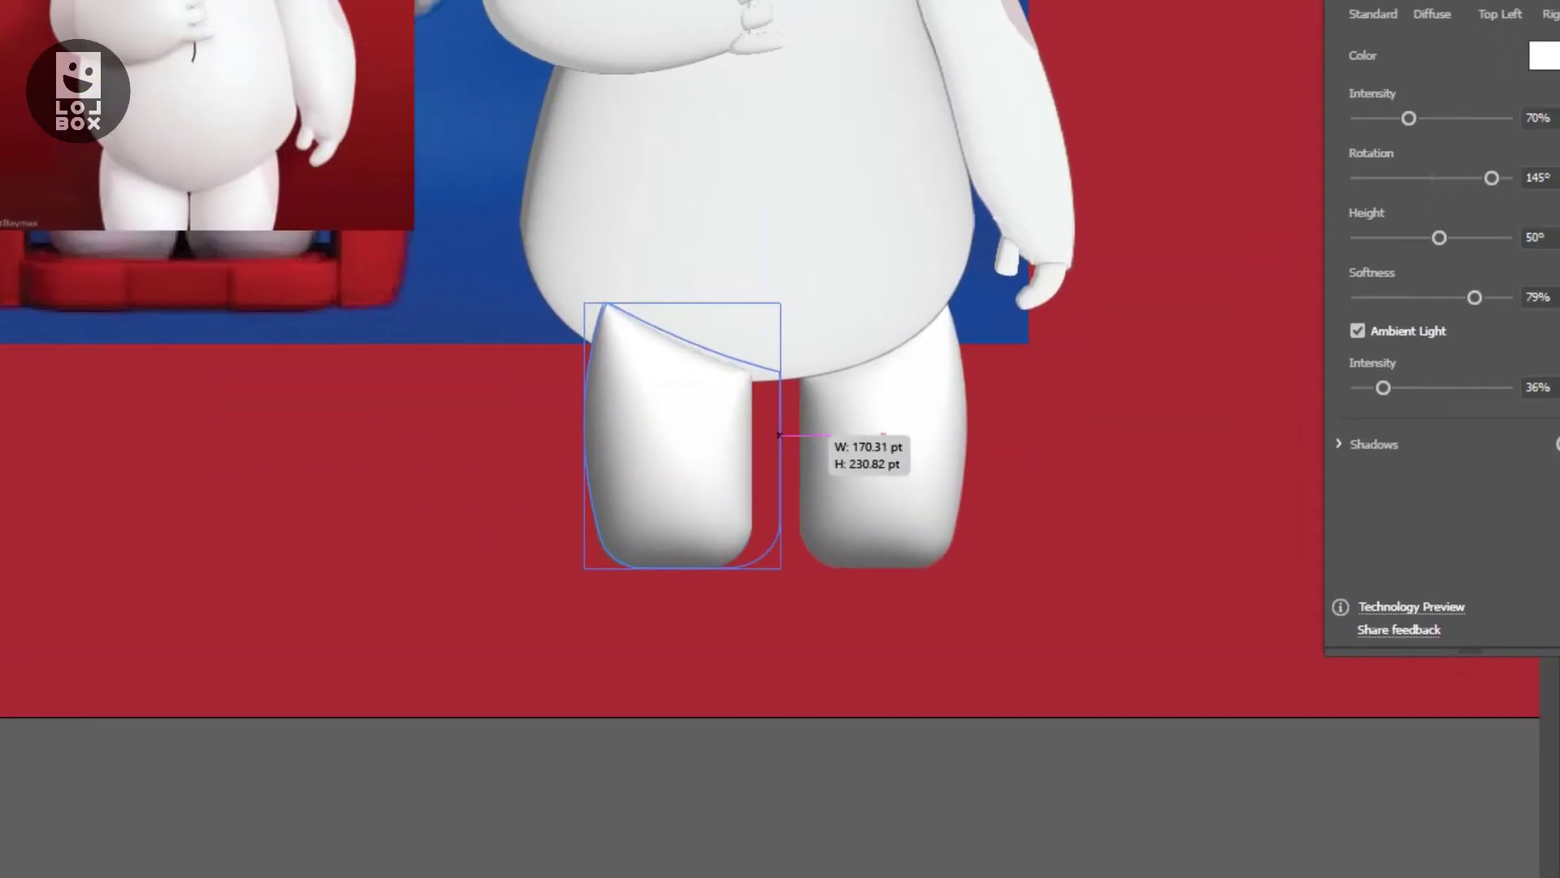
{"action": "left_click_drag", "start_coordinate": [778, 435], "coordinate": [755, 435]}
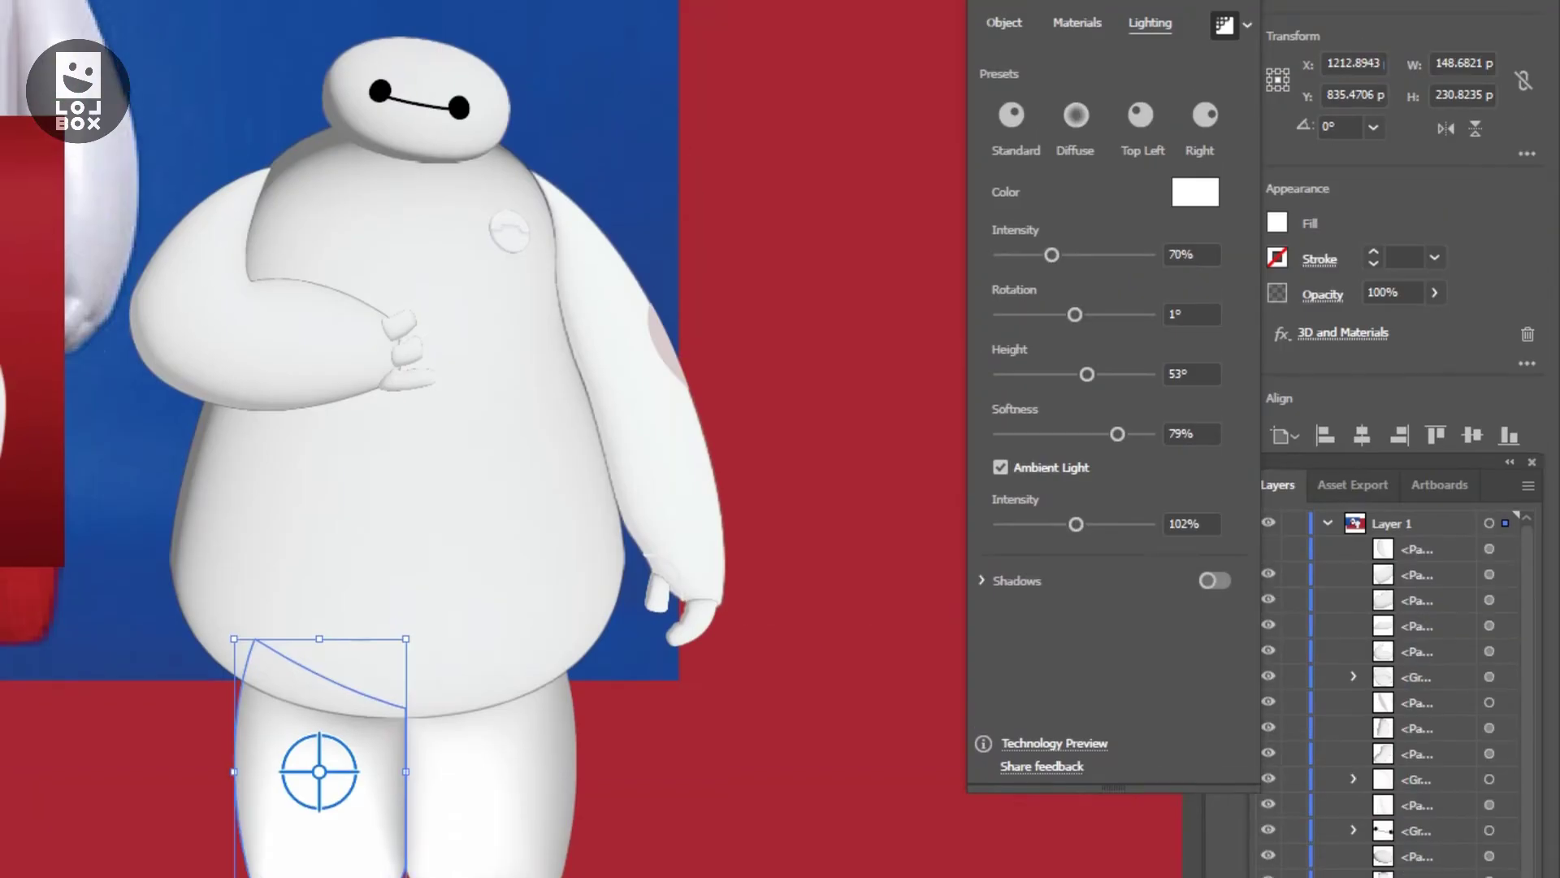
{"action": "type", "text": "54"}
{"action": "key", "text": "Return"}
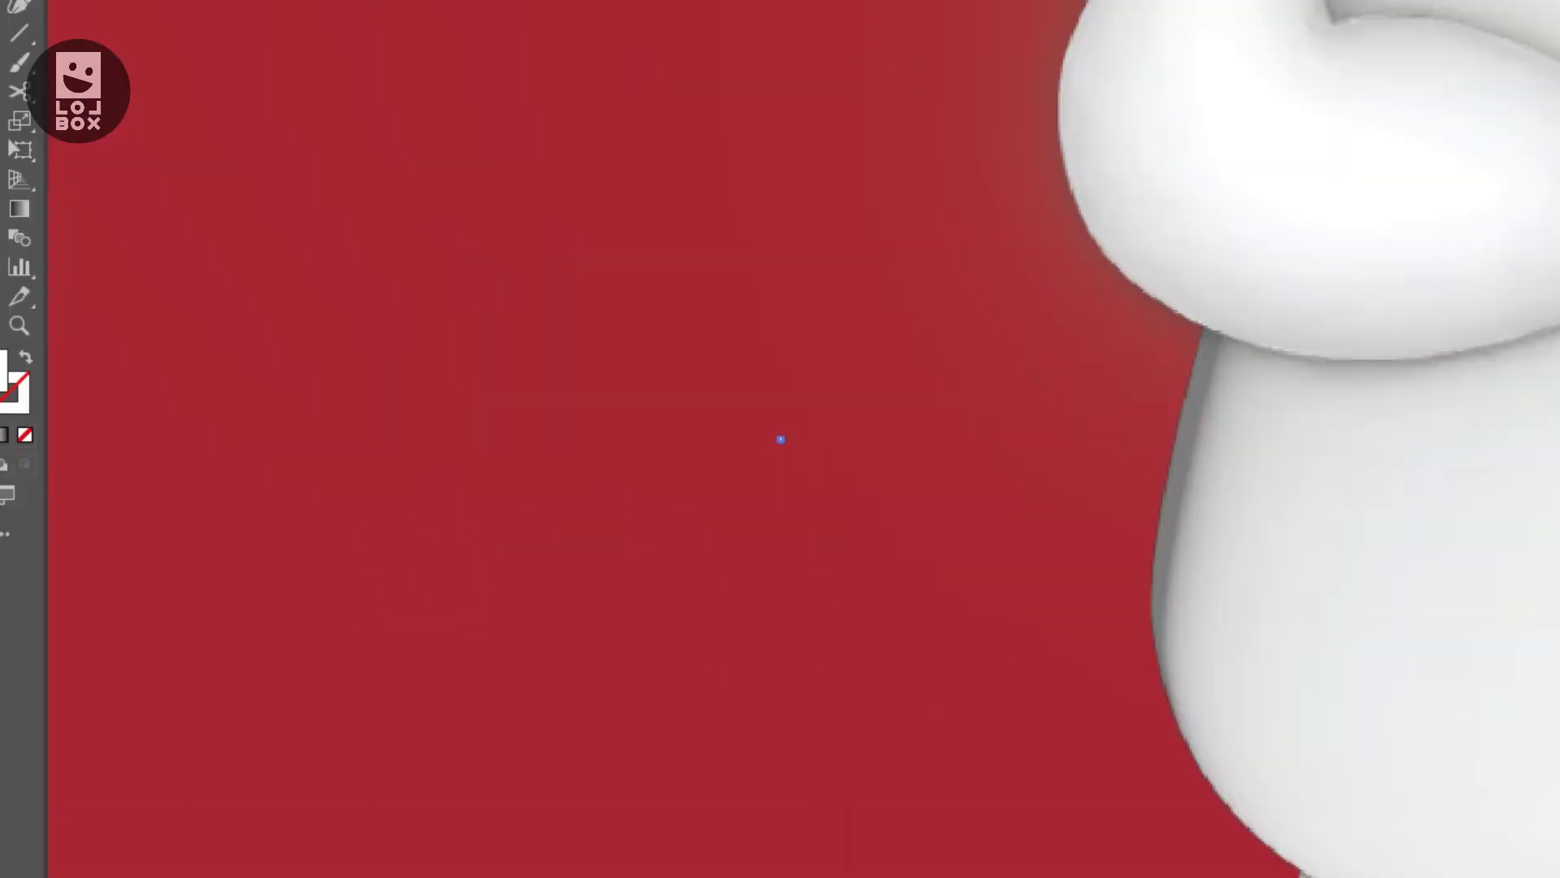
{"action": "left_click_drag", "start_coordinate": [781, 362], "coordinate": [781, 459]}
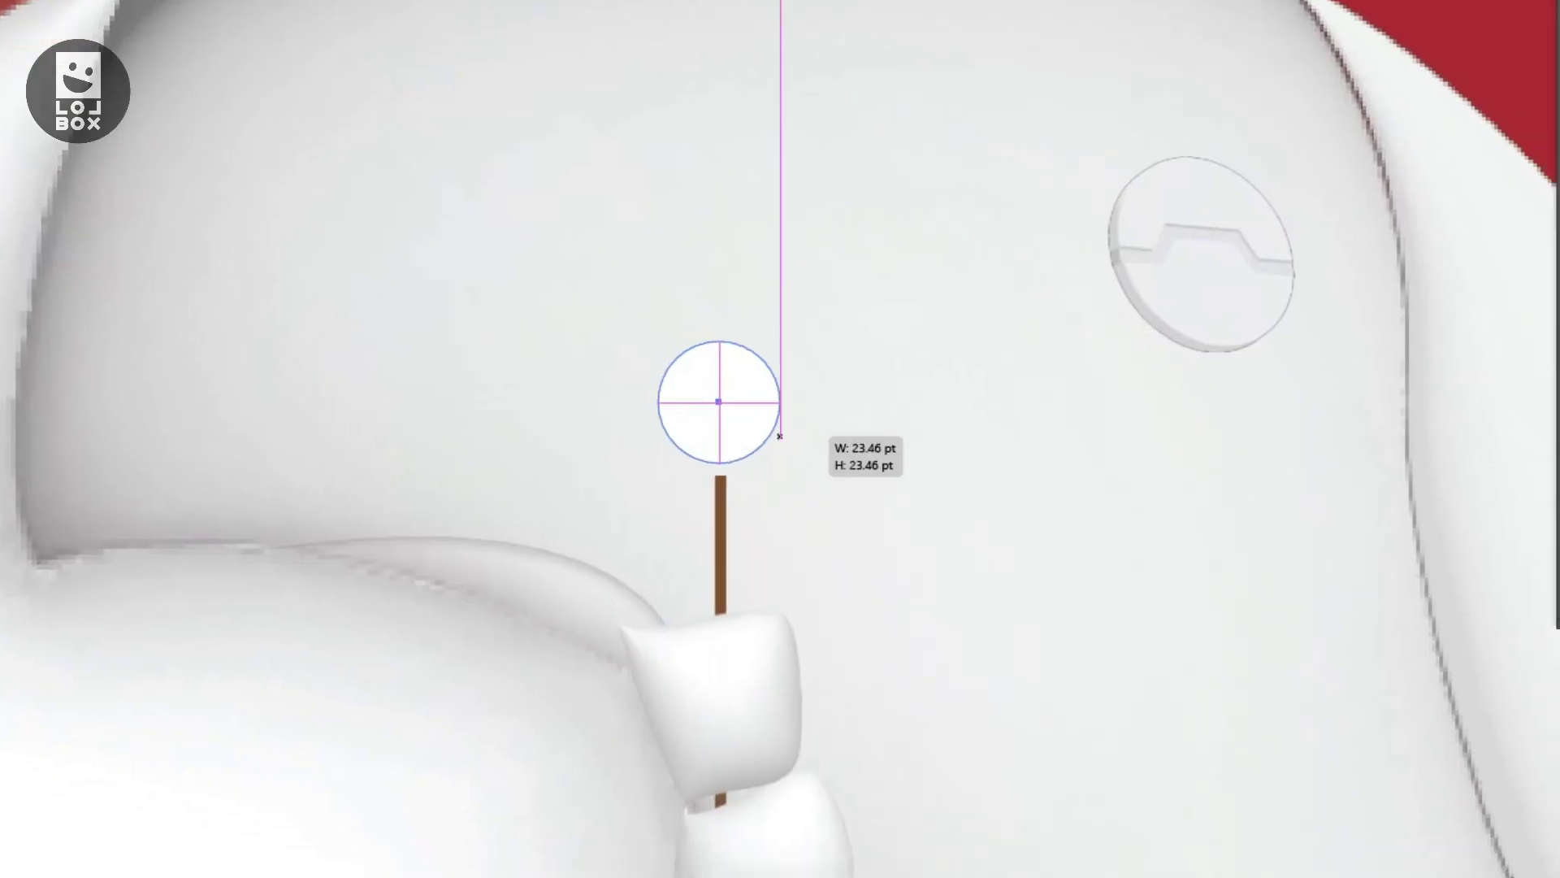
Draw the red lollipop head, lower its opacity, and add a small inner circle tapered into a crescent
{"action": "left_click_drag", "start_coordinate": [777, 440], "coordinate": [777, 440]}
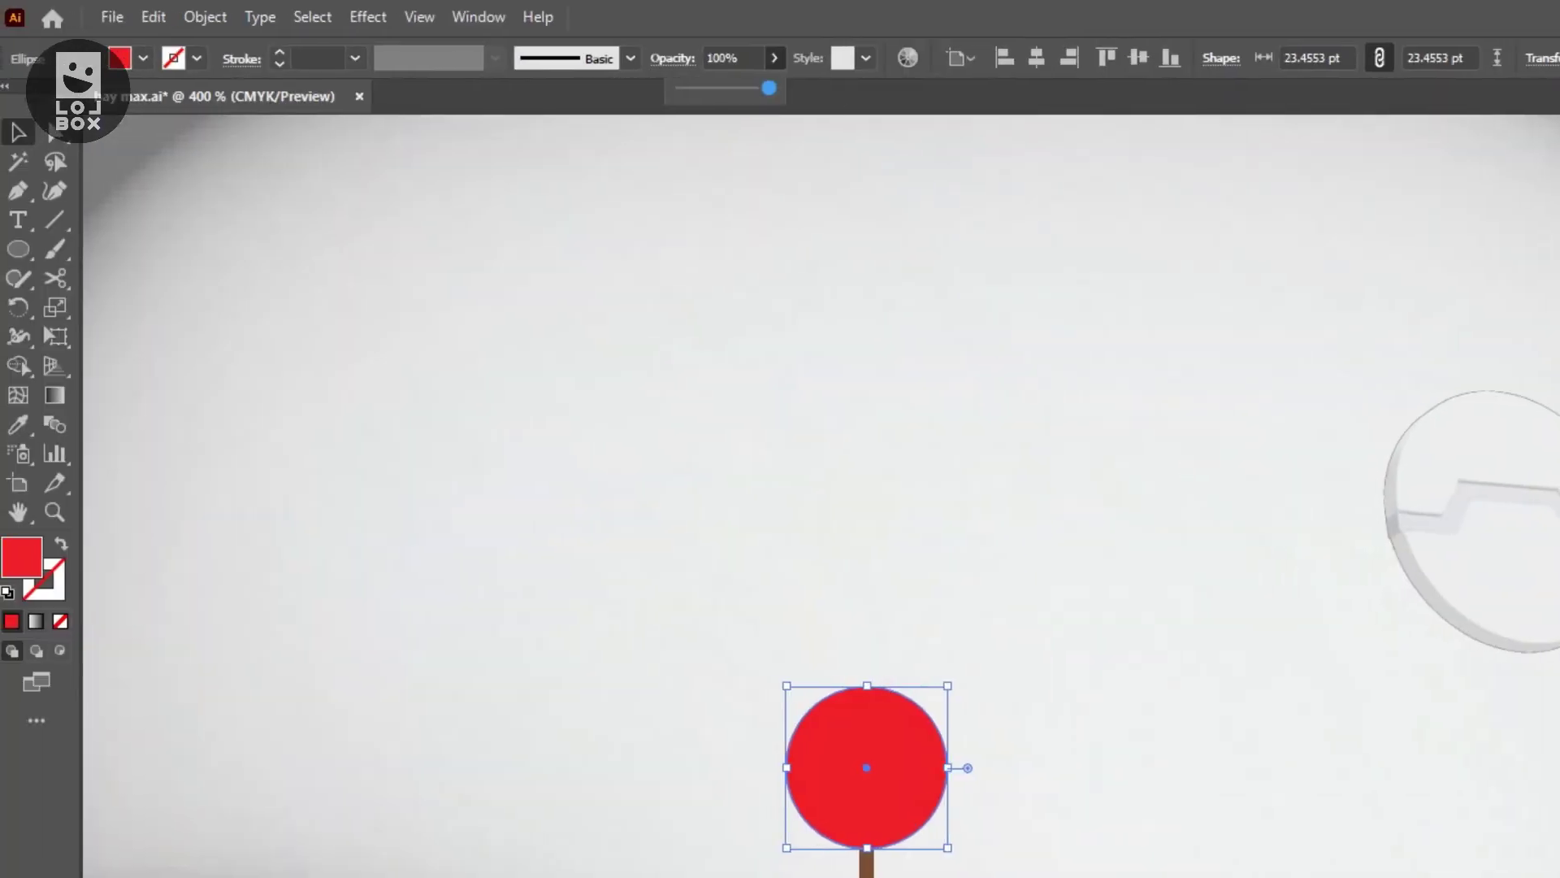
{"action": "left_click_drag", "start_coordinate": [769, 88], "coordinate": [741, 87]}
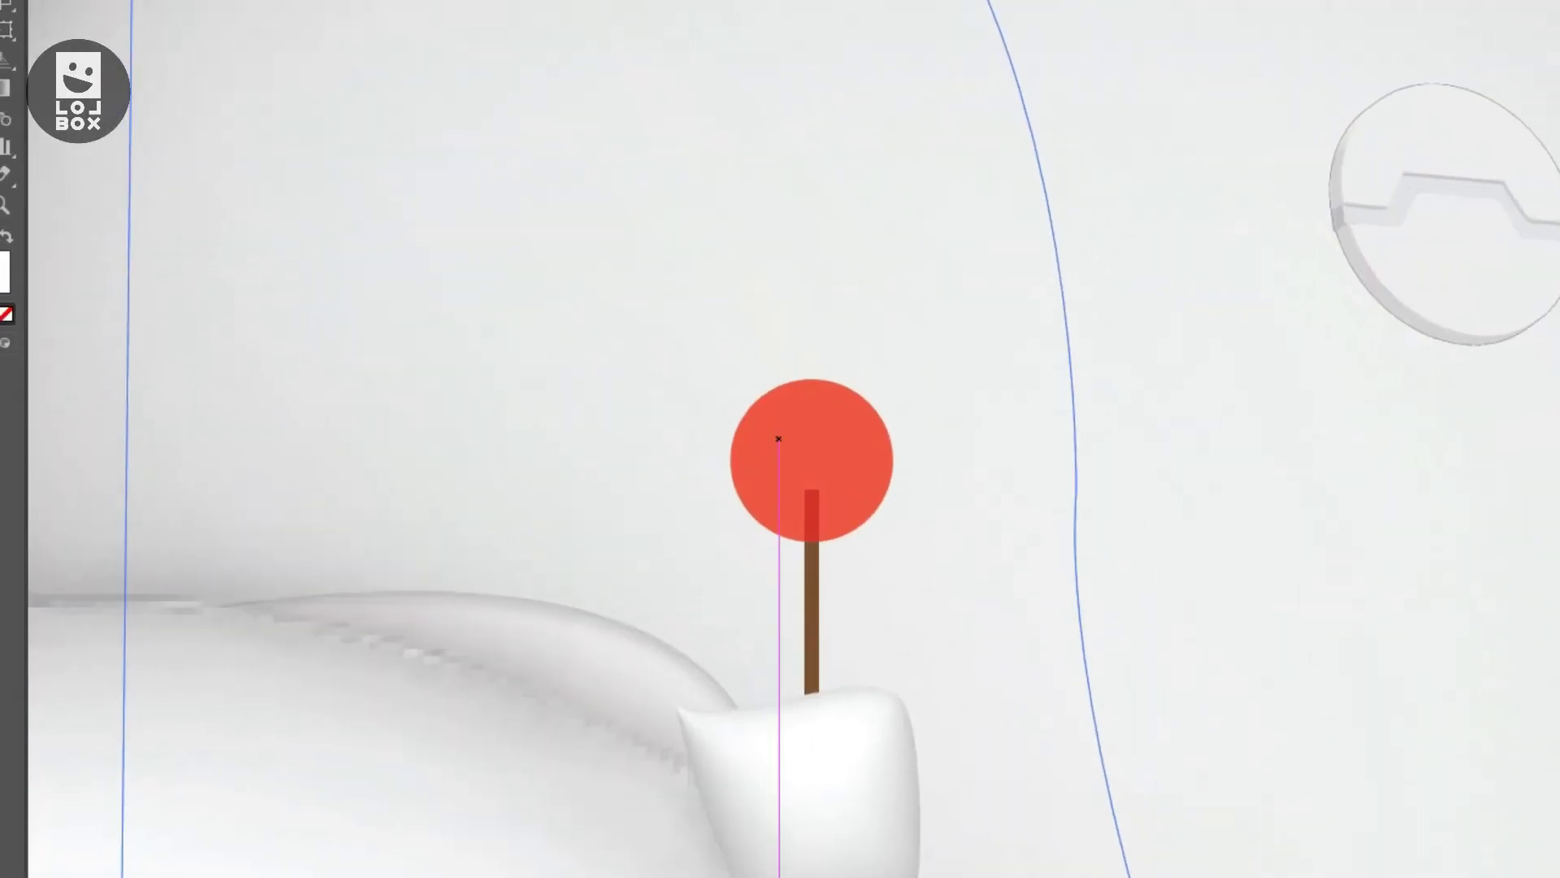
{"action": "left_click_drag", "start_coordinate": [779, 439], "coordinate": [780, 451]}
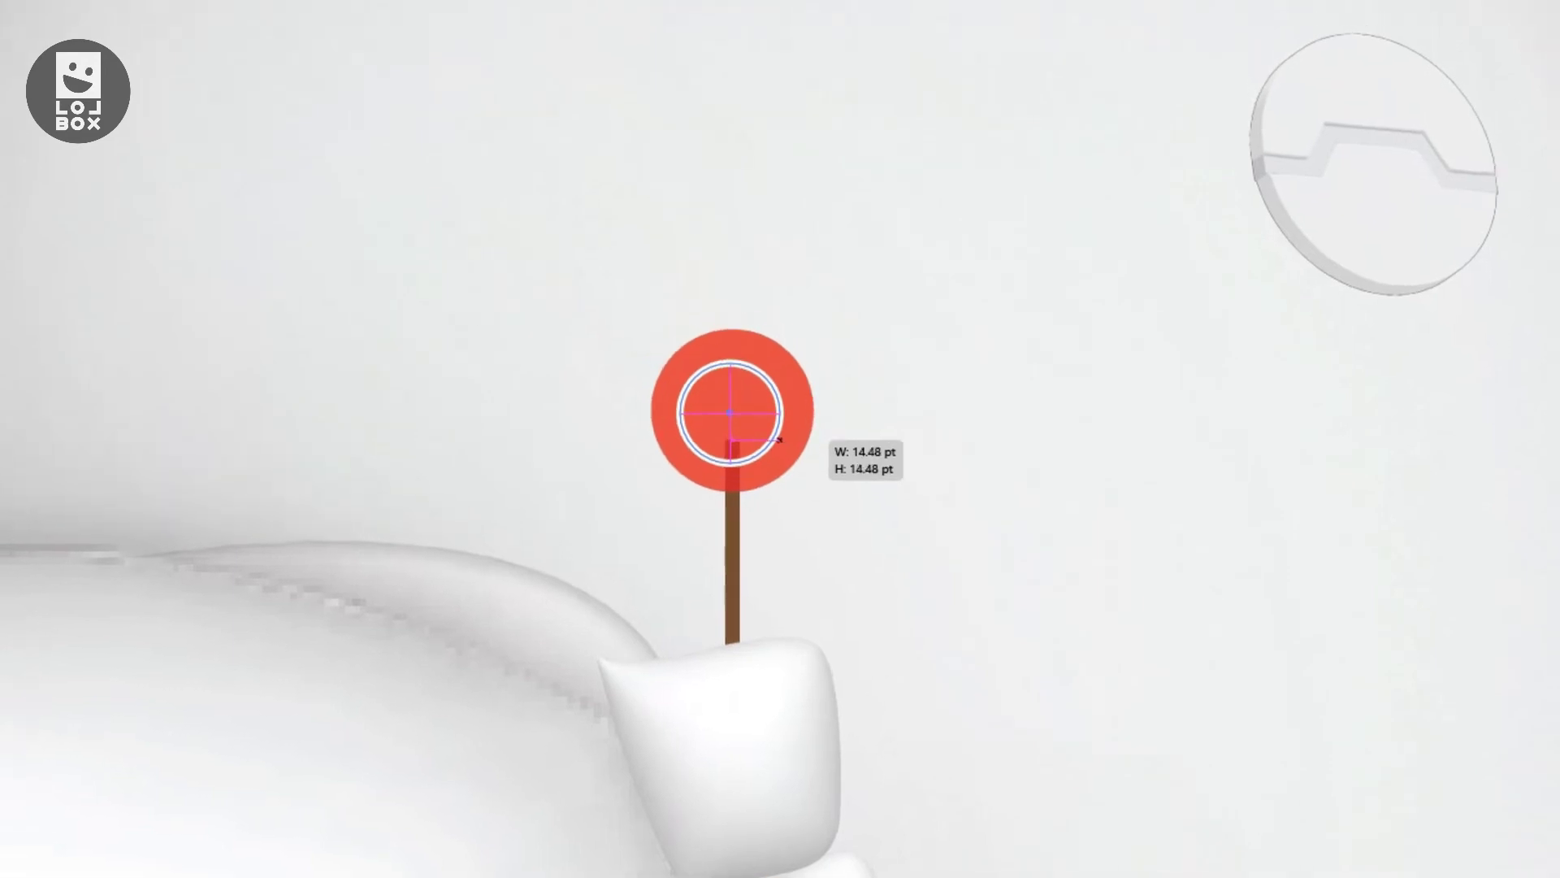
{"action": "left_click_drag", "start_coordinate": [781, 453], "coordinate": [780, 451]}
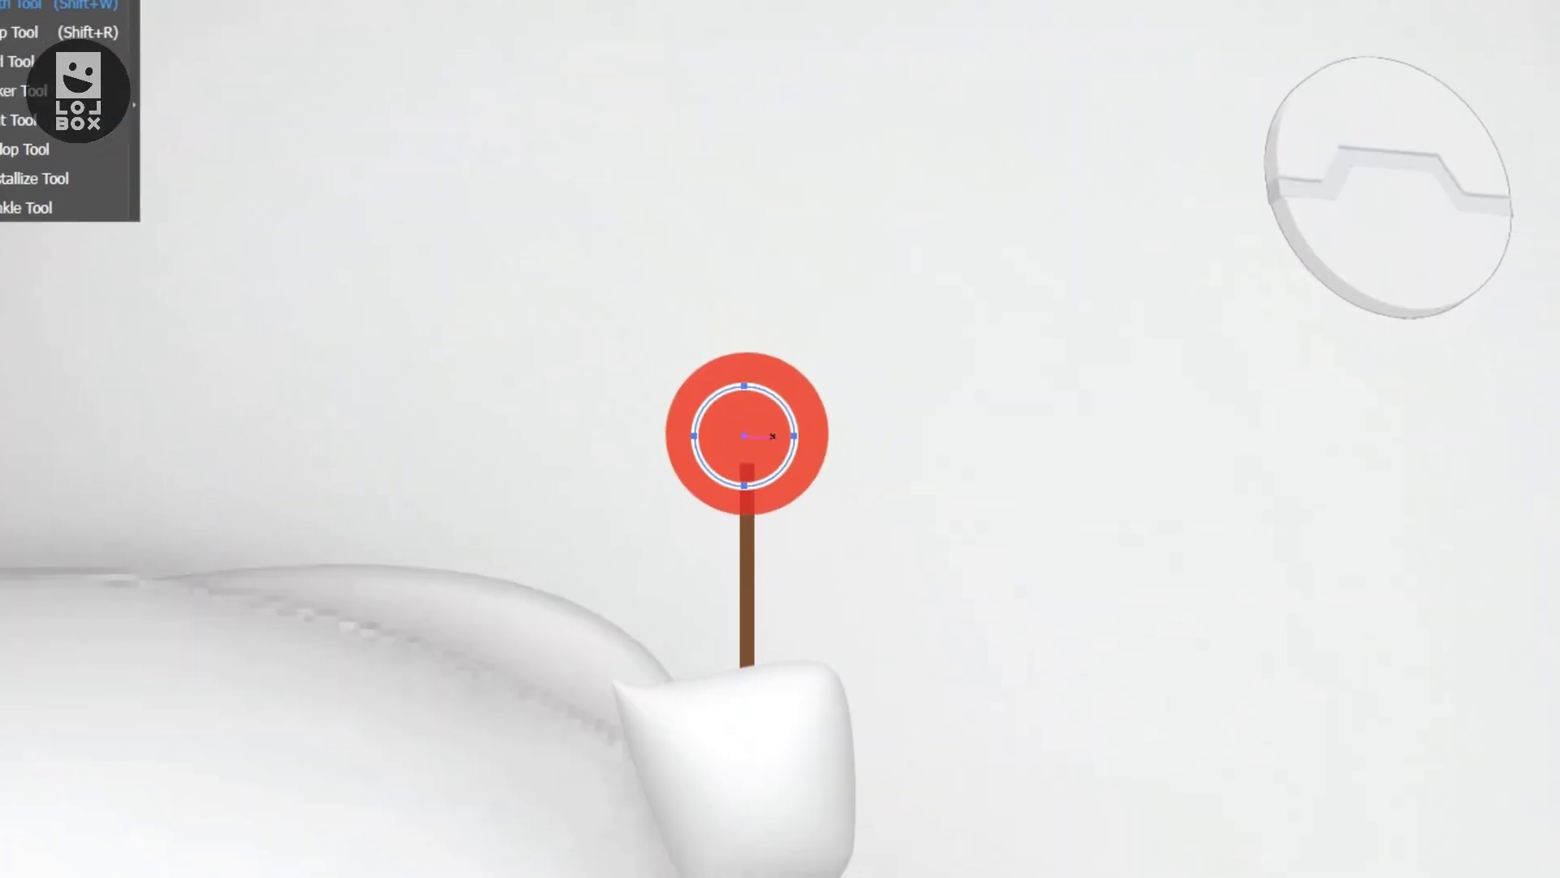
{"action": "left_click_drag", "start_coordinate": [766, 433], "coordinate": [785, 437]}
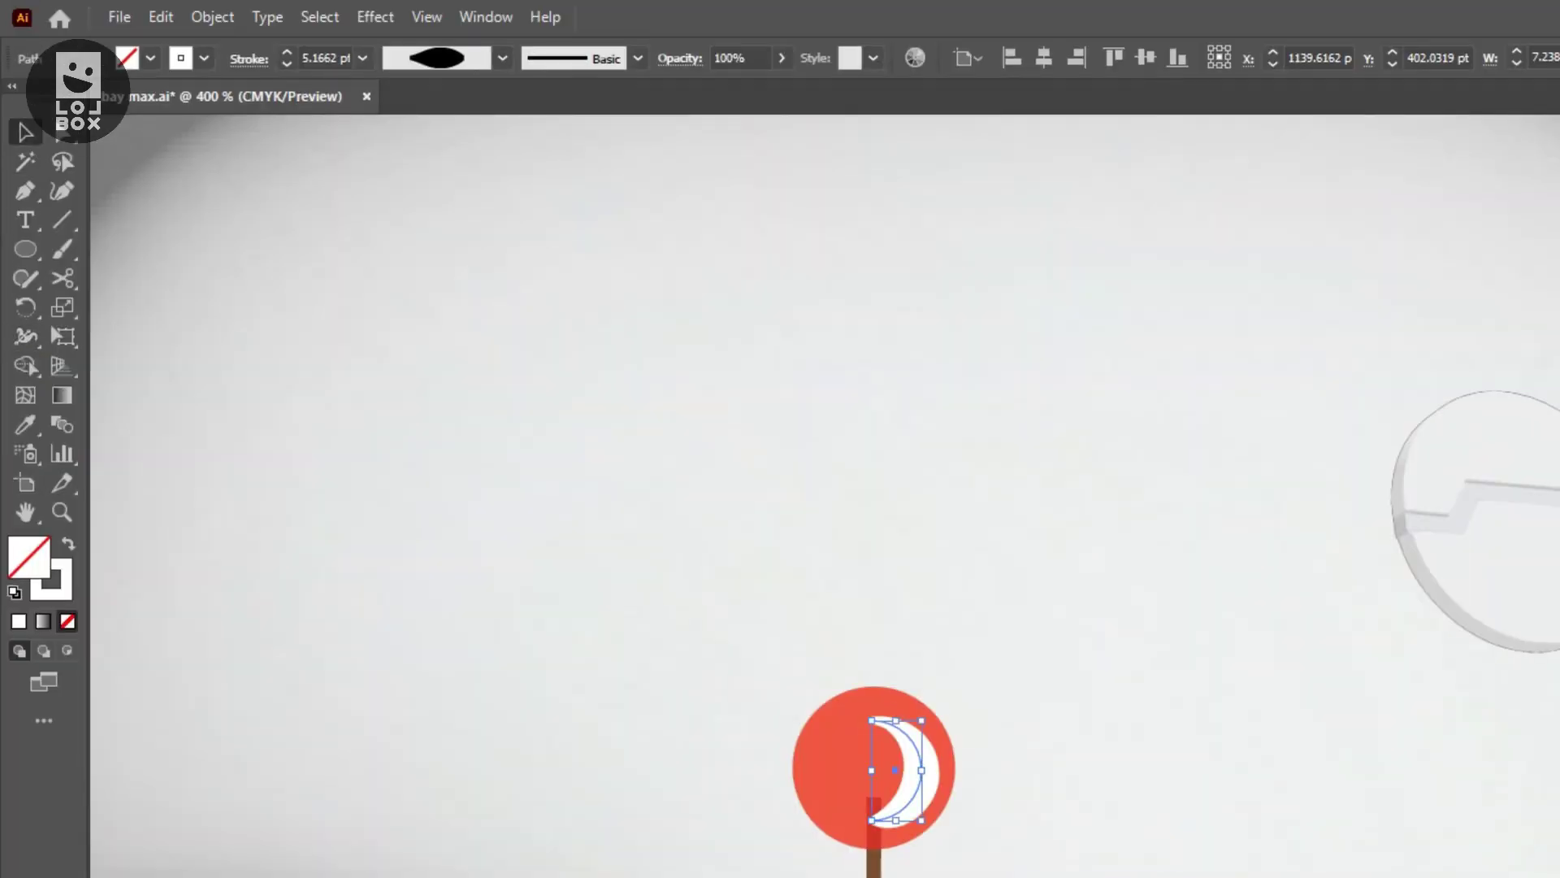
Apply a variable stroke width profile and arrange the dark red crescents into a swirl
{"action": "left_click", "coordinate": [502, 58]}
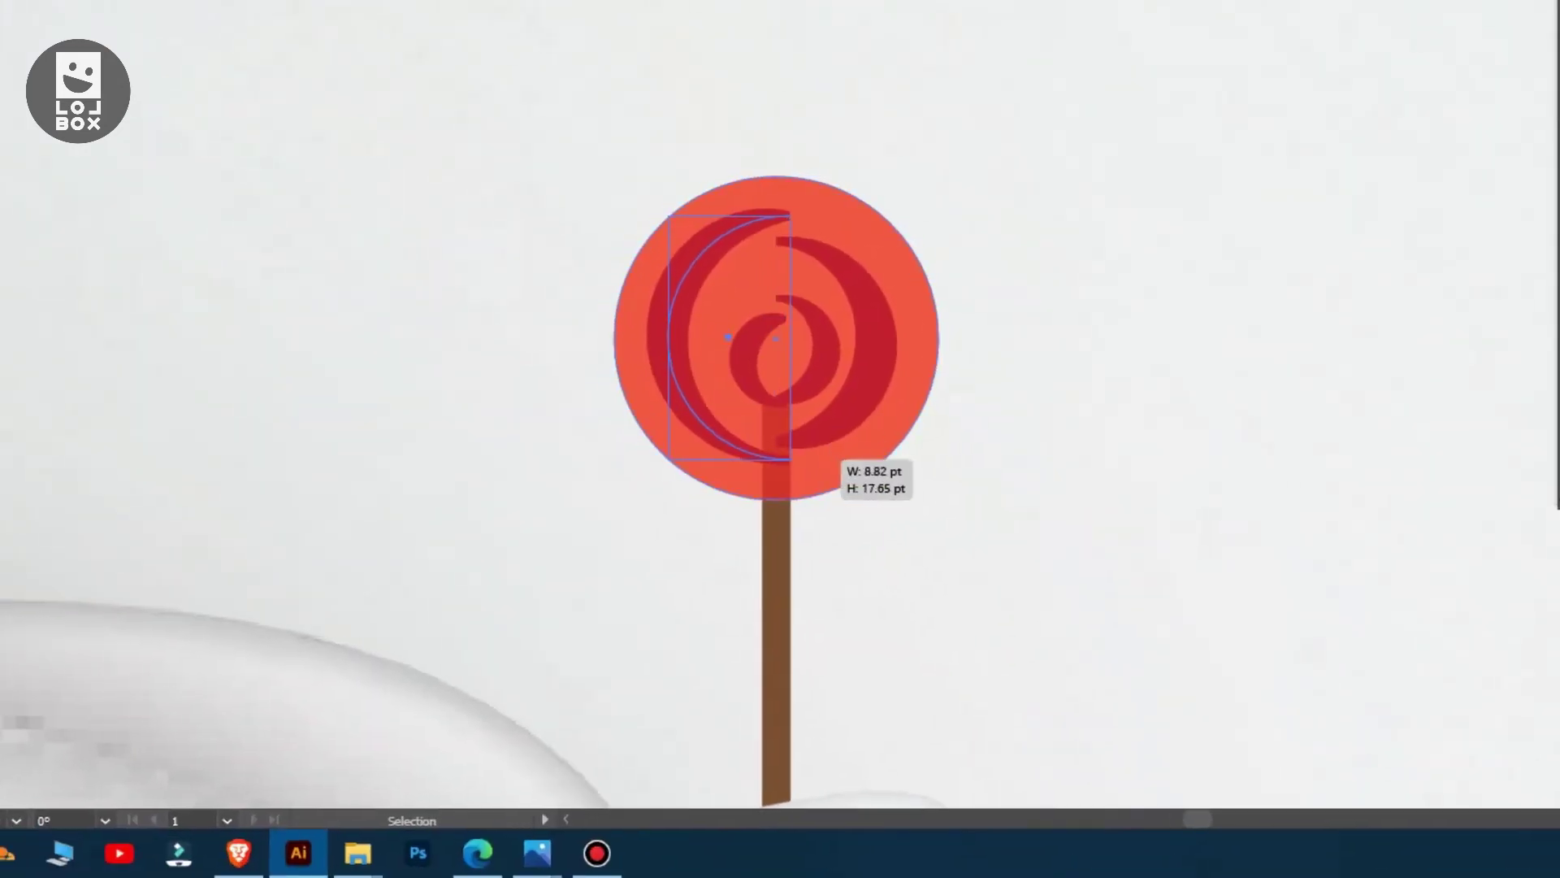
{"action": "left_click_drag", "start_coordinate": [789, 459], "coordinate": [733, 449]}
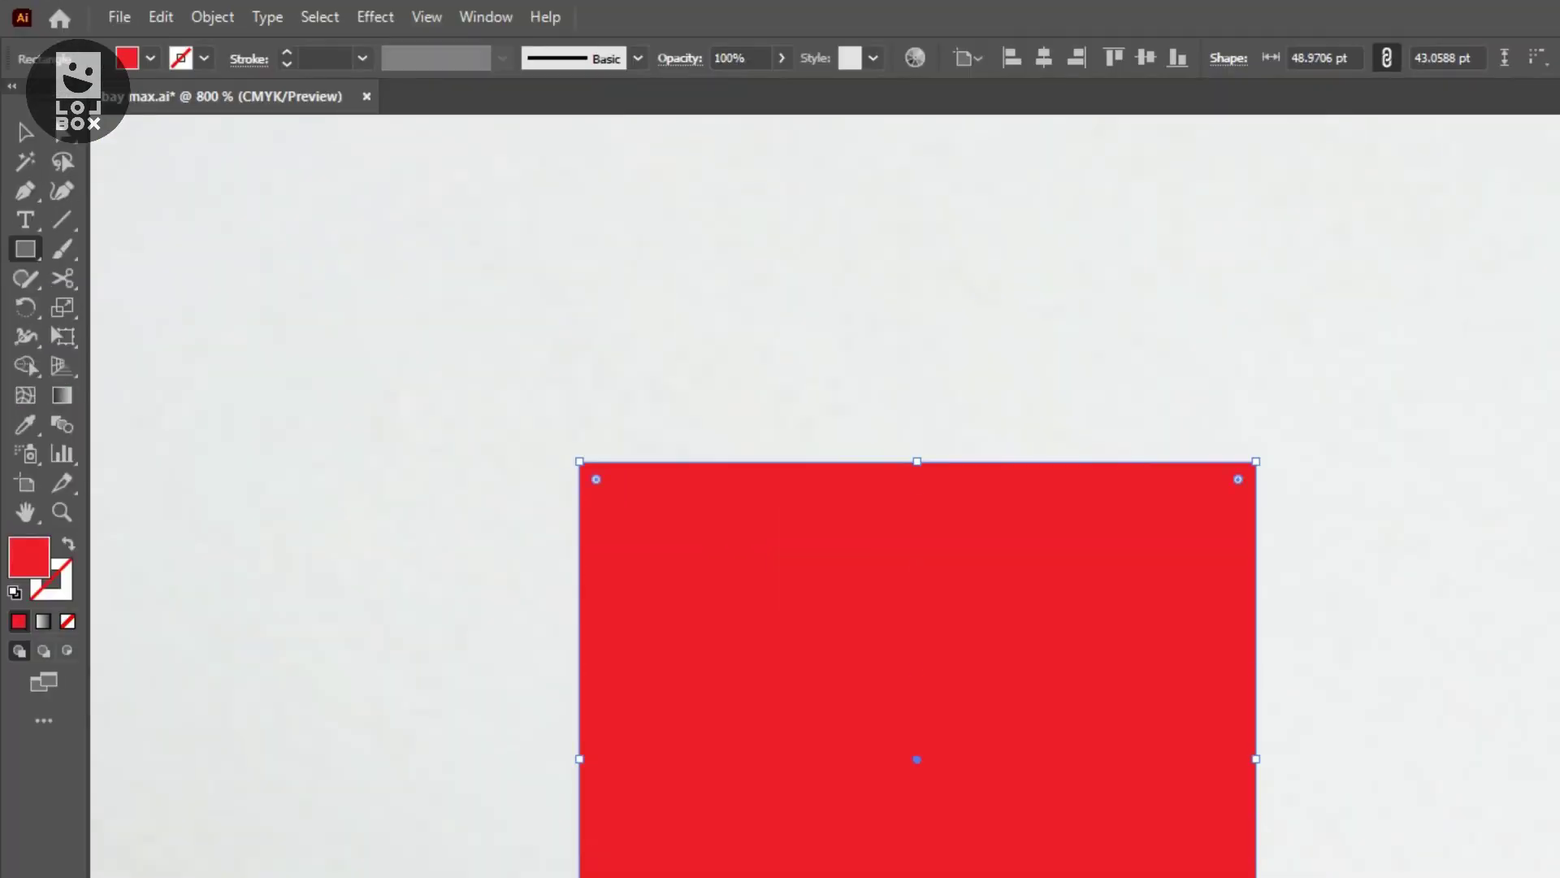
Fill the rectangle light grey and make it semi-transparent
{"action": "left_click", "coordinate": [170, 170]}
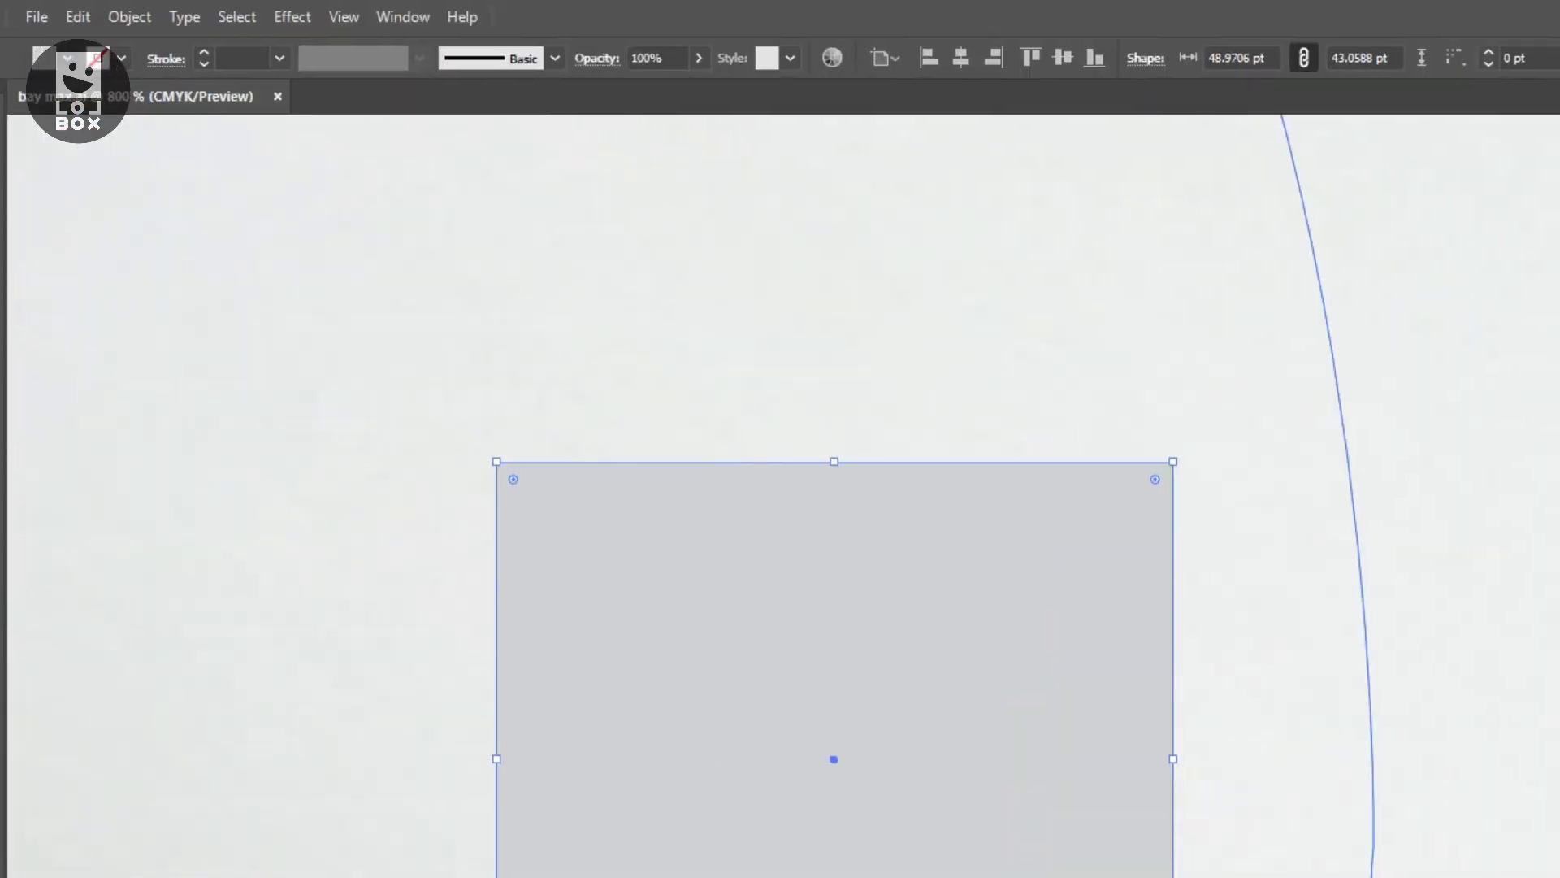
{"action": "left_click_drag", "start_coordinate": [725, 87], "coordinate": [705, 87]}
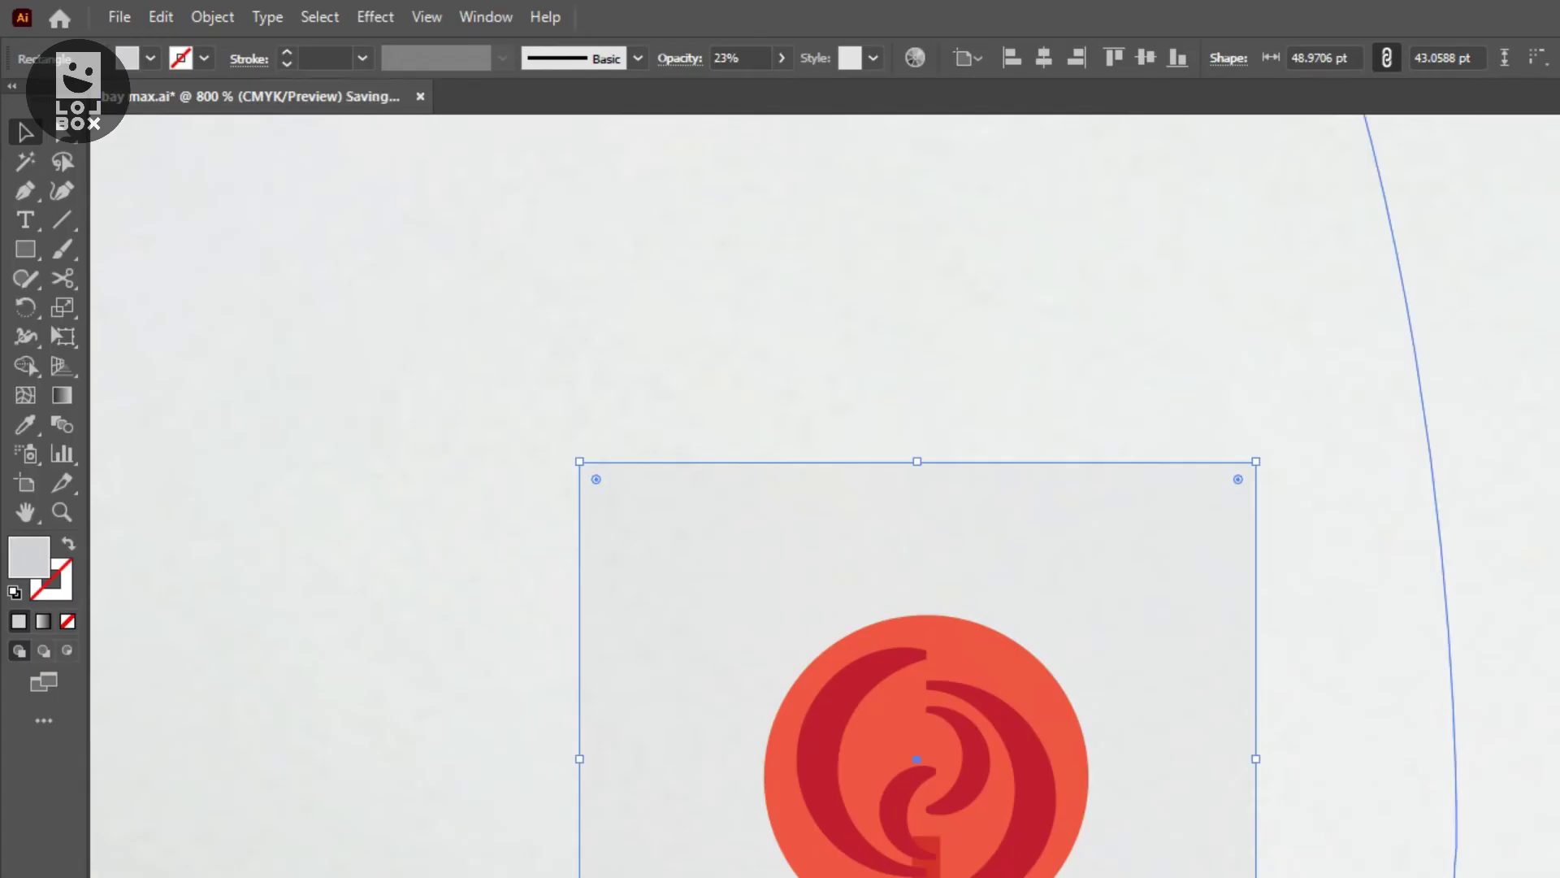
{"action": "left_click_drag", "start_coordinate": [735, 87], "coordinate": [744, 86]}
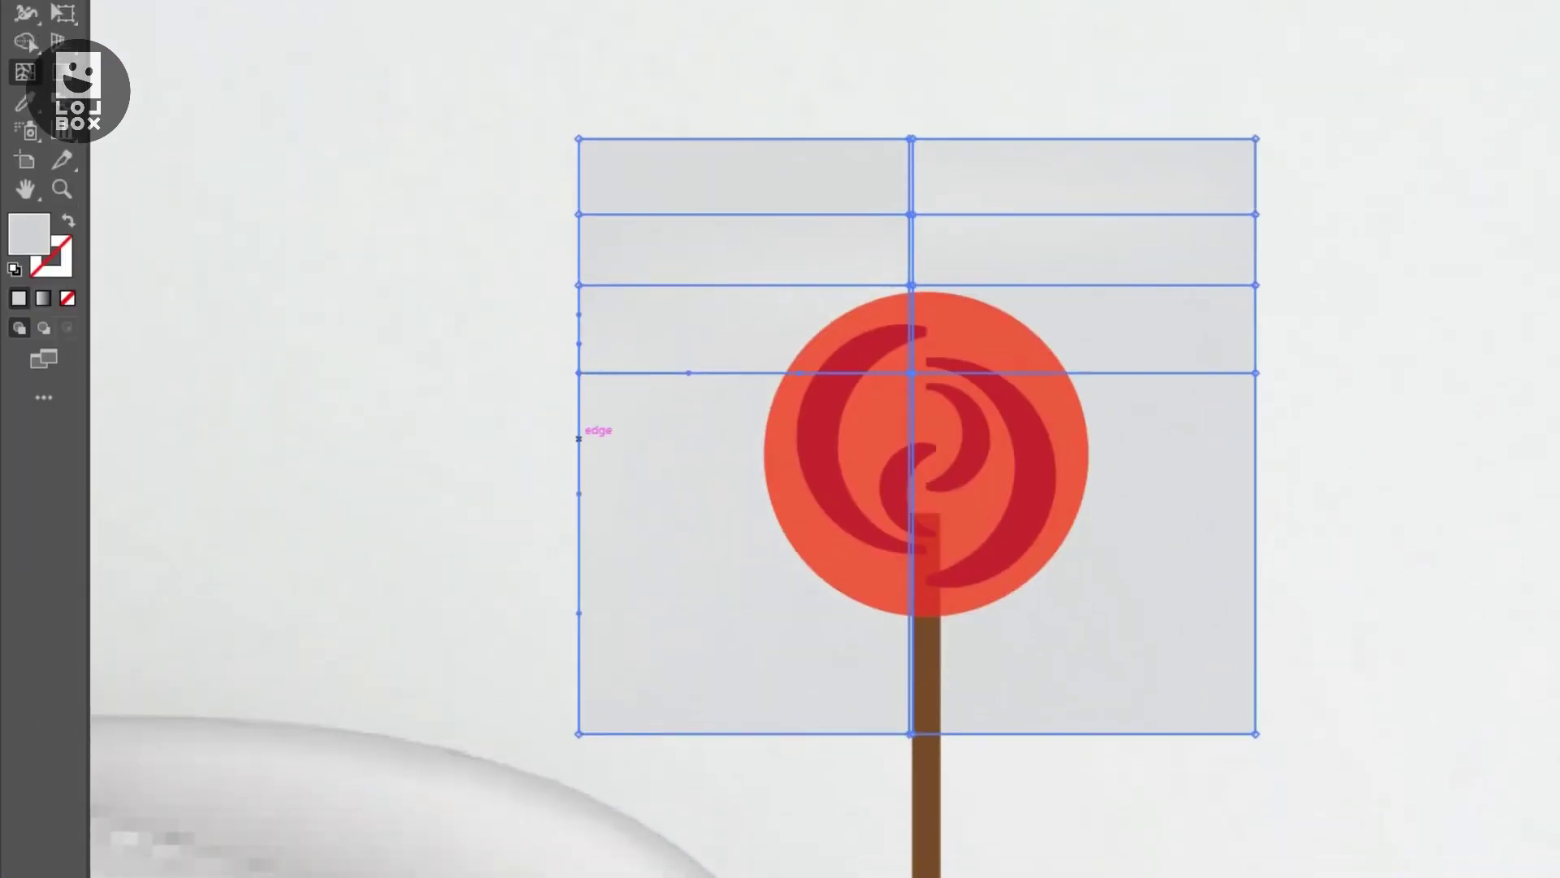
Add three horizontal and five vertical mesh lines, then pull a top mesh point to bend the edge
{"action": "left_click", "coordinate": [579, 438]}
{"action": "left_click", "coordinate": [579, 505]}
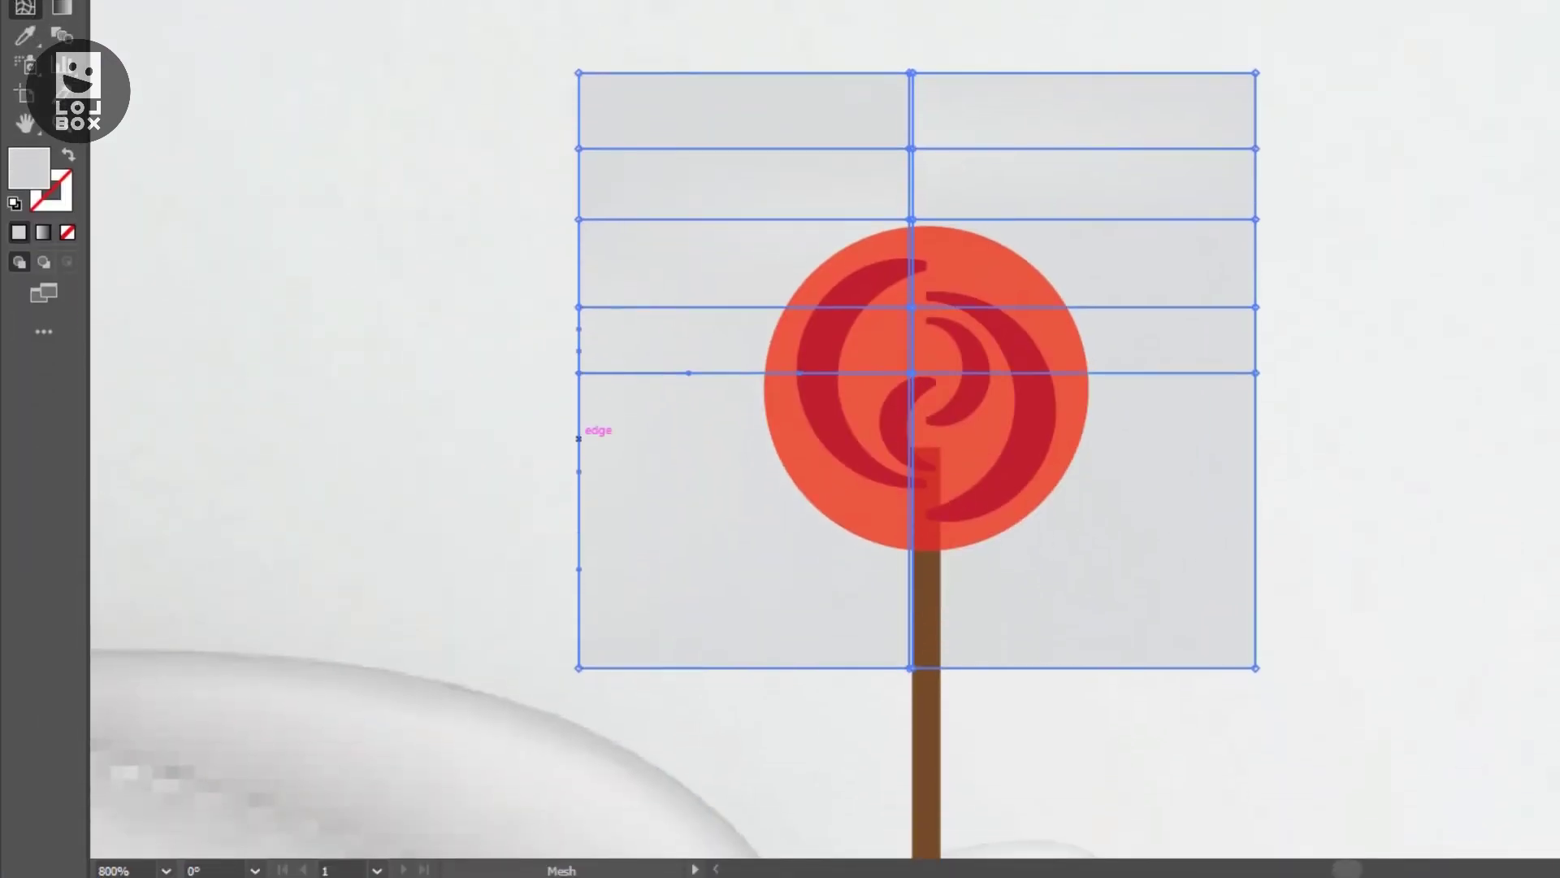
{"action": "left_click", "coordinate": [579, 590]}
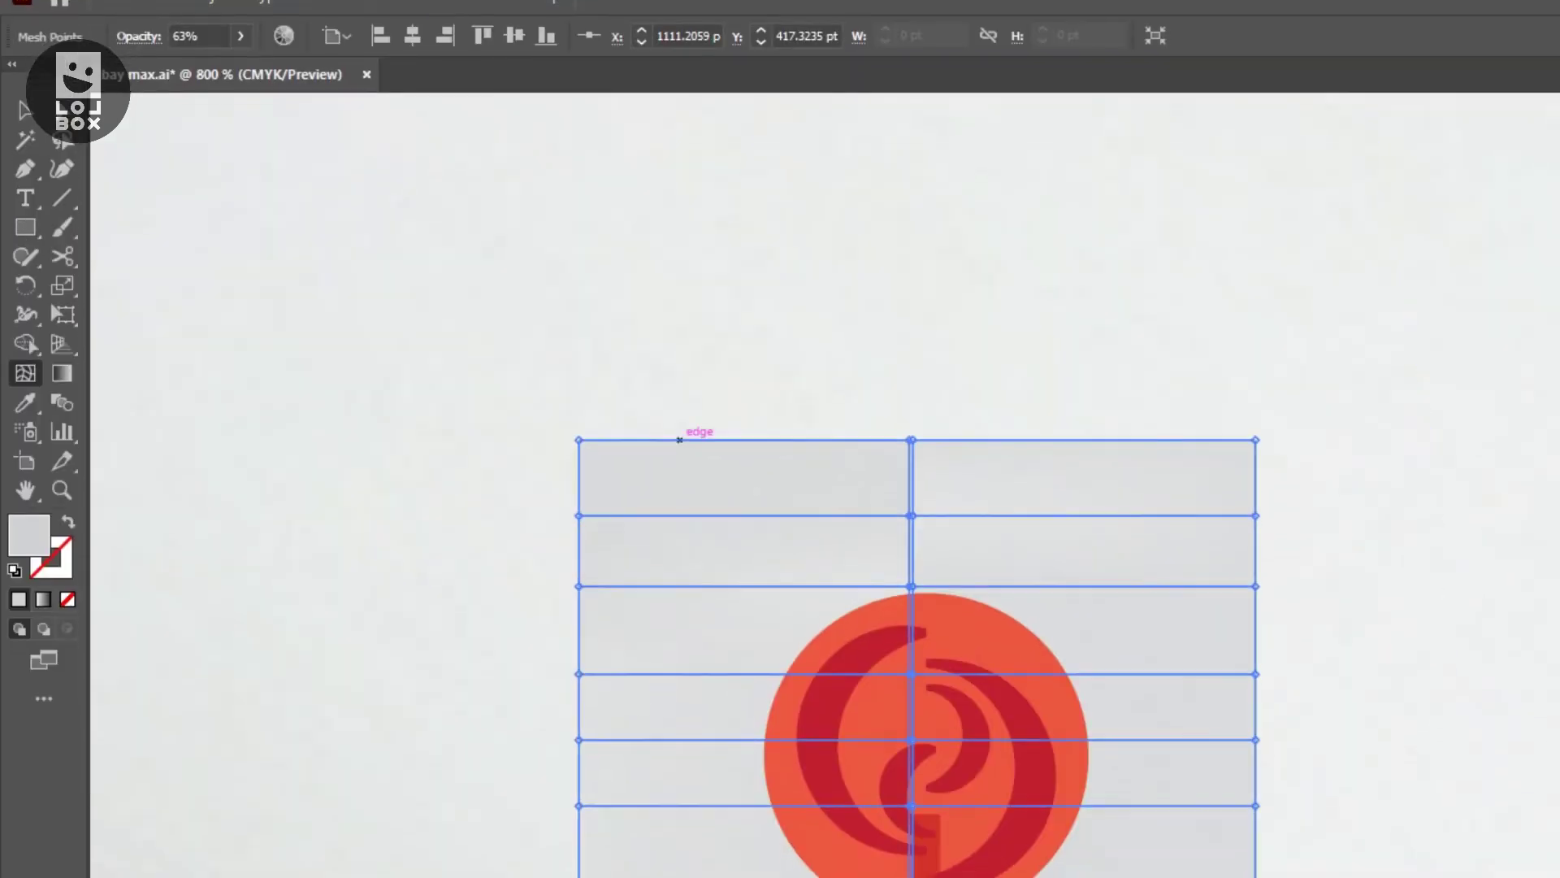
{"action": "left_click", "coordinate": [680, 23]}
{"action": "left_click", "coordinate": [787, 23]}
{"action": "left_click", "coordinate": [787, 434]}
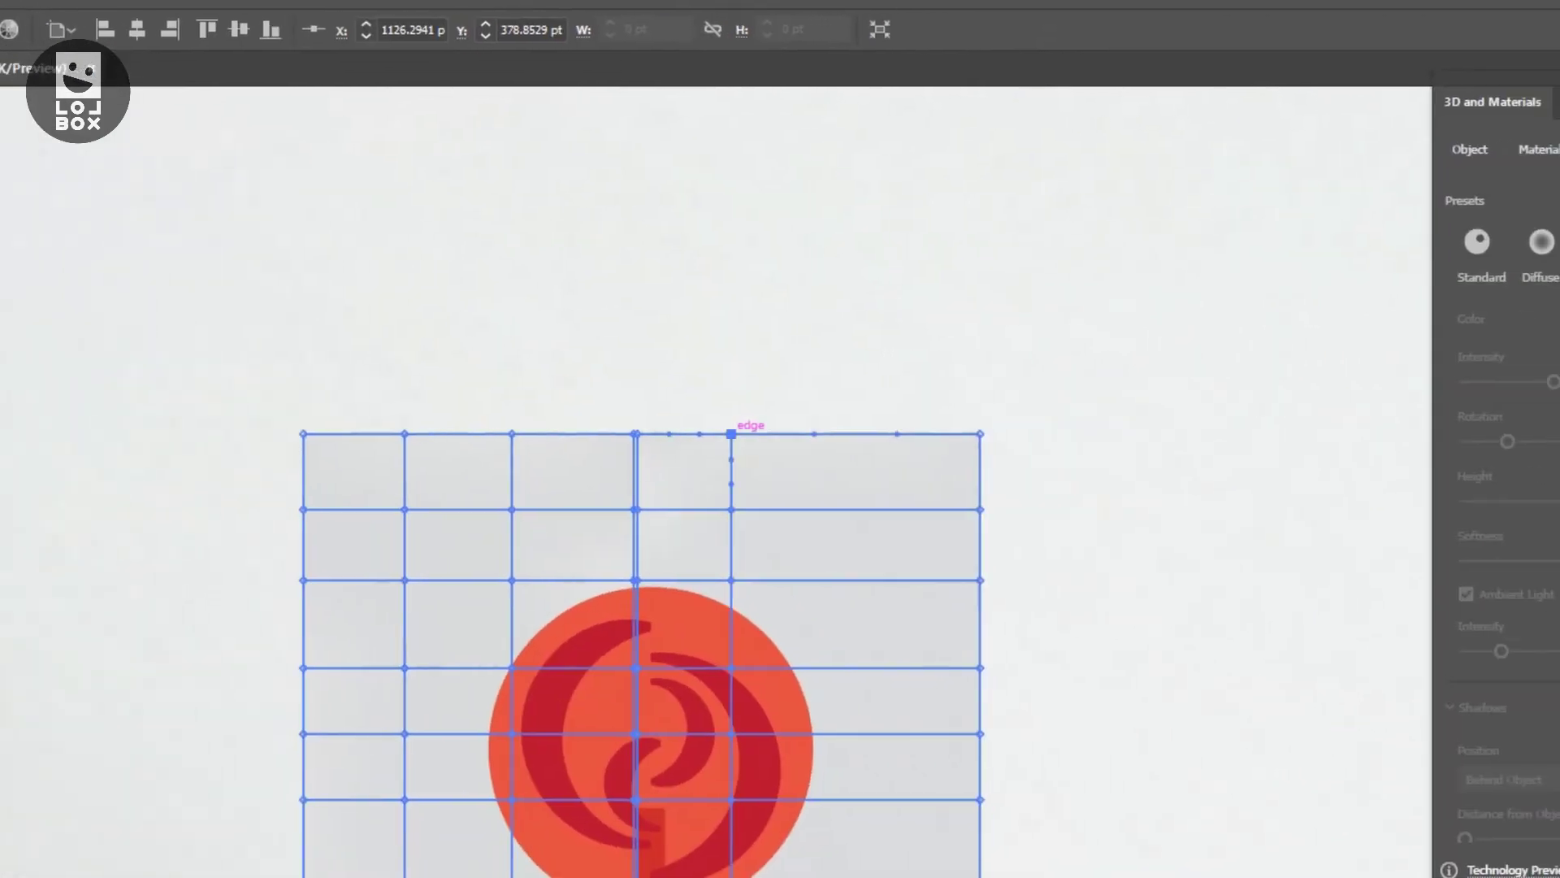
{"action": "left_click", "coordinate": [888, 434]}
{"action": "left_click", "coordinate": [967, 434]}
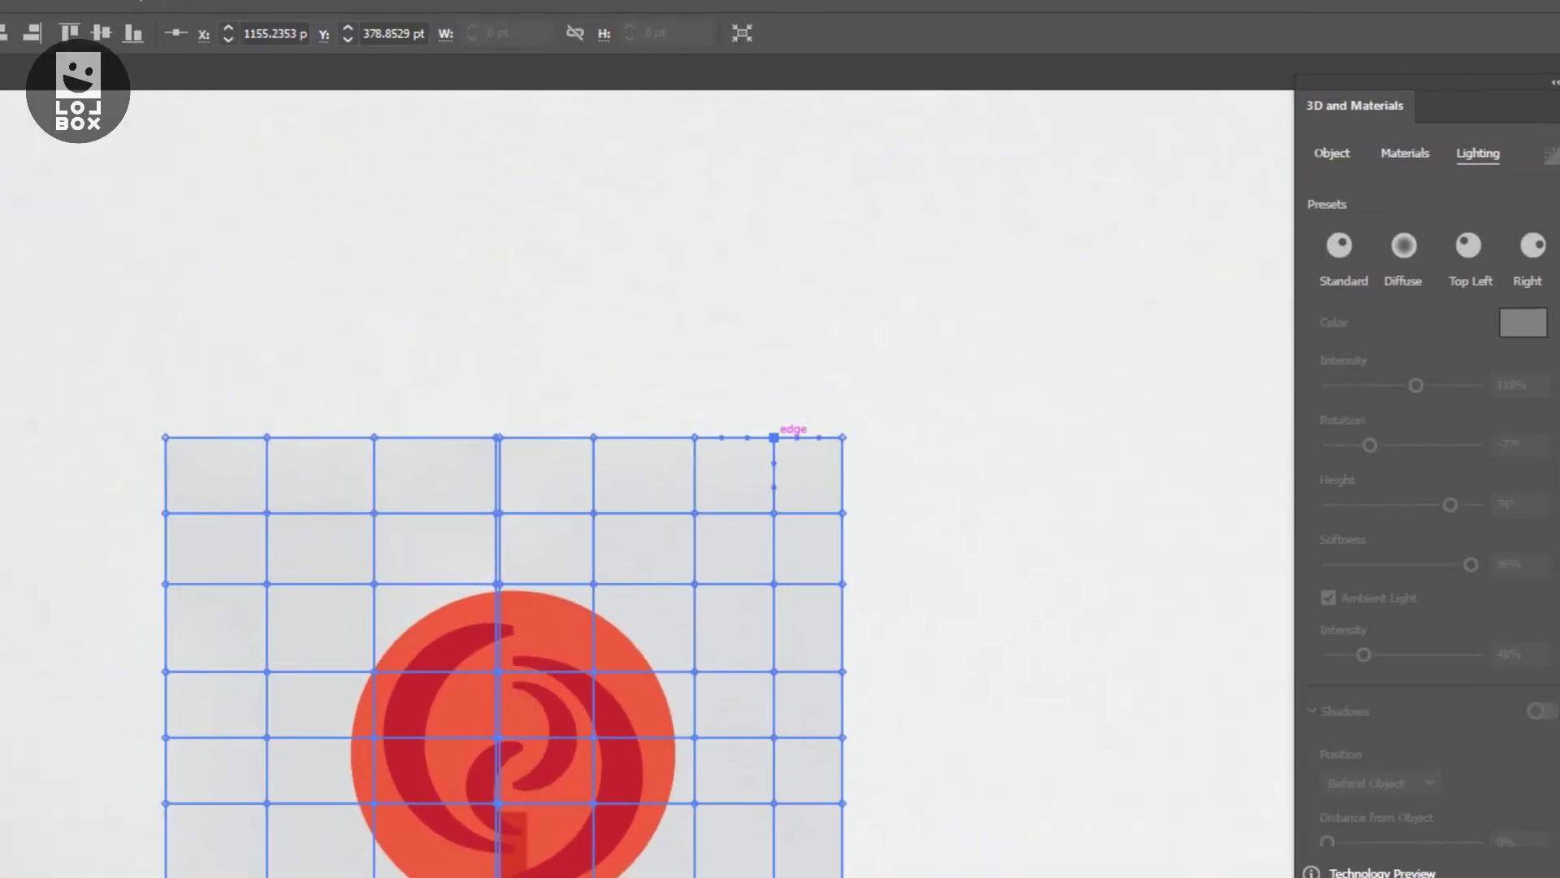
{"action": "left_click_drag", "start_coordinate": [792, 431], "coordinate": [815, 432]}
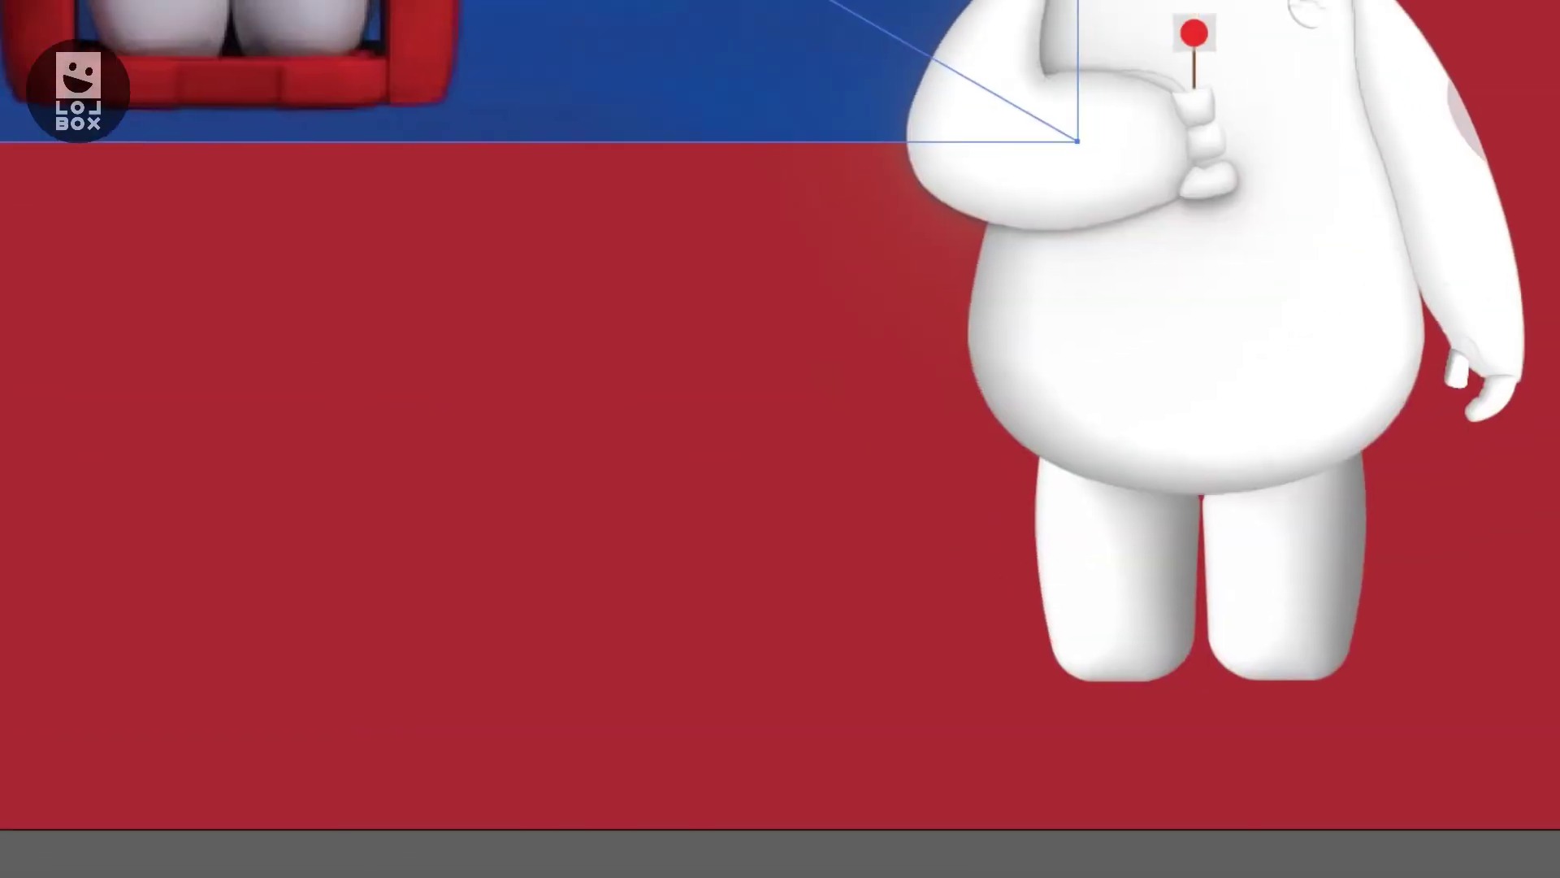
Draw the tapered container outline with the Pen tool and straighten its left edge
{"action": "left_click_drag", "start_coordinate": [684, 442], "coordinate": [780, 441]}
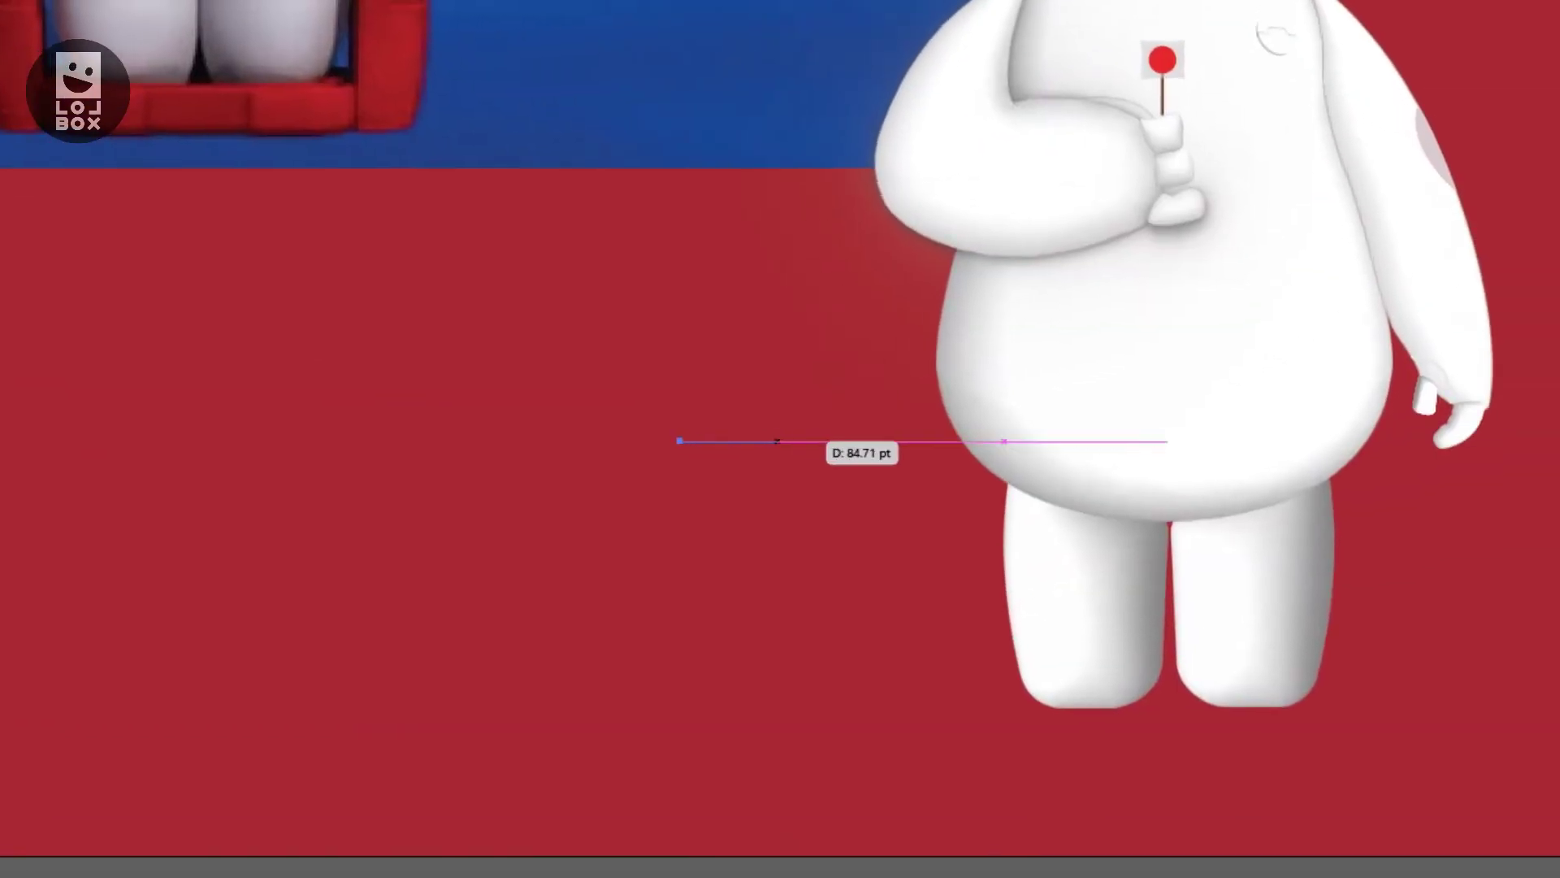
{"action": "left_click", "coordinate": [780, 441]}
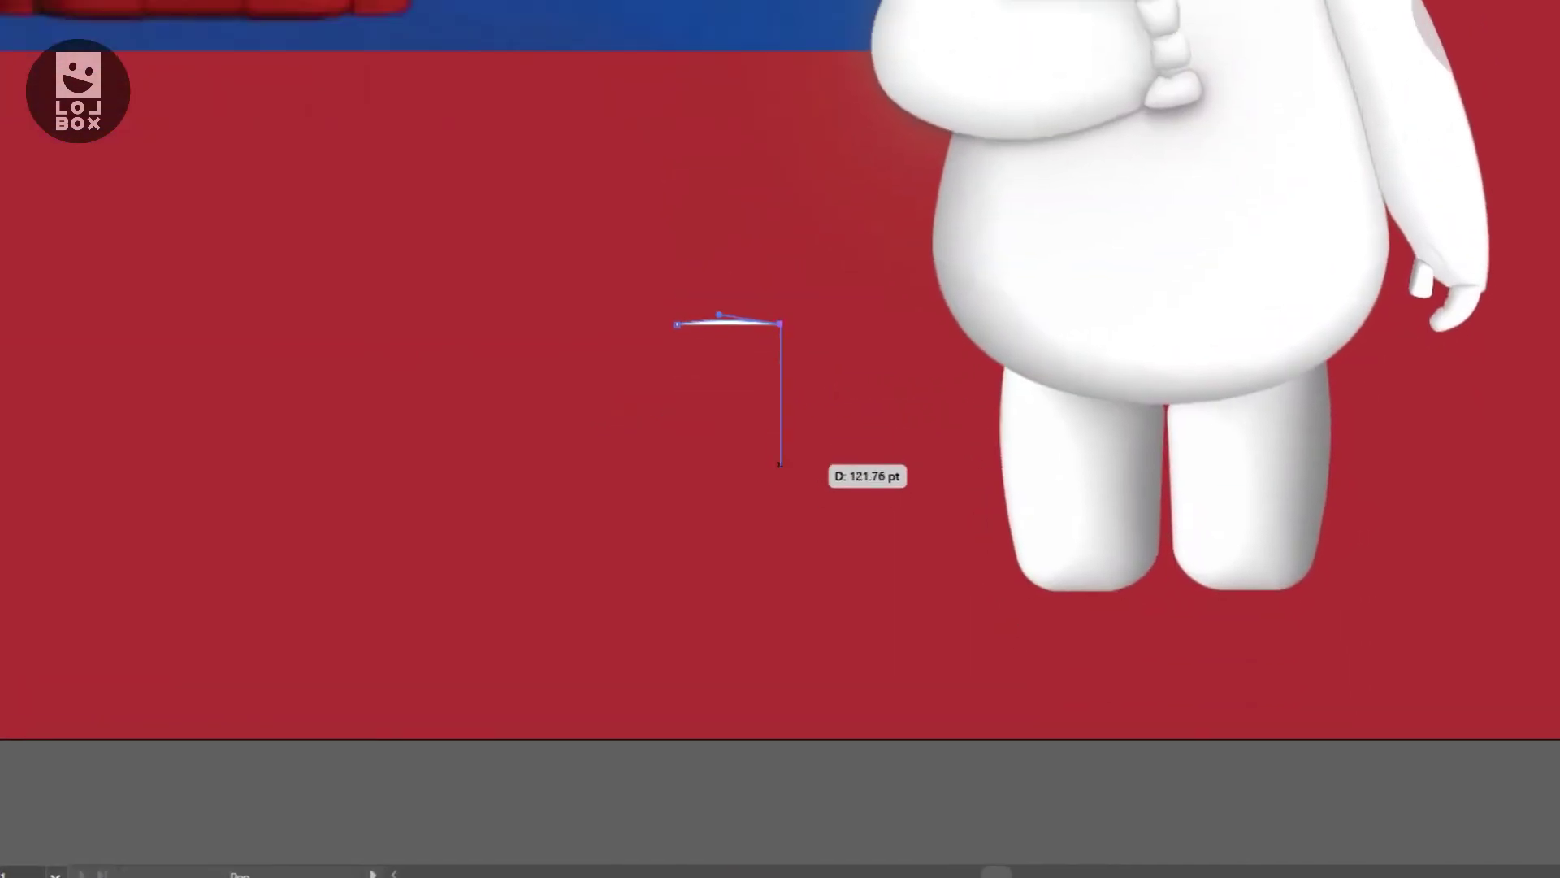
{"action": "left_click", "coordinate": [843, 360]}
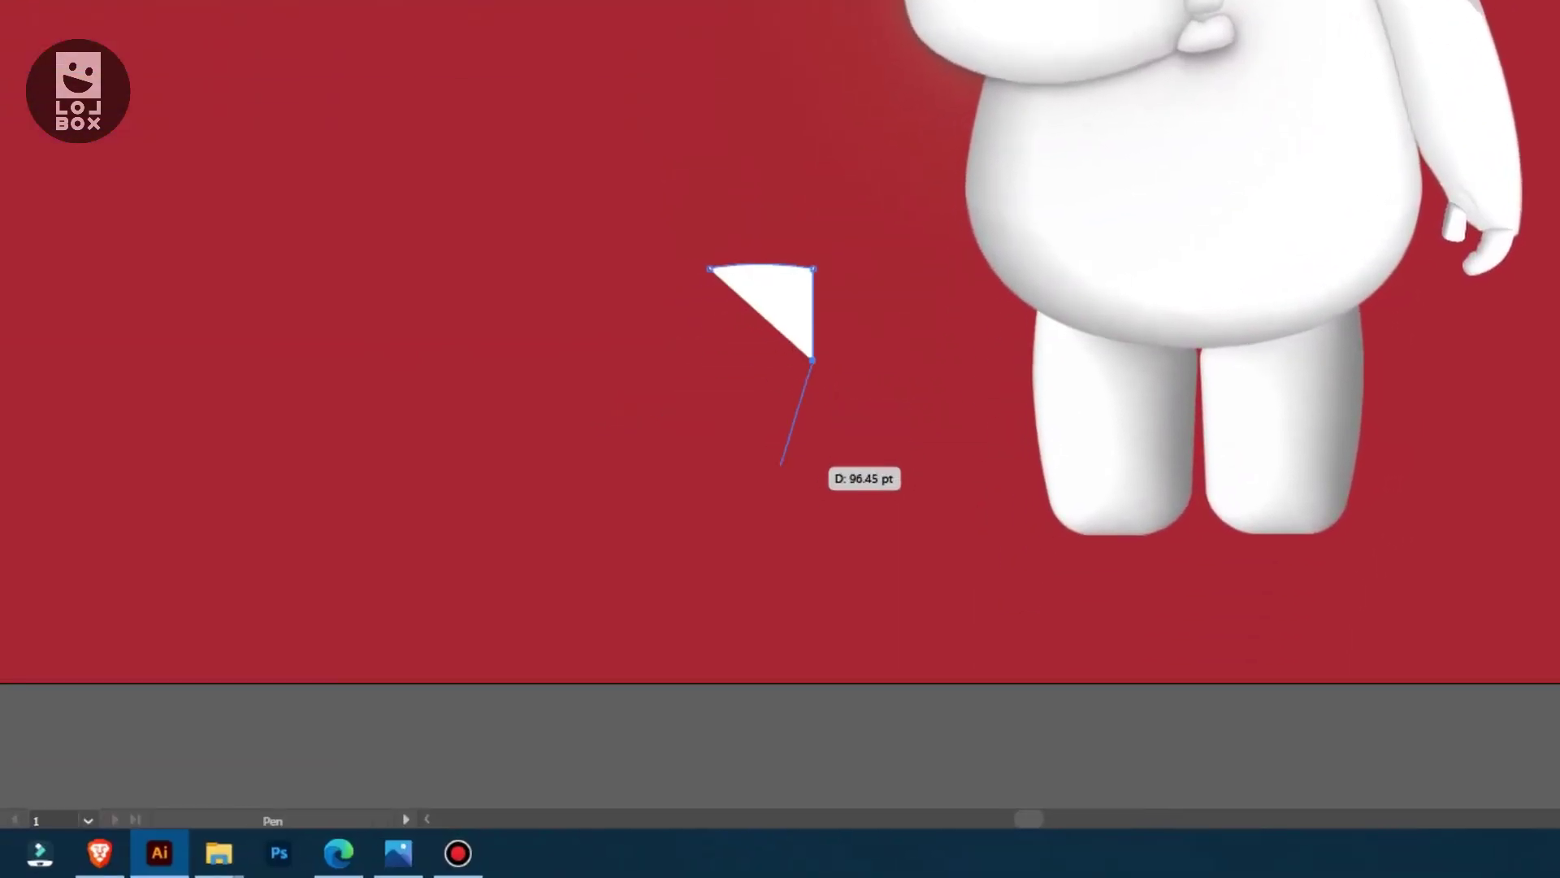
{"action": "left_click_drag", "start_coordinate": [810, 504], "coordinate": [779, 559]}
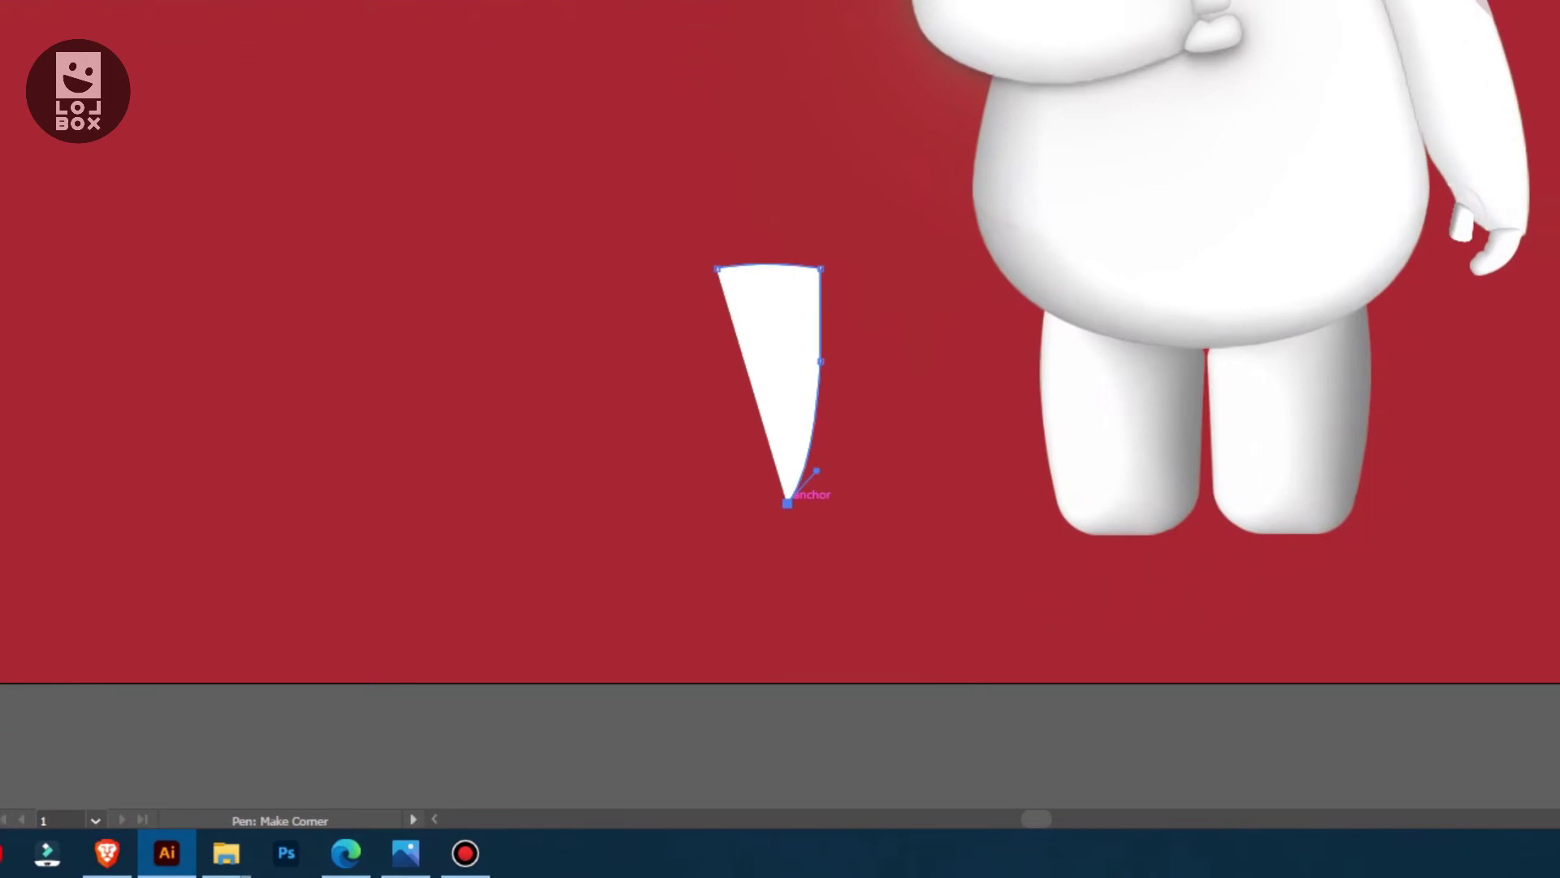
{"action": "left_click", "coordinate": [751, 504]}
{"action": "left_click", "coordinate": [738, 266]}
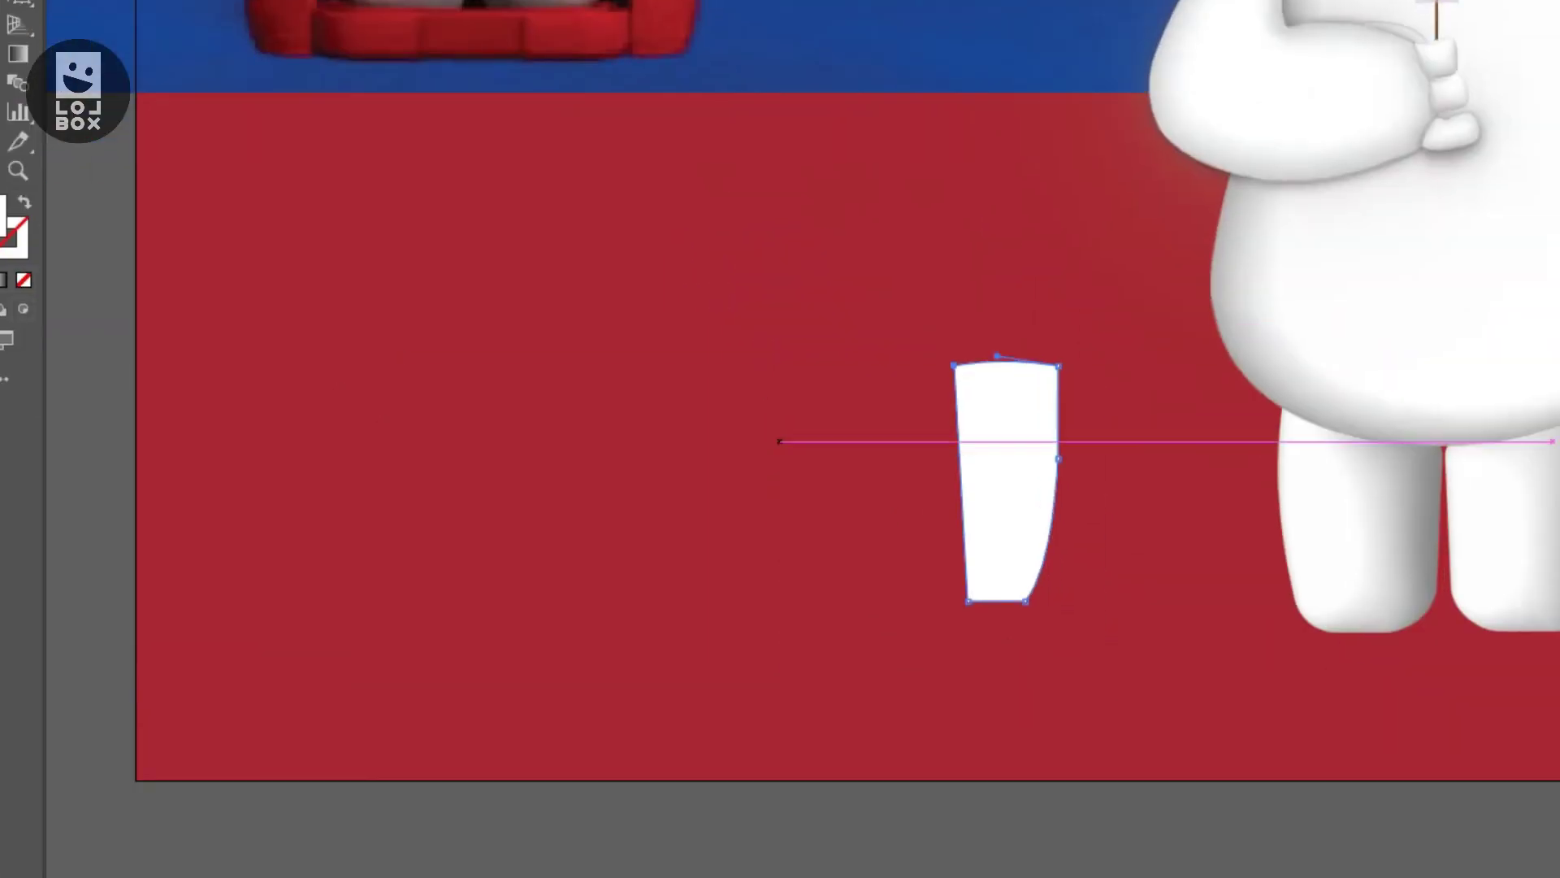
{"action": "left_click", "coordinate": [59, 122]}
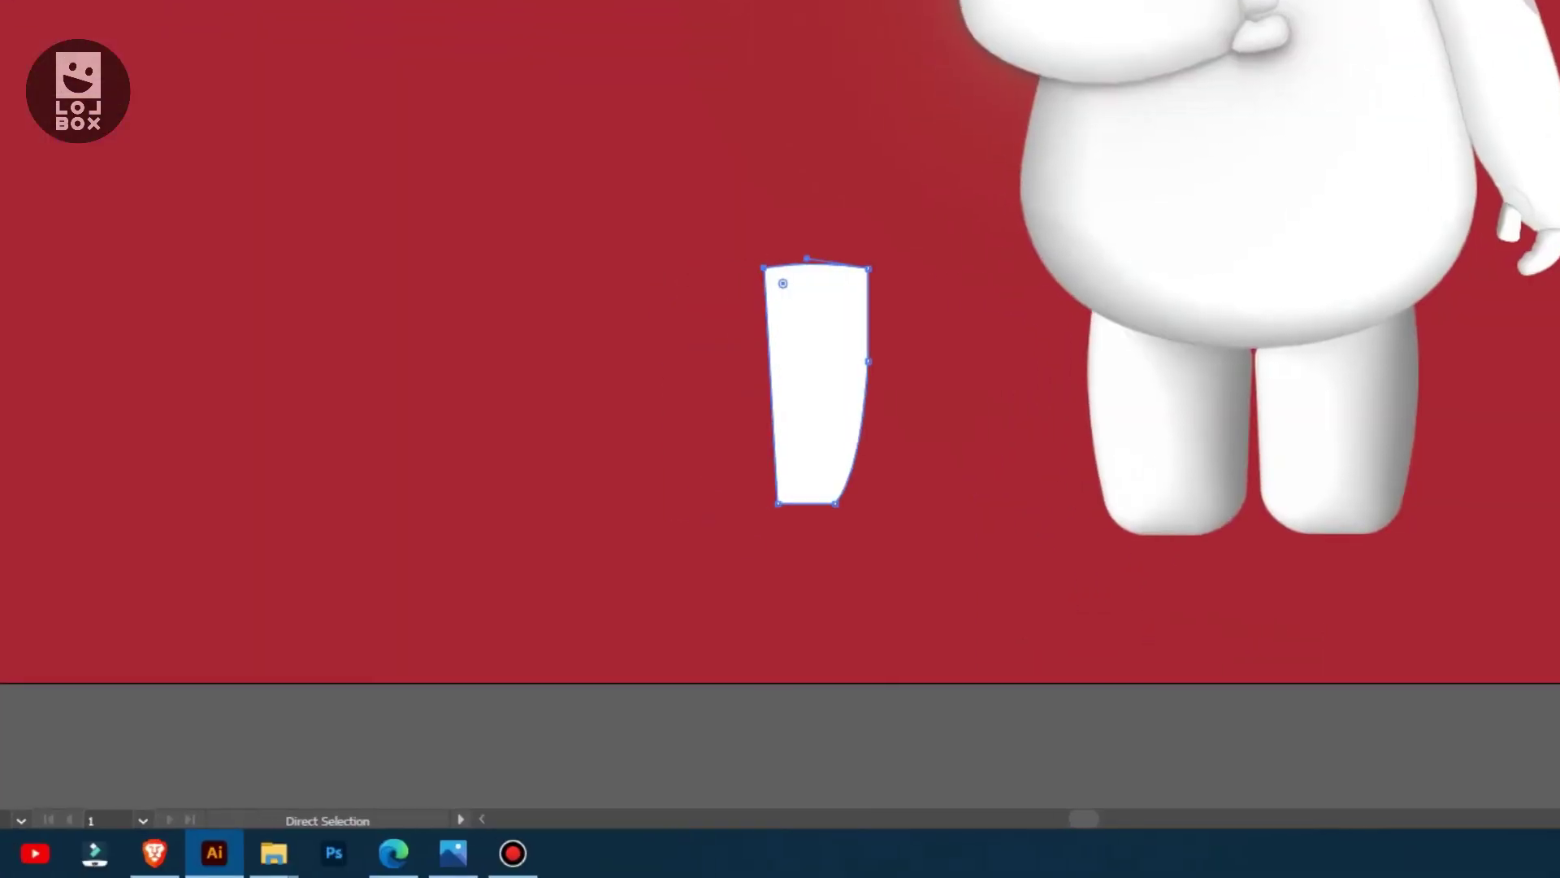
{"action": "left_click_drag", "start_coordinate": [778, 504], "coordinate": [766, 504]}
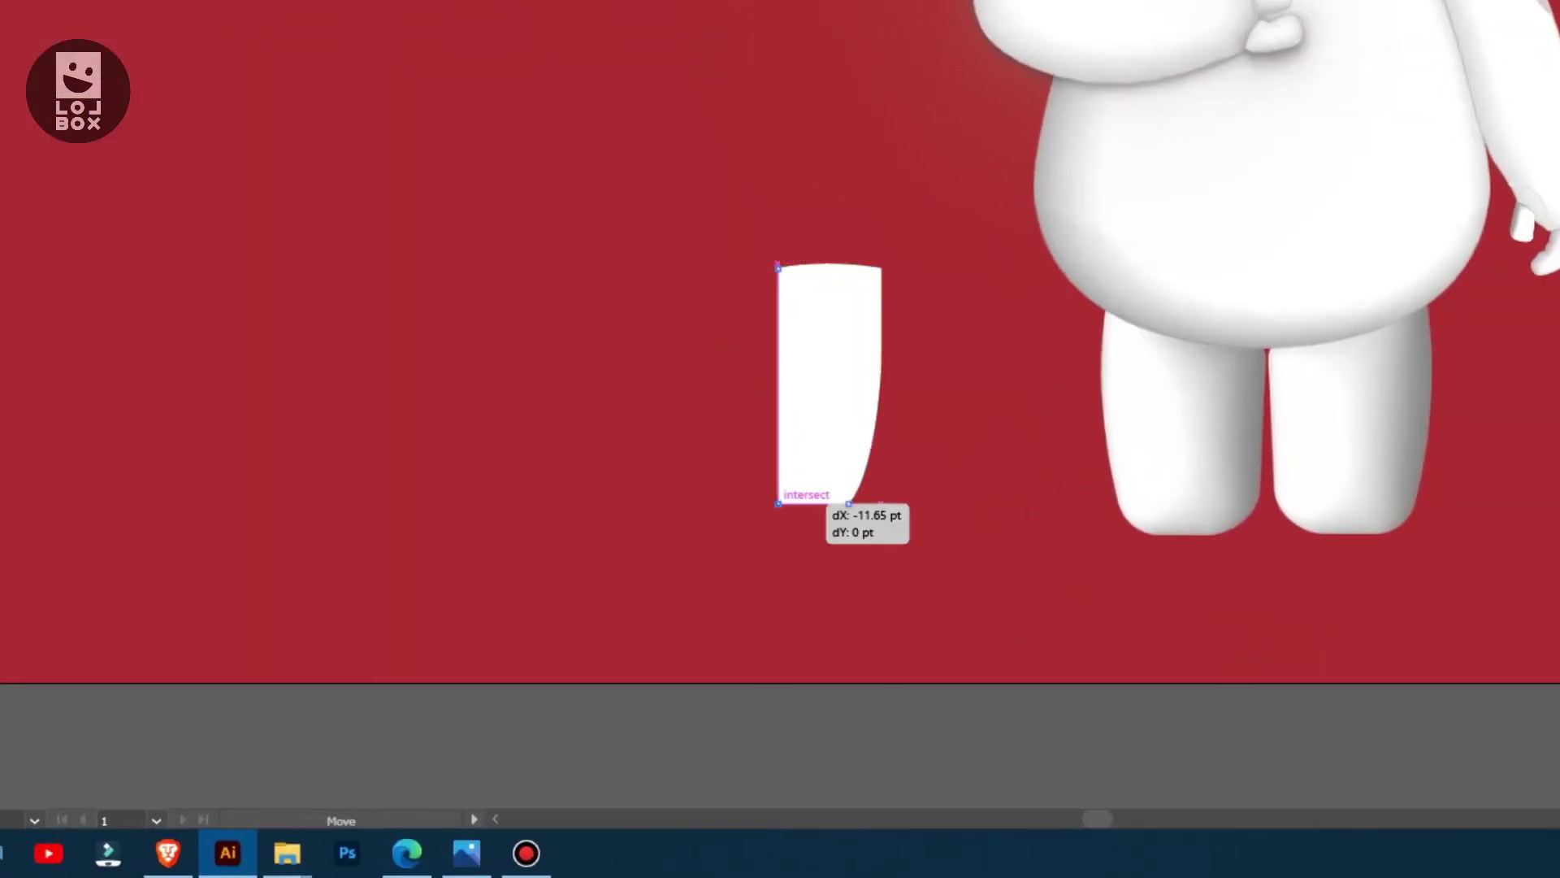
Add two thin bands across the container's top and group the pieces
{"action": "scroll", "coordinate": [777, 504], "scroll_direction": "up", "scroll_amount": 3}
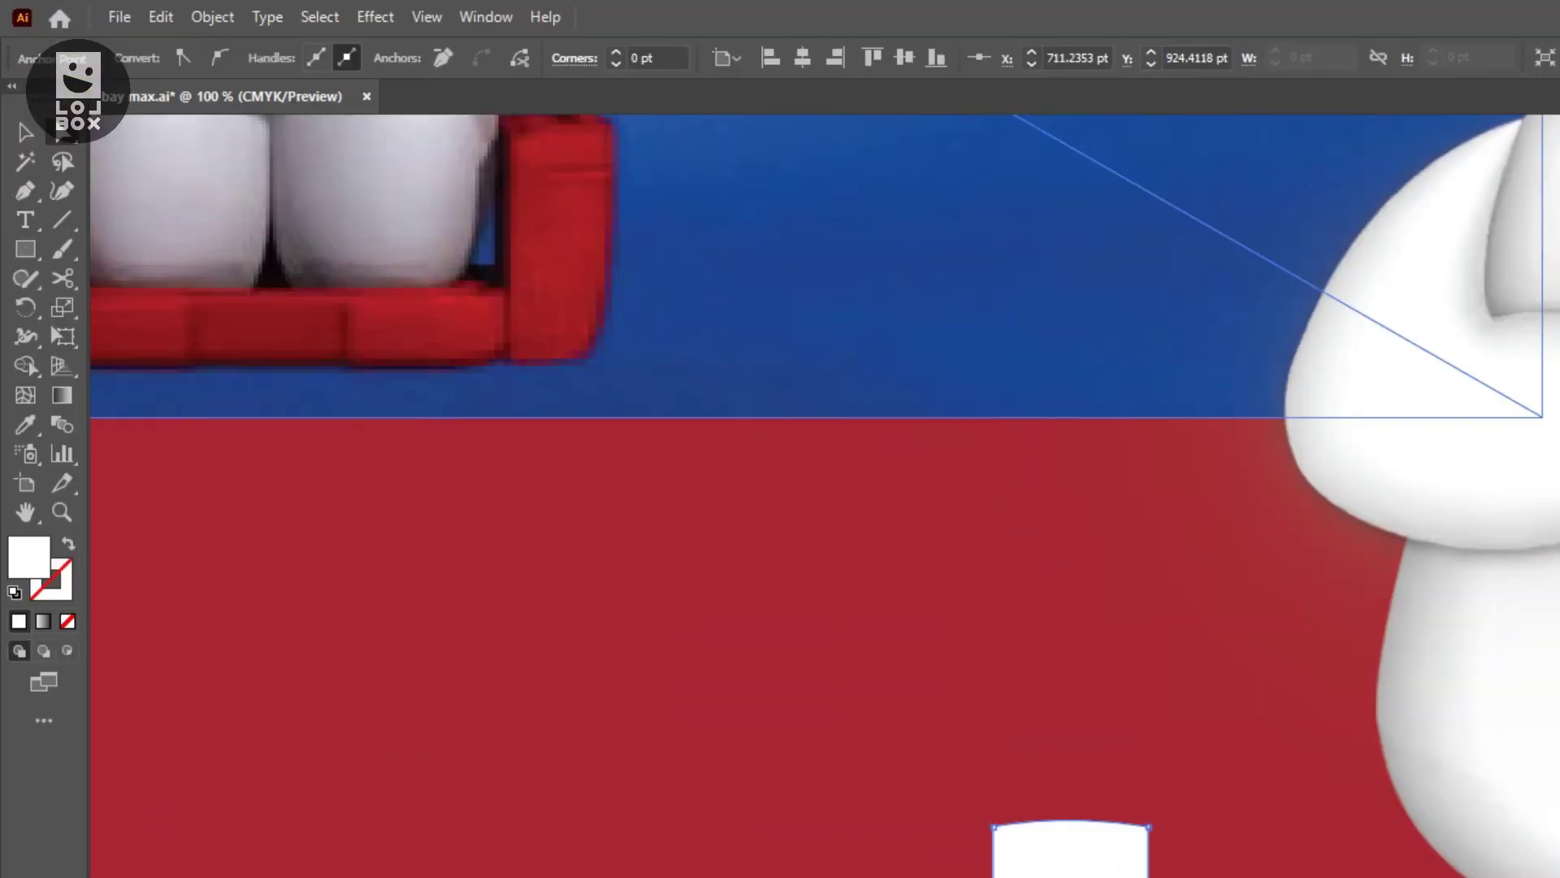
{"action": "key", "text": "m"}
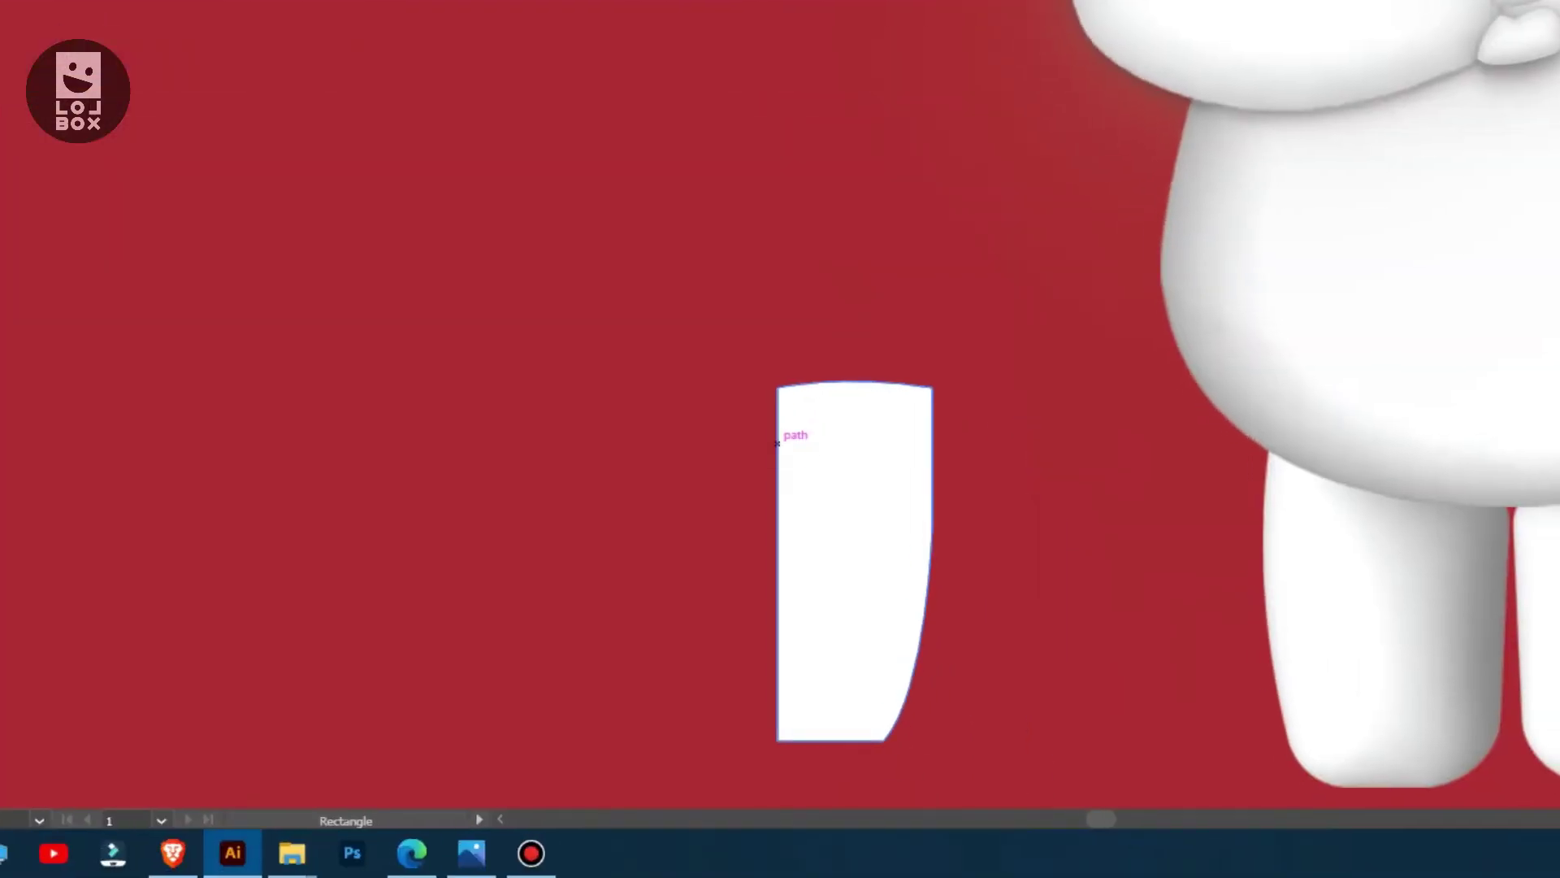
{"action": "left_click_drag", "start_coordinate": [777, 444], "coordinate": [932, 447]}
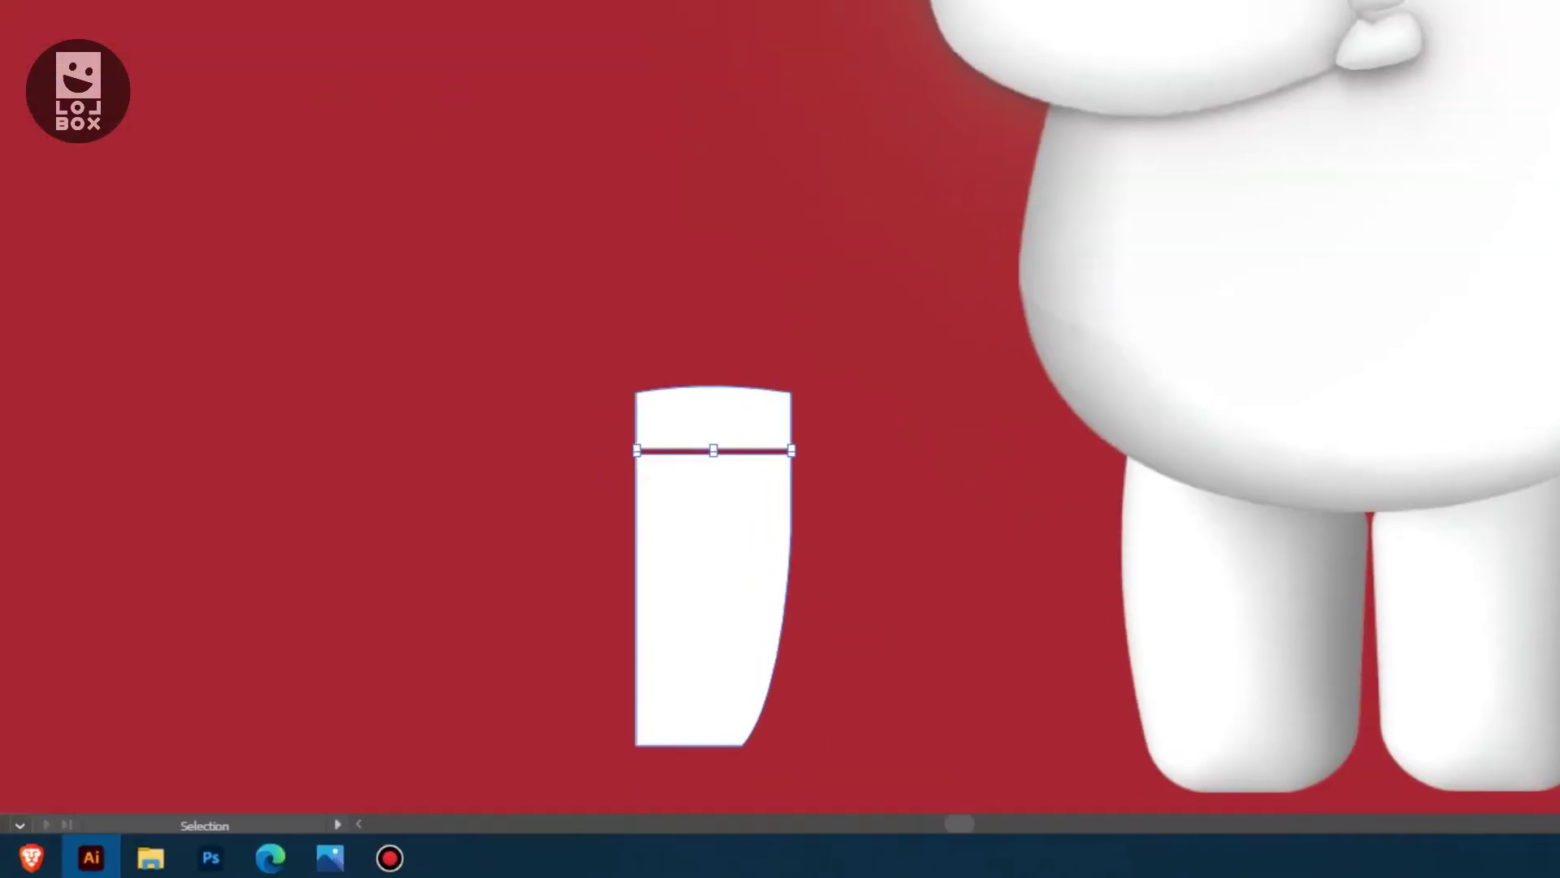
{"action": "left_click_drag", "start_coordinate": [734, 446], "coordinate": [734, 466]}
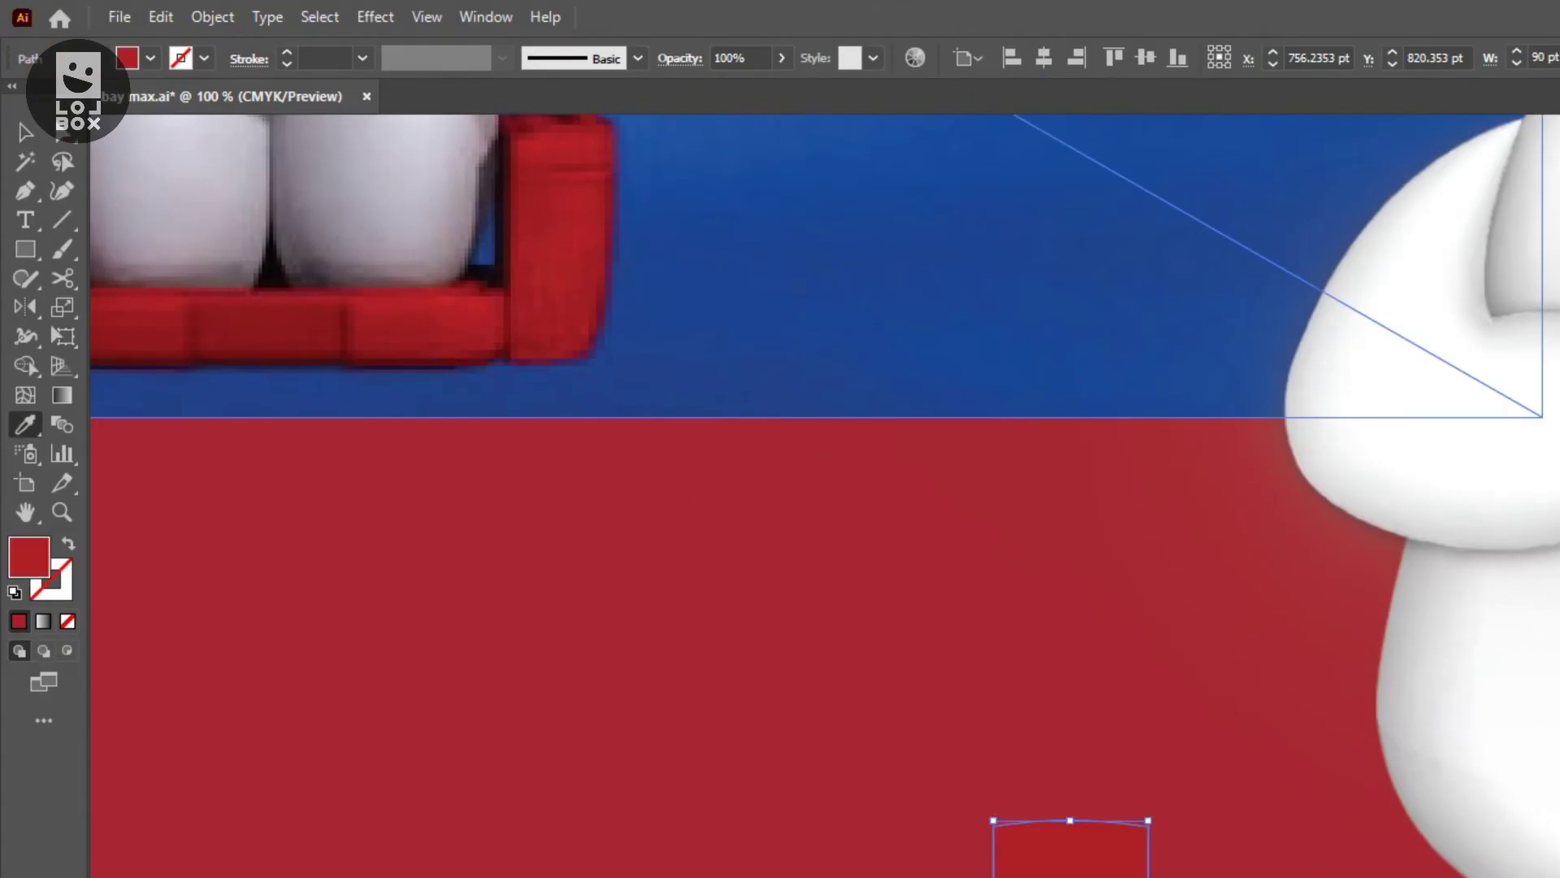
{"action": "key", "text": "v"}
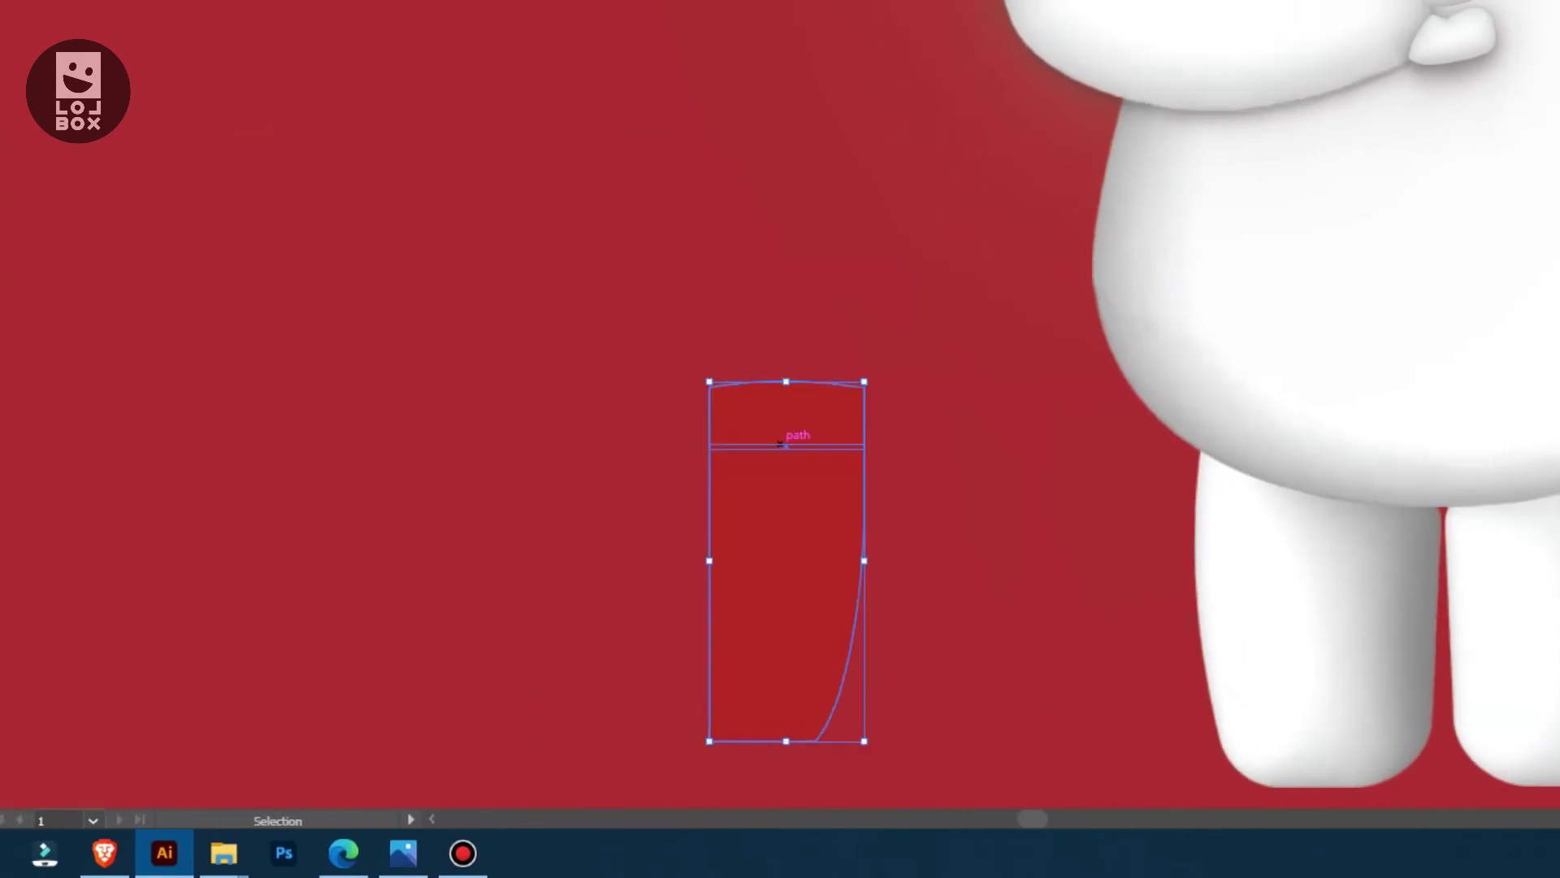
{"action": "right_click", "coordinate": [783, 3]}
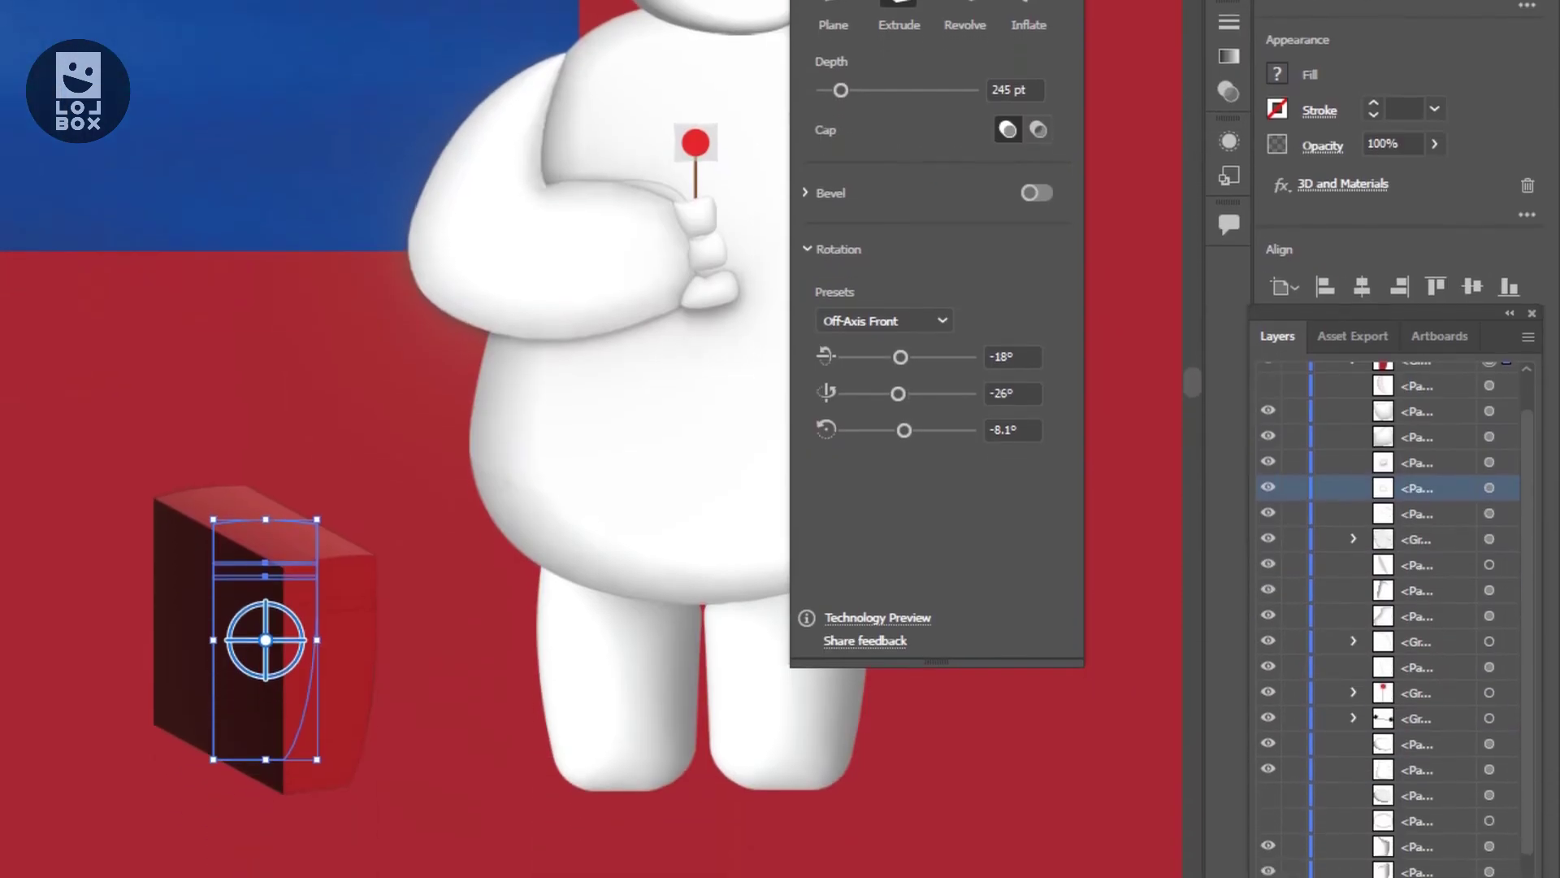
Set the red container's 3D rotation angles to -7°, -1°, -2° and -7°
{"action": "left_click_drag", "start_coordinate": [898, 695], "coordinate": [897, 695]}
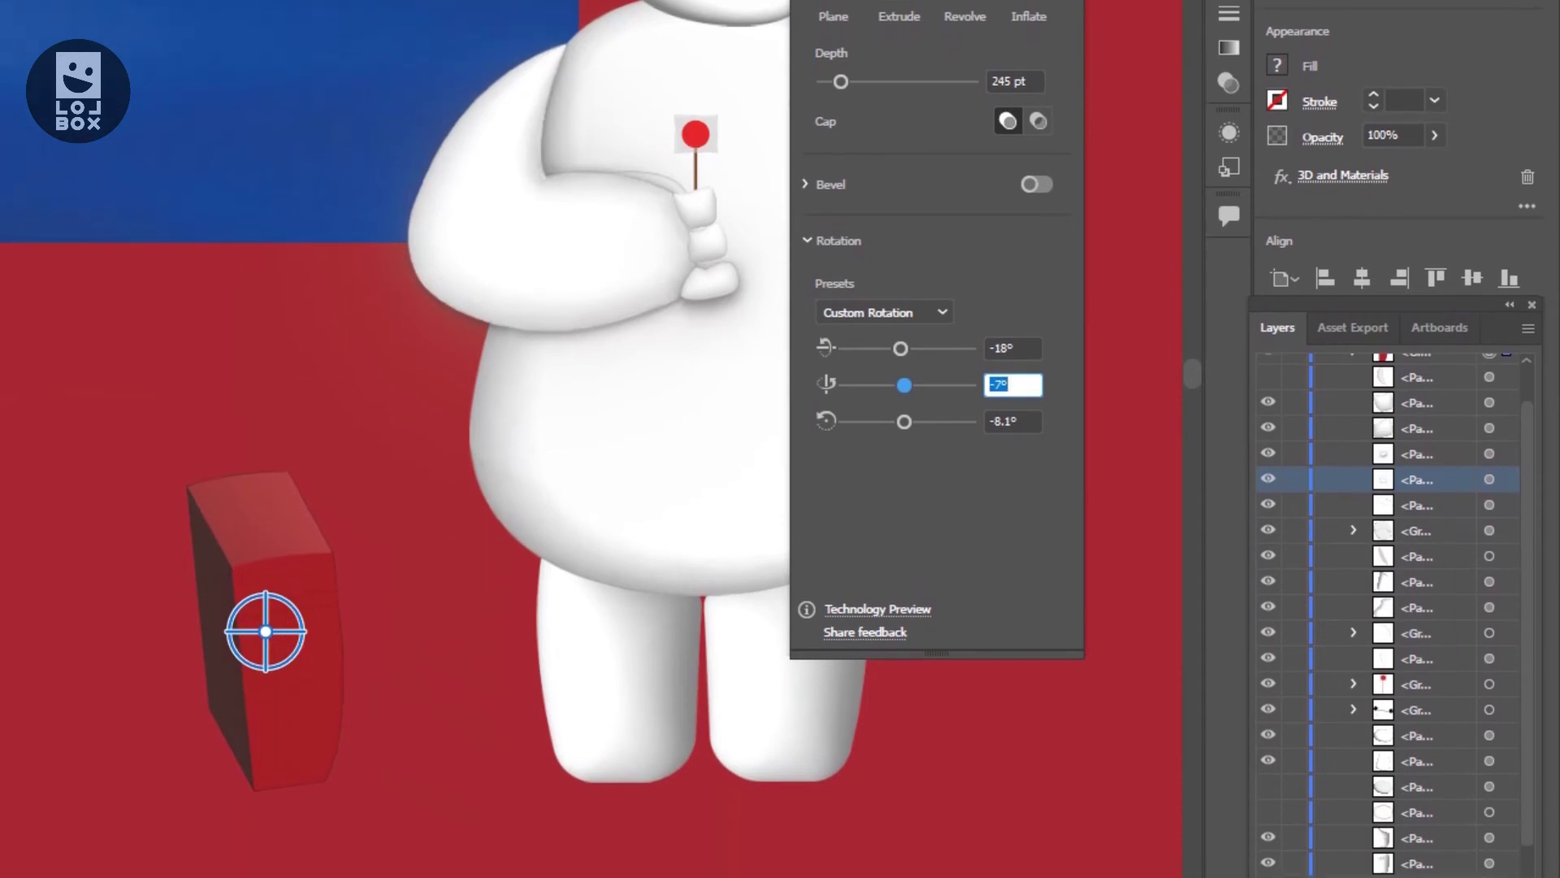
{"action": "type", "text": "-7"}
{"action": "key", "text": "Tab"}
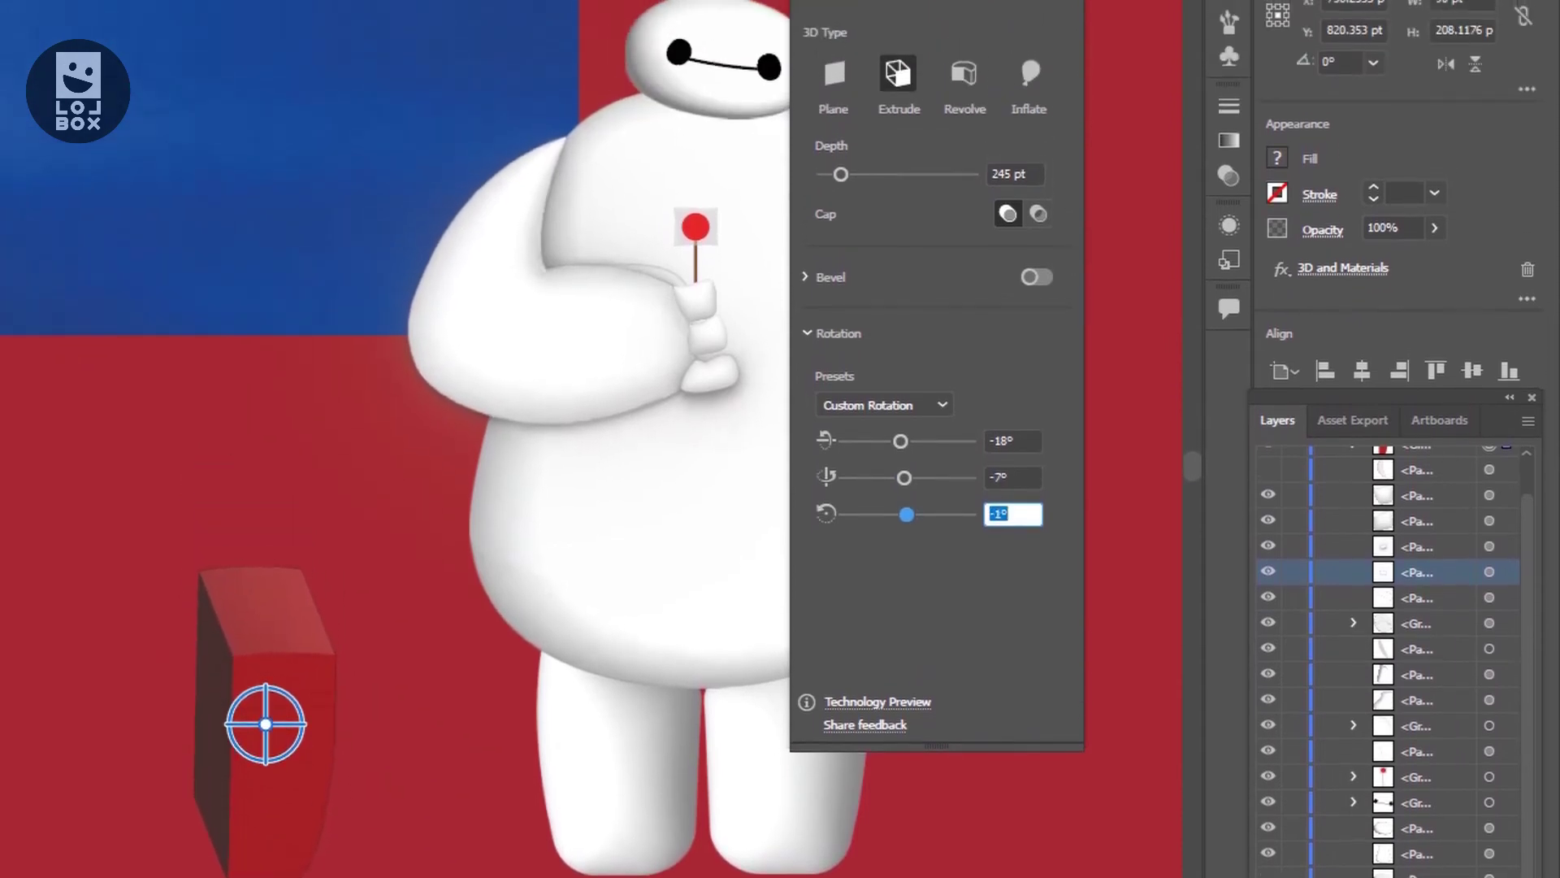
{"action": "type", "text": "-1"}
{"action": "key", "text": "Tab"}
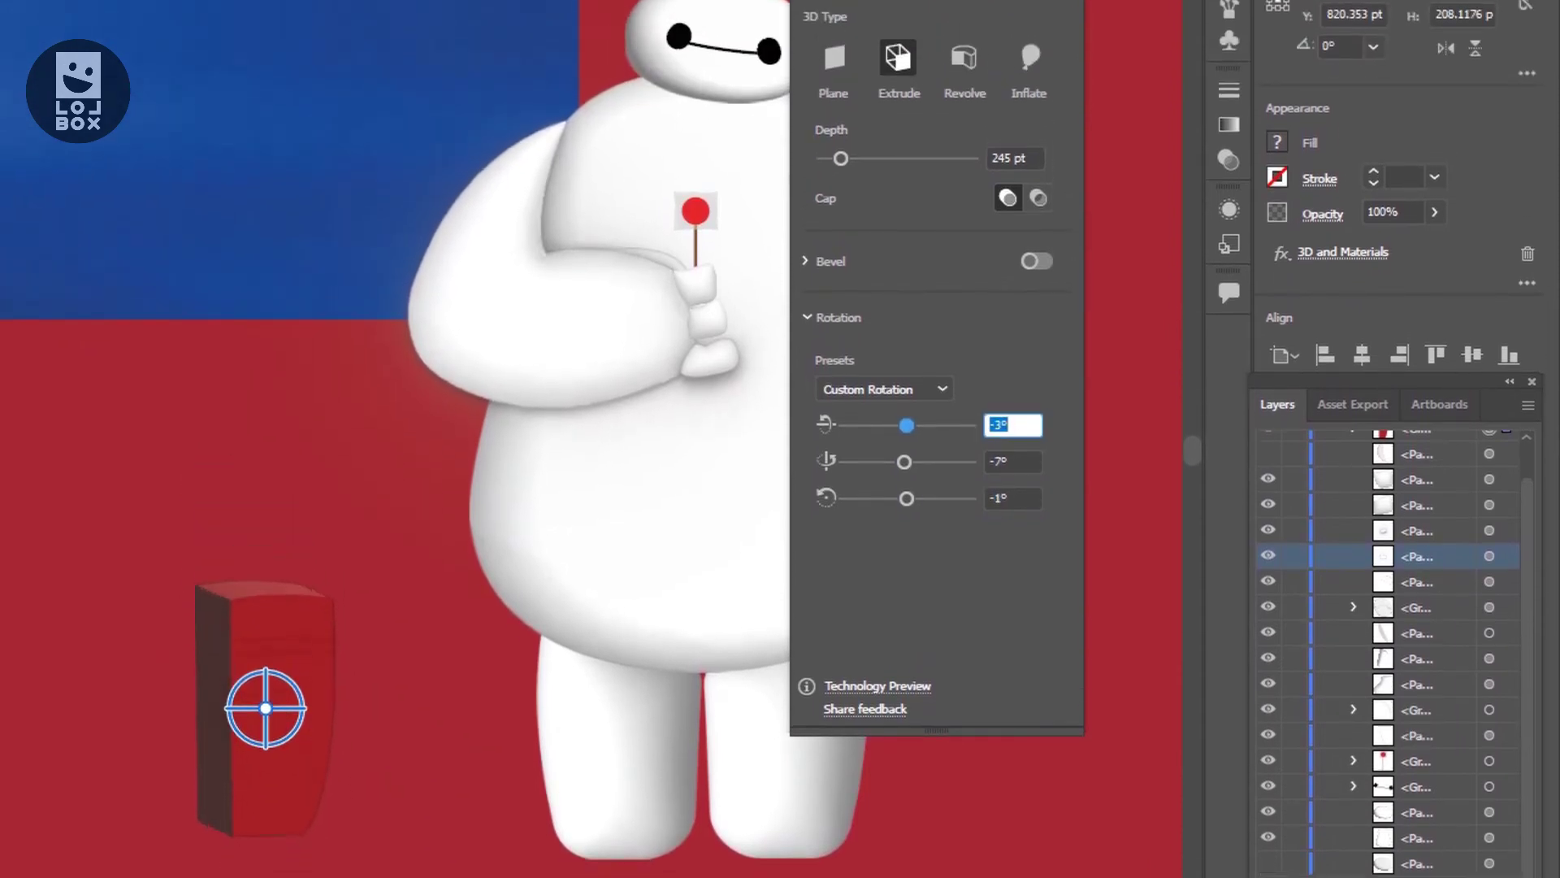
{"action": "type", "text": "-2"}
{"action": "key", "text": "Tab"}
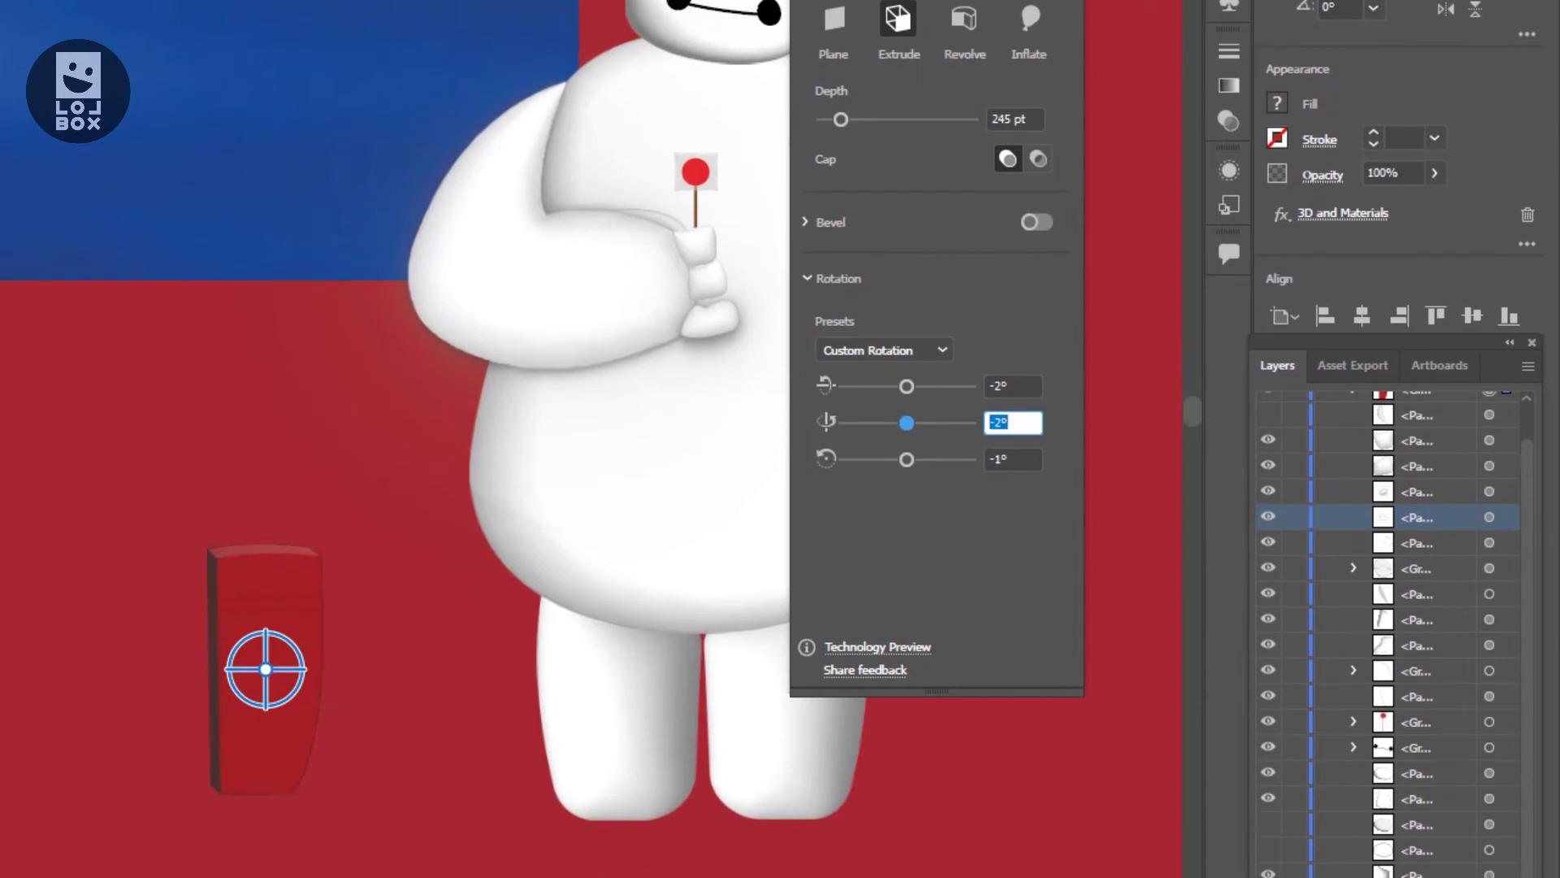
{"action": "type", "text": "-7"}
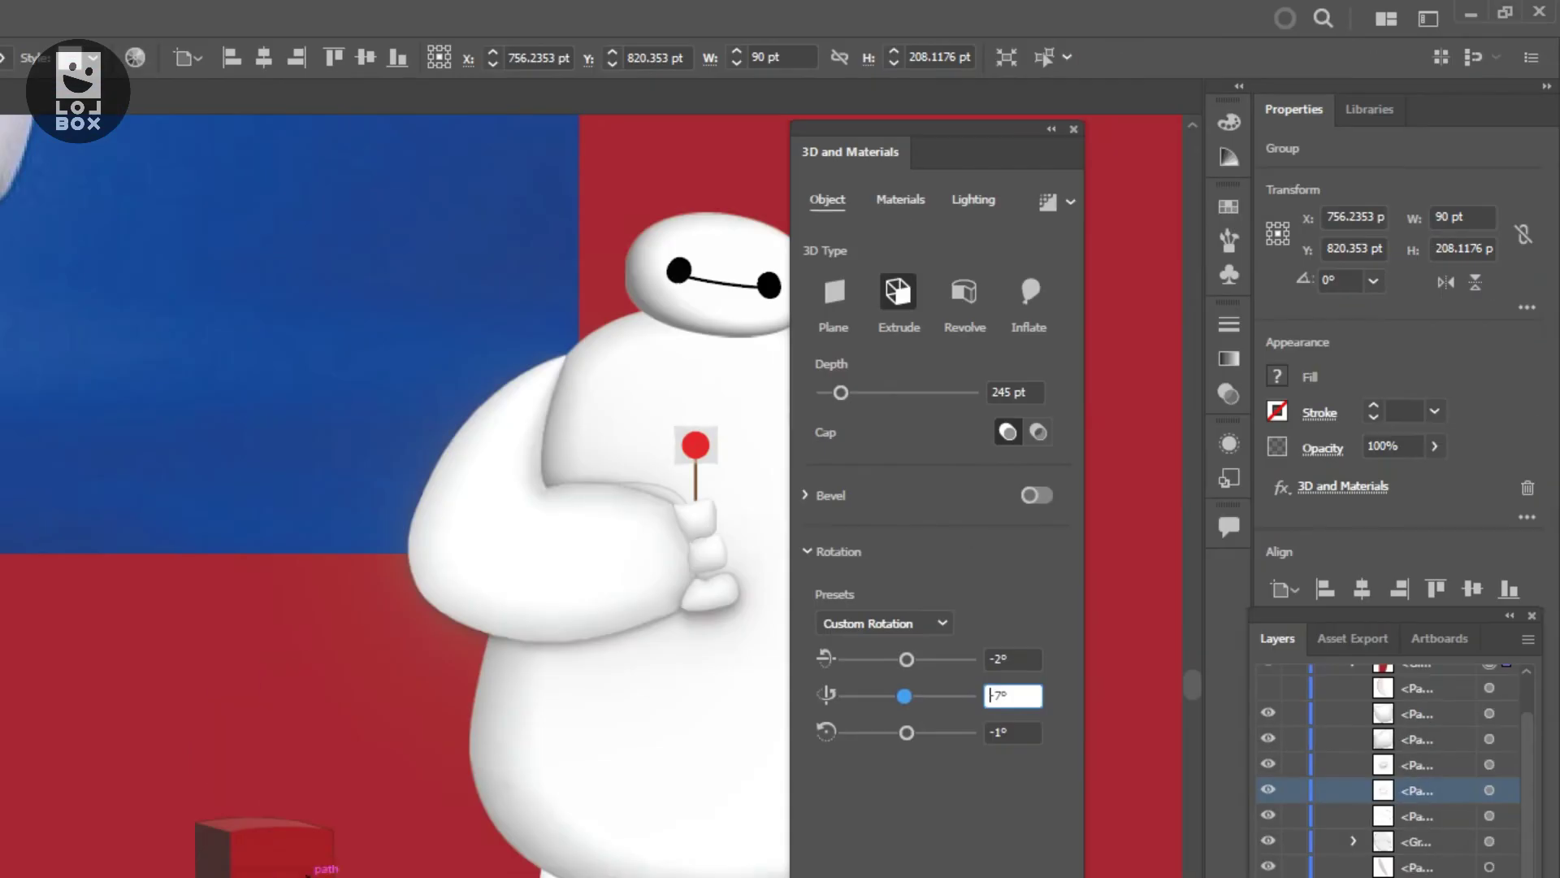
Reduce the container's inflate volume, tilt it -4°, and draw a small rectangle on top
{"action": "left_click_drag", "start_coordinate": [972, 455], "coordinate": [918, 455]}
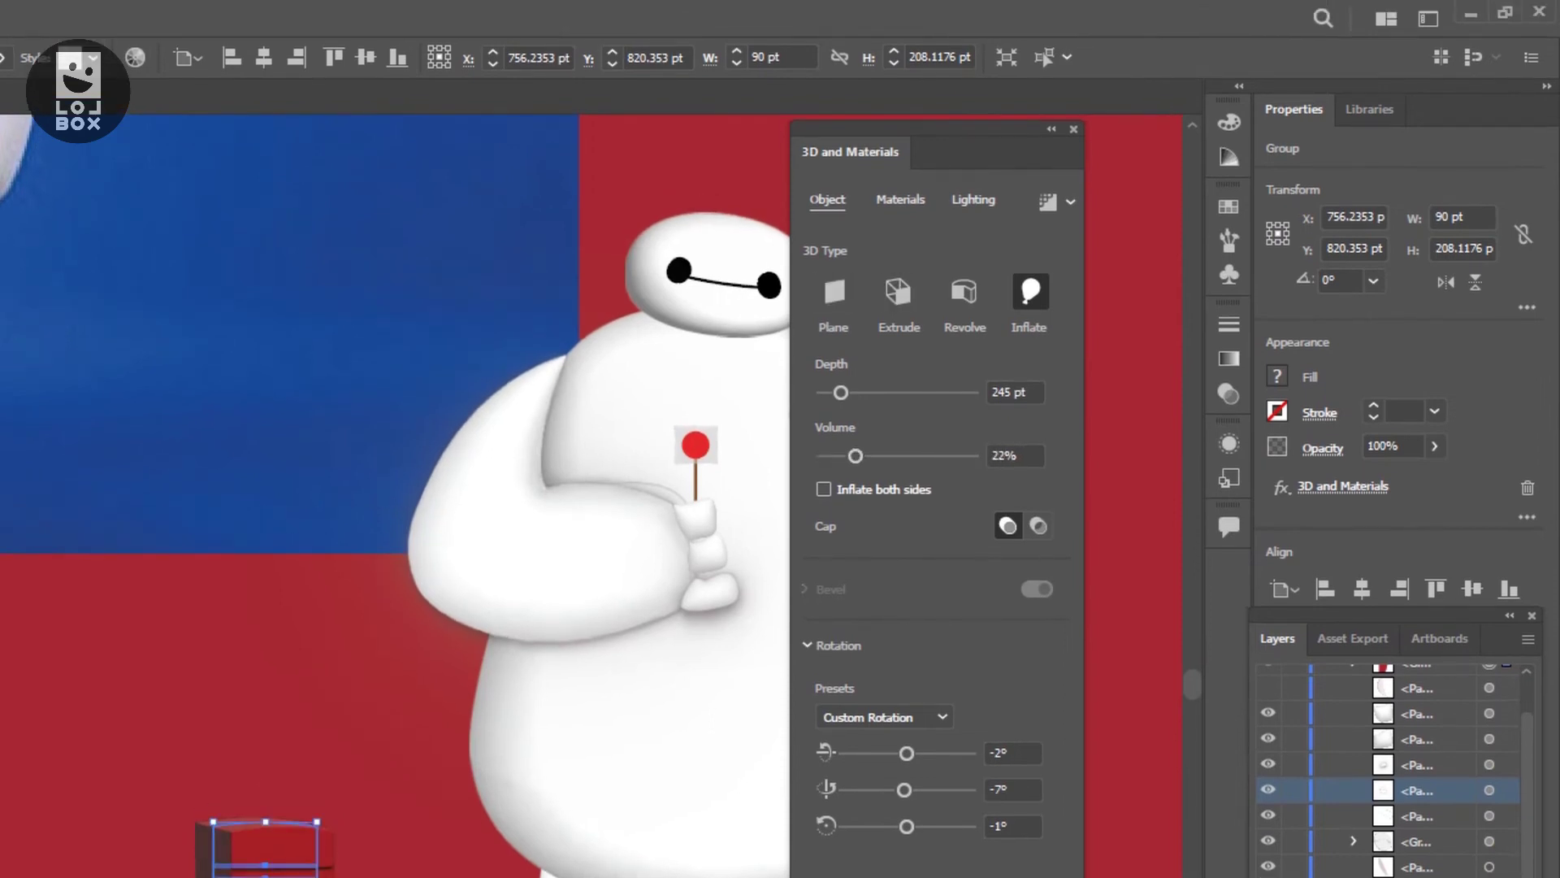
{"action": "left_click", "coordinate": [1015, 455]}
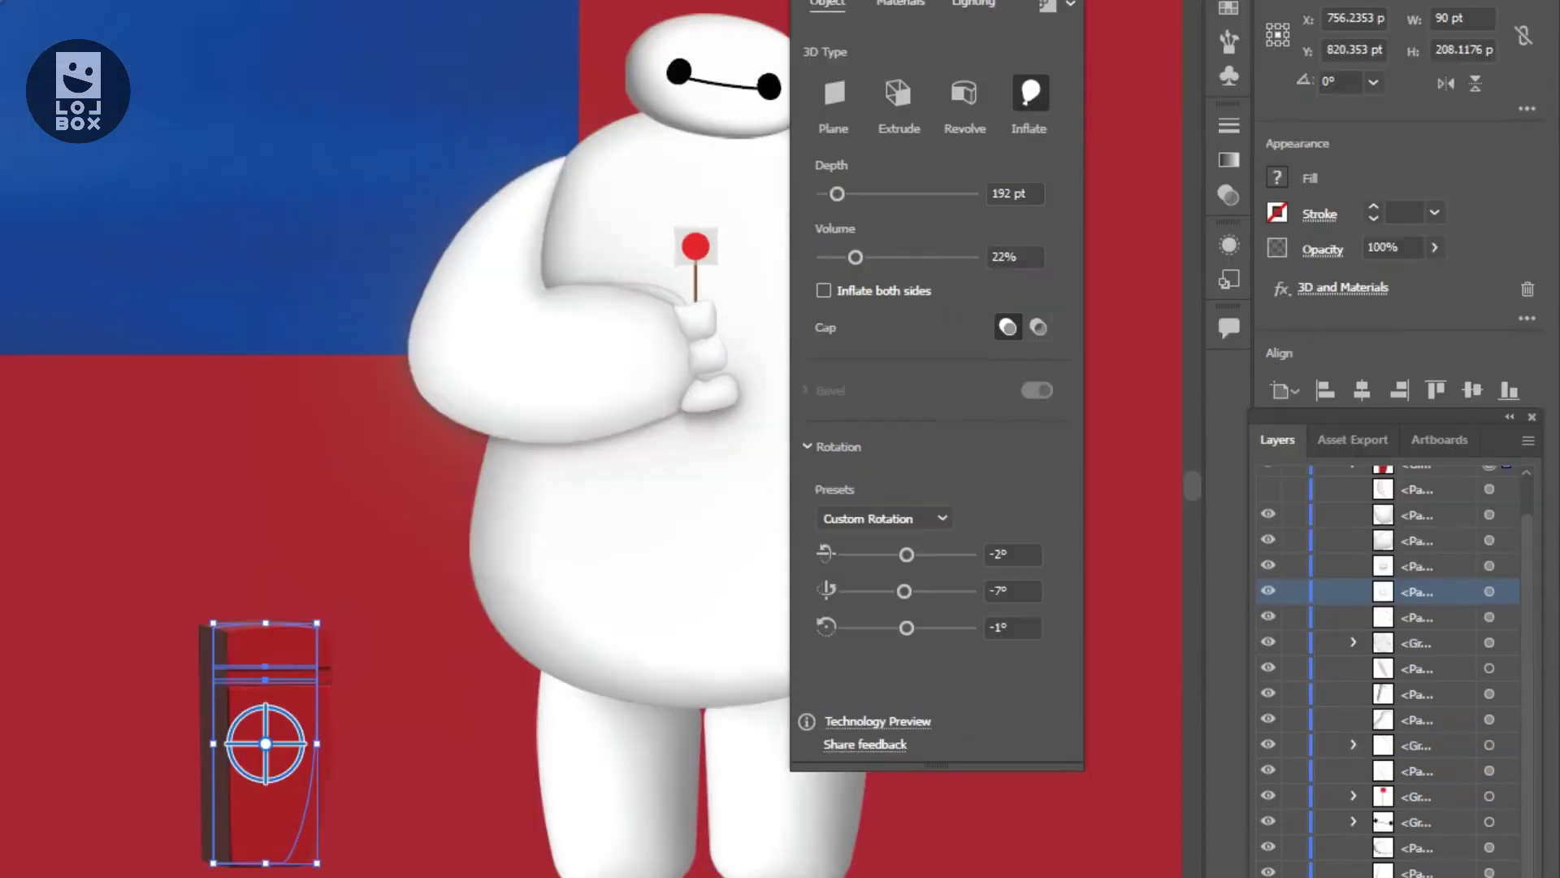
{"action": "left_click", "coordinate": [1013, 752]}
{"action": "type", "text": "-4"}
{"action": "key", "text": "Return"}
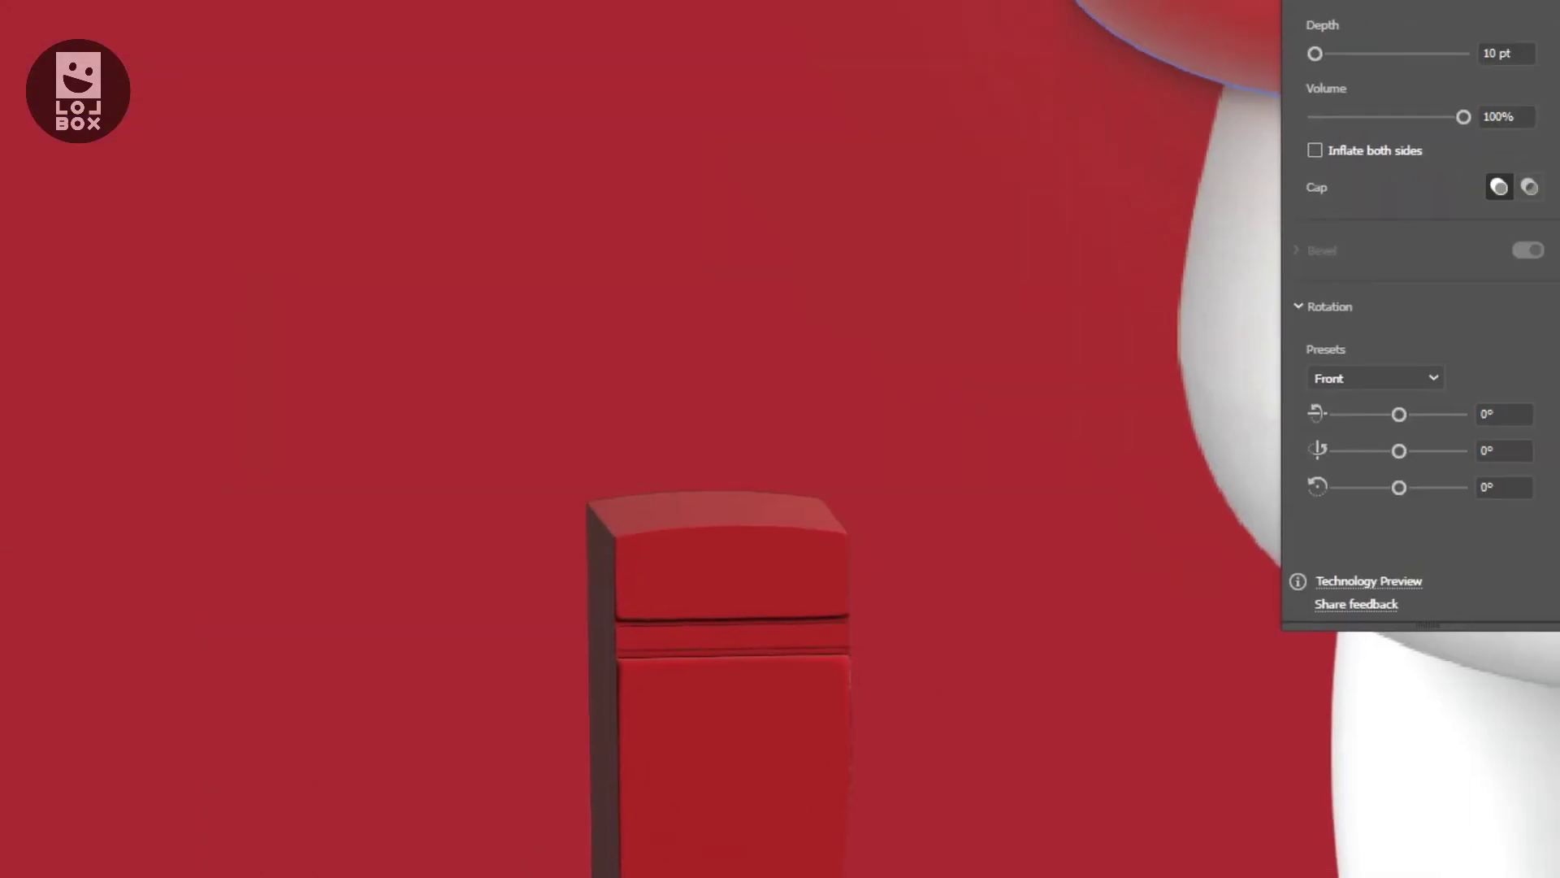
{"action": "left_click_drag", "start_coordinate": [781, 439], "coordinate": [781, 439]}
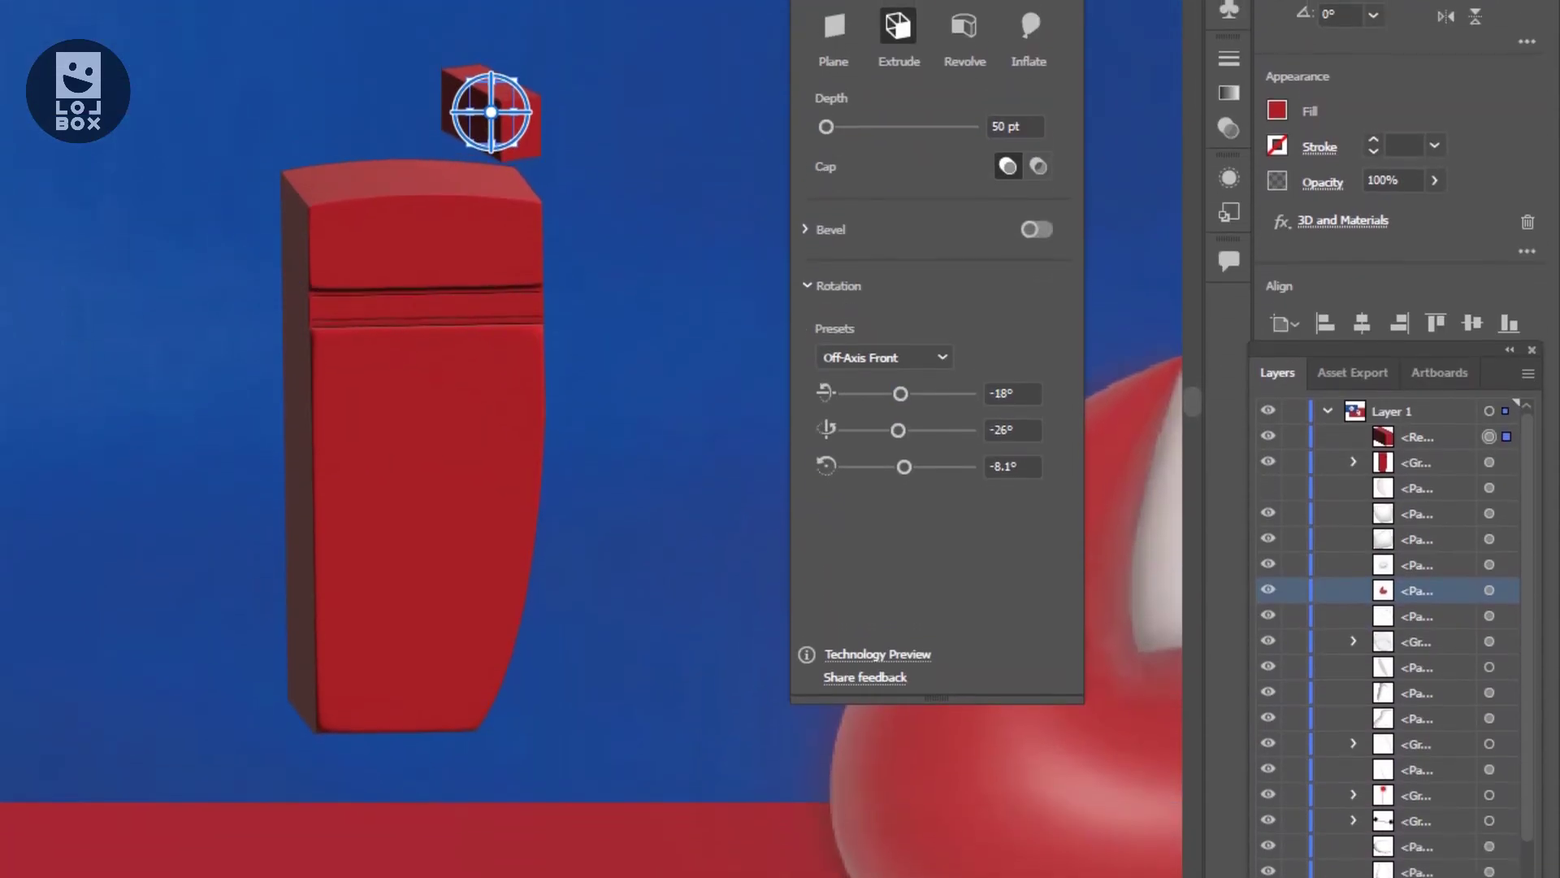
Rotate the small cube to -12° and -6° and add a bevel narrowed to 12%
{"action": "type", "text": "-12"}
{"action": "key", "text": "shift+Tab"}
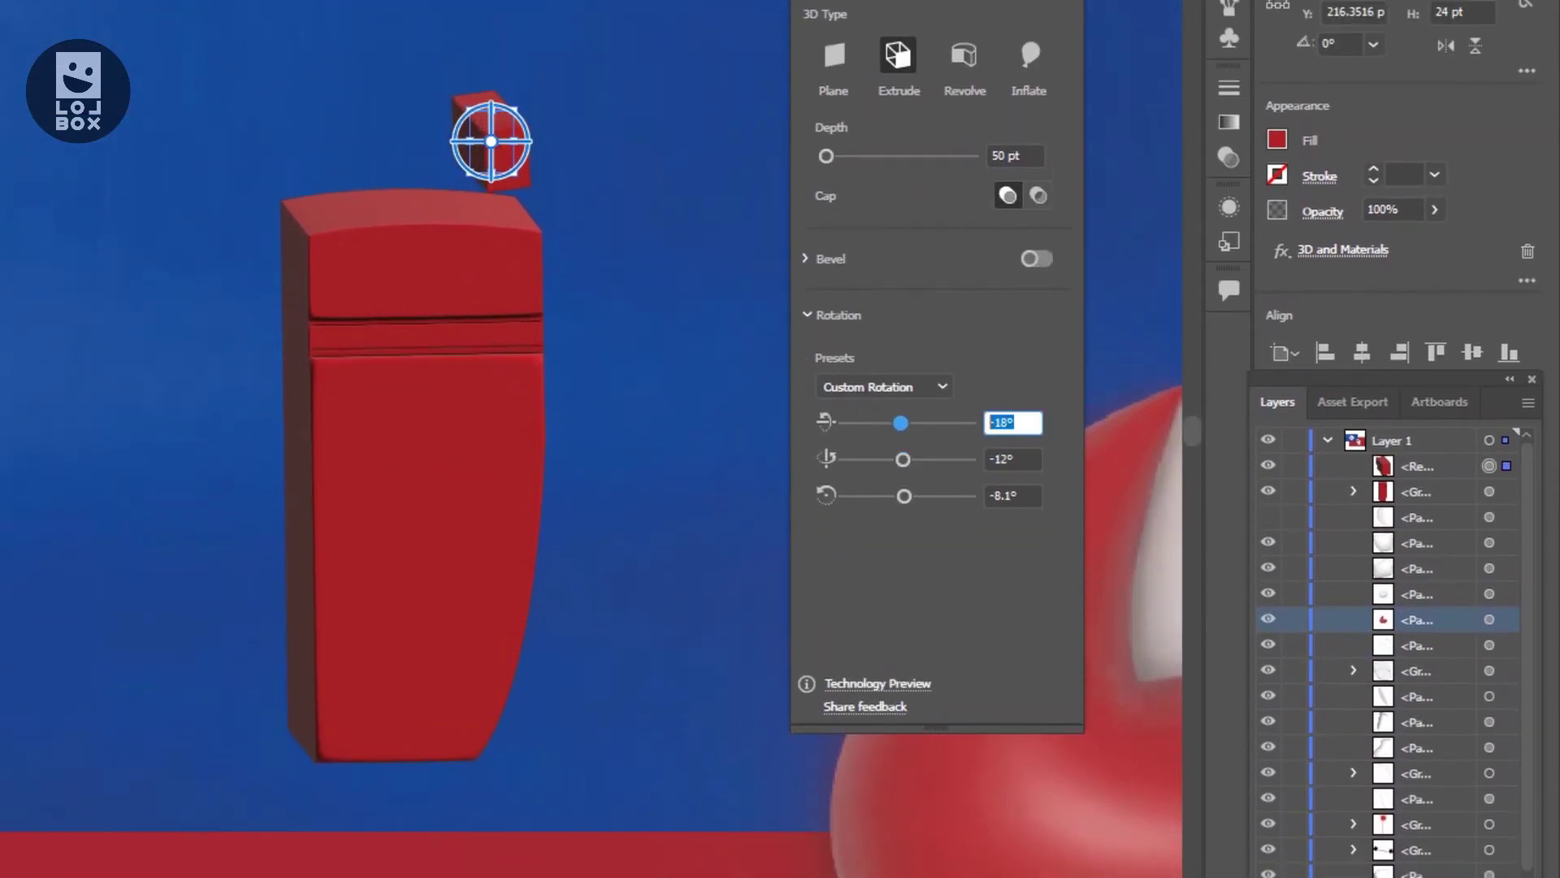
{"action": "type", "text": "-6"}
{"action": "key", "text": "Tab"}
{"action": "key", "text": "Tab"}
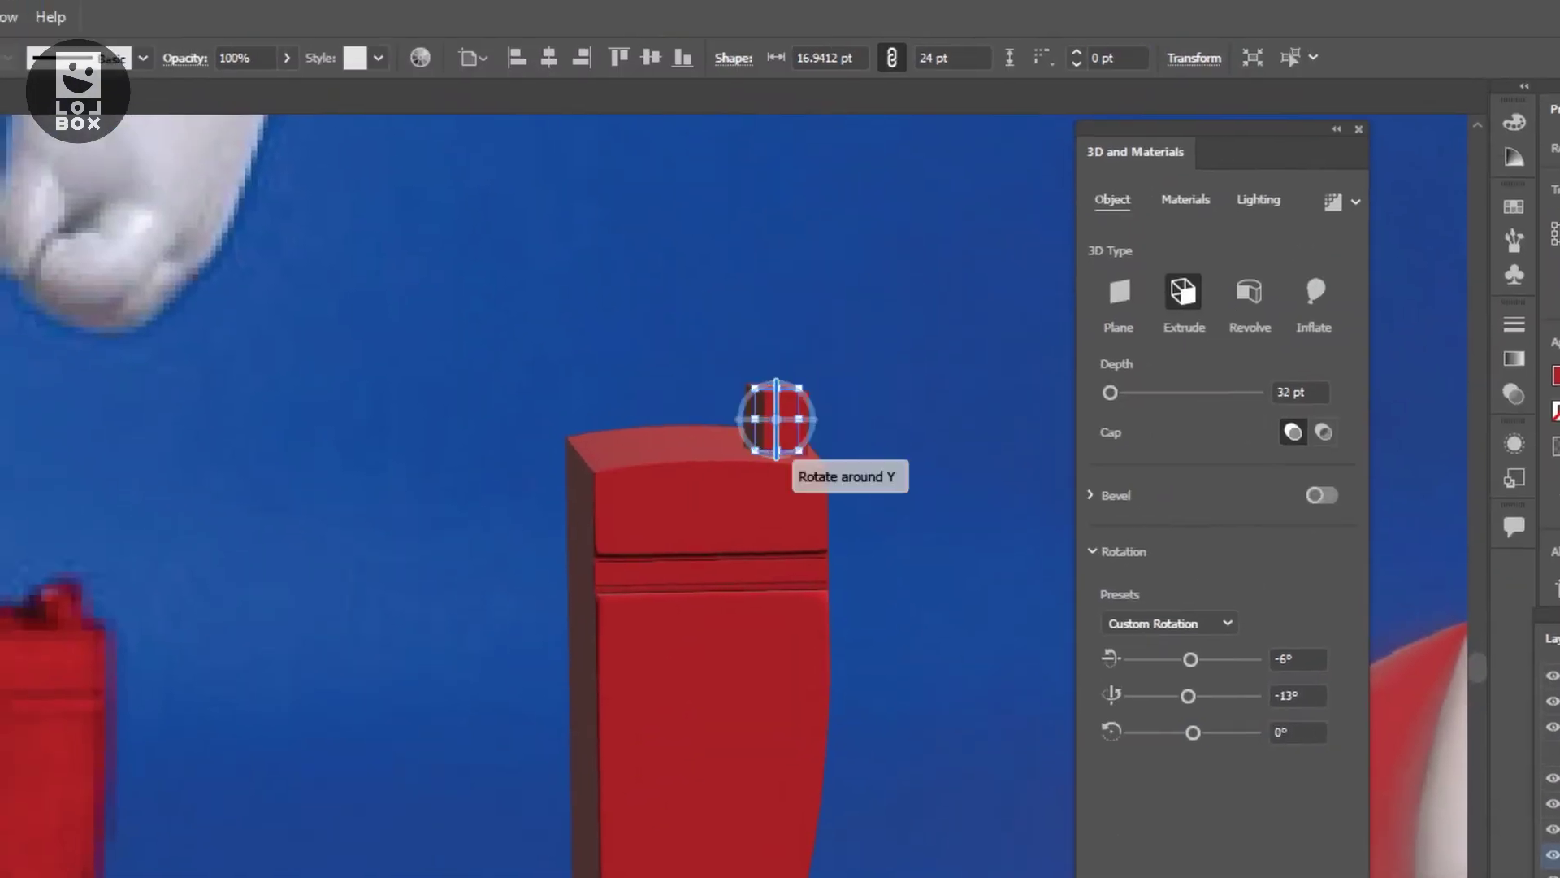
{"action": "left_click_drag", "start_coordinate": [776, 439], "coordinate": [782, 455]}
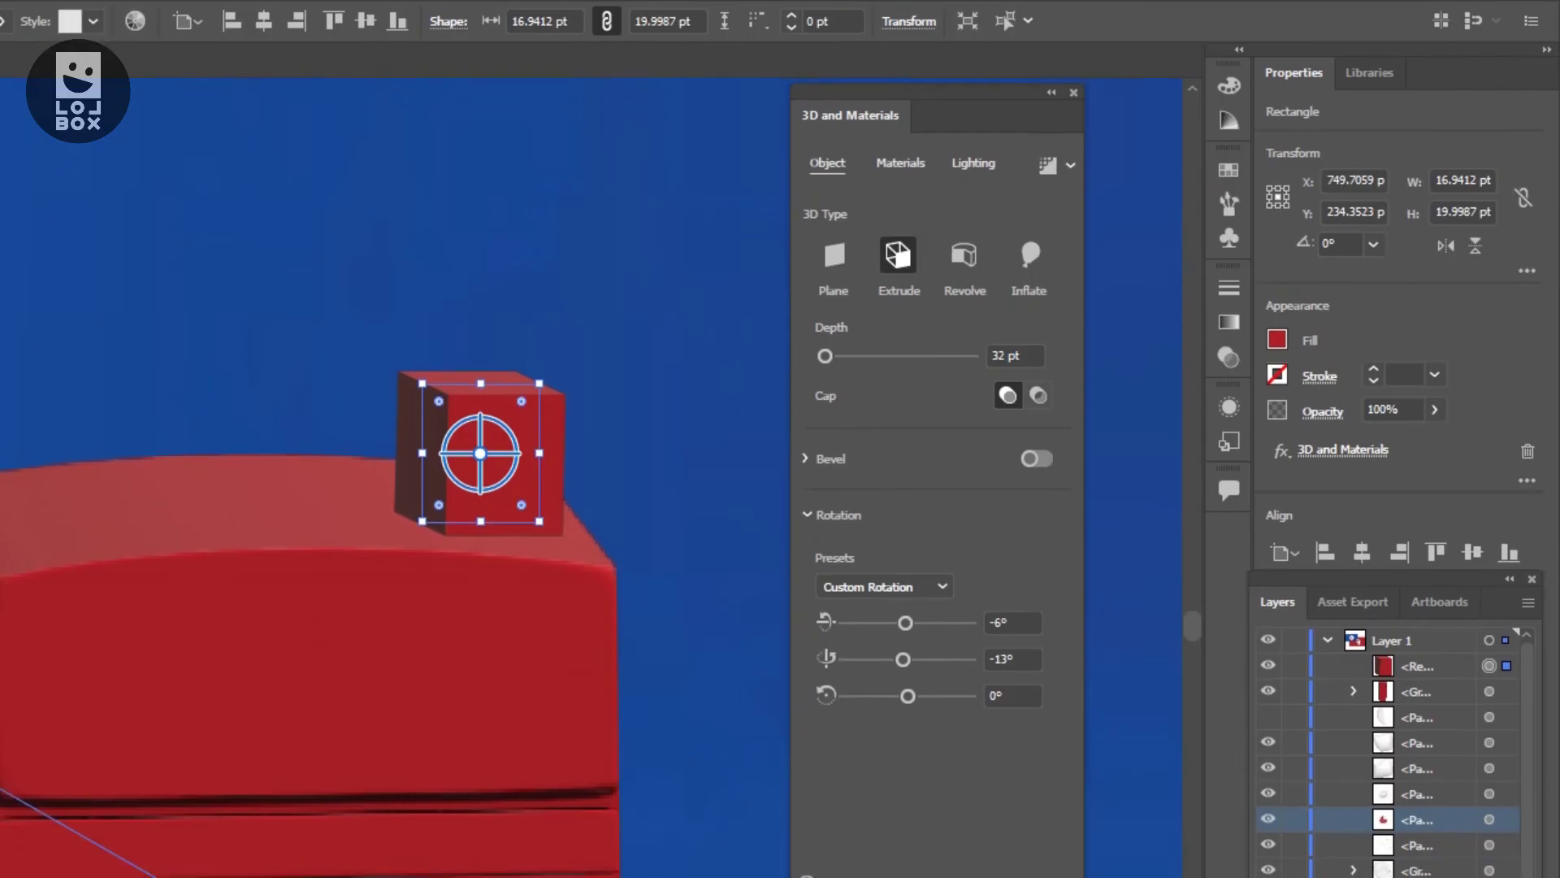
{"action": "left_click", "coordinate": [1035, 456]}
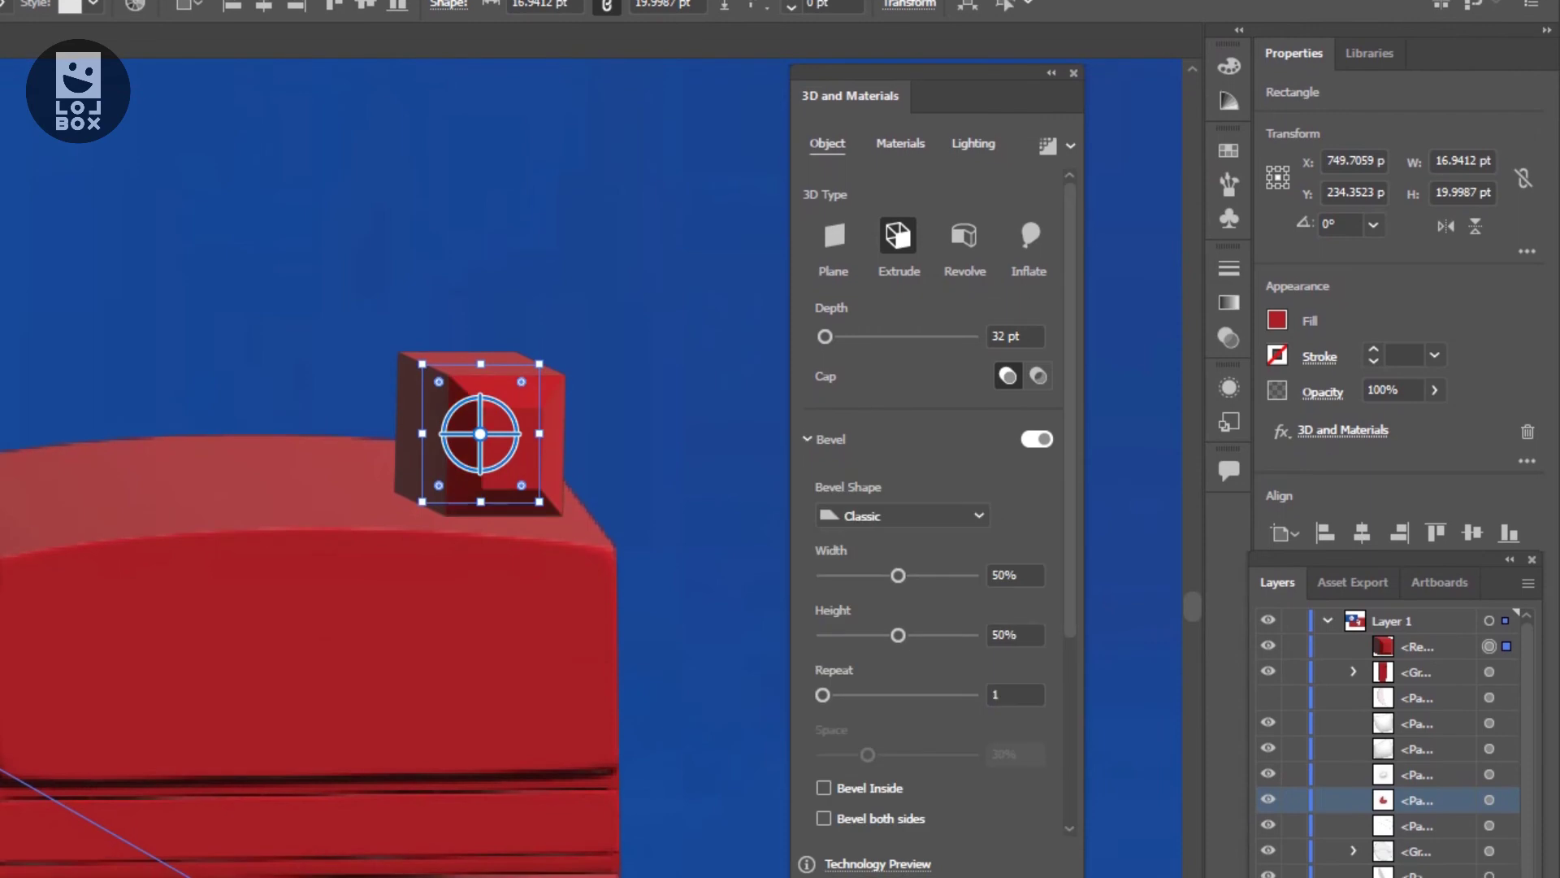
{"action": "left_click_drag", "start_coordinate": [898, 441], "coordinate": [840, 441]}
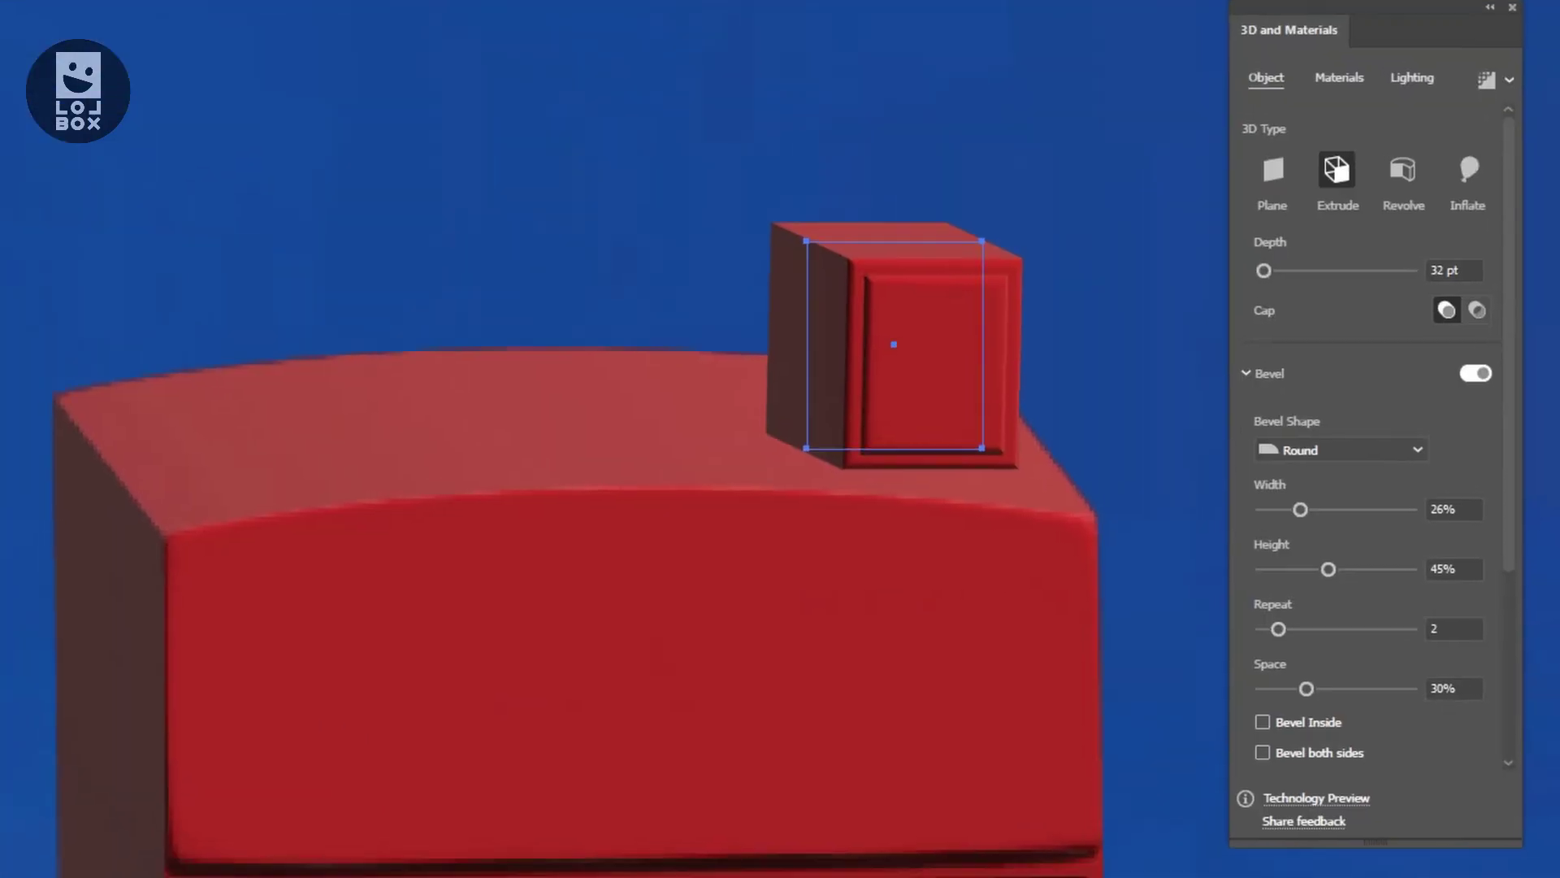
Draw a closed curved red shape beneath the cube with the Pen tool and select it
{"action": "left_click", "coordinate": [395, 332]}
{"action": "left_click_drag", "start_coordinate": [736, 386], "coordinate": [780, 439]}
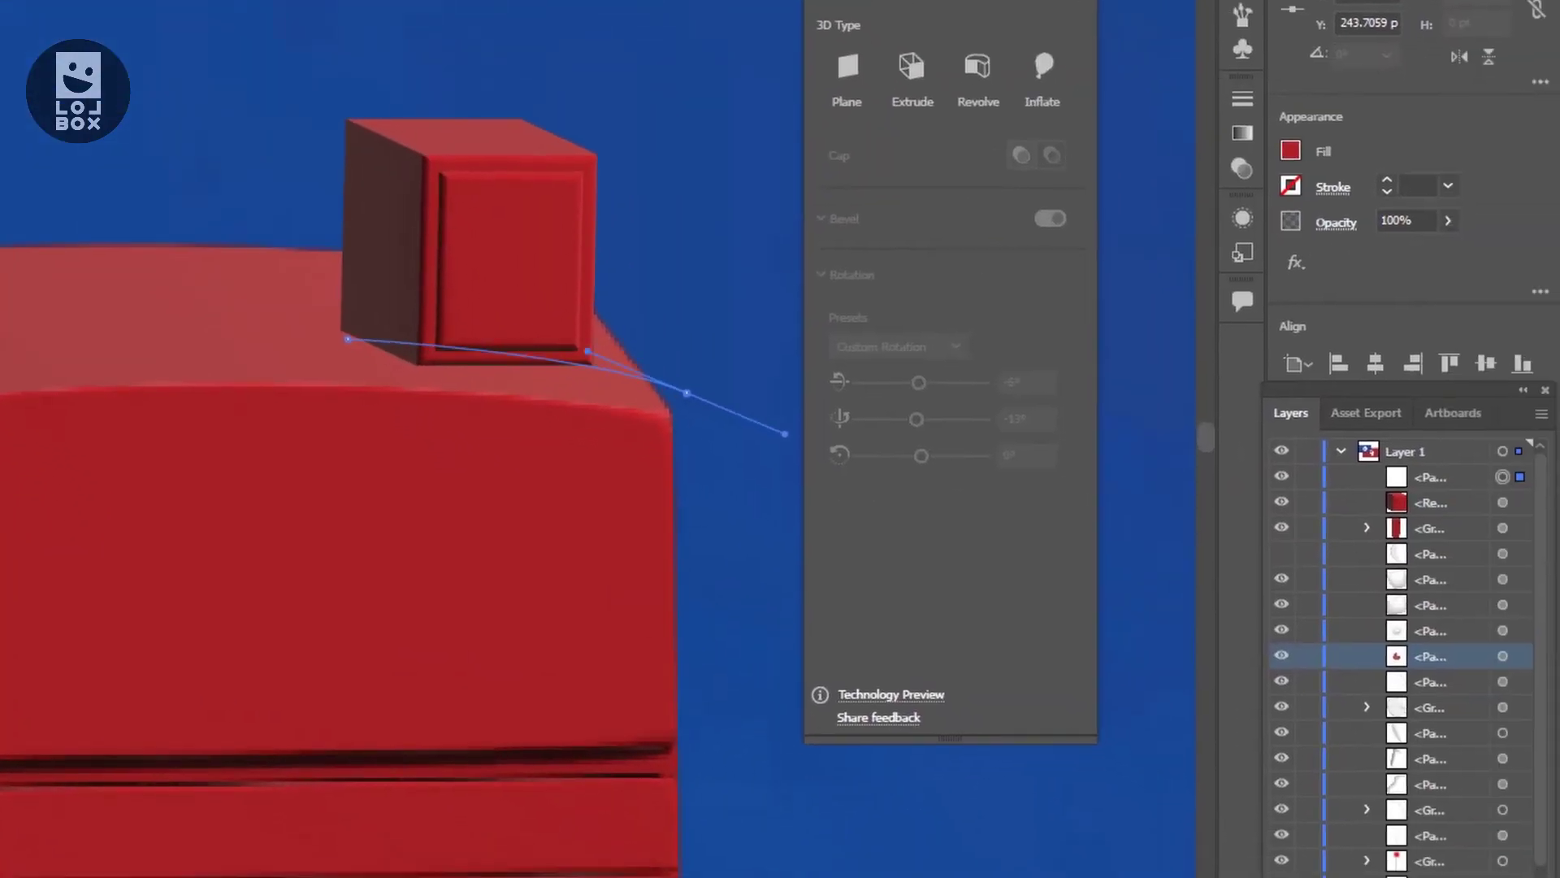
{"action": "left_click", "coordinate": [641, 494]}
{"action": "left_click", "coordinate": [350, 444]}
{"action": "left_click", "coordinate": [396, 332]}
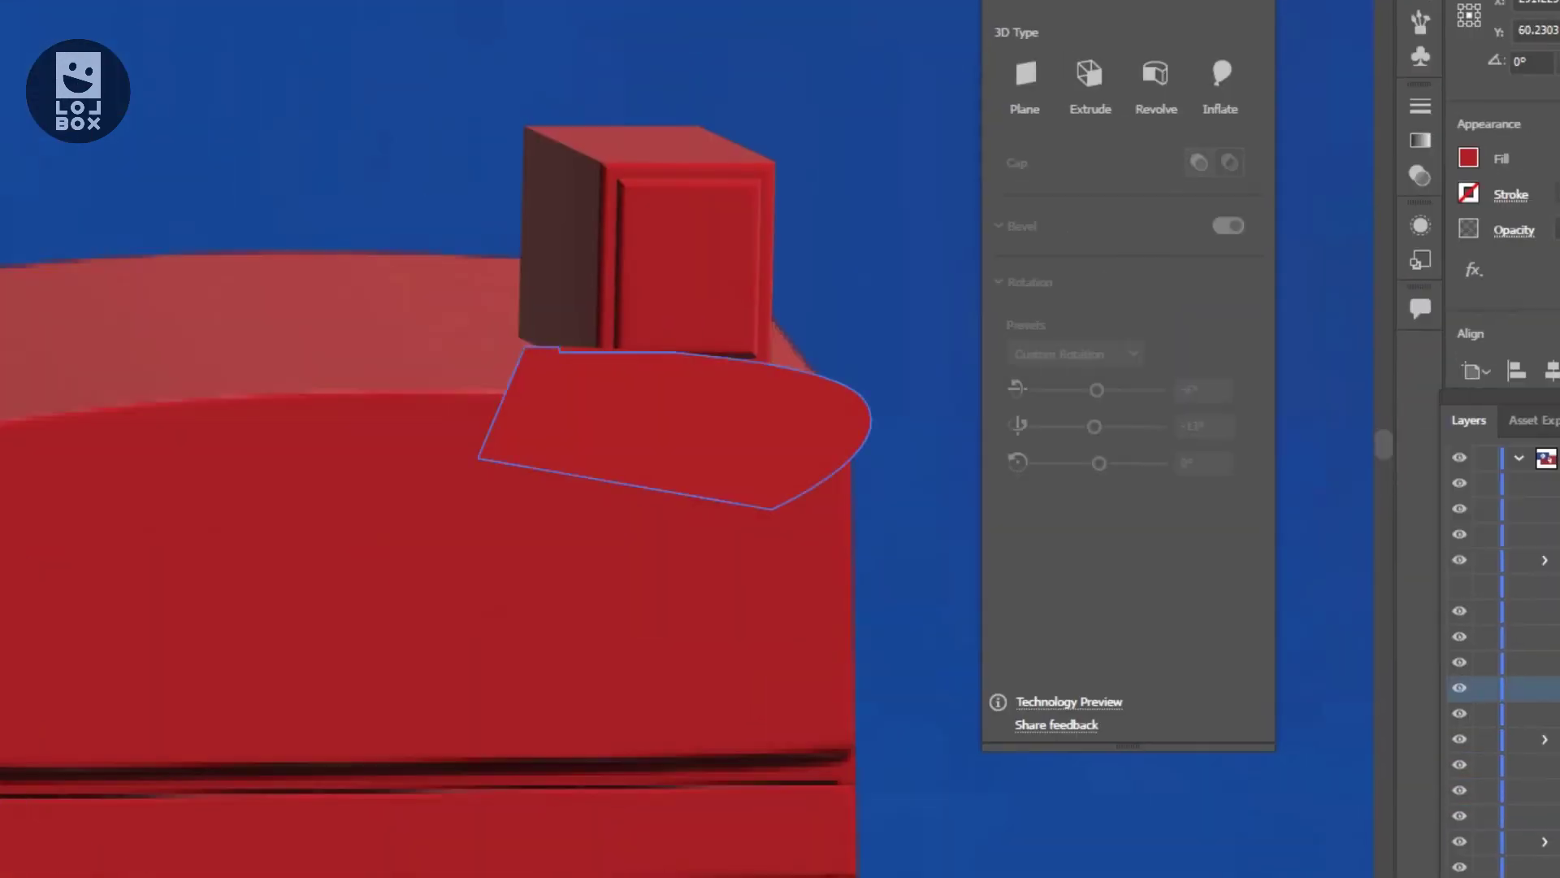
{"action": "left_click", "coordinate": [672, 435], "text": "shift"}
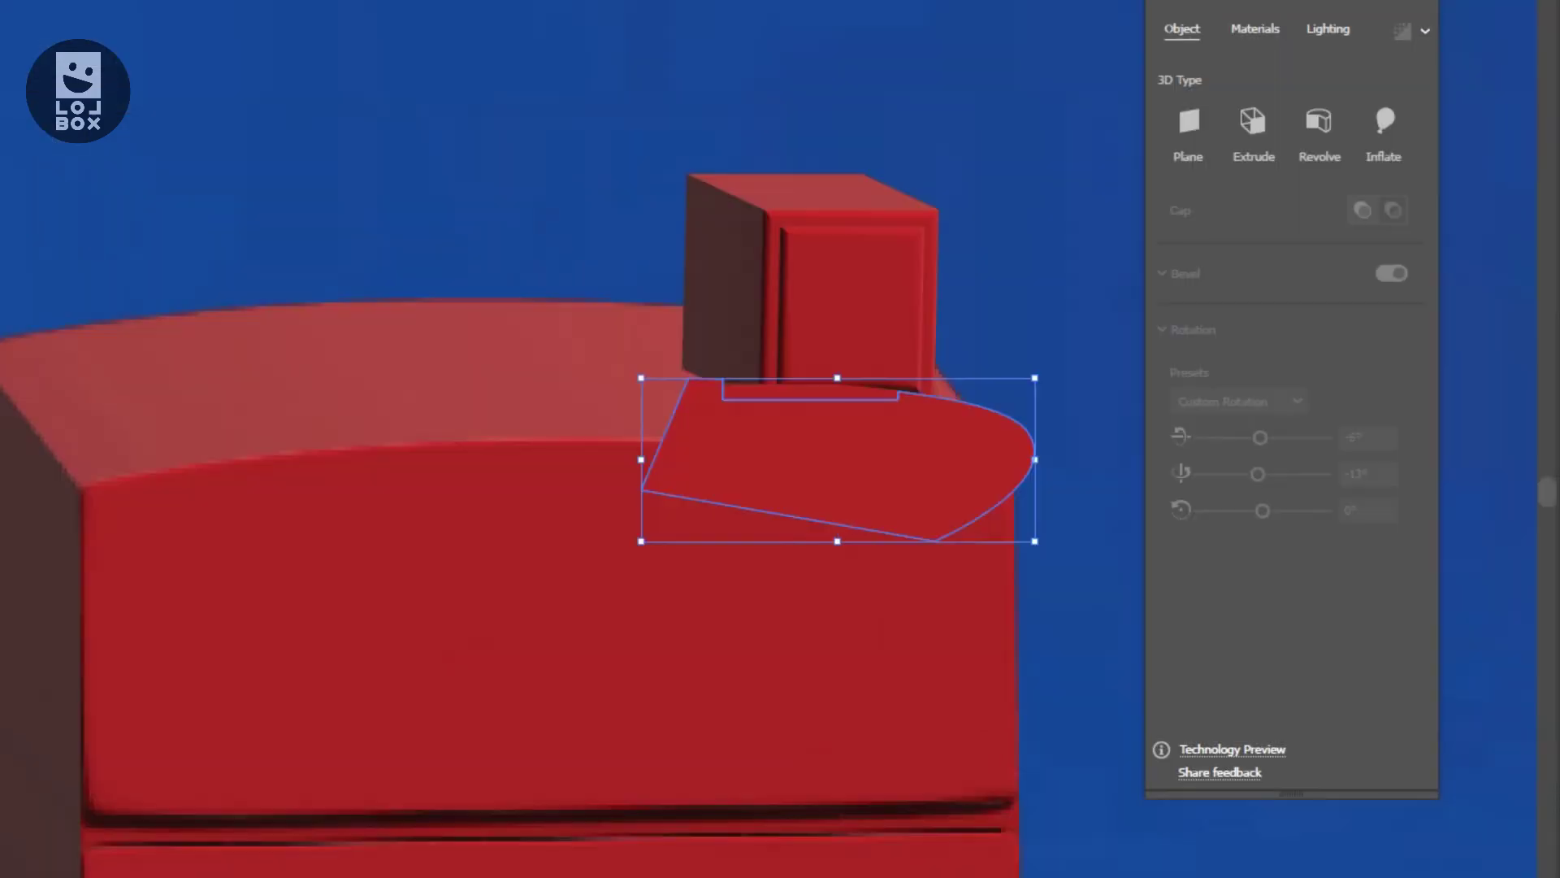
{"action": "left_click", "coordinate": [812, 428]}
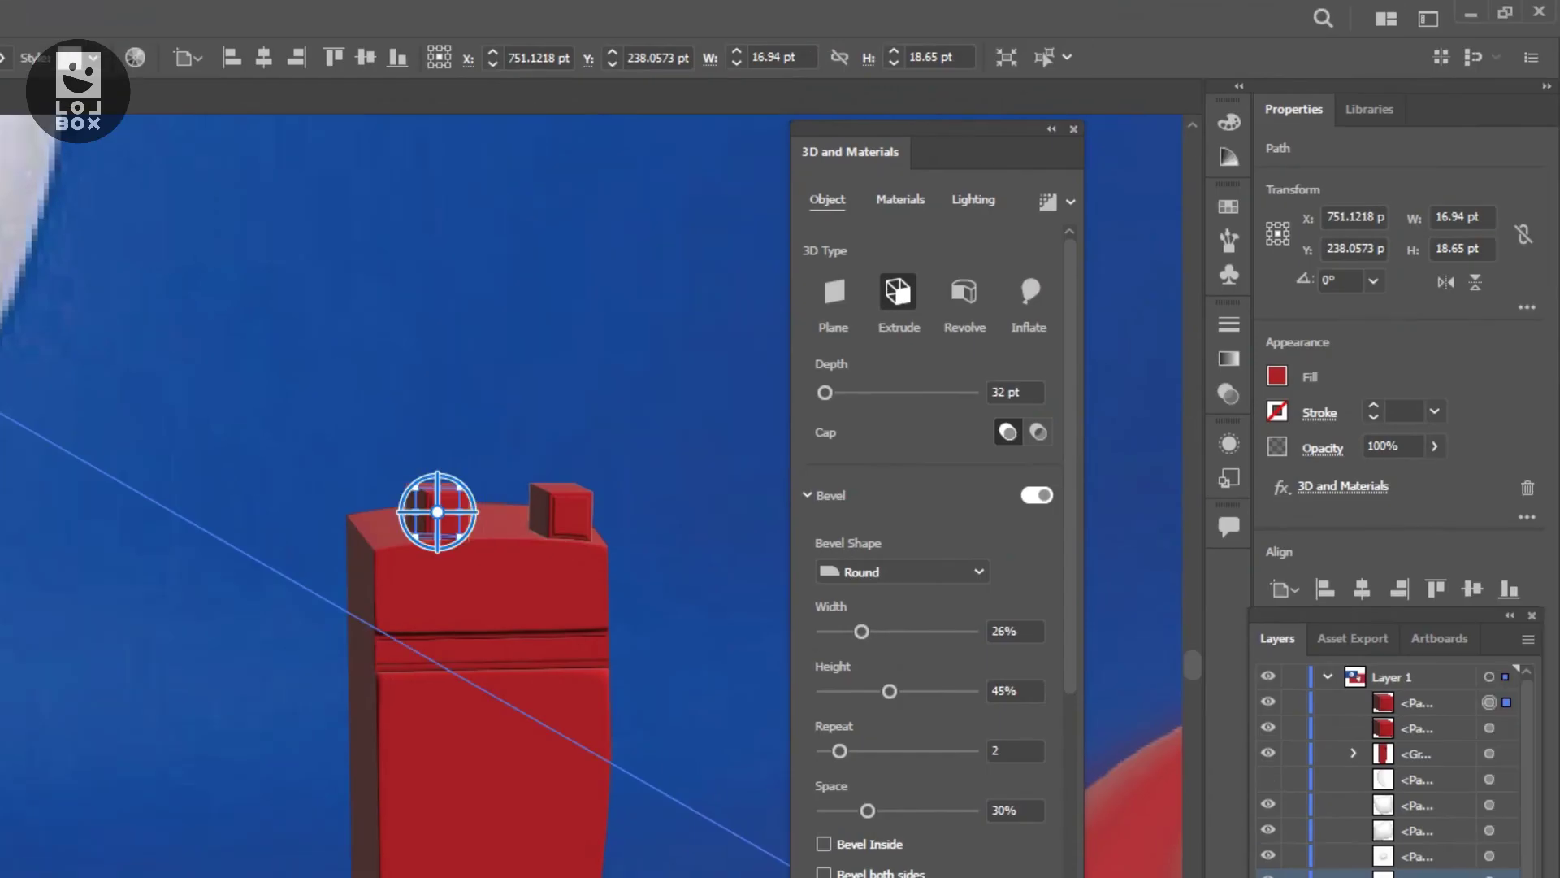
Revolve the small shape into a short cylinder on the container's top, then draw a long red rectangle
{"action": "left_click", "coordinate": [964, 291]}
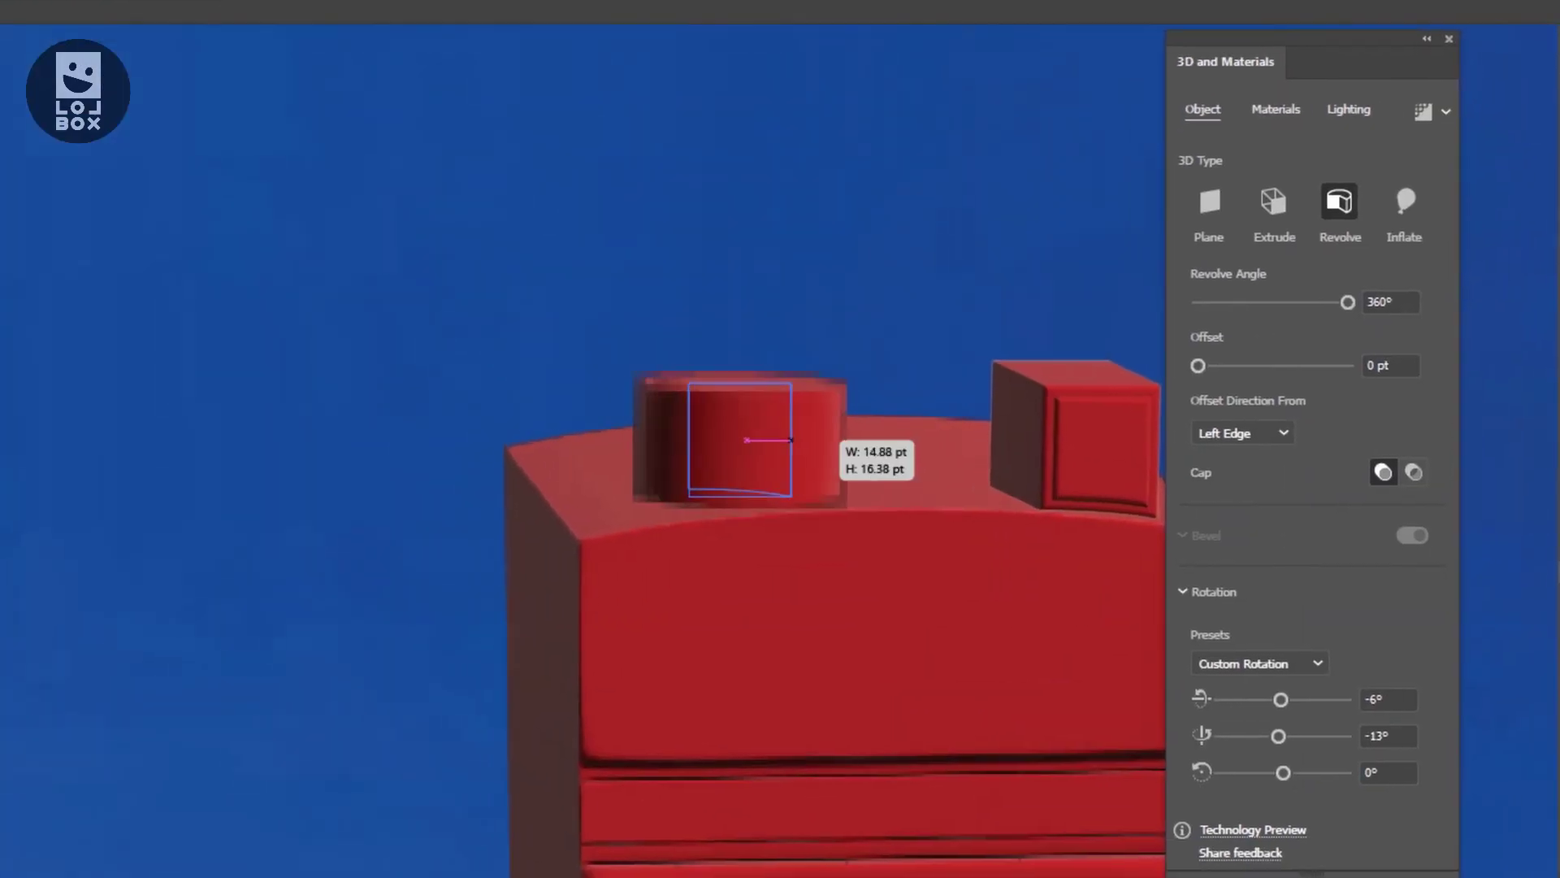
{"action": "left_click_drag", "start_coordinate": [780, 443], "coordinate": [786, 422]}
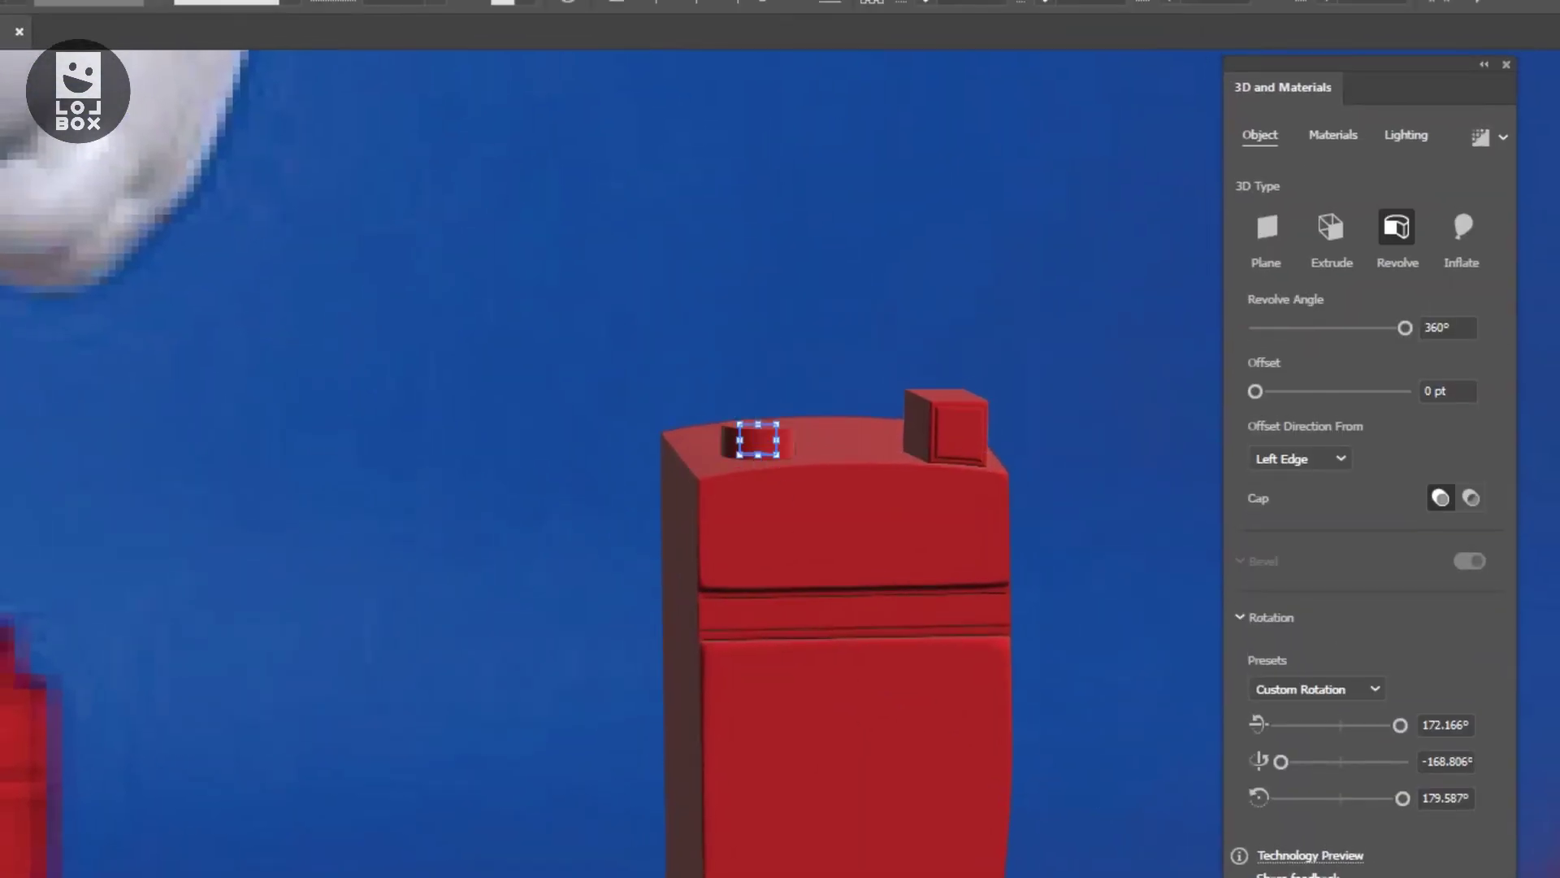
{"action": "left_click_drag", "start_coordinate": [753, 439], "coordinate": [770, 439]}
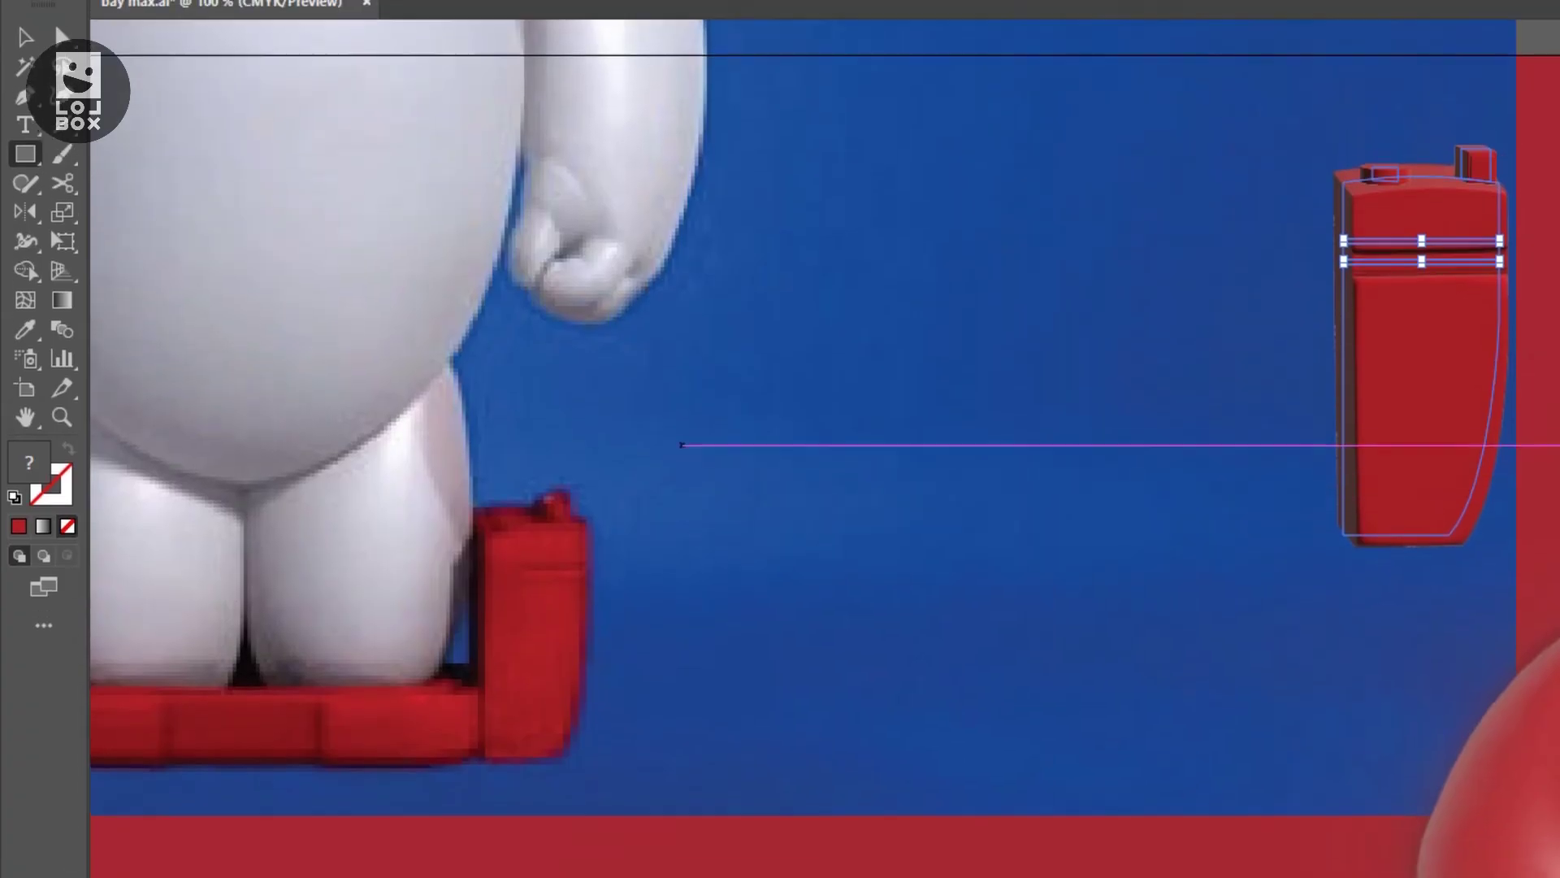
{"action": "left_click_drag", "start_coordinate": [138, 323], "coordinate": [782, 420]}
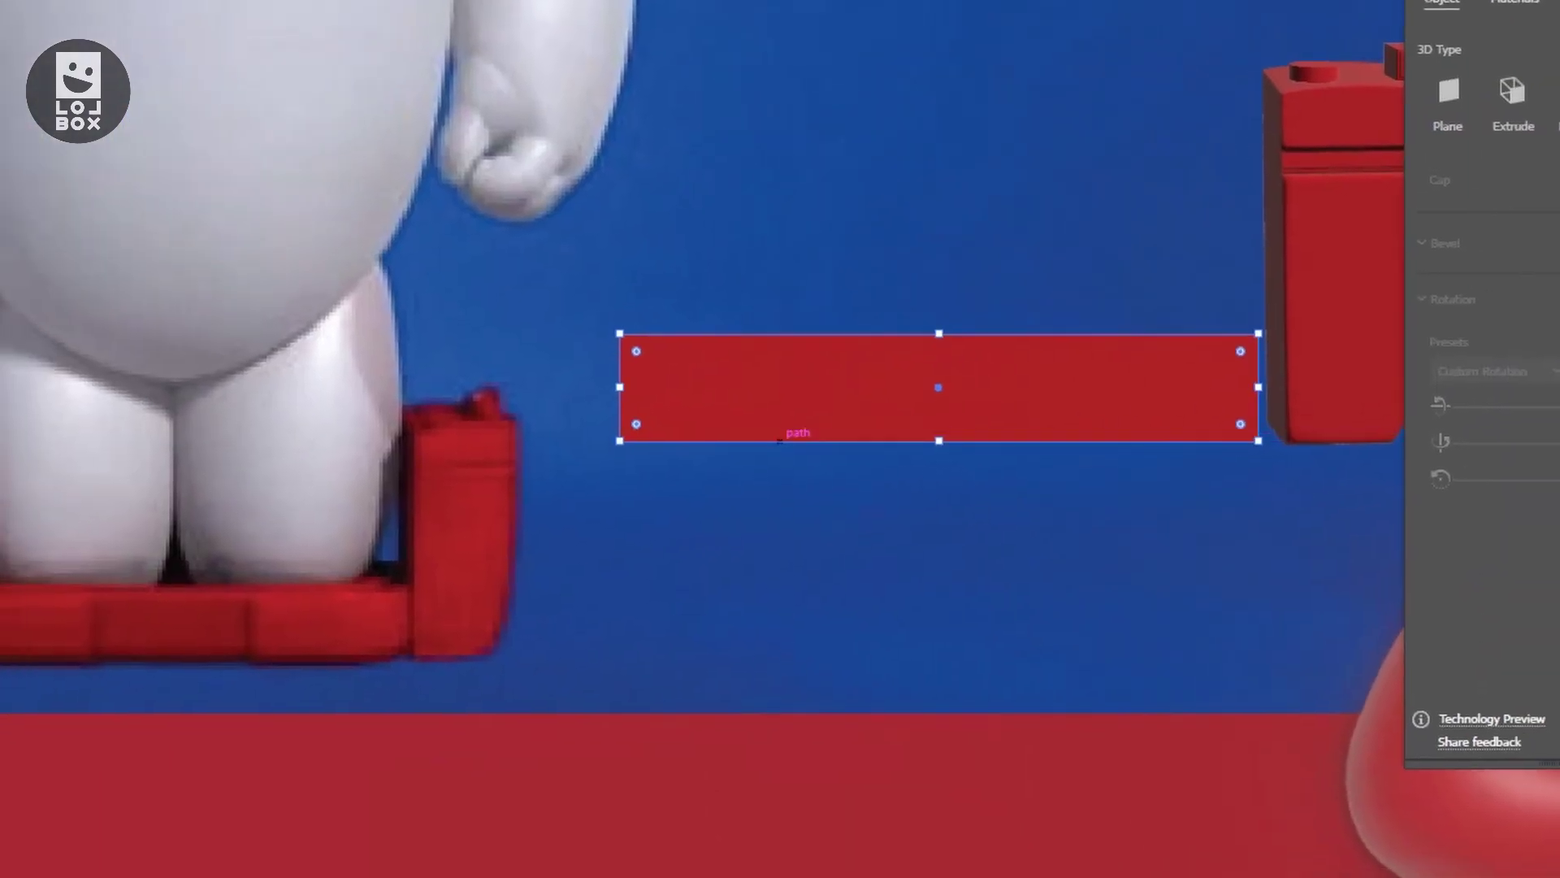
Divide the red bar into three pieces with an inner rectangle and raise the middle piece's bottom edge
{"action": "left_click_drag", "start_coordinate": [548, 494], "coordinate": [778, 441]}
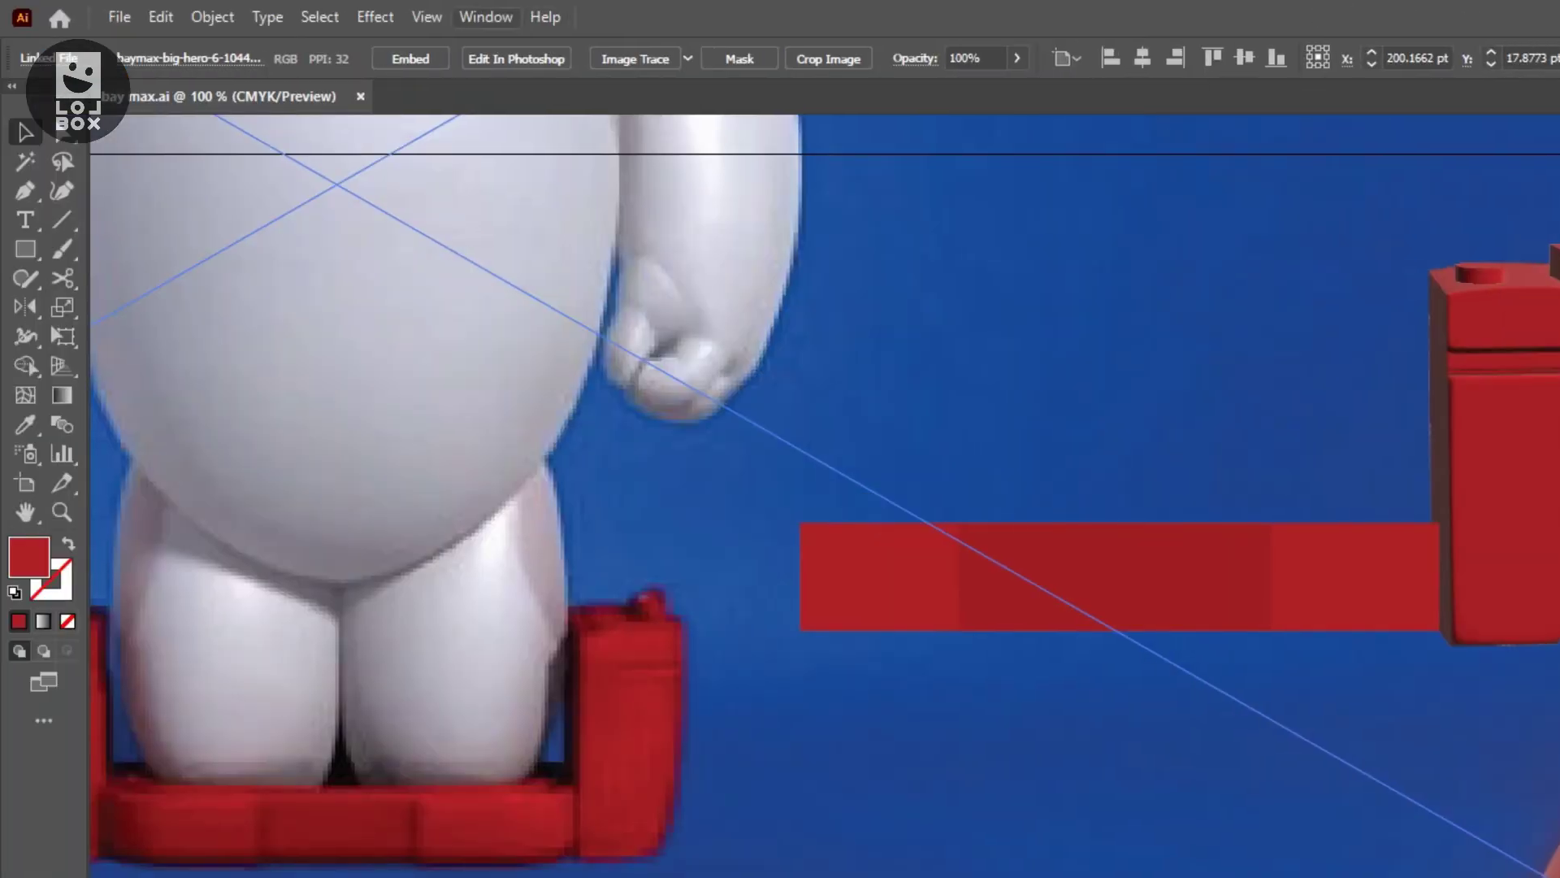
{"action": "left_click", "coordinate": [219, 16]}
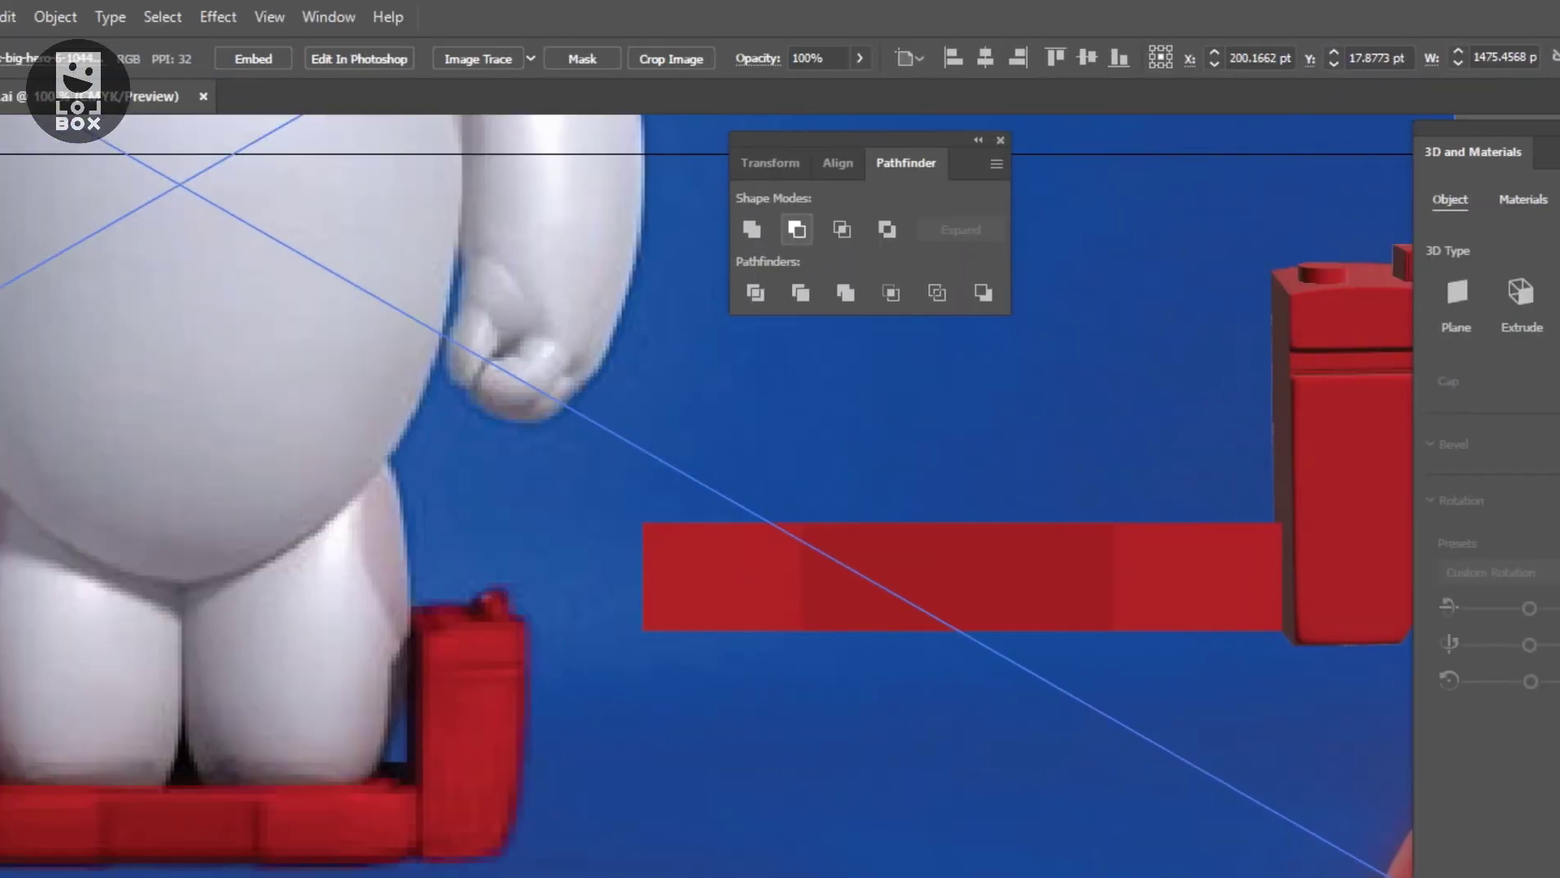
{"action": "left_click", "coordinate": [784, 229]}
{"action": "key", "text": "Return"}
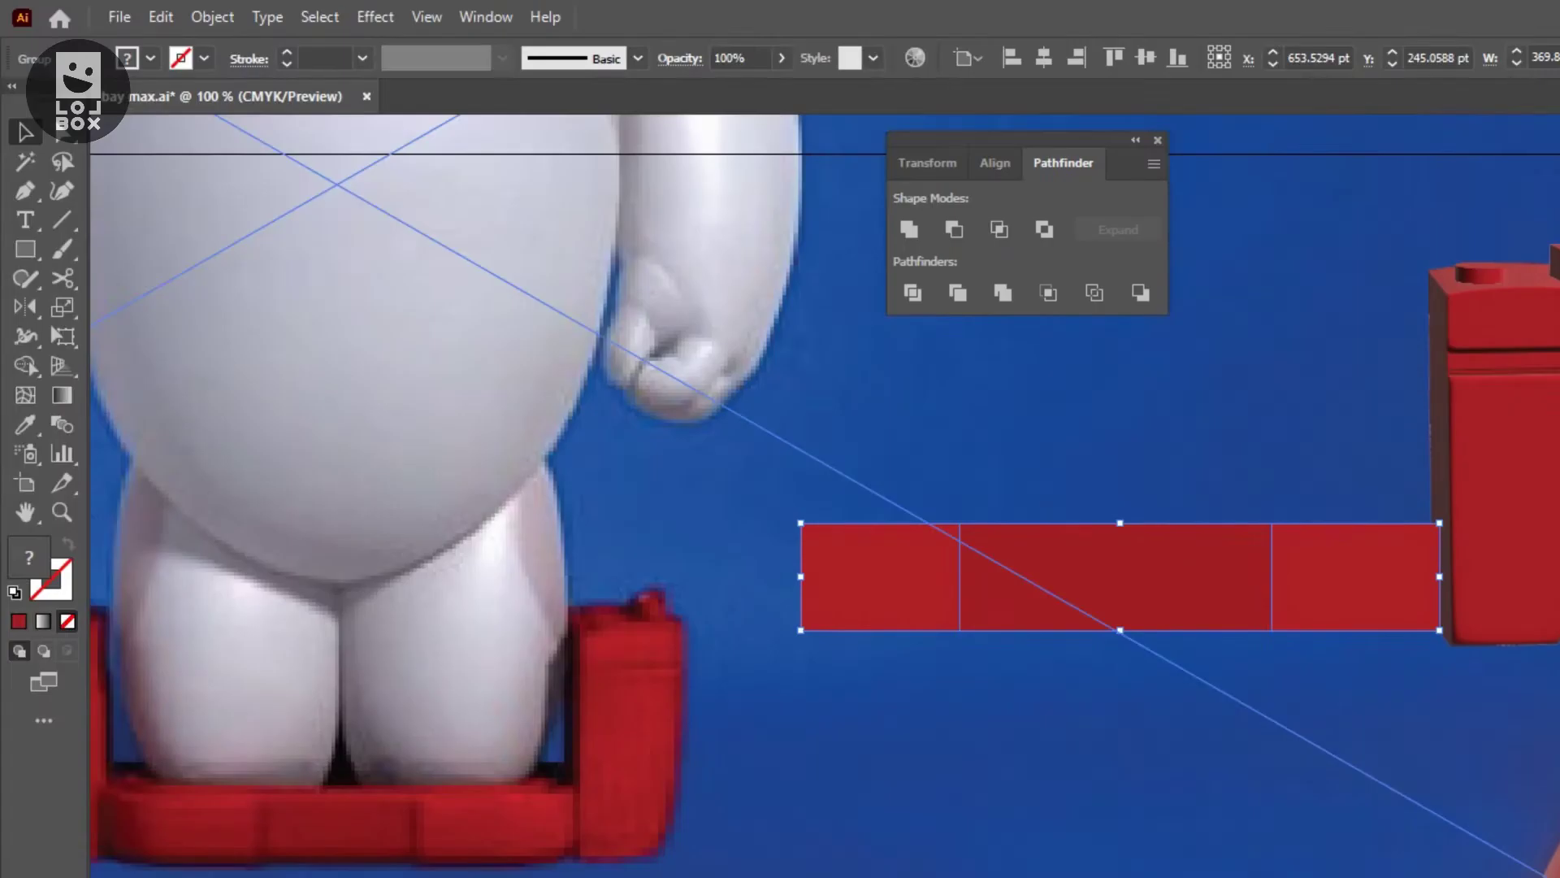
{"action": "right_click", "coordinate": [801, 586]}
{"action": "left_click", "coordinate": [816, 454]}
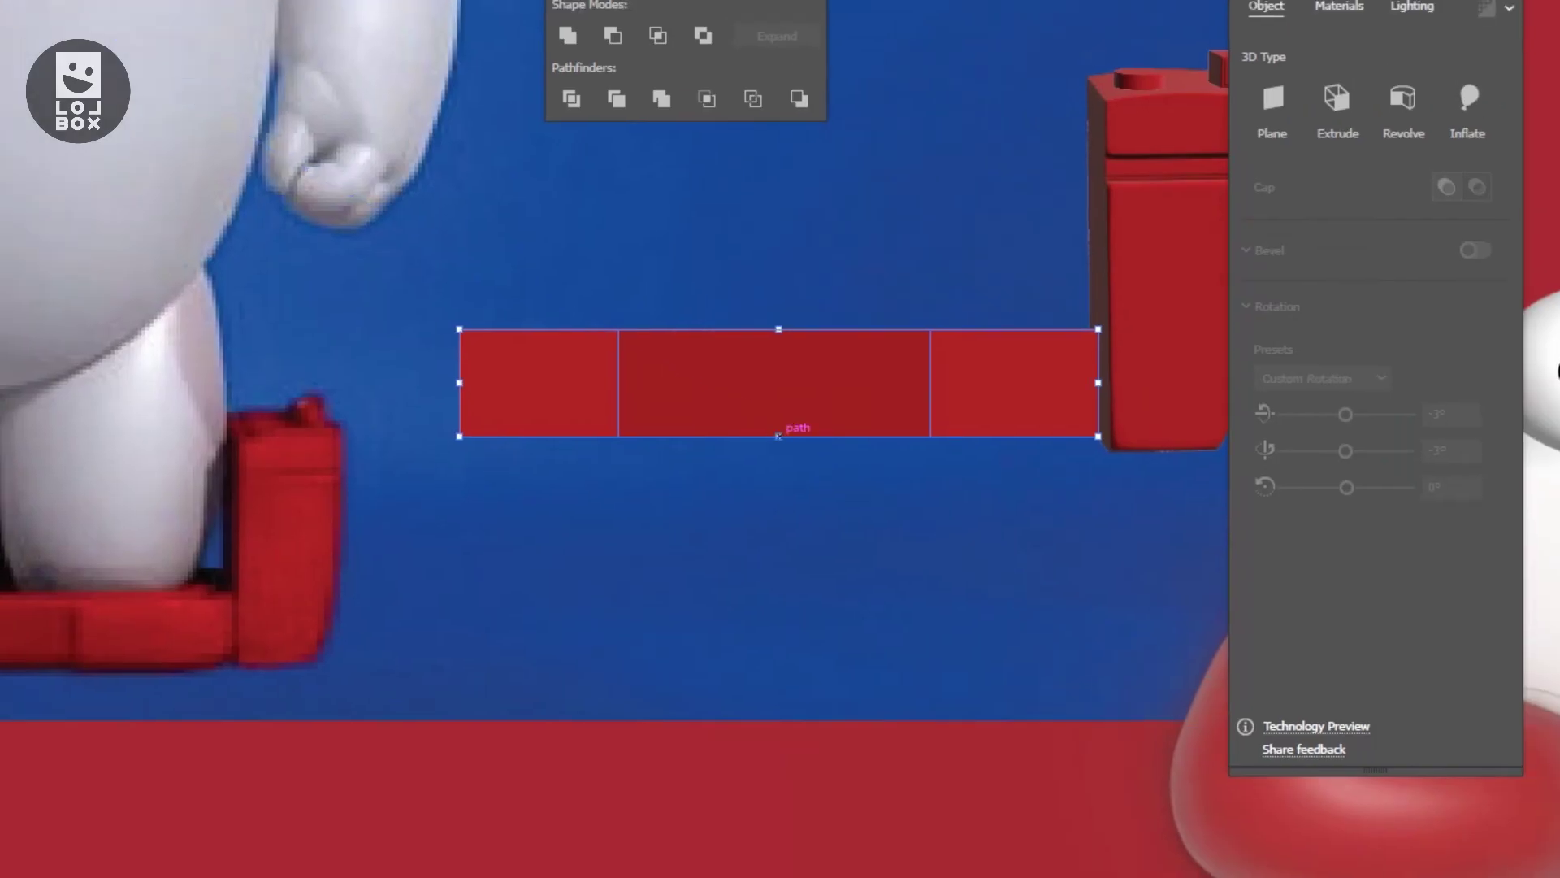
{"action": "left_click_drag", "start_coordinate": [779, 437], "coordinate": [776, 438]}
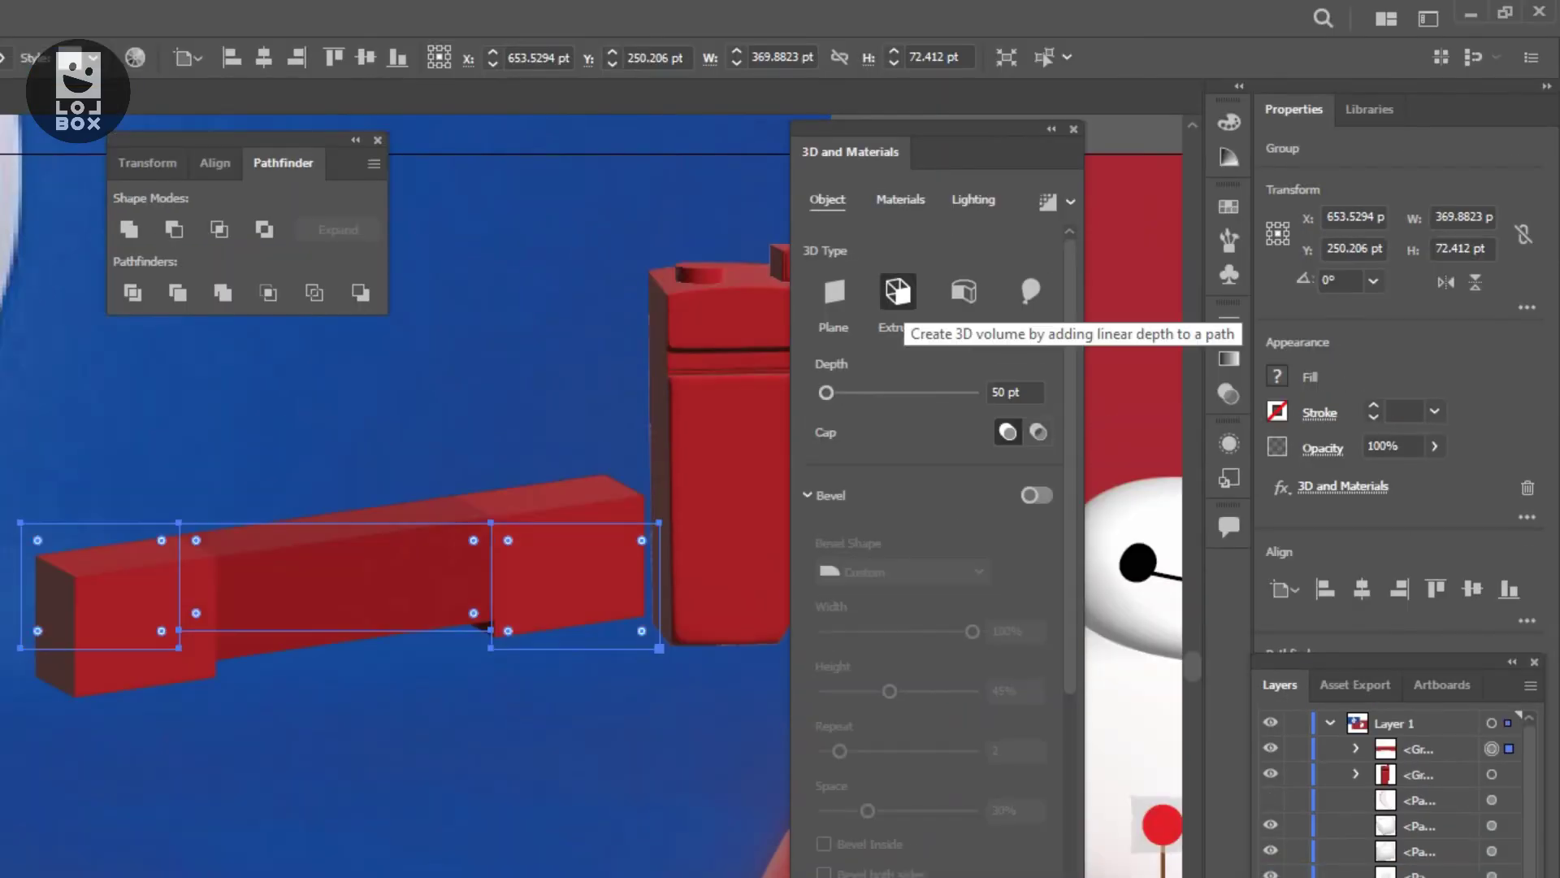
Reset the bar's 3D rotation to 0°, 0°, 0° so it faces front
{"action": "scroll", "coordinate": [934, 487], "scroll_direction": "down", "scroll_amount": 5}
{"action": "type", "text": "0"}
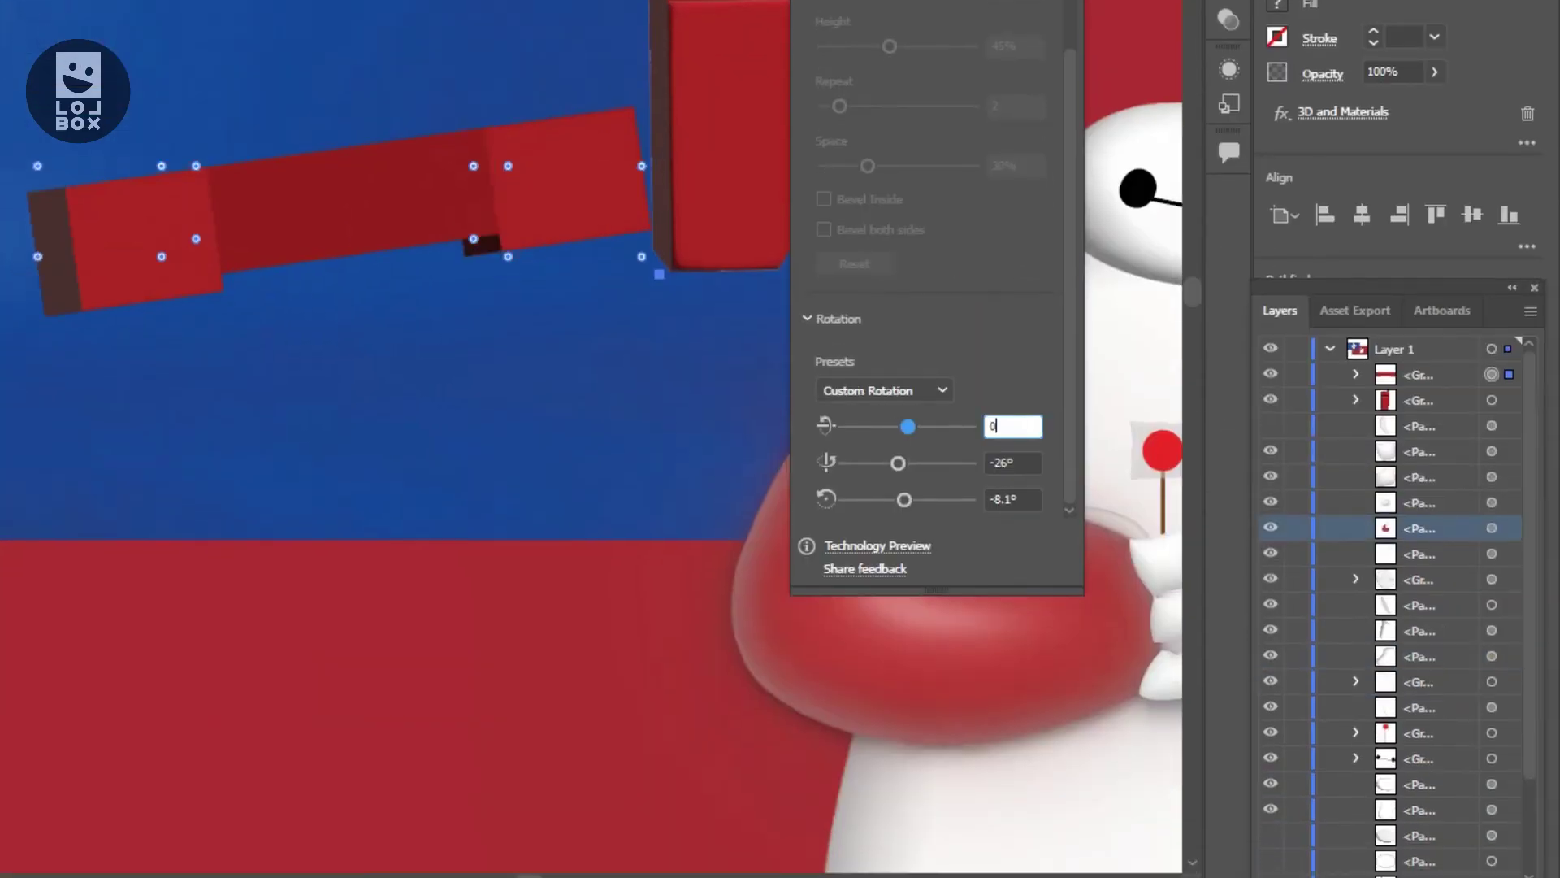
{"action": "key", "text": "Tab"}
{"action": "type", "text": "0"}
{"action": "key", "text": "Tab"}
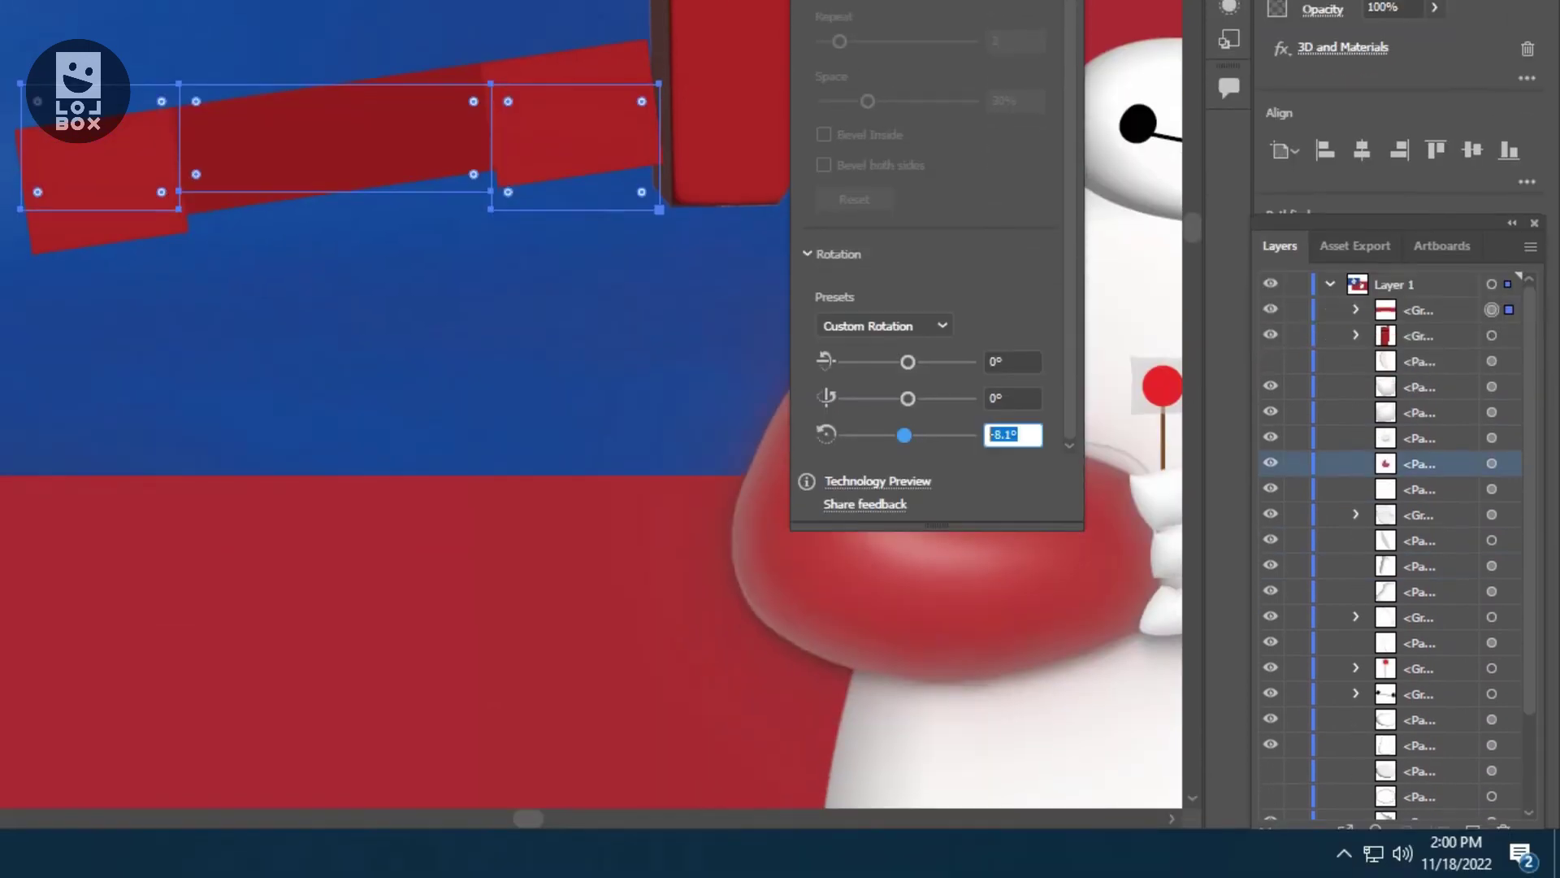
{"action": "type", "text": "0"}
{"action": "key", "text": "Return"}
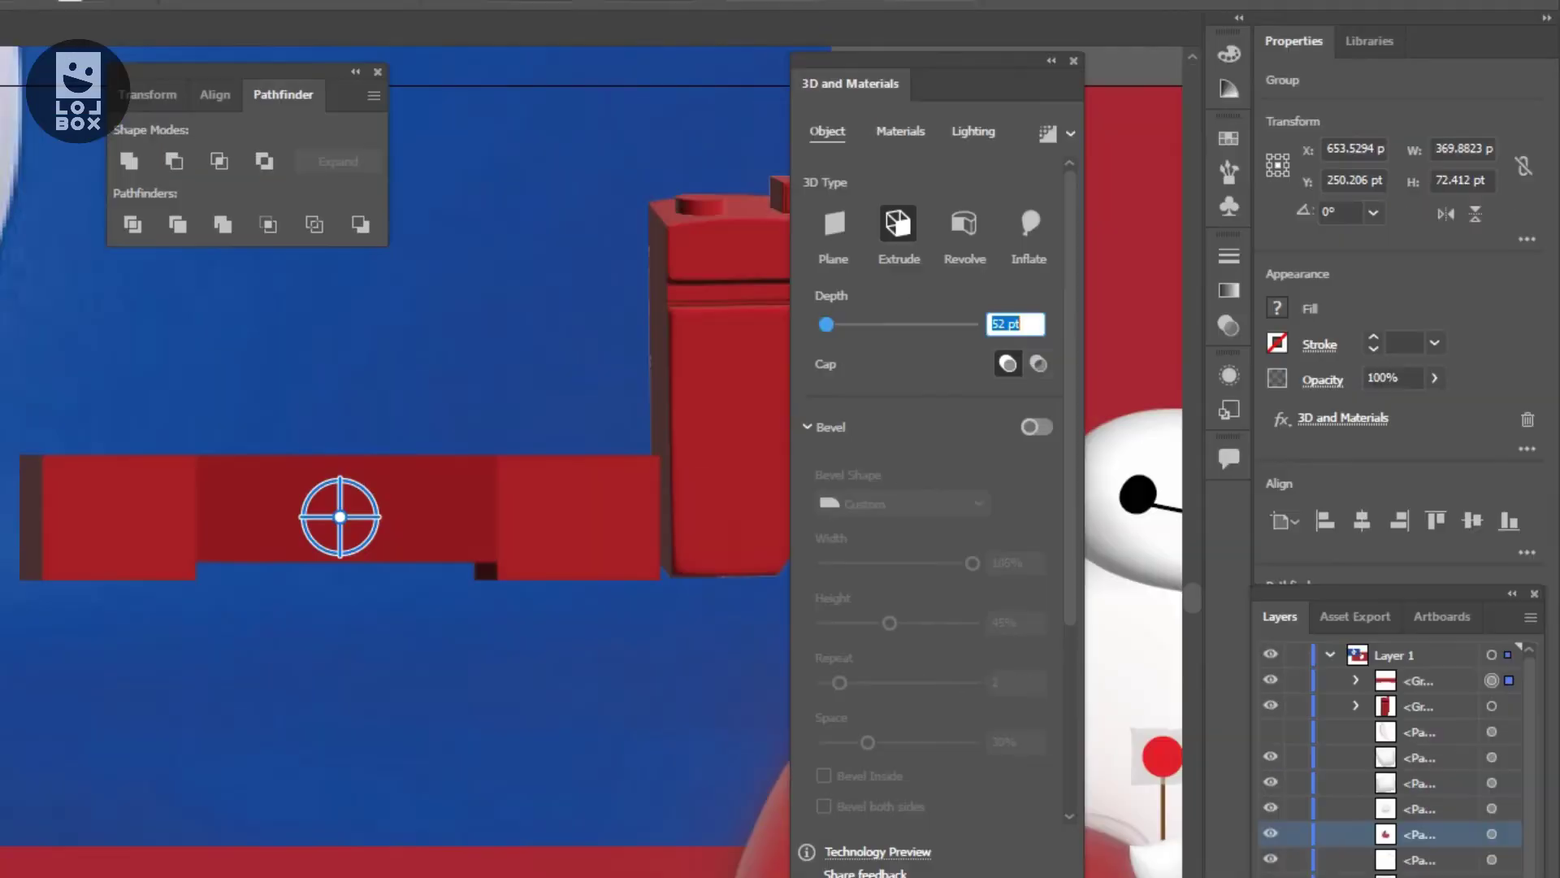
Tilt the bar to -4° on the first axis and adjust the second rotation angle
{"action": "type", "text": "-4"}
{"action": "key", "text": "Return"}
{"action": "key", "text": "Tab"}
{"action": "key", "text": "Up"}
{"action": "key", "text": "Up"}
{"action": "key", "text": "Up"}
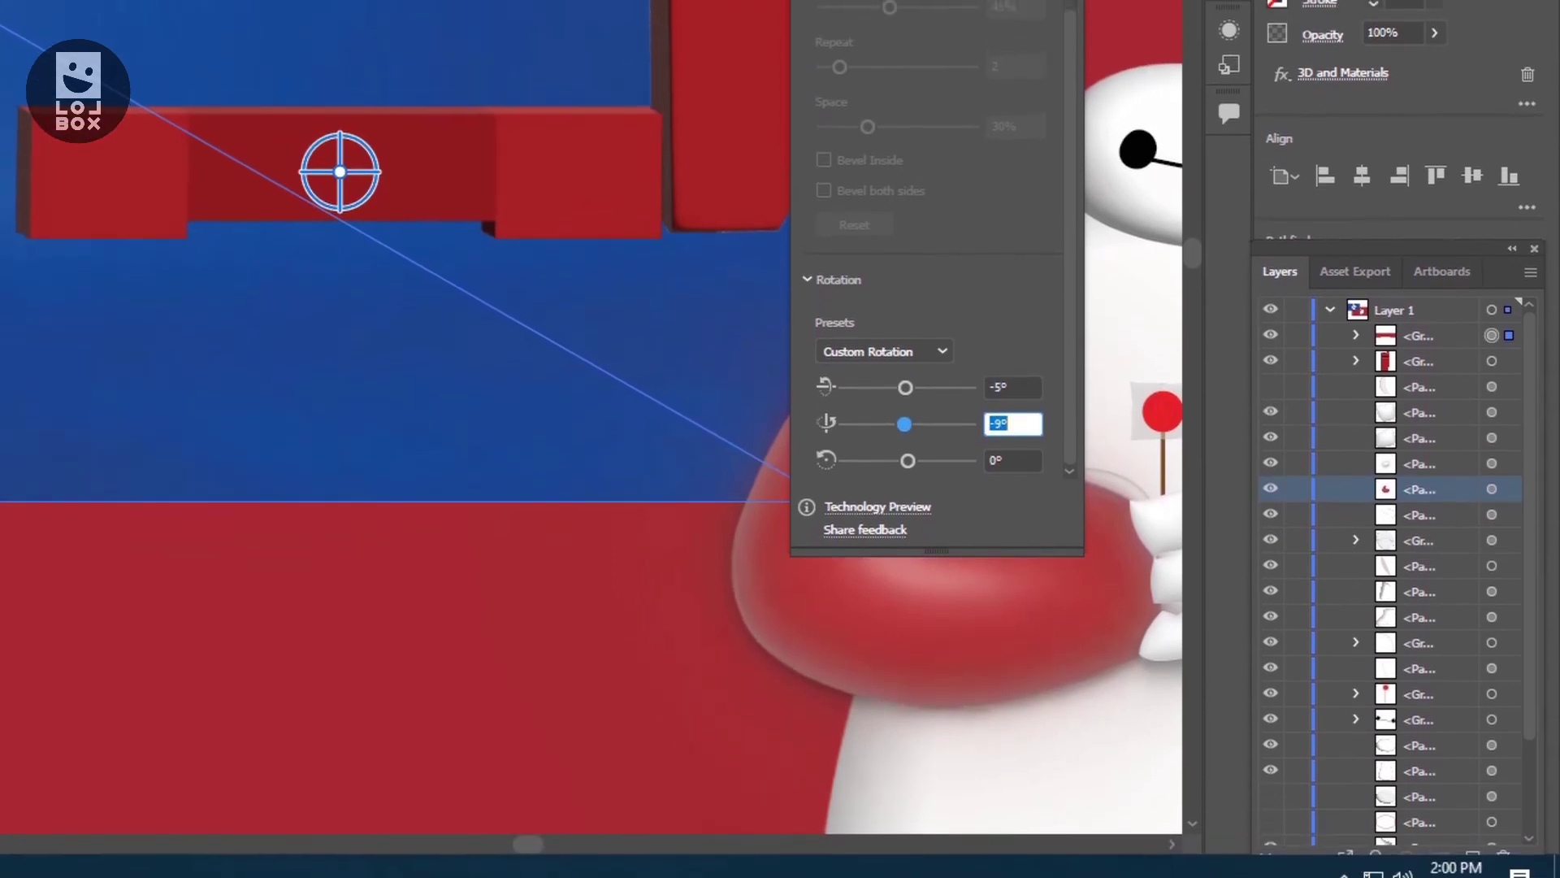
{"action": "key", "text": "Tab"}
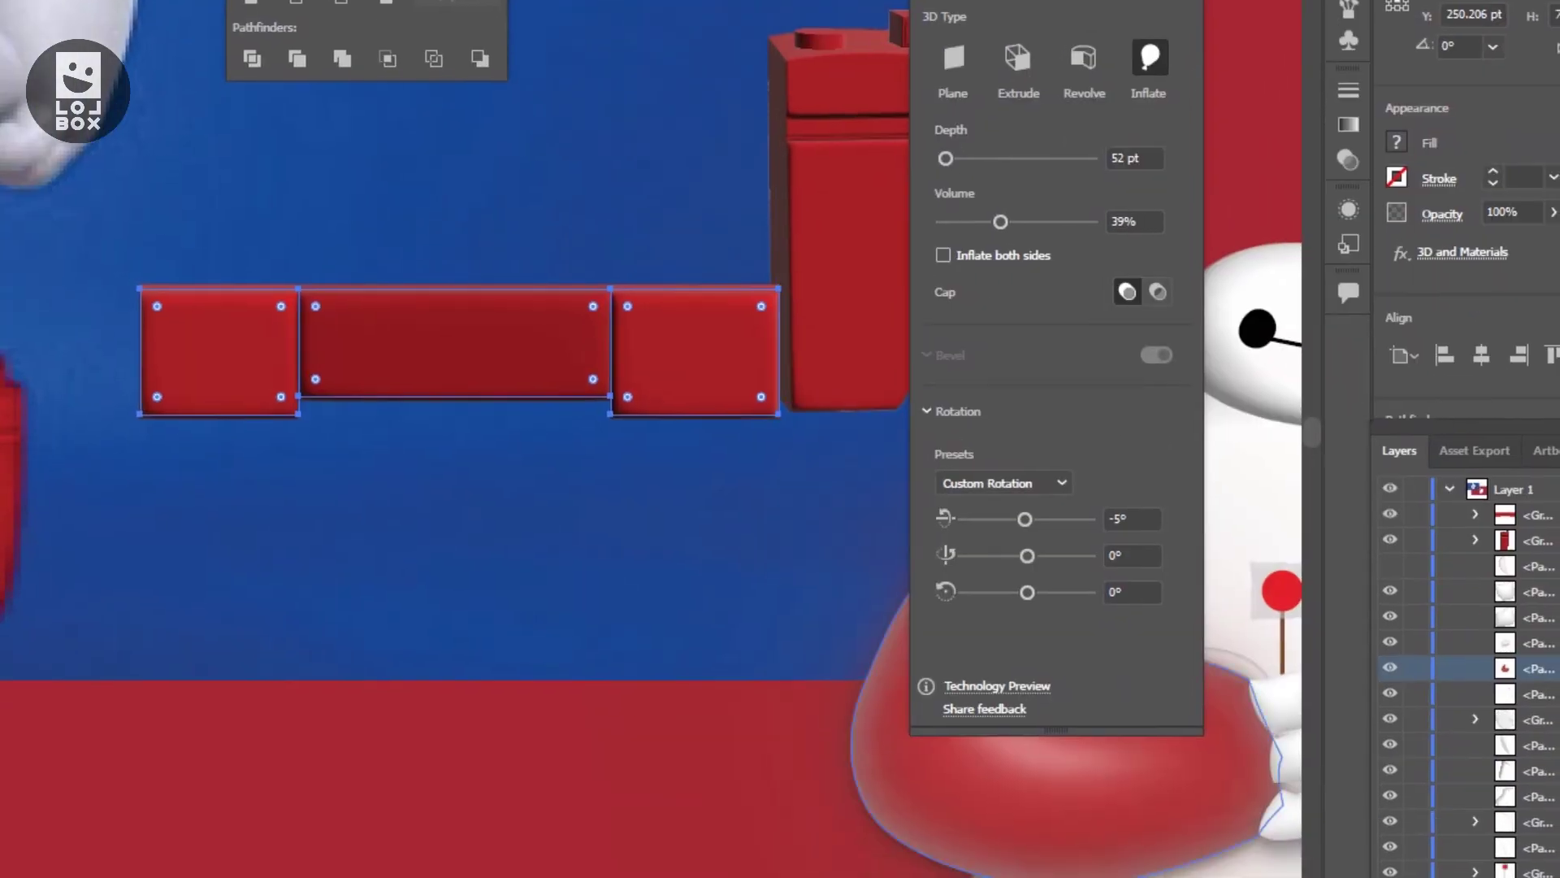
Round the bottom corners of the left and right end blocks, left radius 8.62 pt
{"action": "left_click", "coordinate": [777, 414]}
{"action": "left_click_drag", "start_coordinate": [761, 396], "coordinate": [748, 384]}
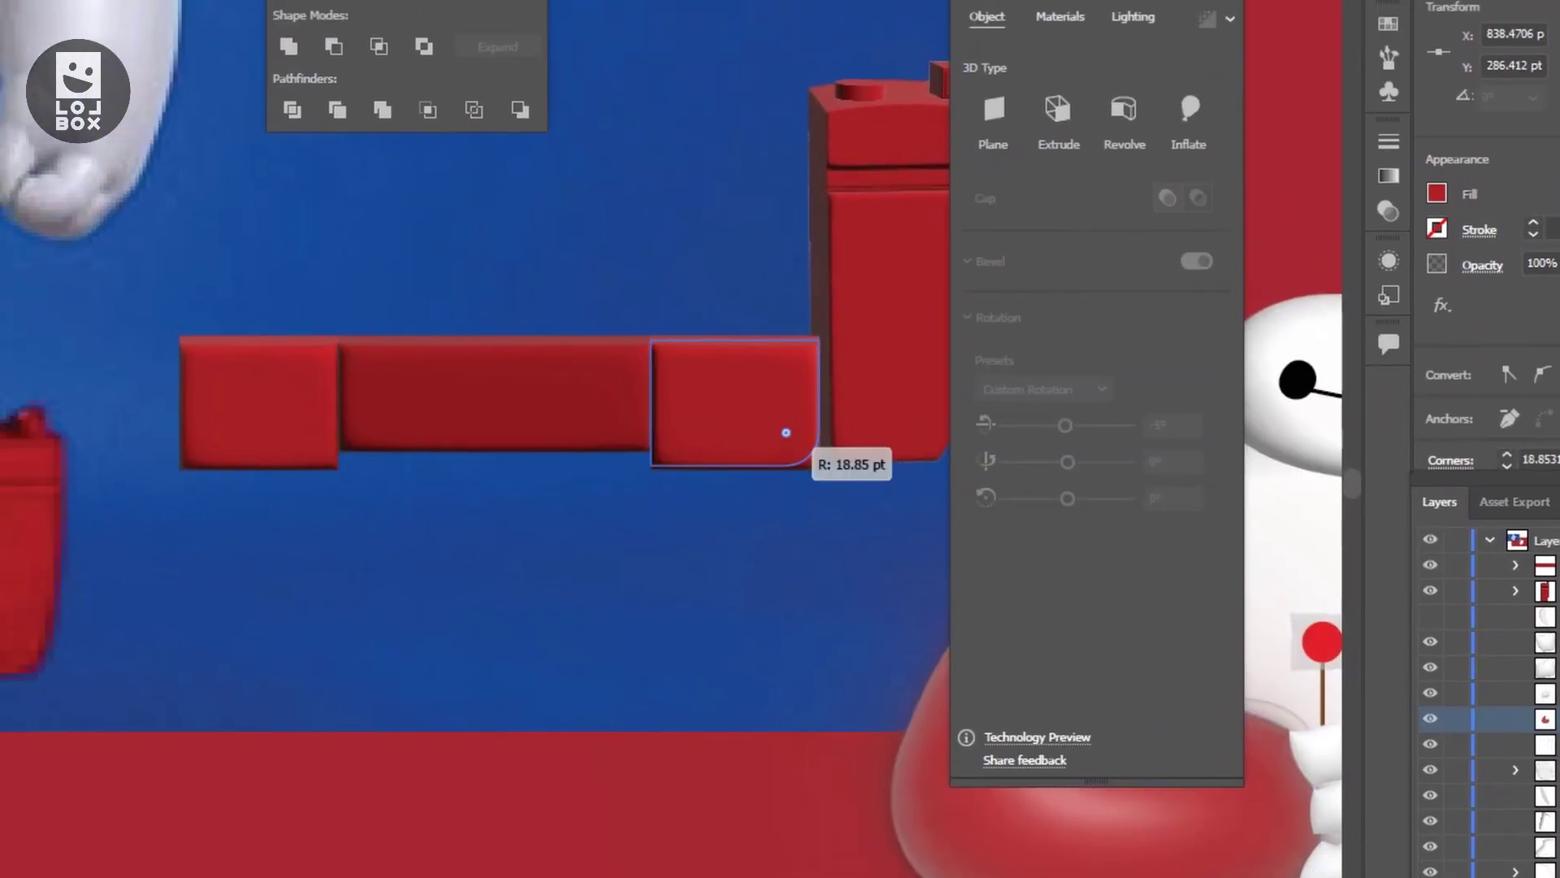
{"action": "left_click", "coordinate": [813, 382]}
{"action": "left_click_drag", "start_coordinate": [768, 439], "coordinate": [778, 436]}
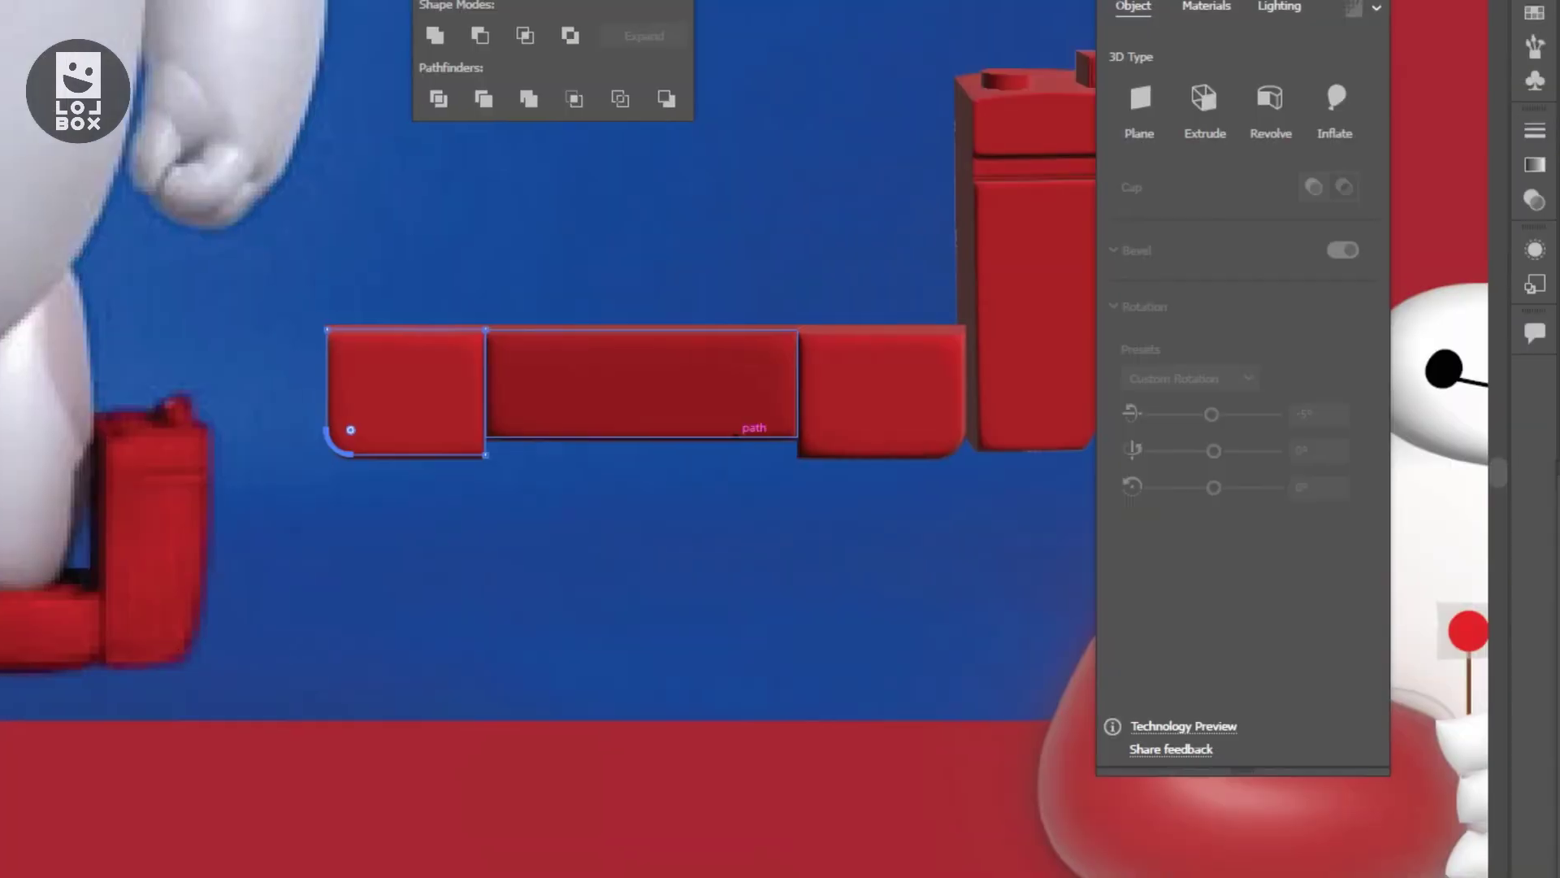
{"action": "left_click", "coordinate": [783, 434]}
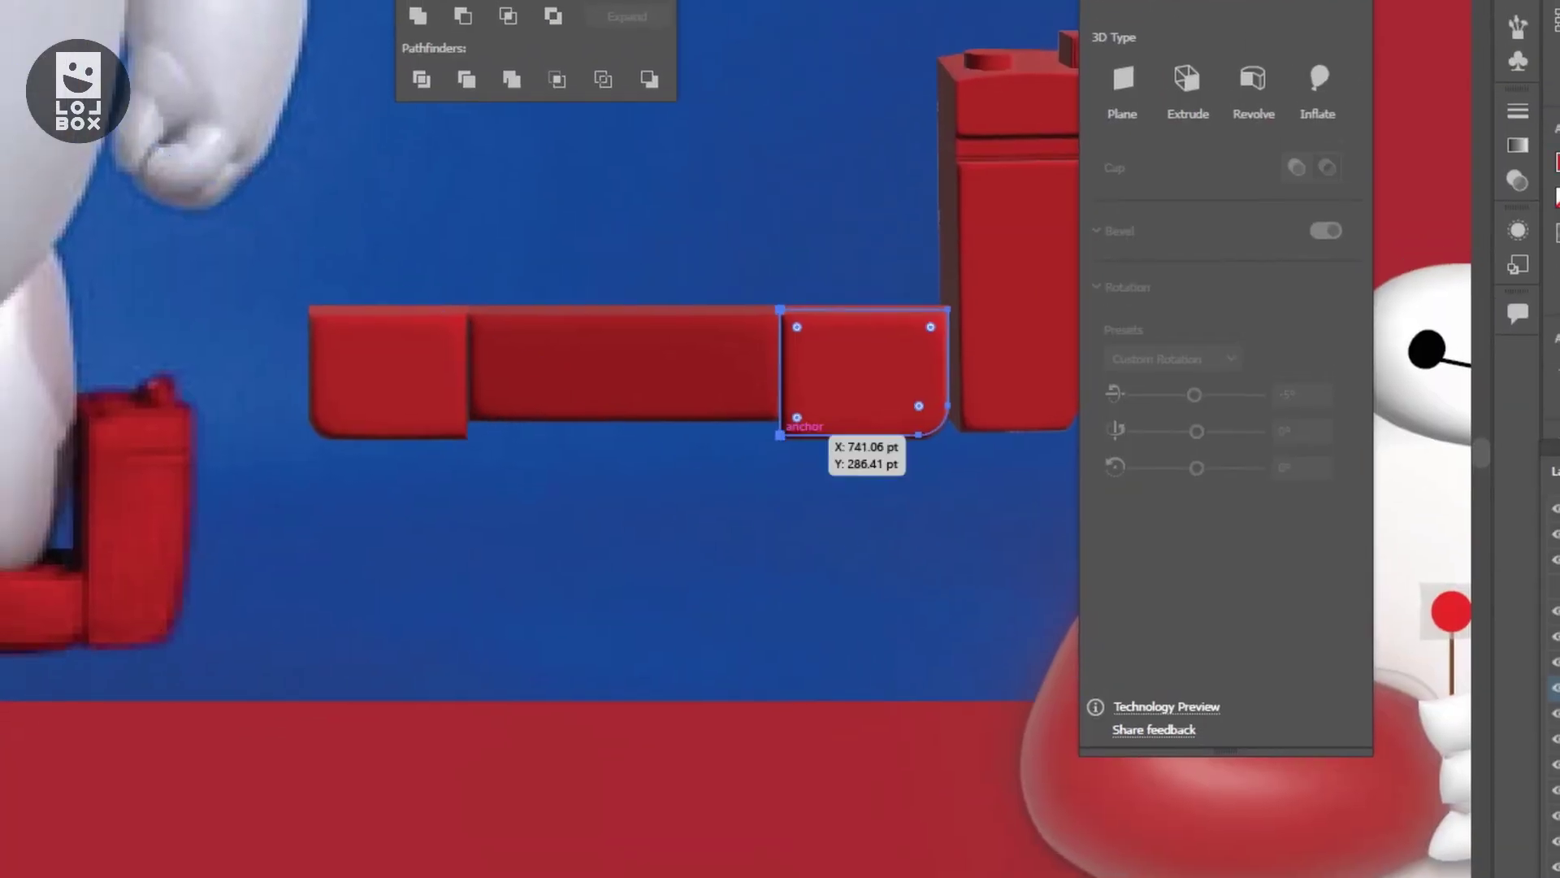
{"action": "left_click_drag", "start_coordinate": [781, 441], "coordinate": [792, 442]}
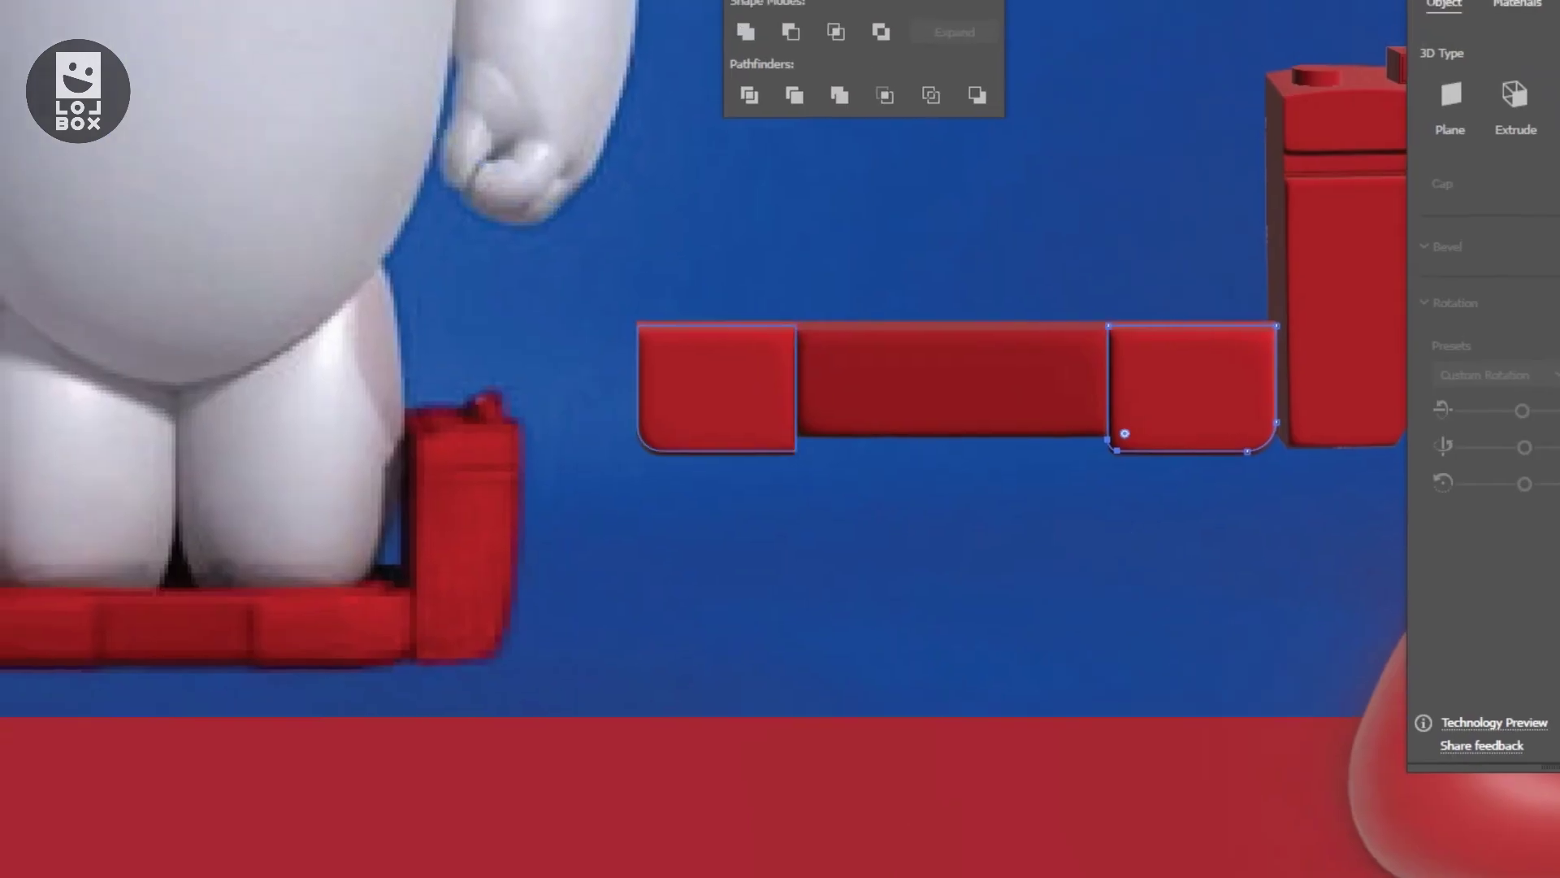
{"action": "left_click", "coordinate": [731, 390]}
{"action": "left_click_drag", "start_coordinate": [778, 438], "coordinate": [805, 451]}
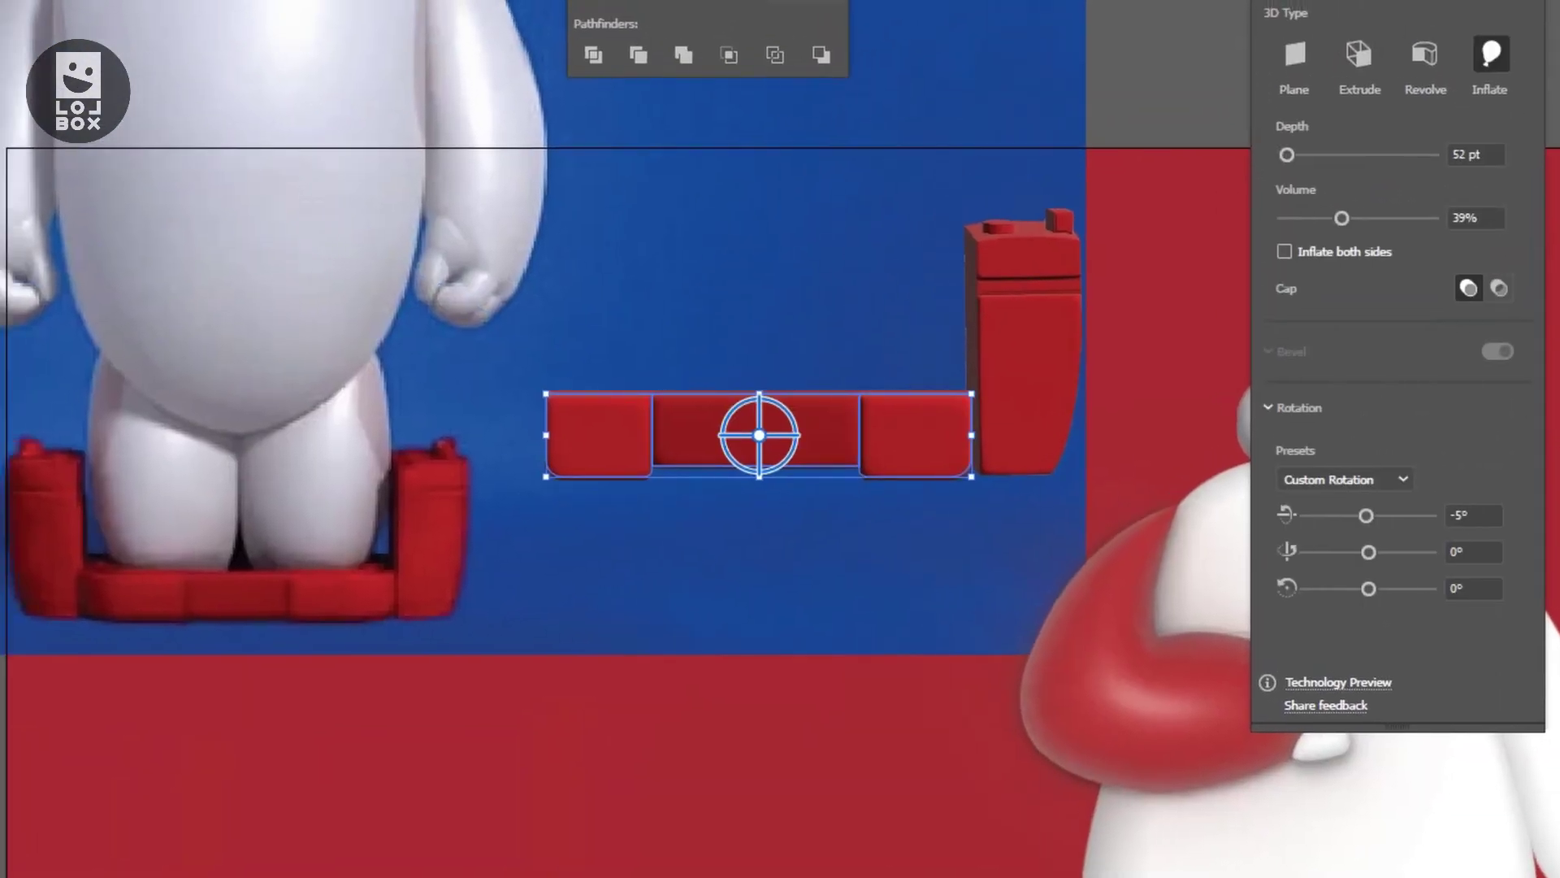
Ungroup the bar pieces by mistake, then undo to restore the group
{"action": "right_click", "coordinate": [784, 435]}
{"action": "left_click", "coordinate": [870, 721]}
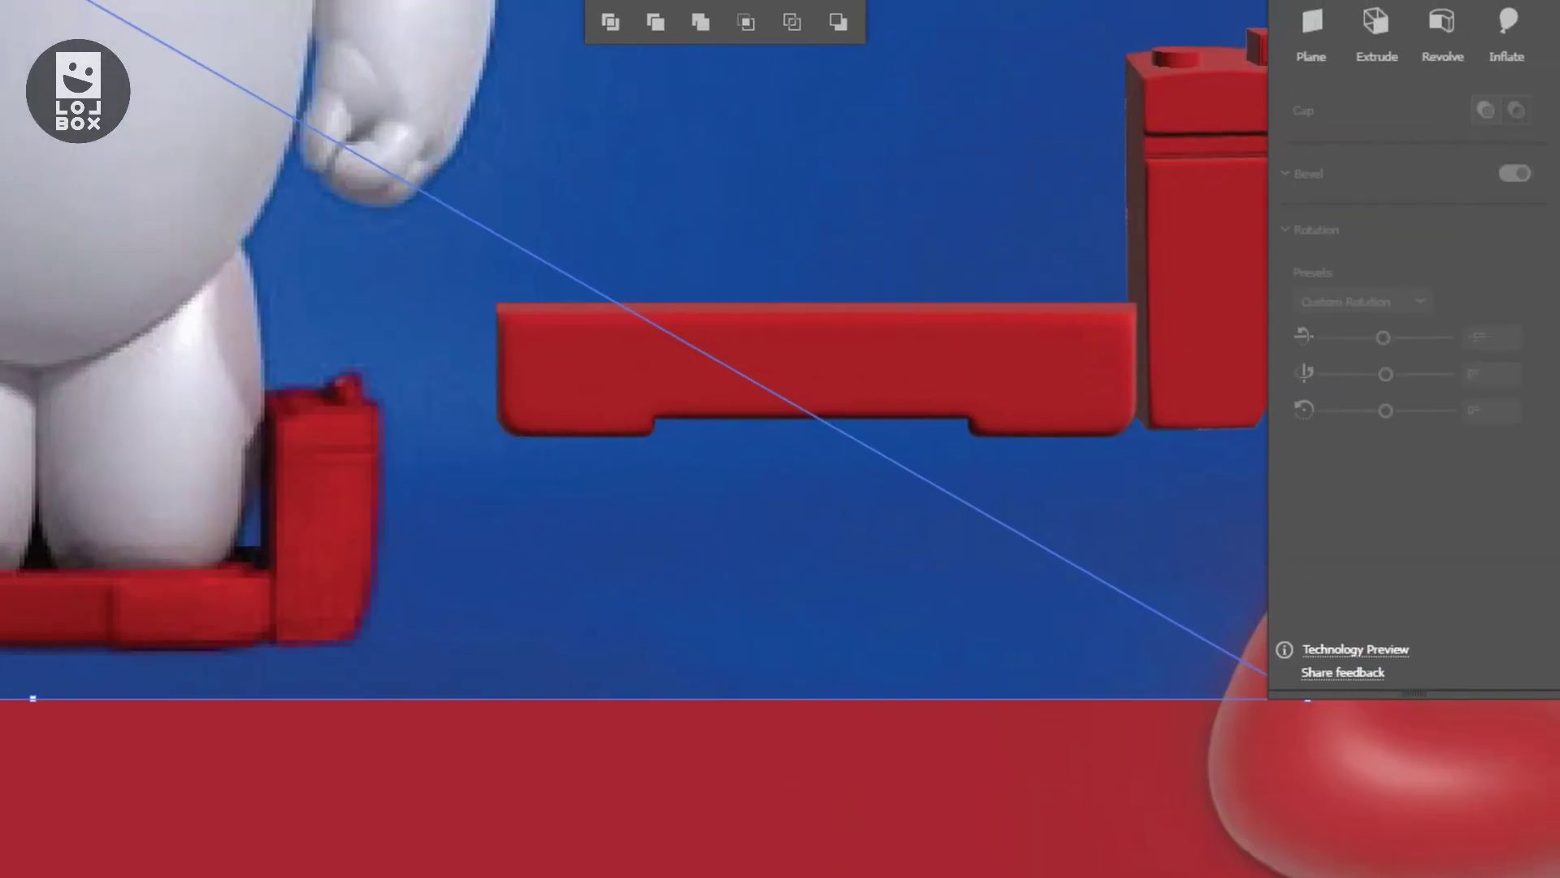
{"action": "key", "text": "ctrl+z"}
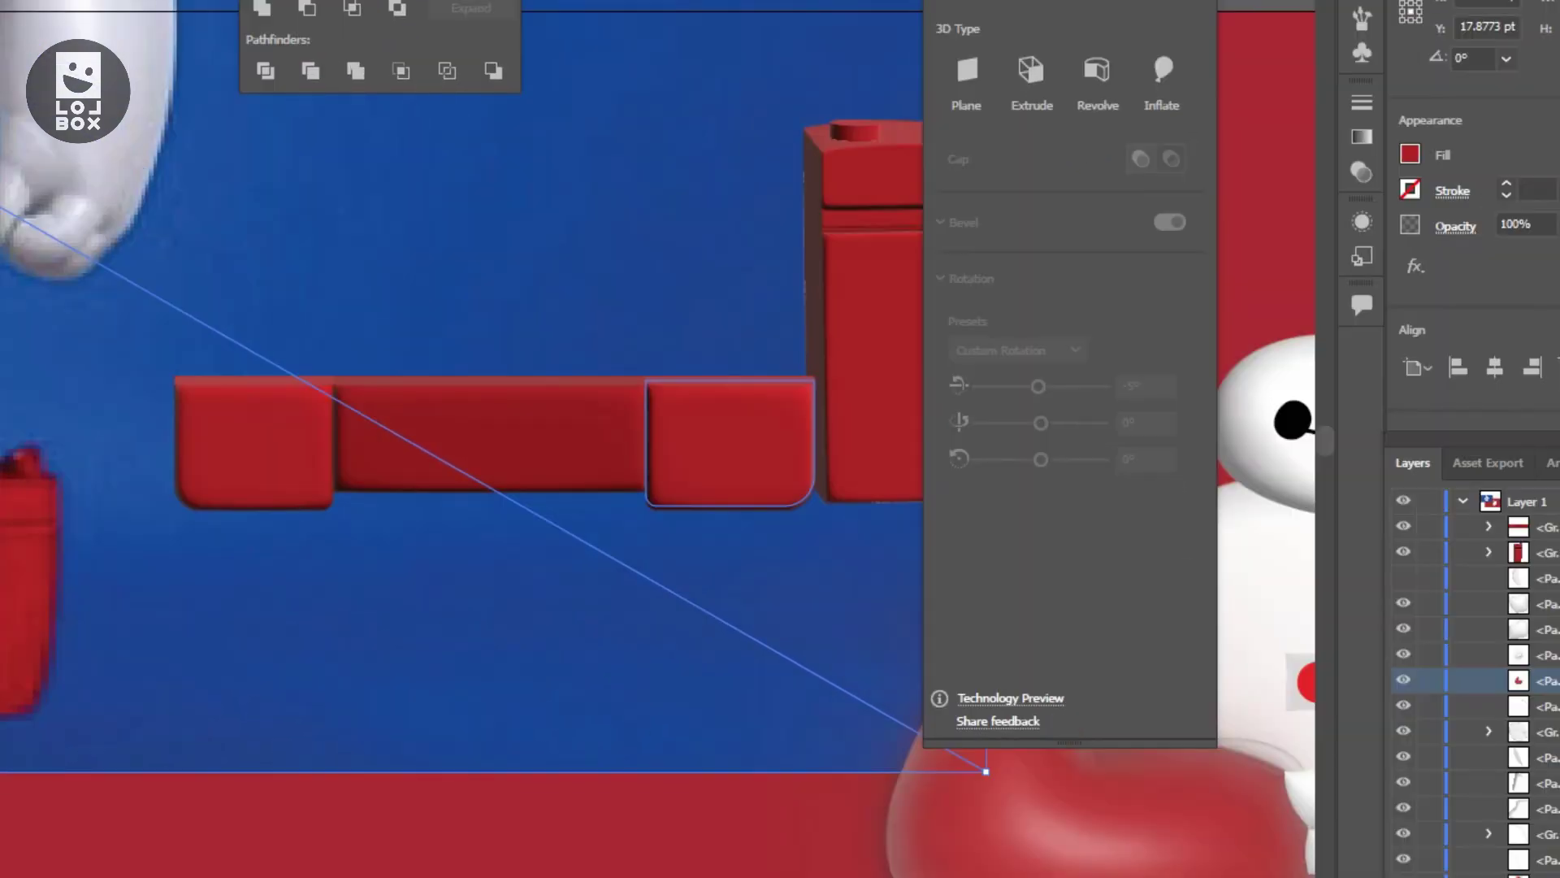
Set the three-piece bar's light rotation to 66°, softness 49% and ambient intensity 65%
{"action": "left_click", "coordinate": [730, 443]}
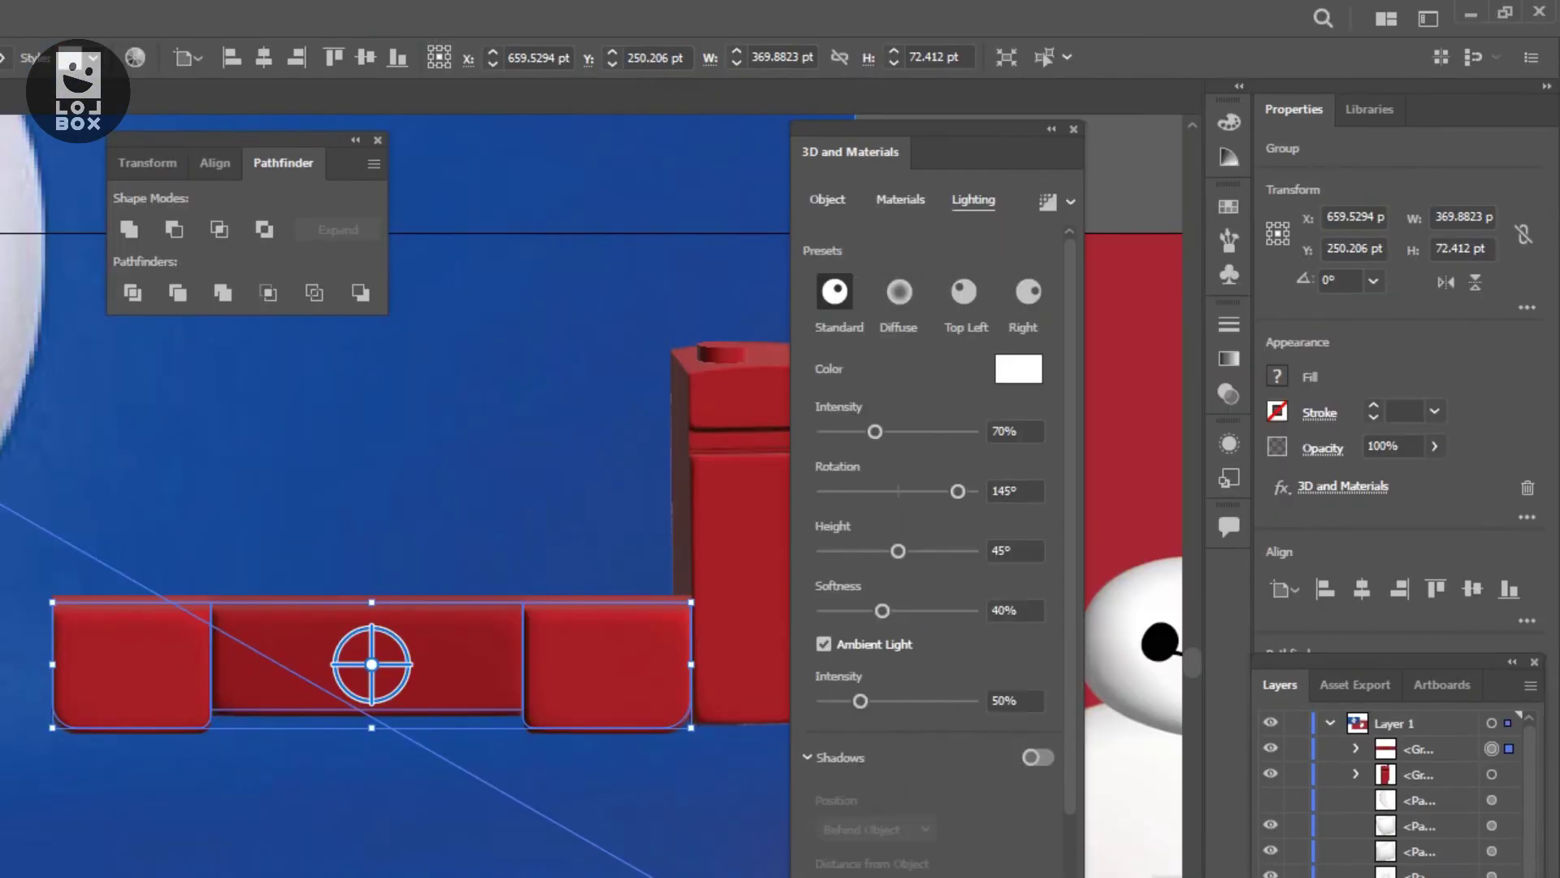
{"action": "left_click_drag", "start_coordinate": [958, 491], "coordinate": [920, 490]}
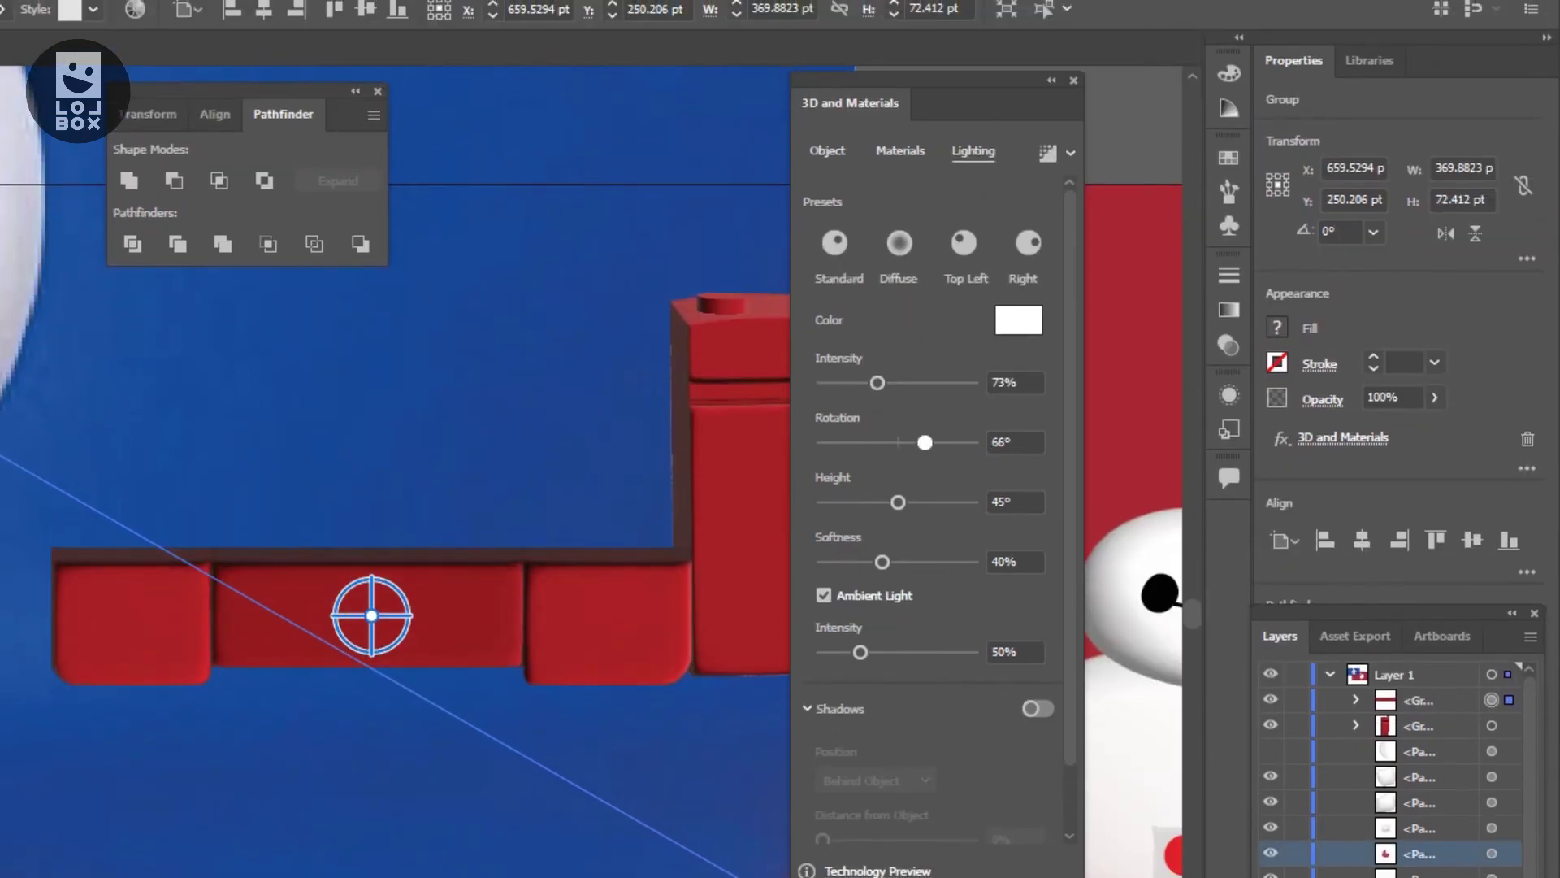
{"action": "left_click_drag", "start_coordinate": [881, 561], "coordinate": [900, 562]}
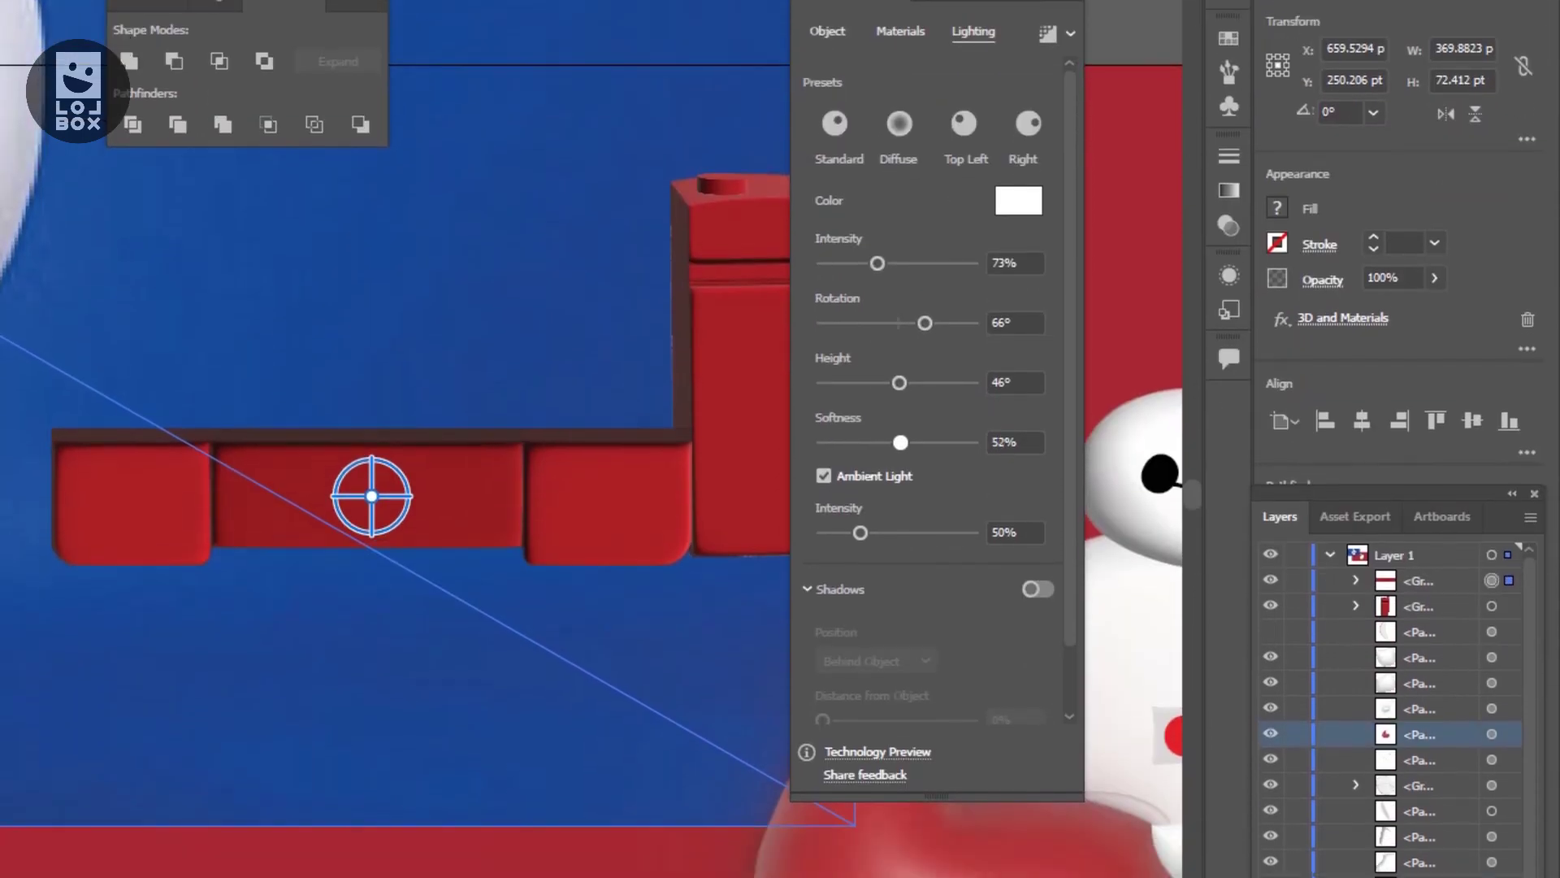
{"action": "left_click_drag", "start_coordinate": [900, 442], "coordinate": [895, 442]}
{"action": "left_click_drag", "start_coordinate": [860, 532], "coordinate": [871, 532]}
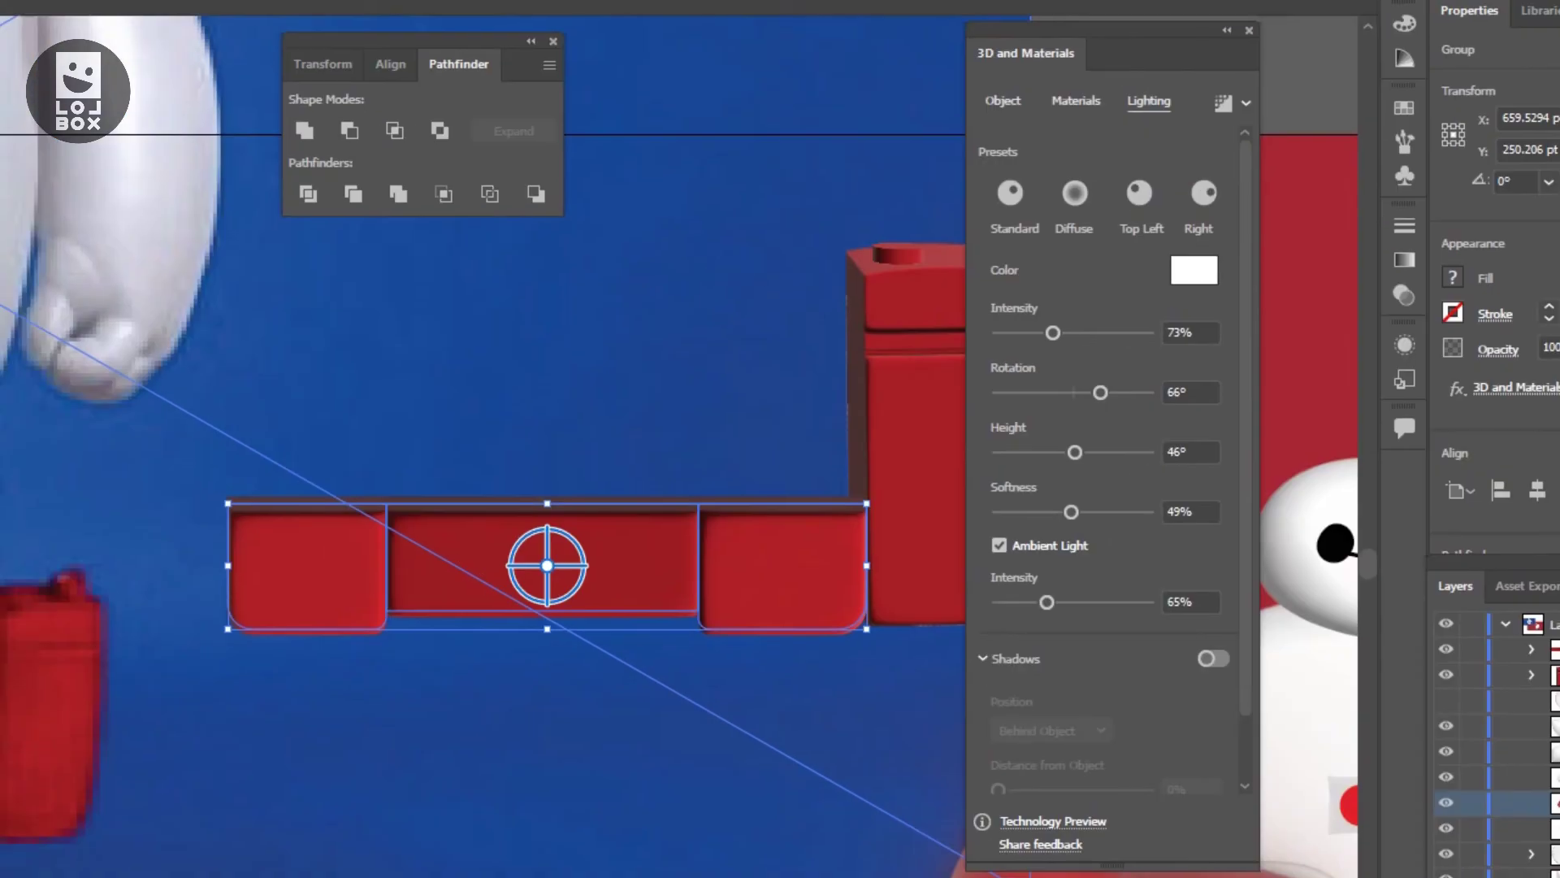
{"action": "left_click", "coordinate": [906, 455]}
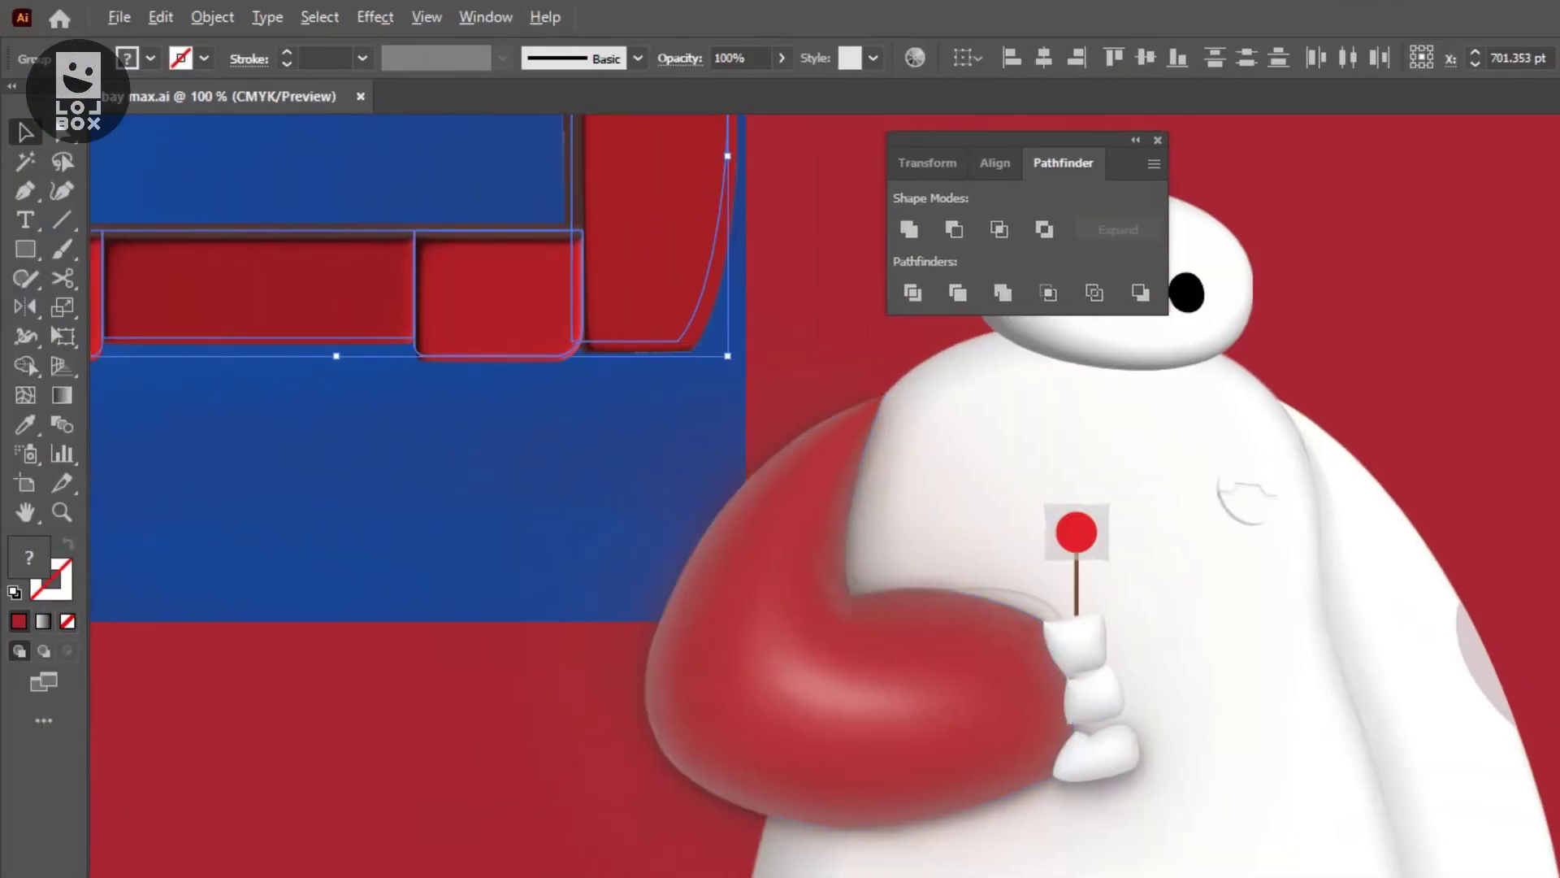
Move the bar and tall container down beneath Baymax's feet
{"action": "mouse_move", "coordinate": [488, 293]}
{"action": "left_mouse_down"}
{"action": "mouse_move", "coordinate": [824, 536]}
{"action": "mouse_move", "coordinate": [820, 626]}
{"action": "left_mouse_up"}
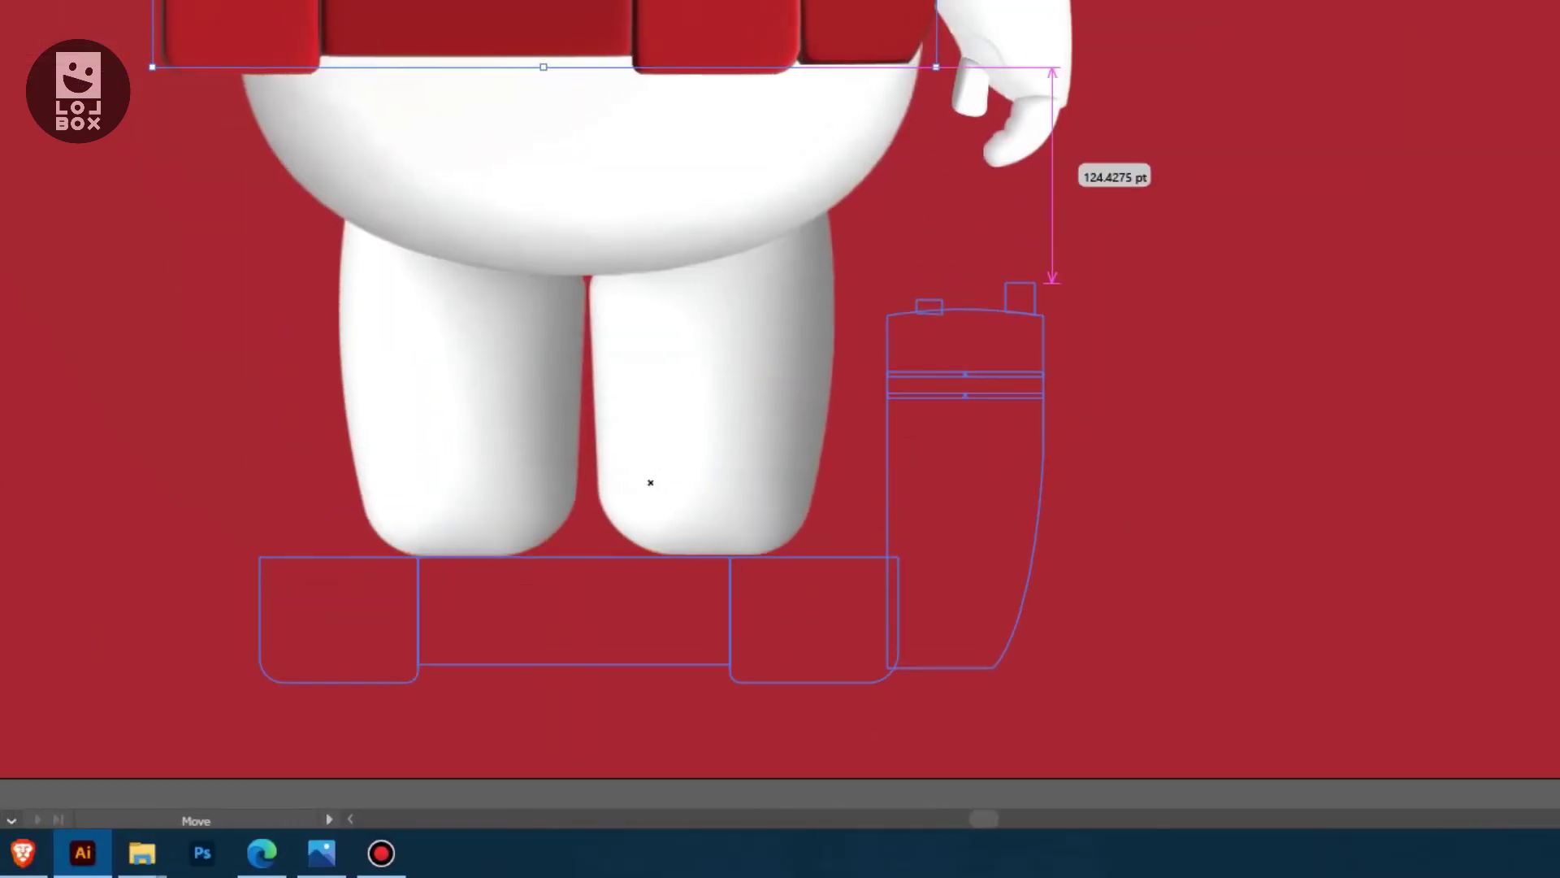
{"action": "left_click_drag", "start_coordinate": [650, 472], "coordinate": [650, 472]}
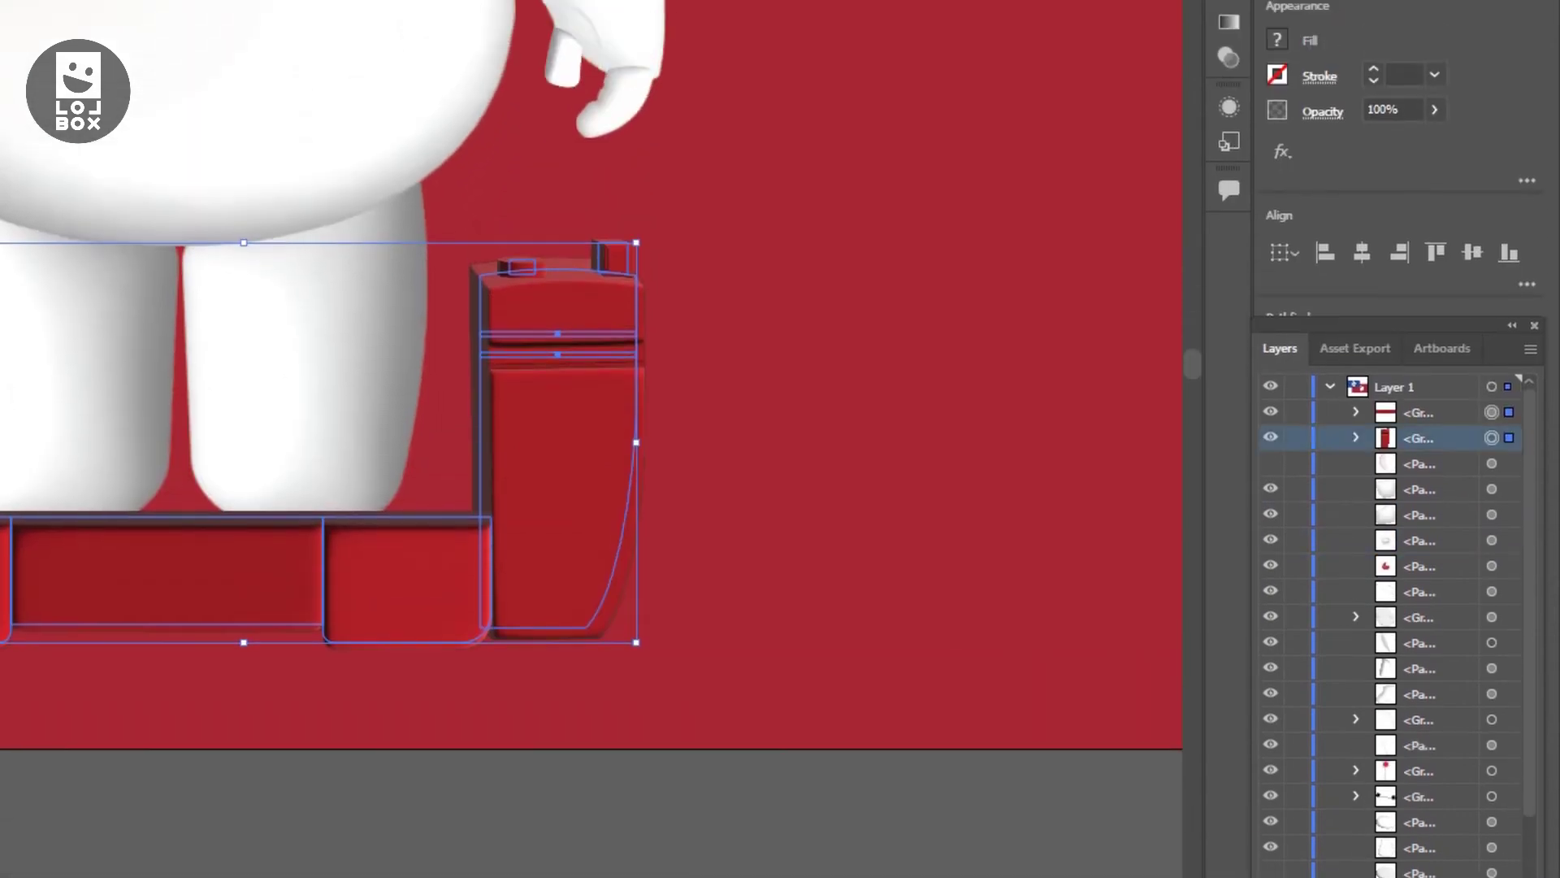
{"action": "key", "text": "ctrl+shift+a"}
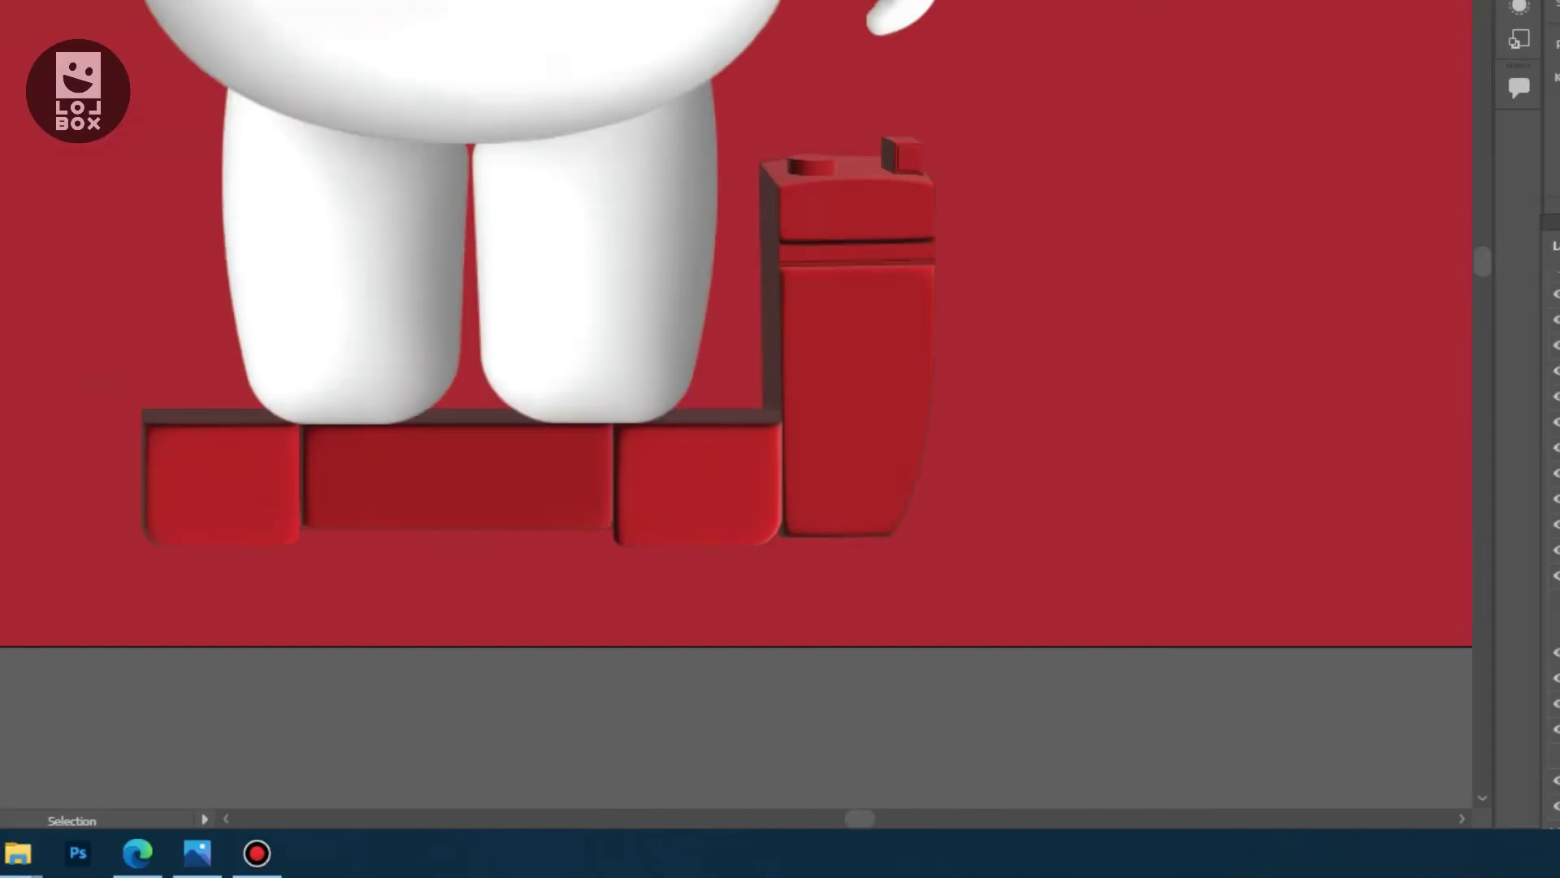
Narrow the base block group to fit under Baymax's legs
{"action": "left_click", "coordinate": [406, 488]}
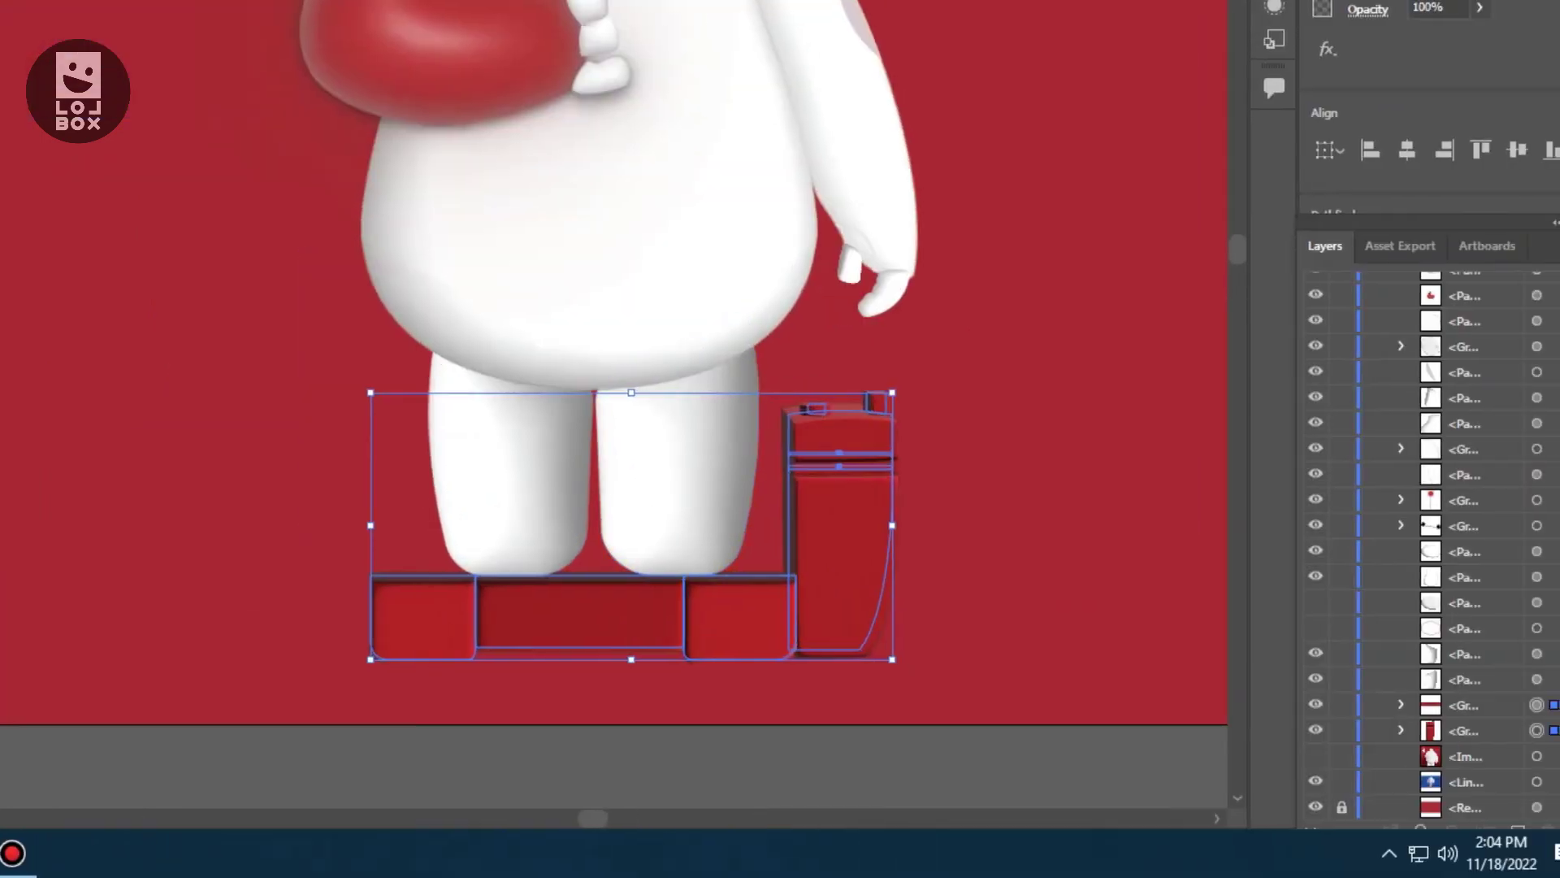
{"action": "left_click", "coordinate": [566, 617]}
{"action": "left_click_drag", "start_coordinate": [779, 618], "coordinate": [801, 593]}
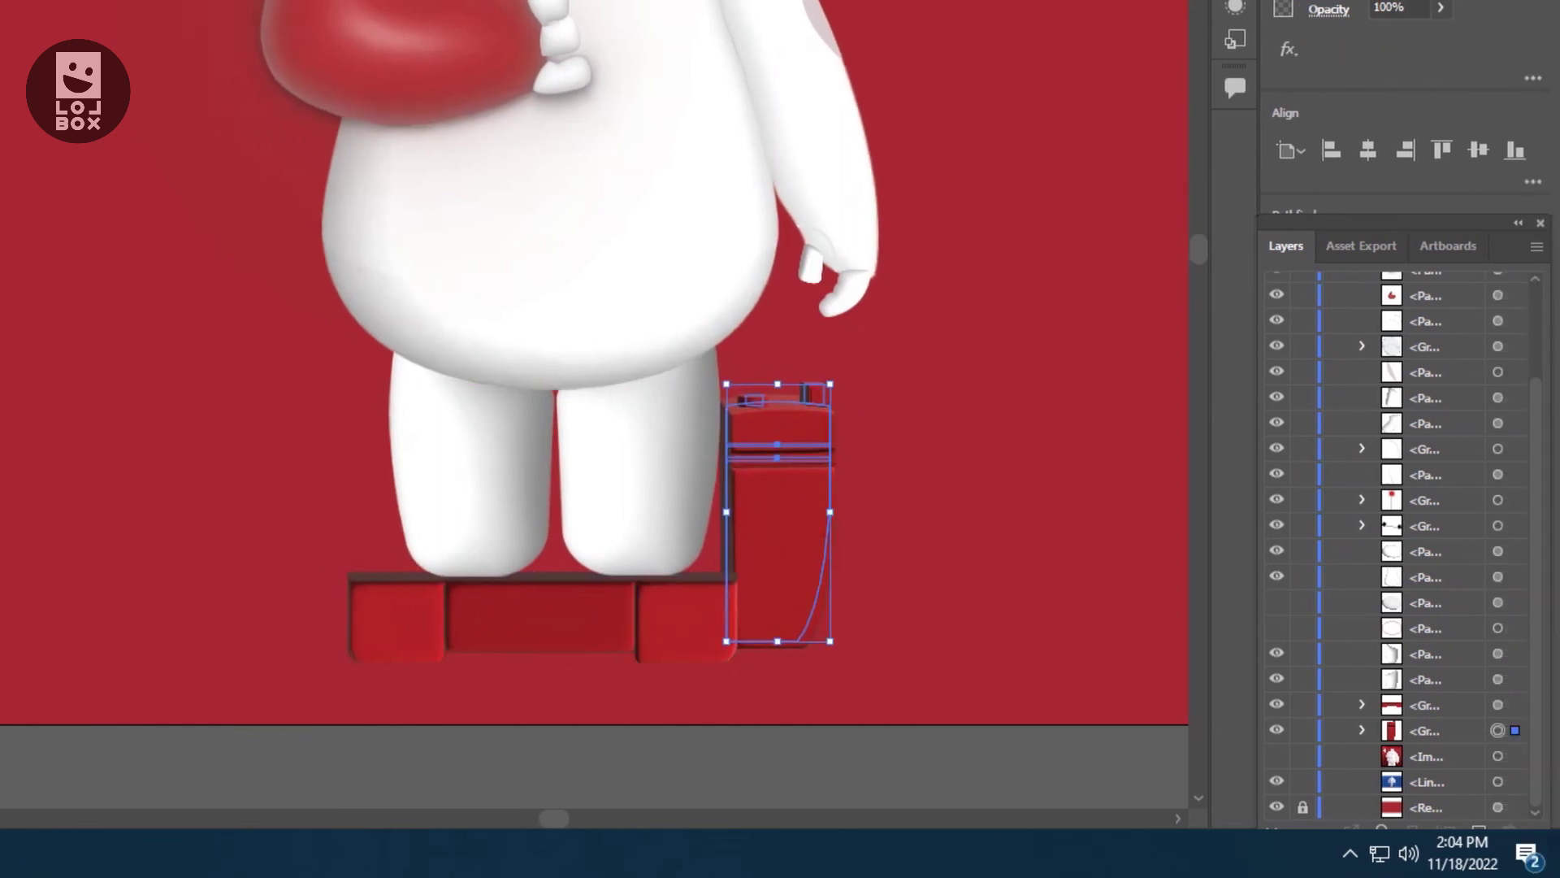
{"action": "left_click", "coordinate": [542, 618]}
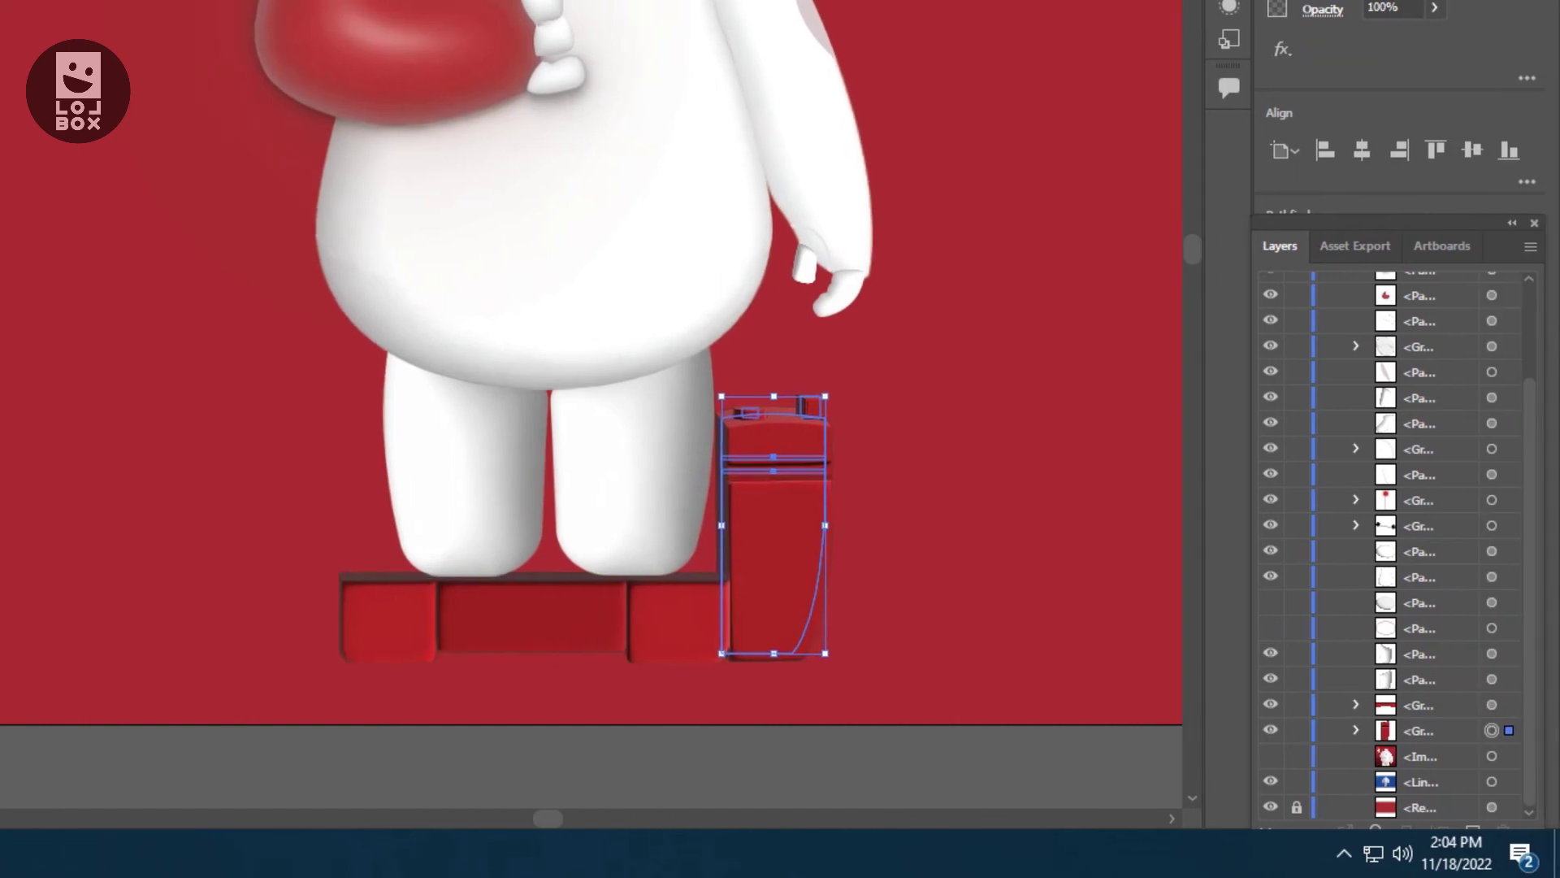
Scale the base and container together and butt the container against the base's right end
{"action": "left_click", "coordinate": [390, 618], "text": "shift"}
{"action": "left_click_drag", "start_coordinate": [825, 424], "coordinate": [800, 407]}
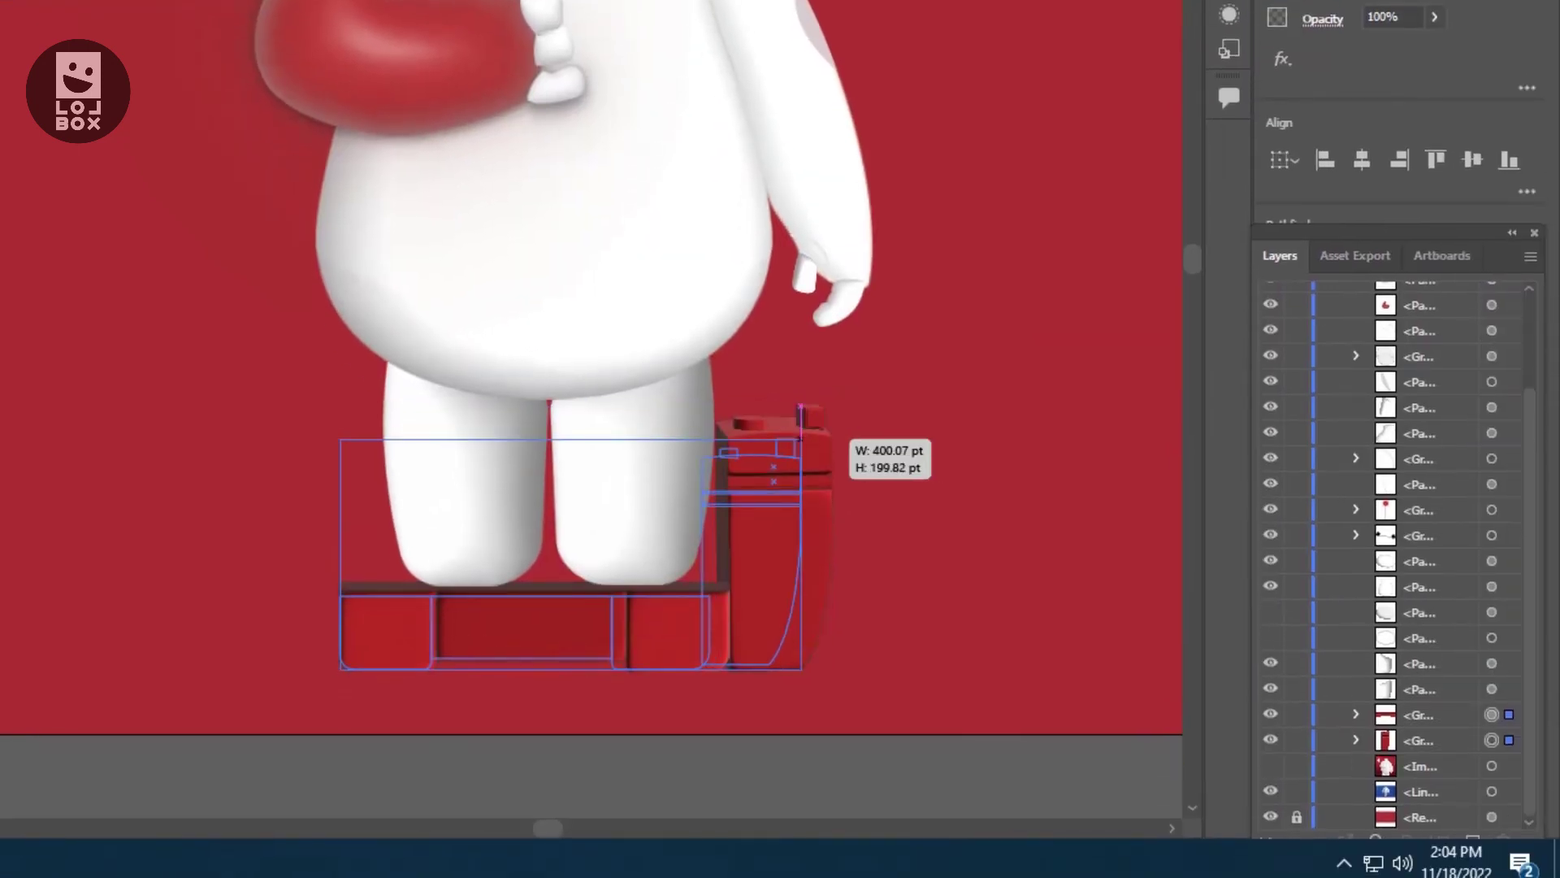
{"action": "left_click_drag", "start_coordinate": [764, 546], "coordinate": [777, 527]}
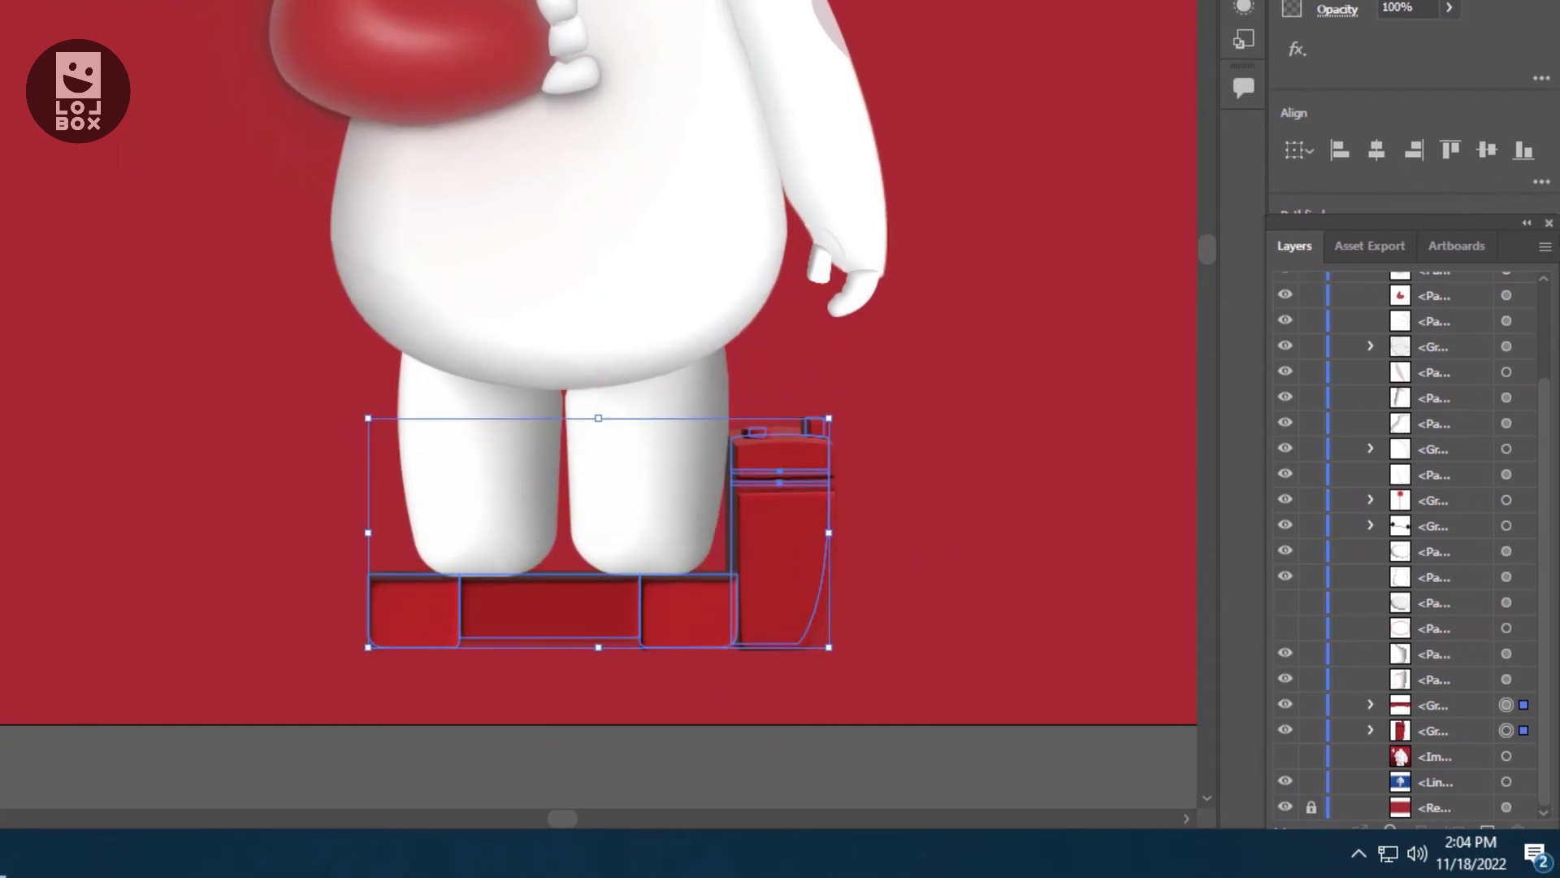
{"action": "left_click_drag", "start_coordinate": [829, 419], "coordinate": [811, 434]}
{"action": "left_click_drag", "start_coordinate": [596, 433], "coordinate": [608, 434]}
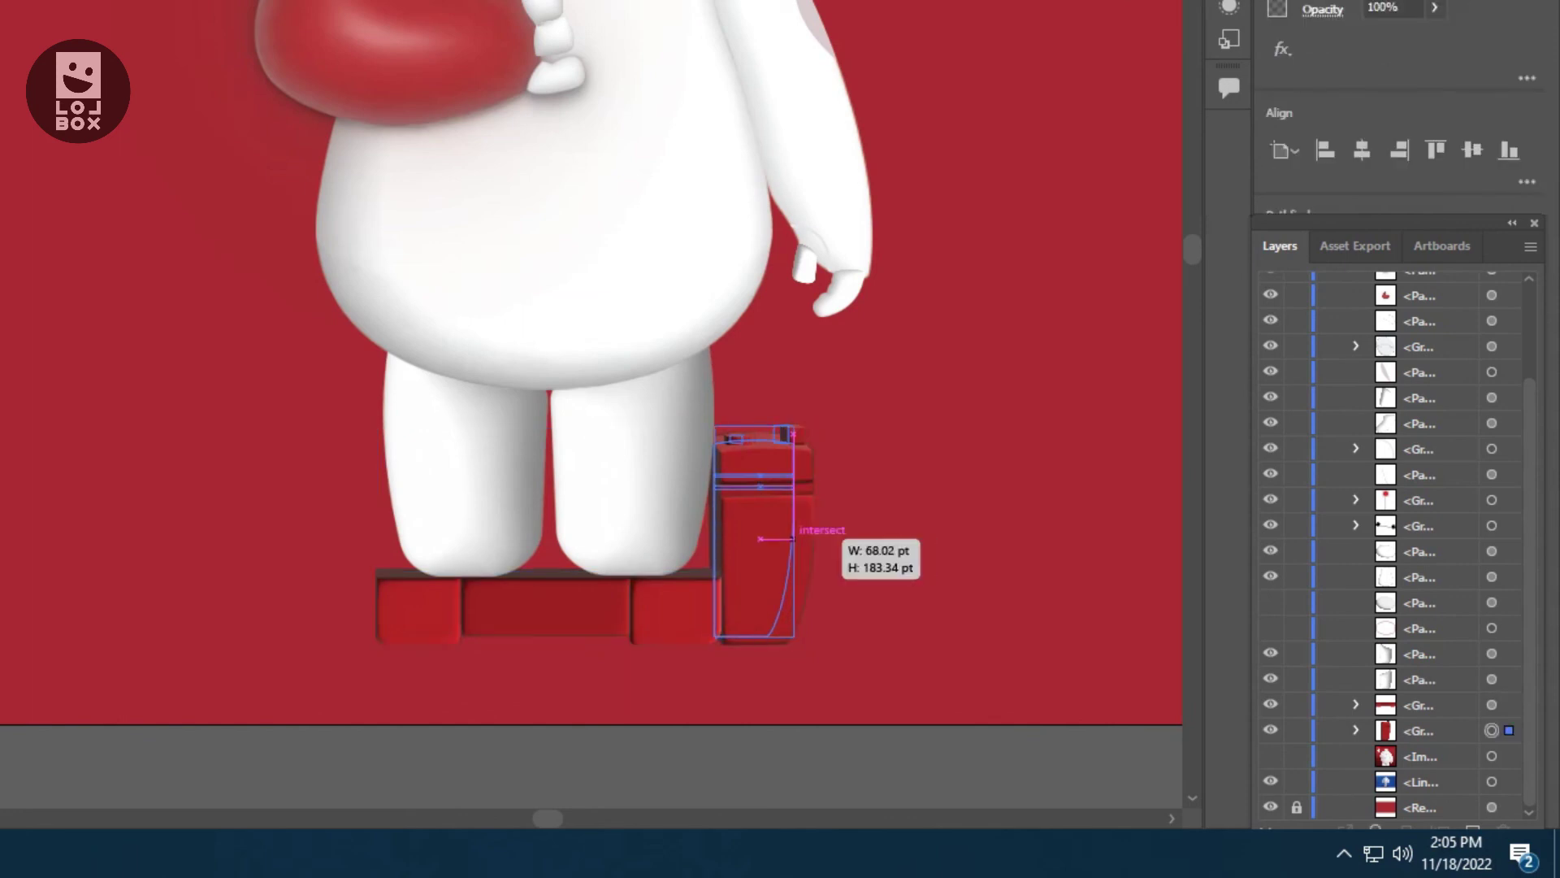
Resize the base to 300 × 48 pt, stretch the container taller, and place a copy left
{"action": "left_click_drag", "start_coordinate": [792, 538], "coordinate": [780, 439]}
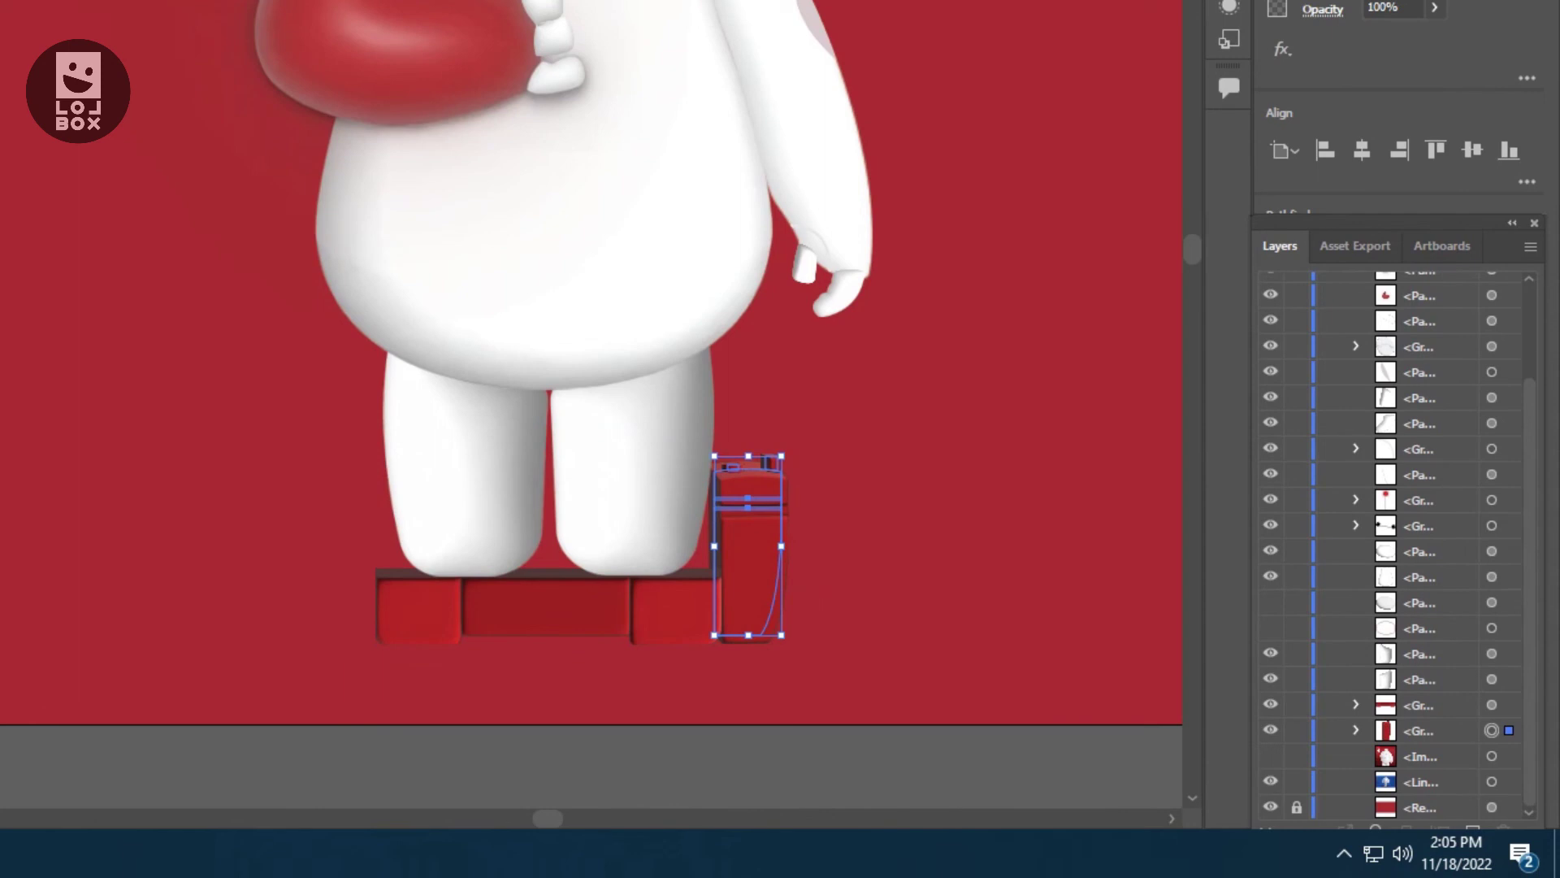
{"action": "left_click", "coordinate": [544, 605]}
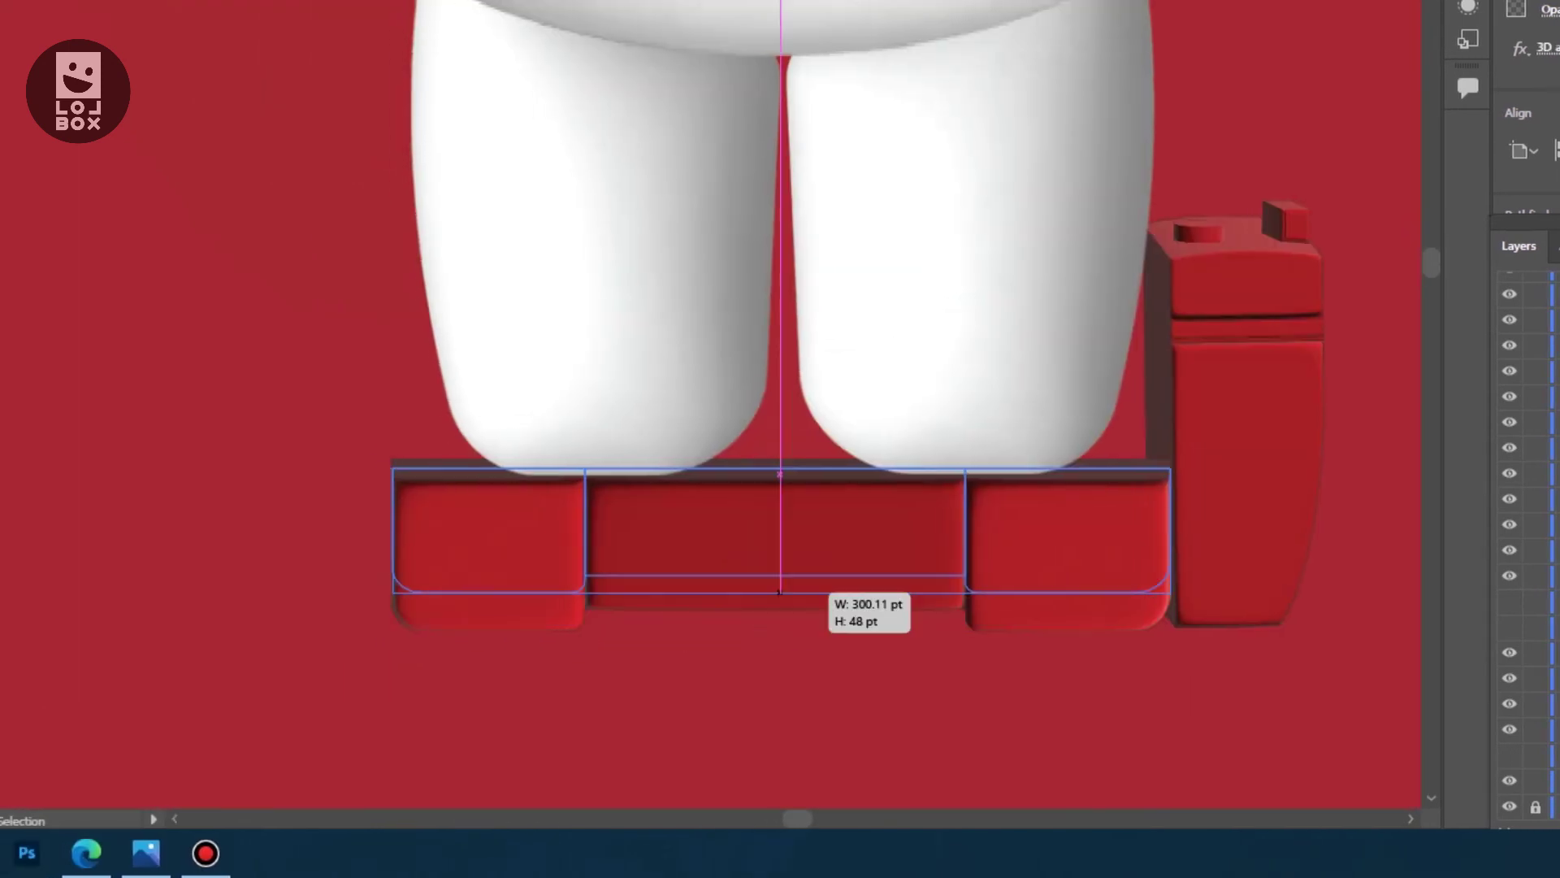
{"action": "left_click_drag", "start_coordinate": [778, 580], "coordinate": [779, 580]}
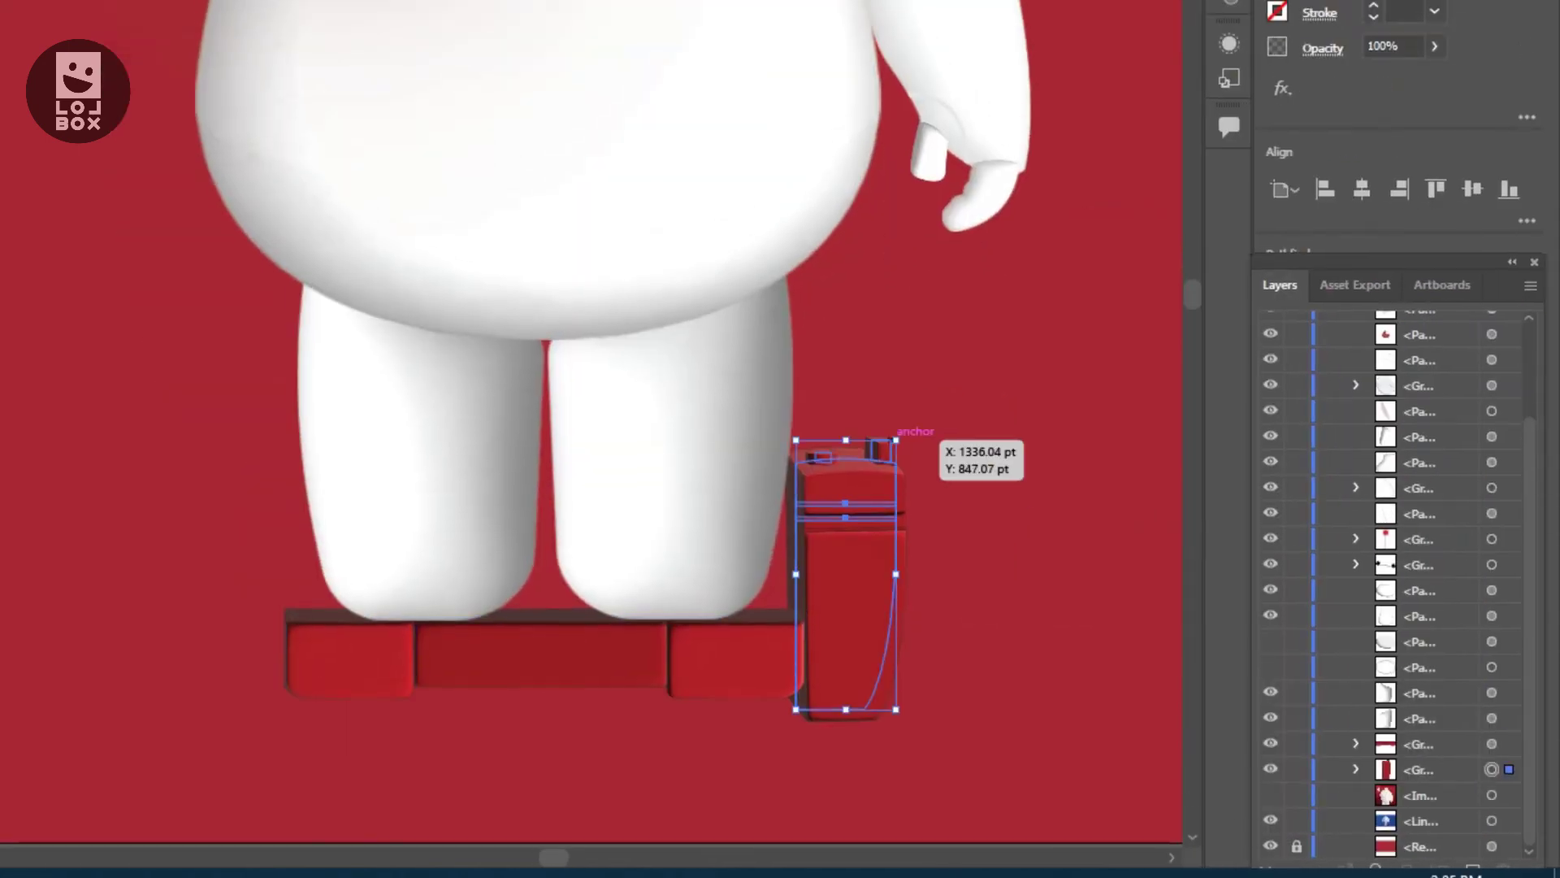
{"action": "mouse_move", "coordinate": [872, 569]}
{"action": "left_mouse_down"}
{"action": "mouse_move", "coordinate": [872, 527]}
{"action": "mouse_move", "coordinate": [833, 527]}
{"action": "left_mouse_up"}
{"action": "left_click_drag", "start_coordinate": [884, 436], "coordinate": [884, 401]}
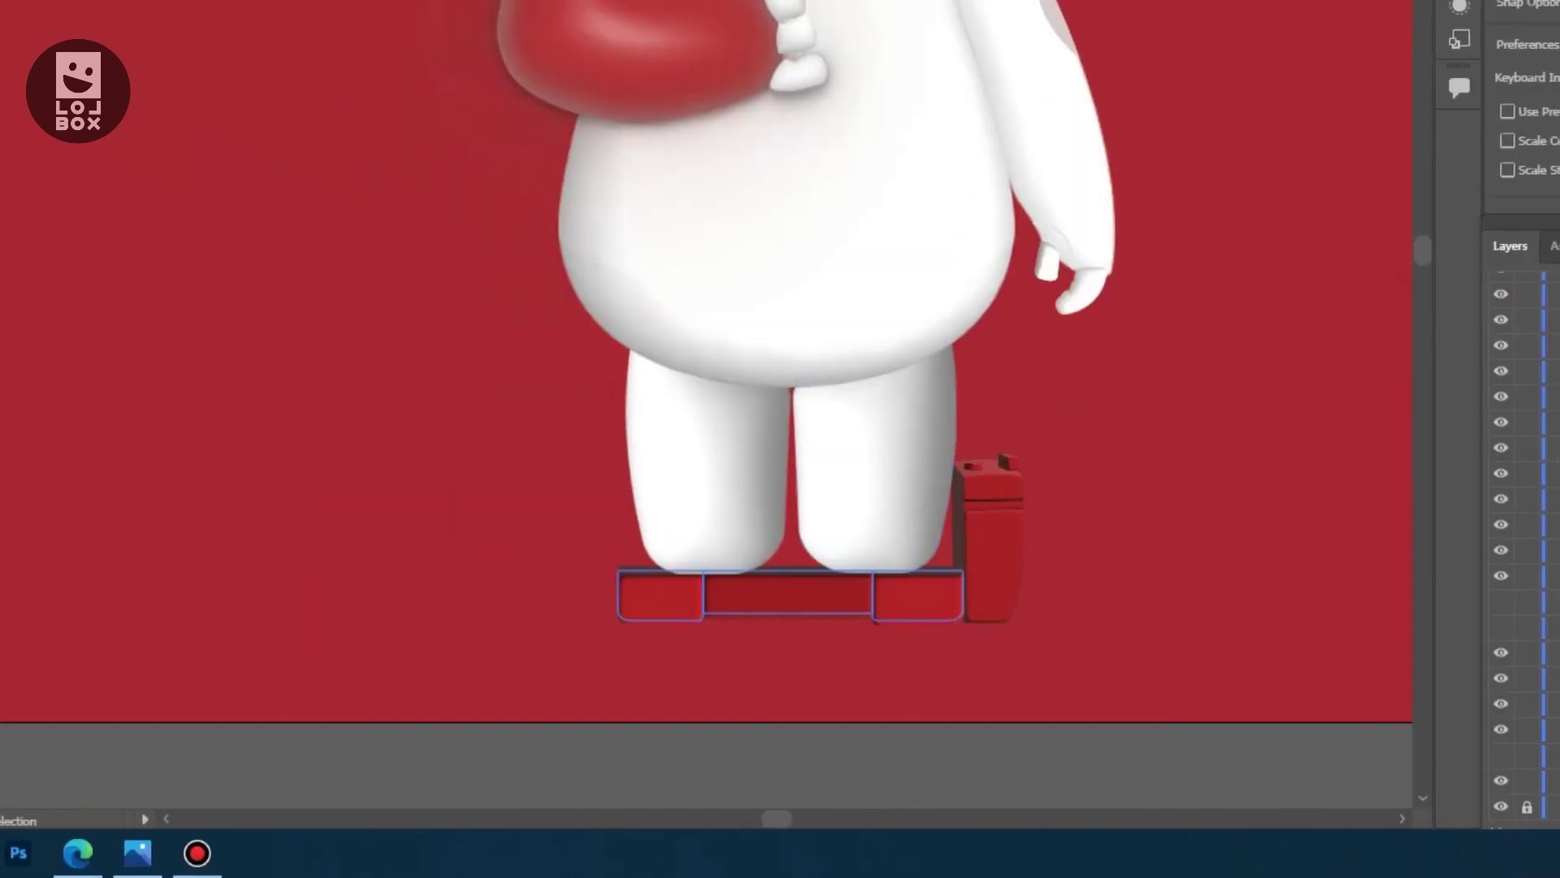
{"action": "mouse_move", "coordinate": [867, 460]}
{"action": "left_mouse_down"}
{"action": "mouse_move", "coordinate": [838, 559]}
{"action": "mouse_move", "coordinate": [461, 559]}
{"action": "left_mouse_up"}
Reflect the copied container across the vertical axis so it mirrors the right one
{"action": "right_click", "coordinate": [528, 528]}
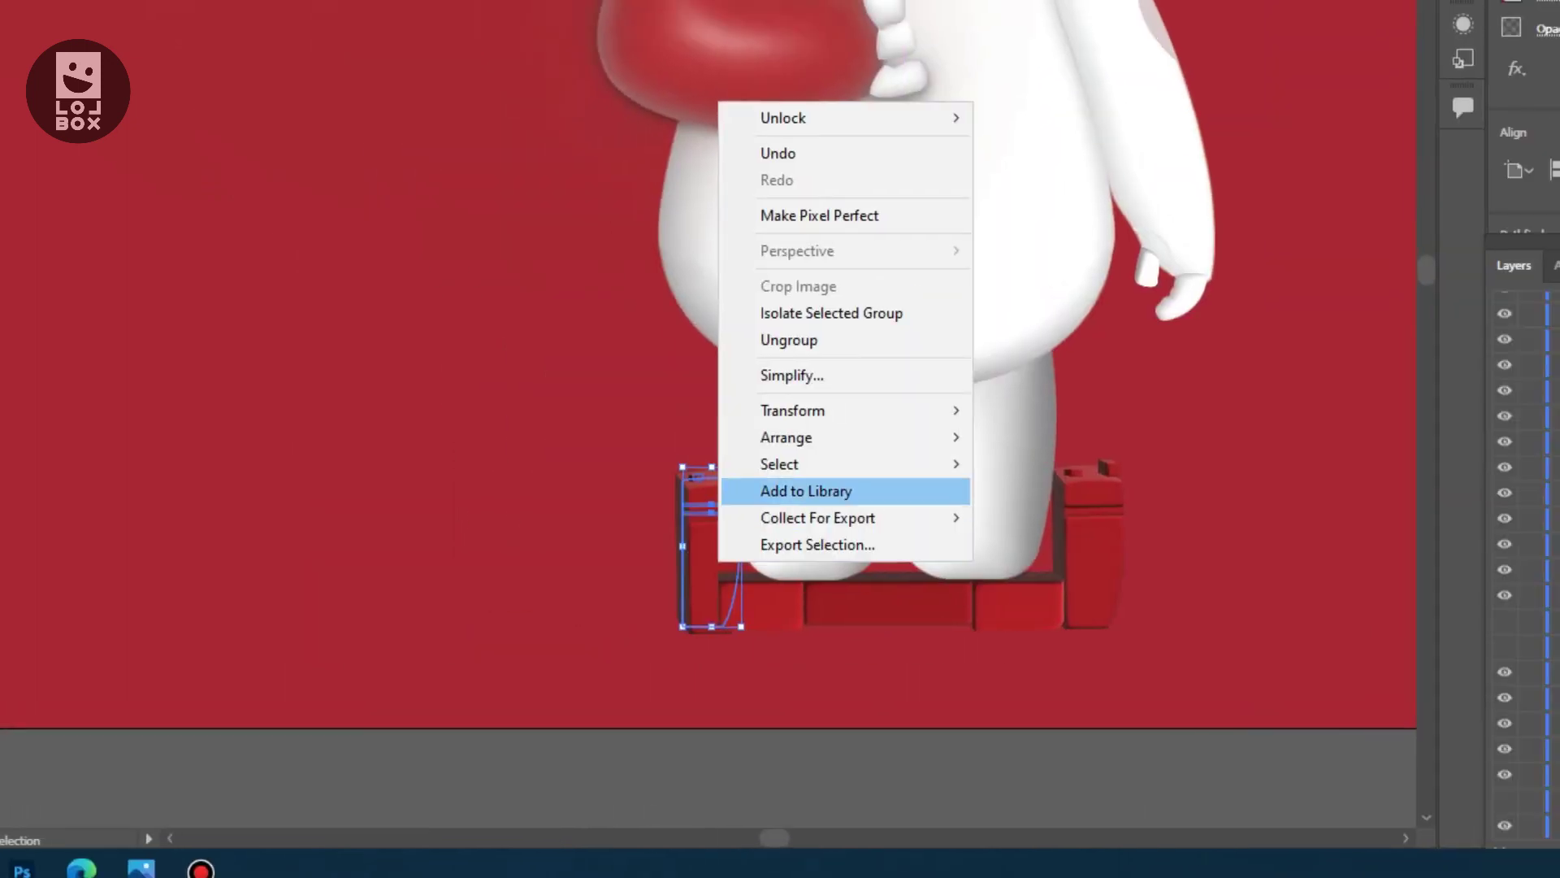
{"action": "left_click", "coordinate": [825, 477]}
{"action": "key", "text": "Return"}
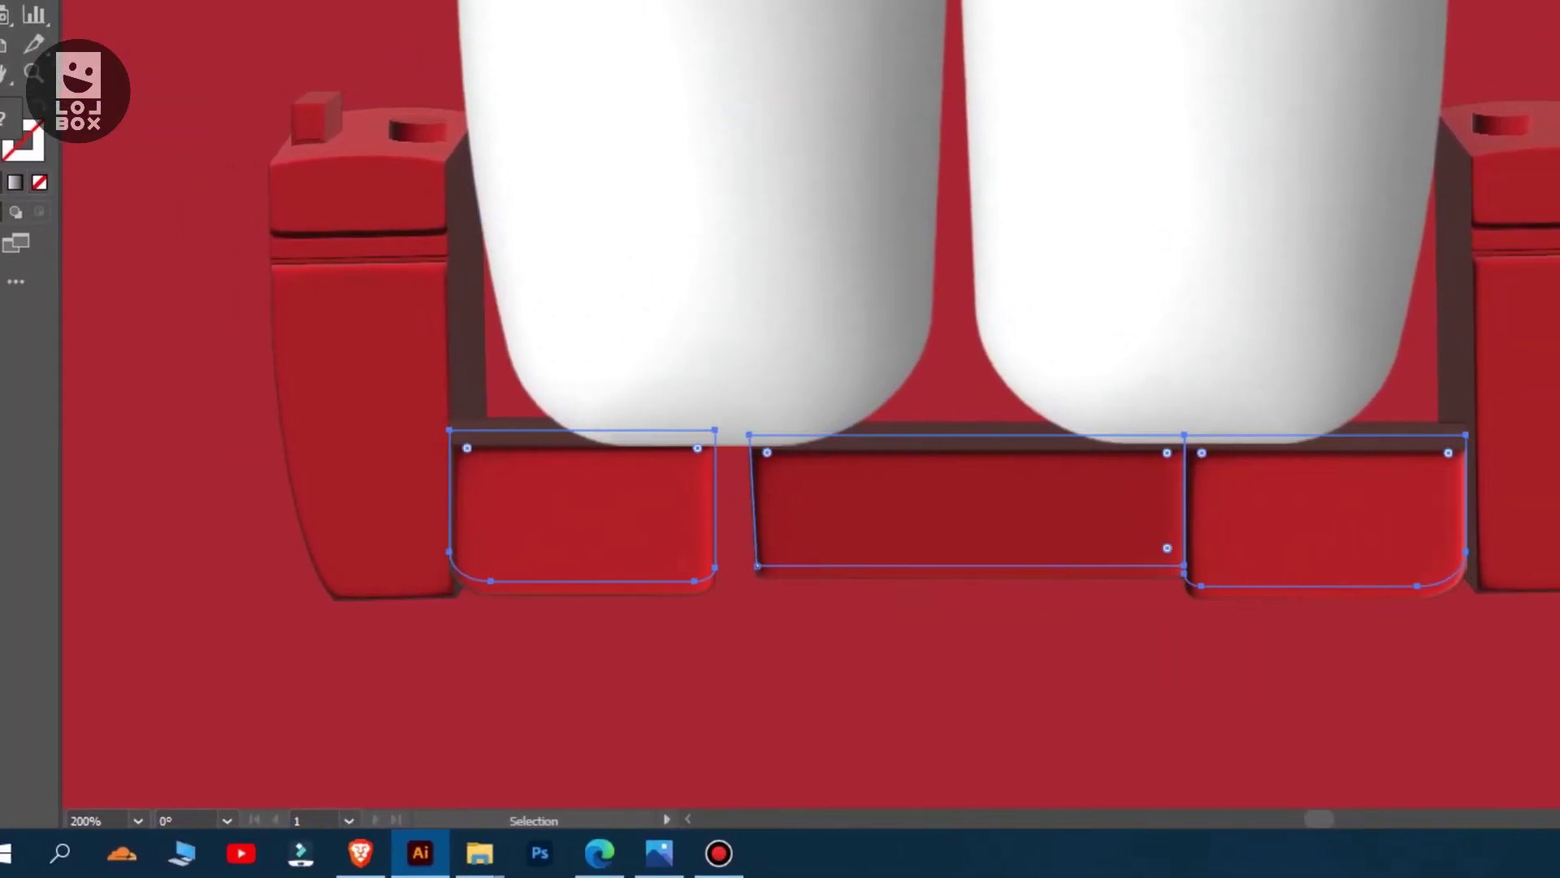
{"action": "left_click", "coordinate": [794, 561]}
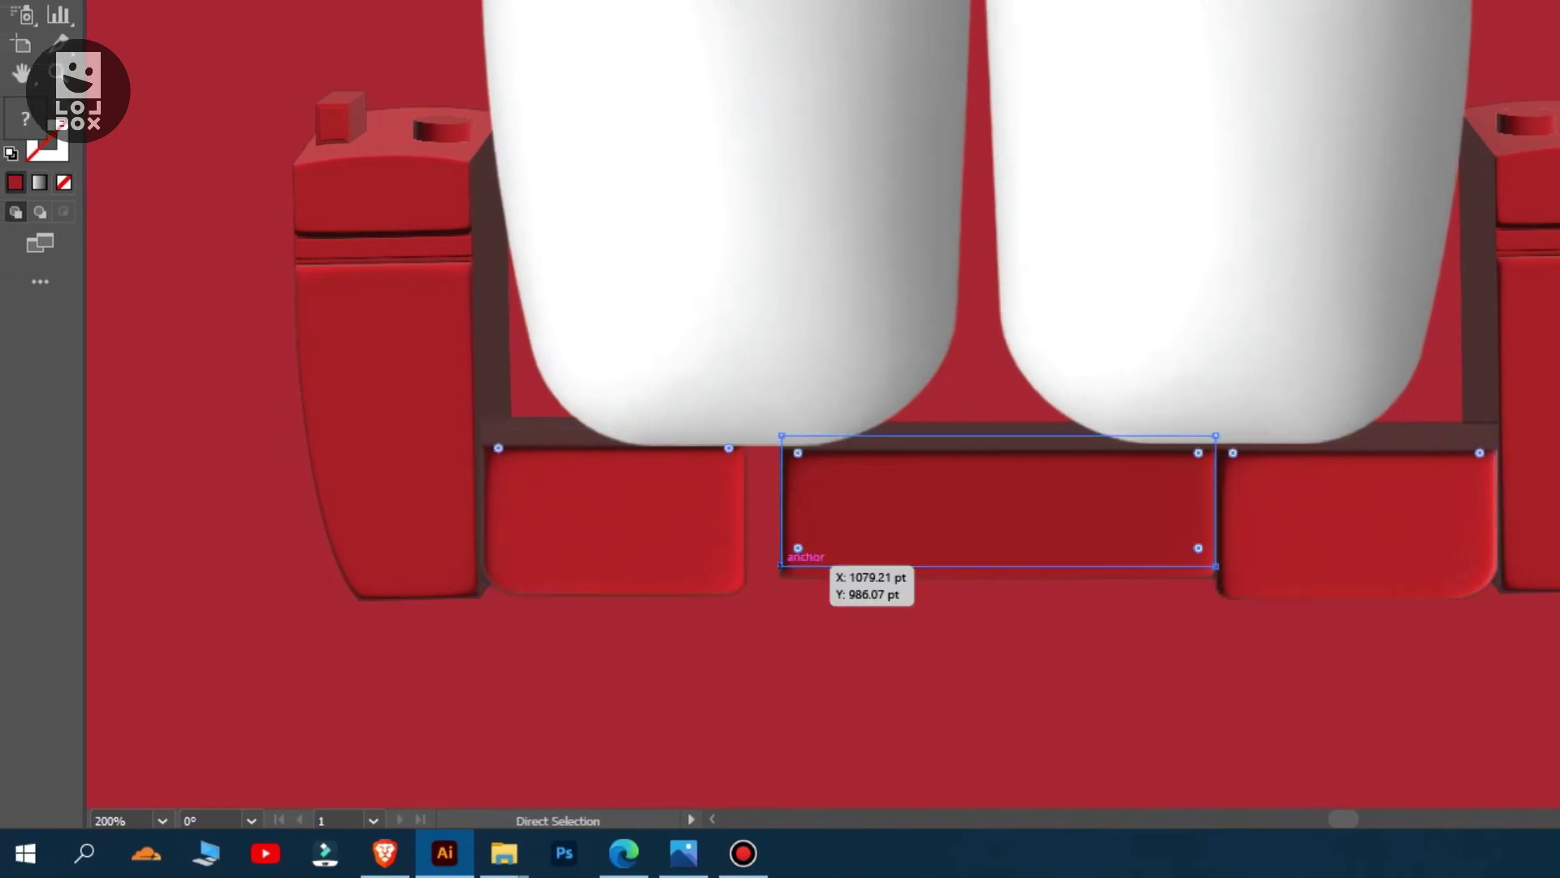